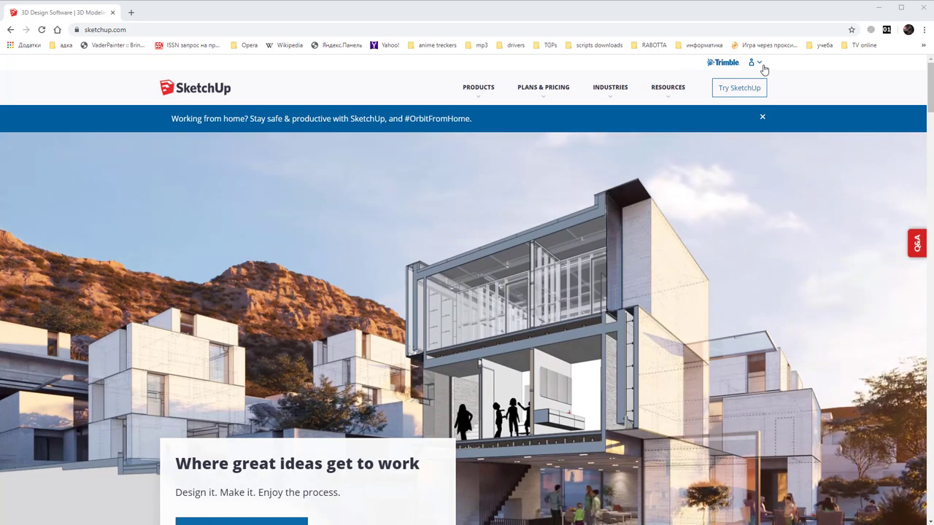
Step: Go to the SketchUp Free product page via PRODUCTS and launch the free web modeller
click(472, 99)
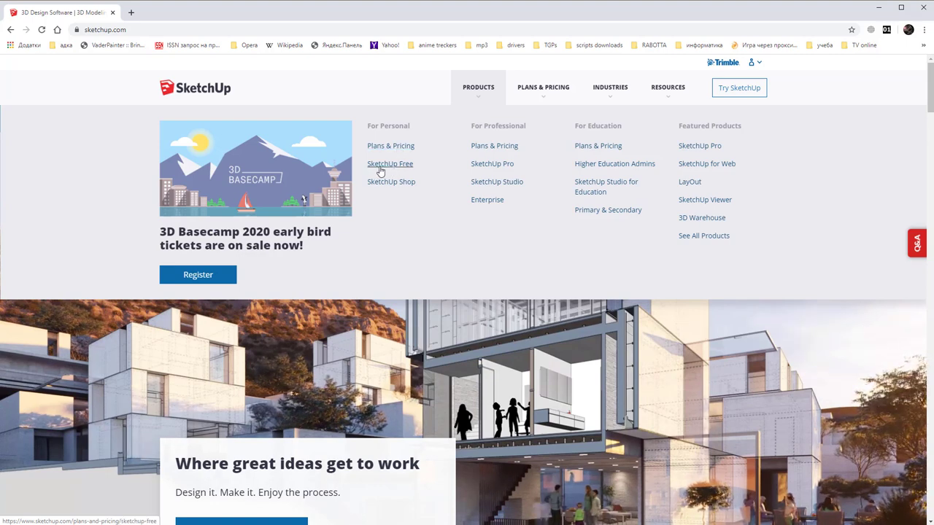
click(380, 171)
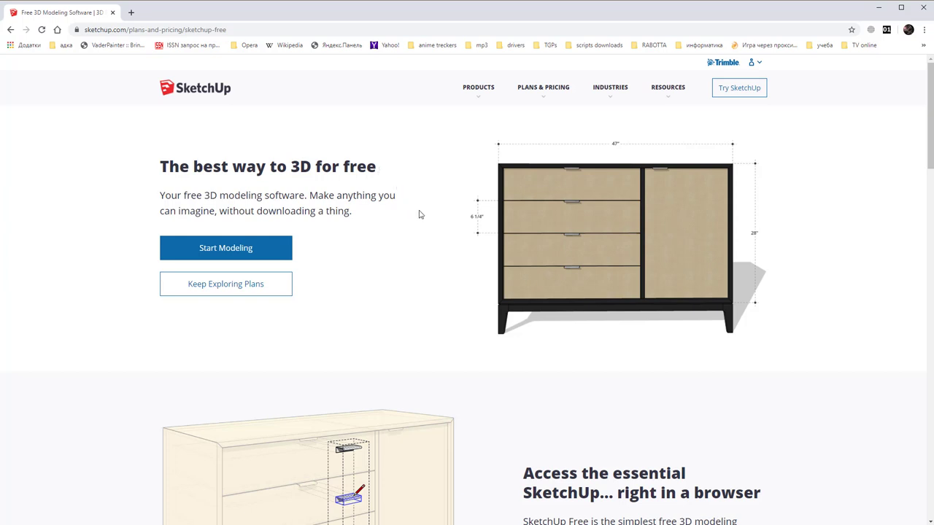
scroll(427, 227, down, 2)
scroll(431, 237, down, 3)
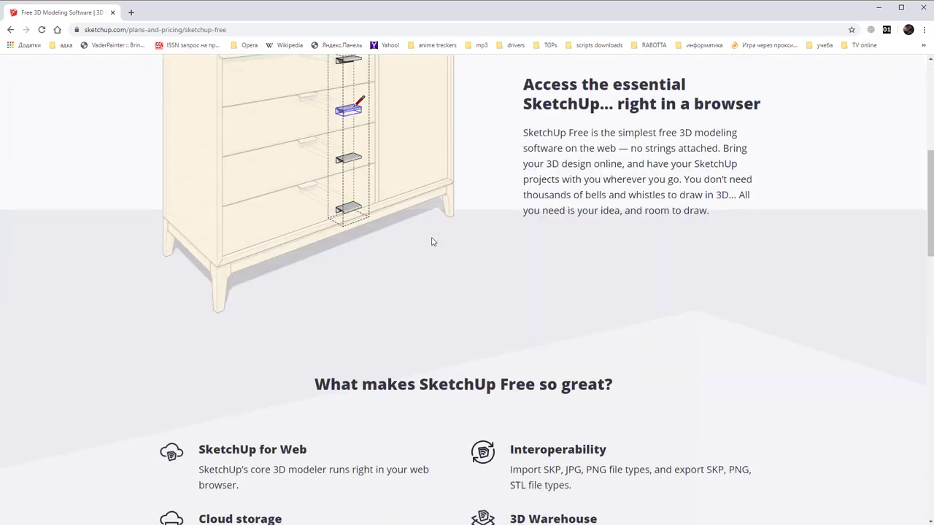
scroll(433, 239, down, 5)
scroll(435, 240, up, 6)
scroll(436, 241, up, 4)
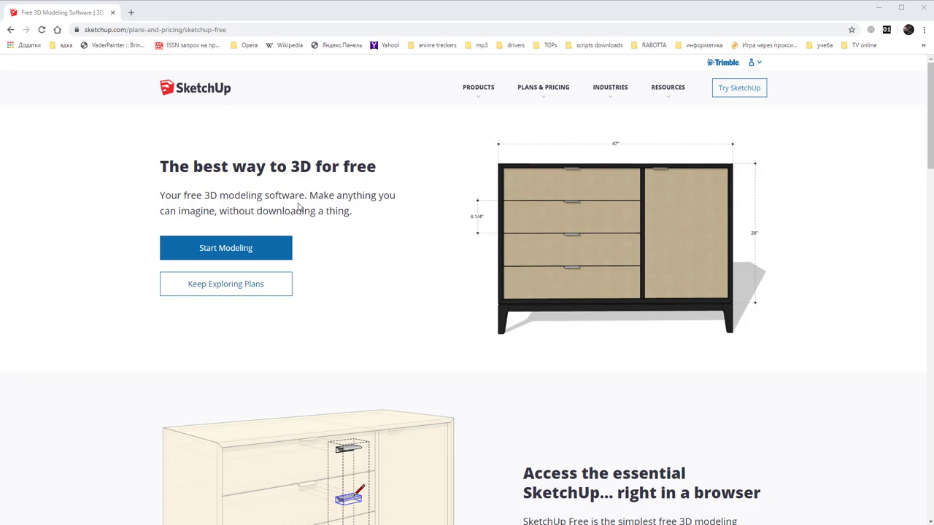
click(246, 243)
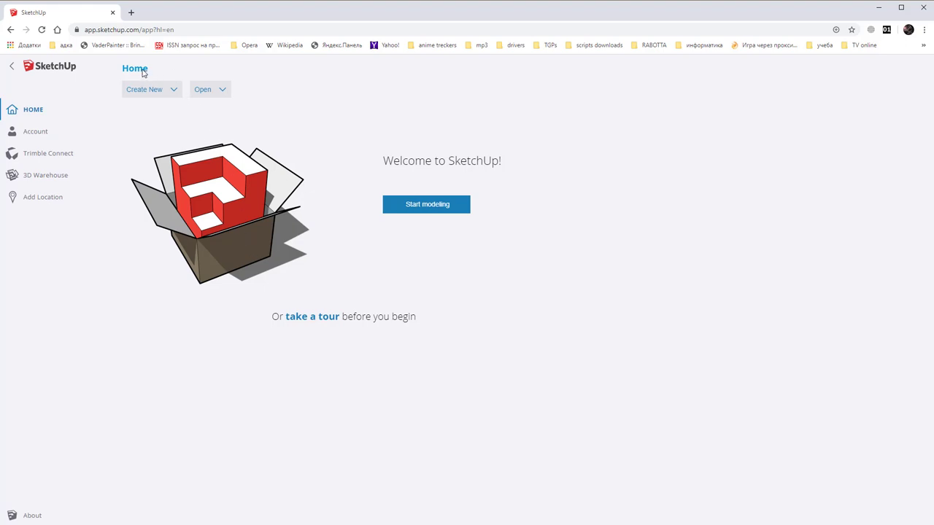
Step: Start a new model from the Millimeters simple template
click(180, 94)
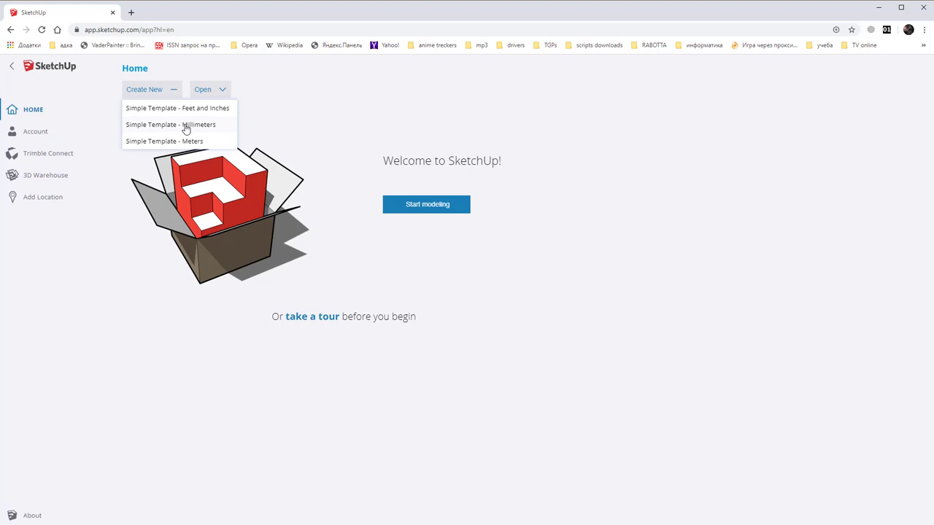
click(186, 128)
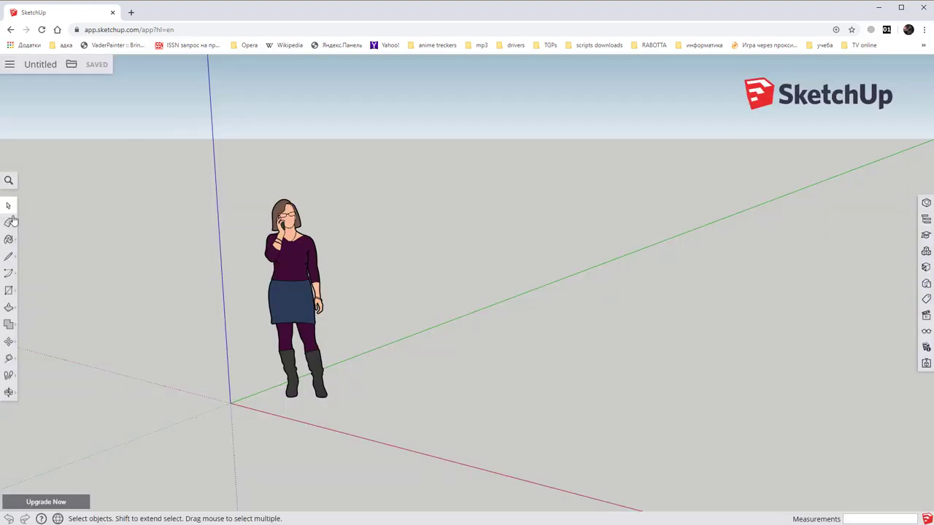
Step: Switch the interface to Russian by changing the URL's hl code to ru, then start modeling
click(9, 224)
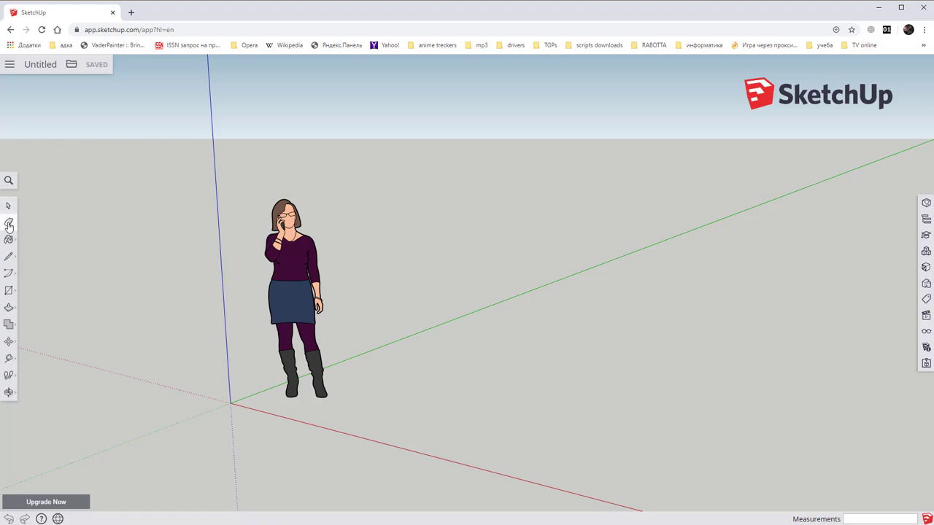
click(9, 205)
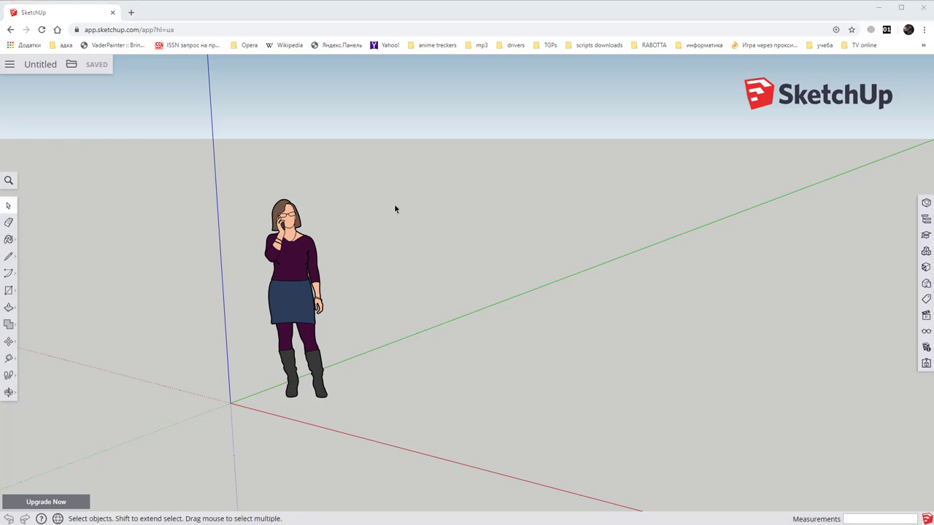
double_click(177, 30)
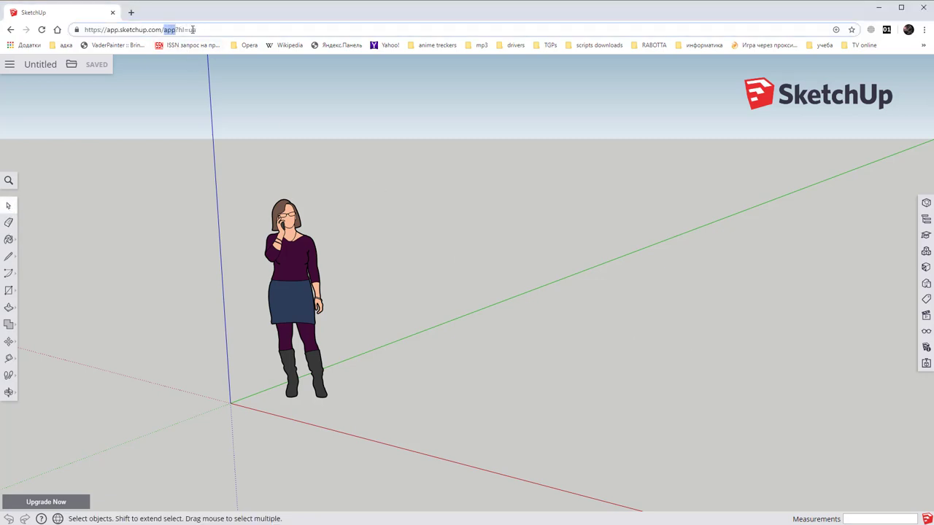
double_click(192, 30)
text(ru)
key(Return)
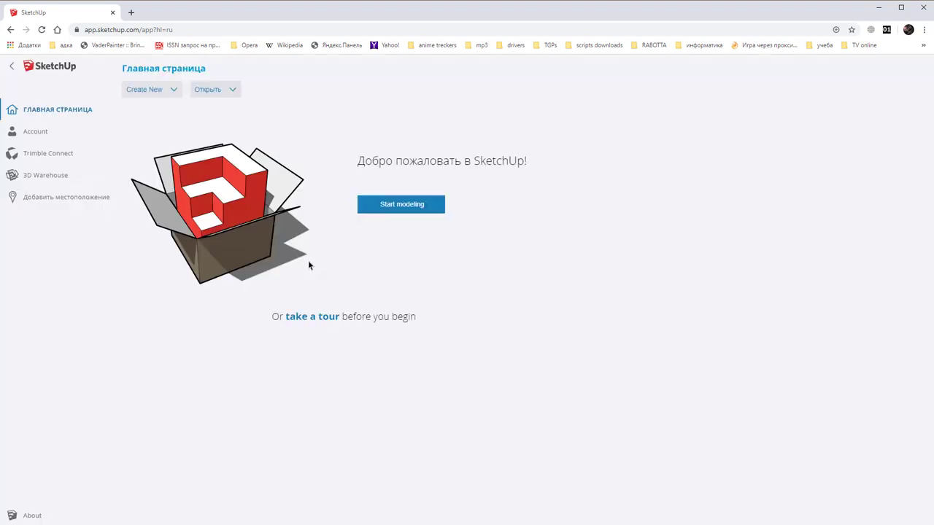
click(398, 210)
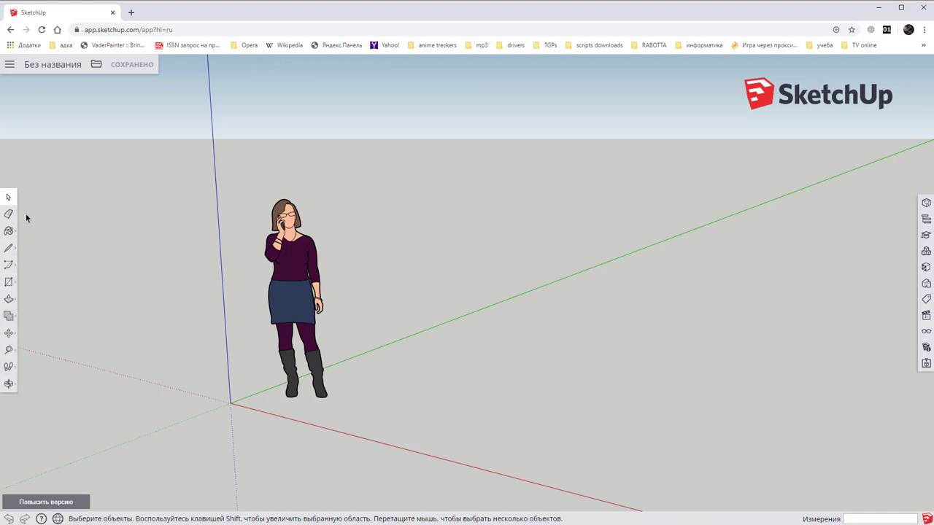
click(925, 206)
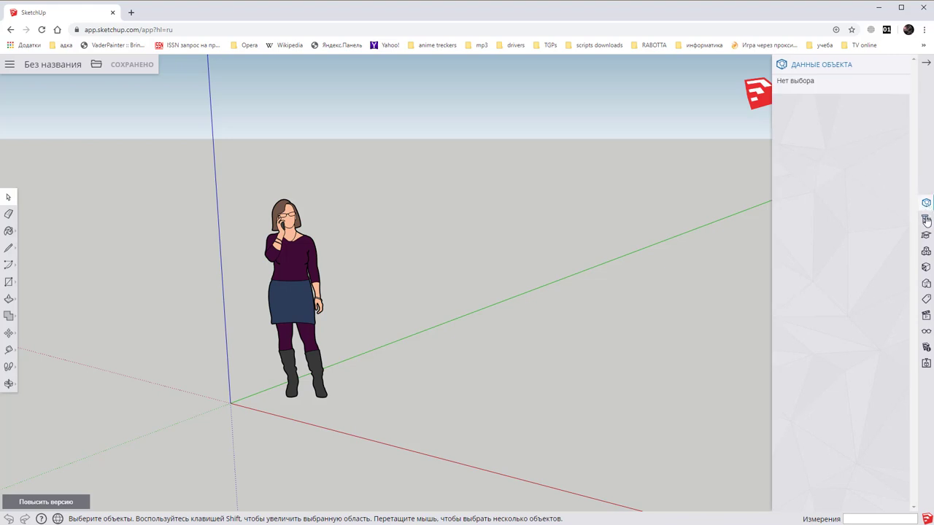
click(925, 220)
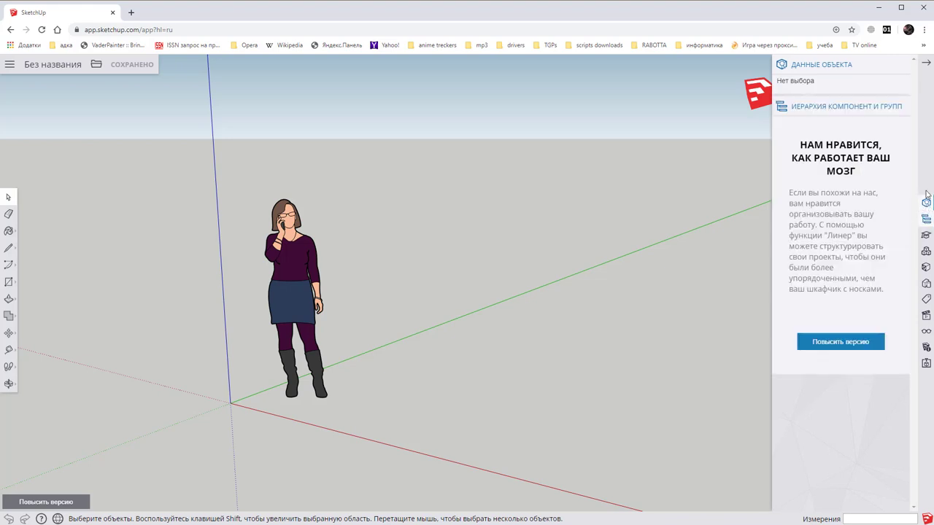
click(926, 62)
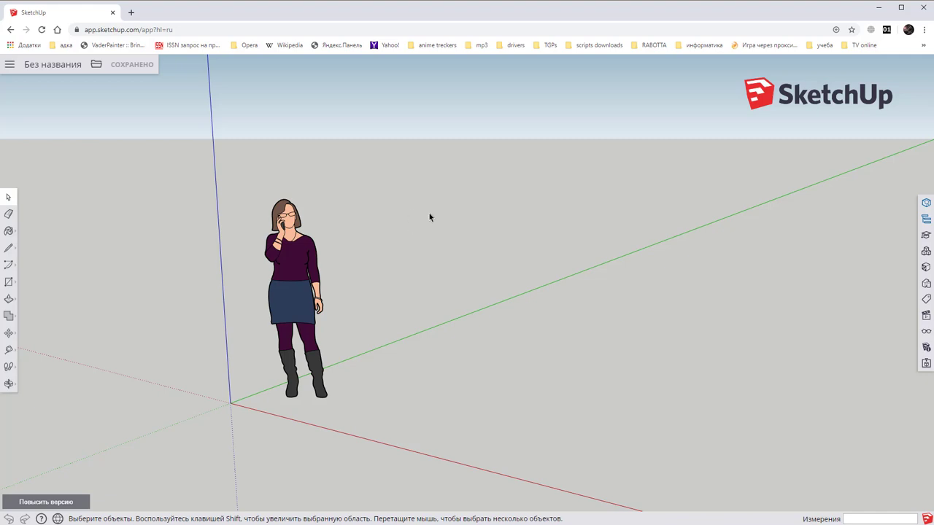
Step: Orbit and zoom out until the figure appears small beside the axes origin
mouse_move(468, 204)
middle_down()
mouse_move(377, 223)
mouse_move(490, 158)
mouse_move(577, 281)
mouse_move(346, 168)
mouse_move(360, 207)
mouse_move(686, 181)
mouse_move(323, 210)
mouse_move(535, 172)
mouse_move(577, 192)
mouse_move(355, 200)
mouse_move(700, 179)
mouse_move(822, 213)
mouse_move(520, 187)
mouse_move(667, 129)
mouse_move(636, 192)
mouse_move(615, 188)
mouse_move(639, 186)
mouse_move(637, 193)
middle_up()
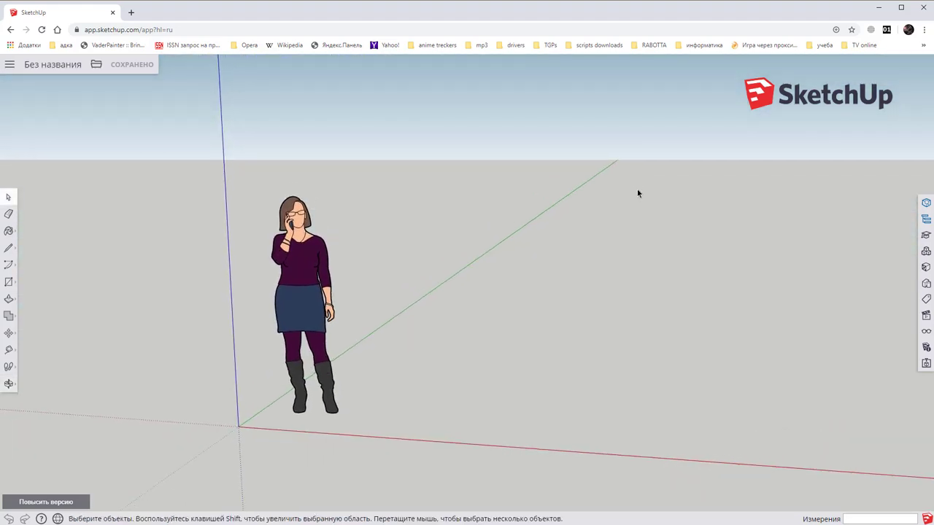
scroll(591, 187, down, 2)
scroll(591, 188, up, 2)
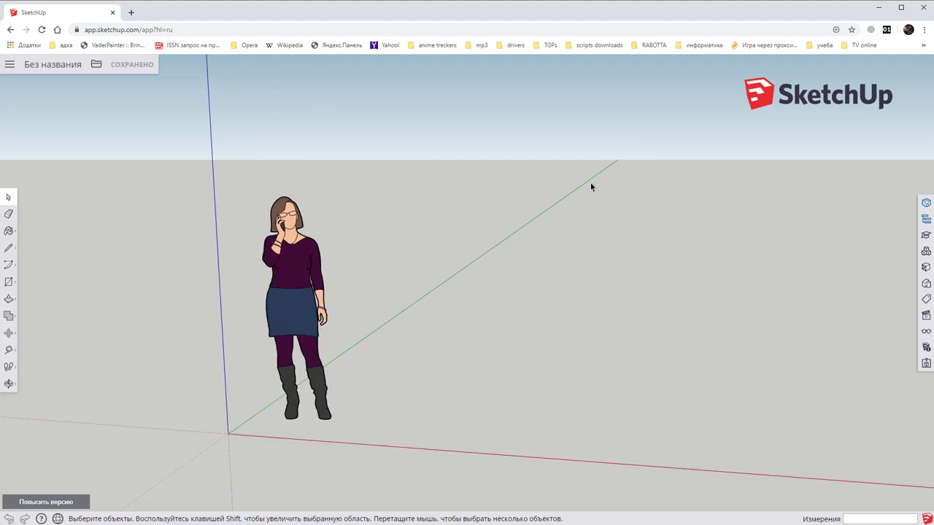
scroll(591, 187, down, 1)
scroll(591, 187, down, 1)
scroll(591, 187, up, 1)
scroll(591, 187, down, 1)
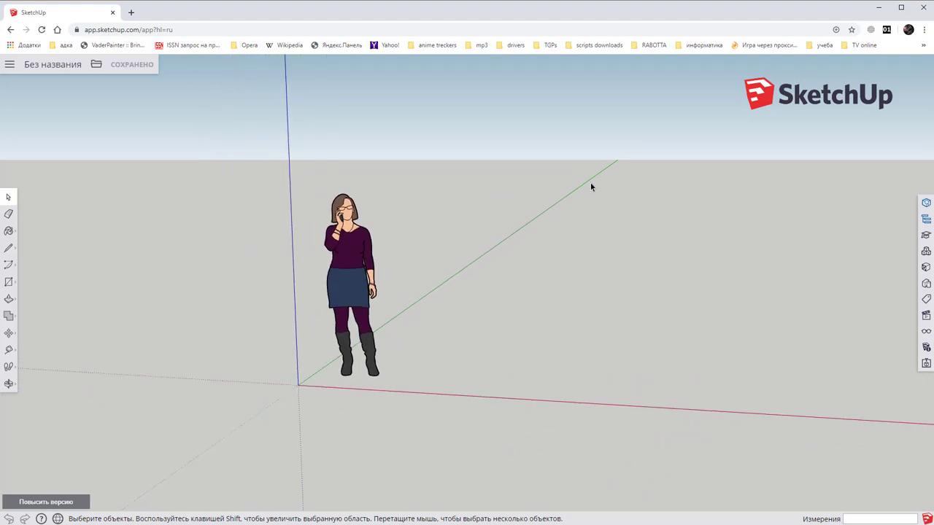
scroll(591, 188, up, 2)
scroll(591, 187, down, 1)
scroll(591, 187, up, 1)
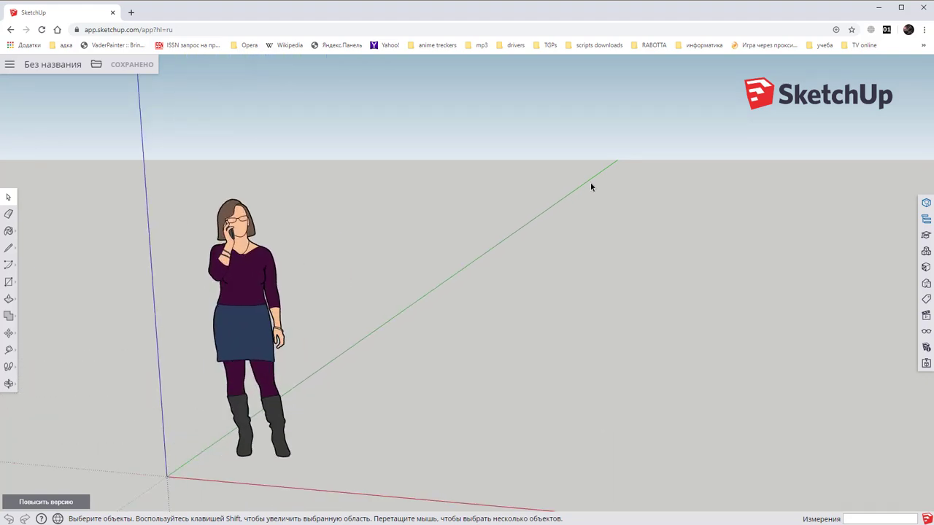
scroll(591, 187, down, 1)
scroll(590, 185, down, 1)
scroll(590, 185, up, 1)
scroll(587, 185, up, 1)
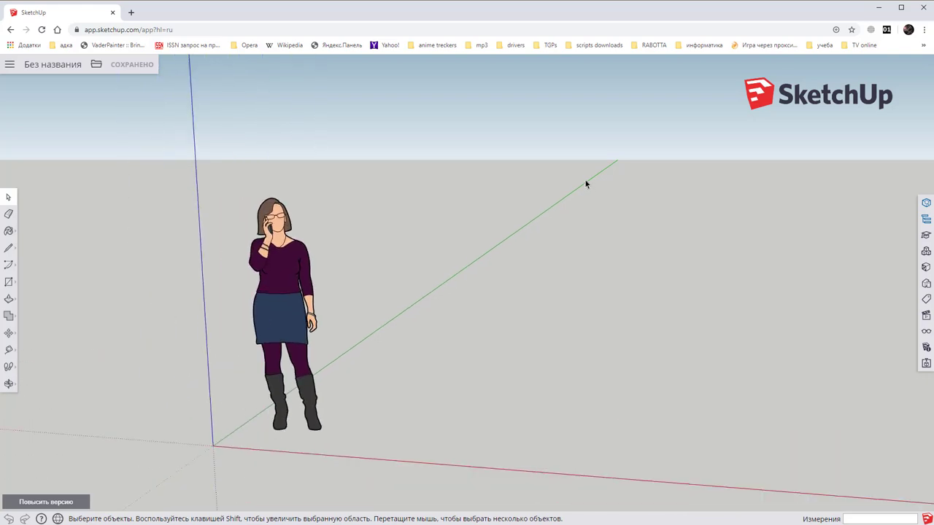
scroll(585, 185, down, 1)
middle_drag(586, 183, 635, 162)
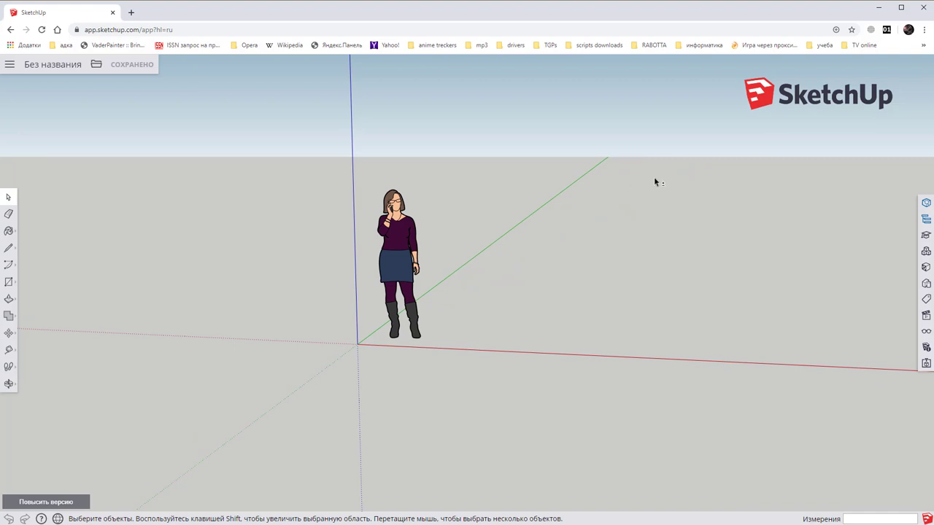
mouse_move(654, 182)
middle_down()
mouse_move(615, 231)
mouse_move(778, 217)
mouse_move(509, 217)
mouse_move(590, 153)
mouse_move(672, 282)
mouse_move(465, 256)
middle_up()
mouse_move(597, 221)
middle_down()
mouse_move(610, 229)
mouse_move(685, 224)
mouse_move(692, 232)
mouse_move(639, 233)
mouse_move(708, 200)
mouse_move(698, 219)
mouse_move(659, 186)
mouse_move(615, 212)
middle_up()
scroll(612, 218, down, 2)
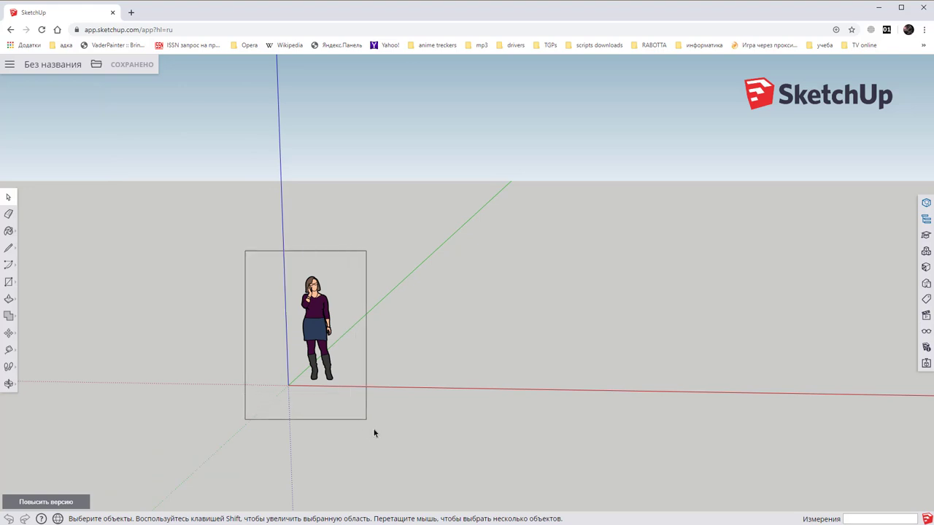
Step: Move the standing woman figure 6'11 3/8" left along the red axis
drag(250, 260, 373, 429)
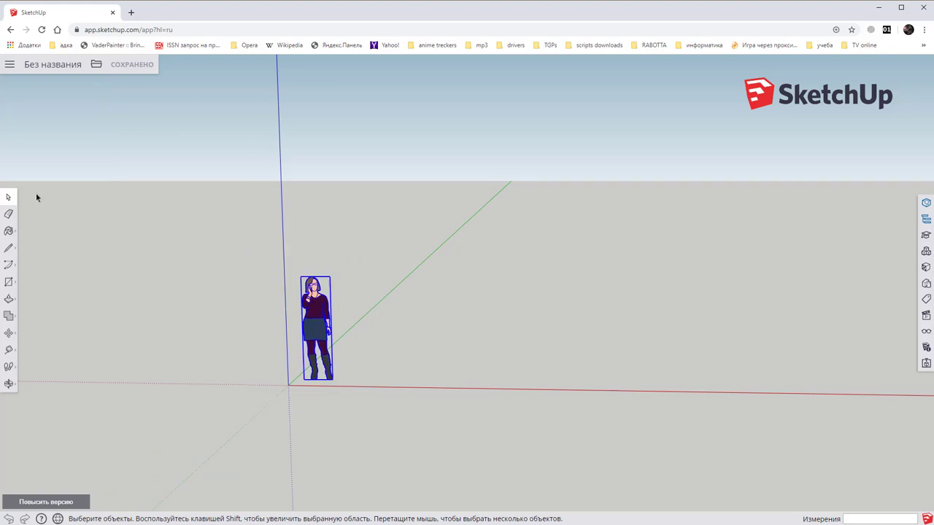
drag(231, 236, 404, 459)
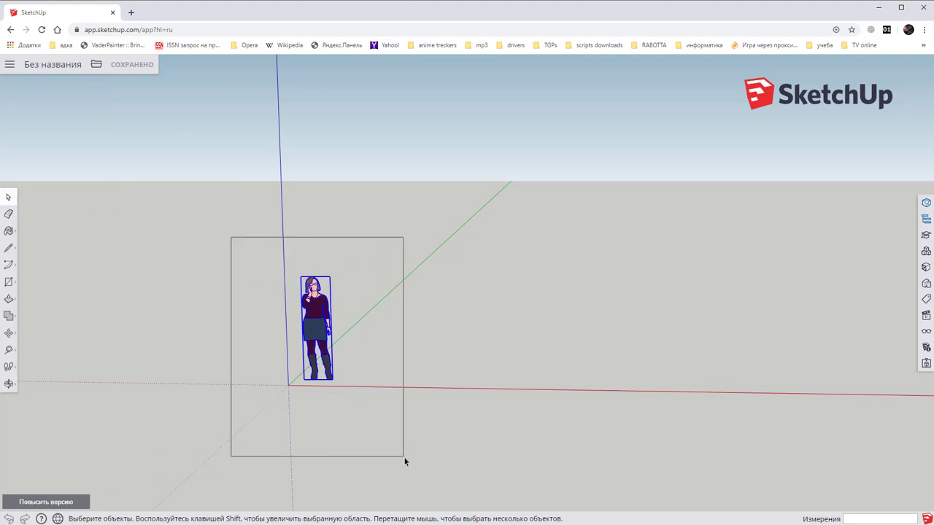
click(11, 334)
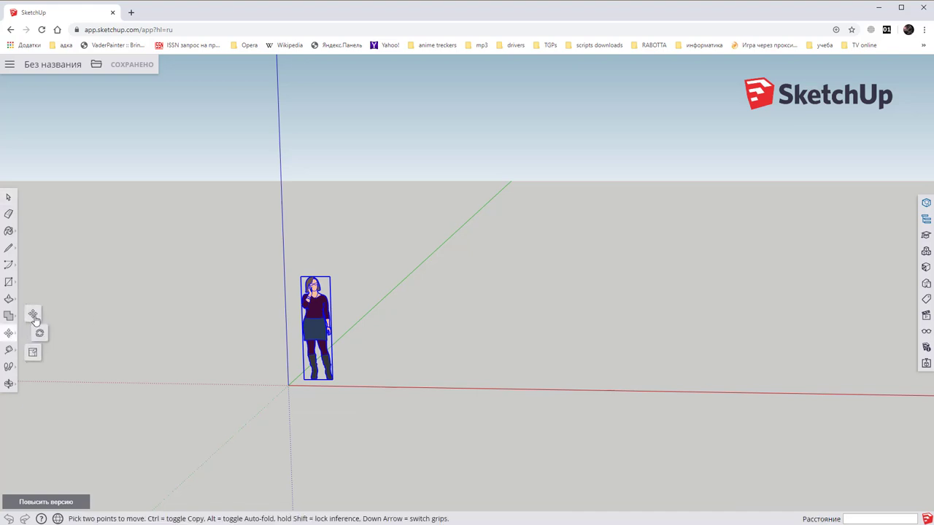
click(327, 379)
click(191, 378)
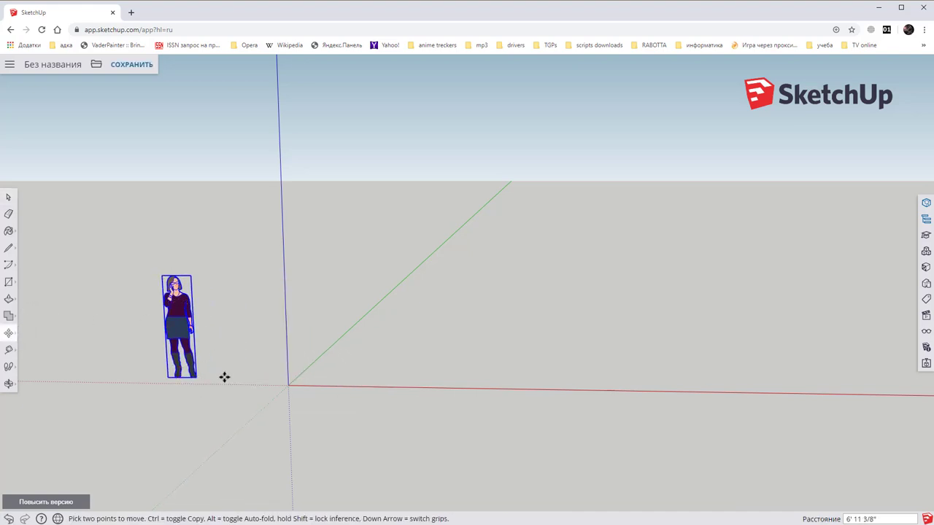
click(10, 198)
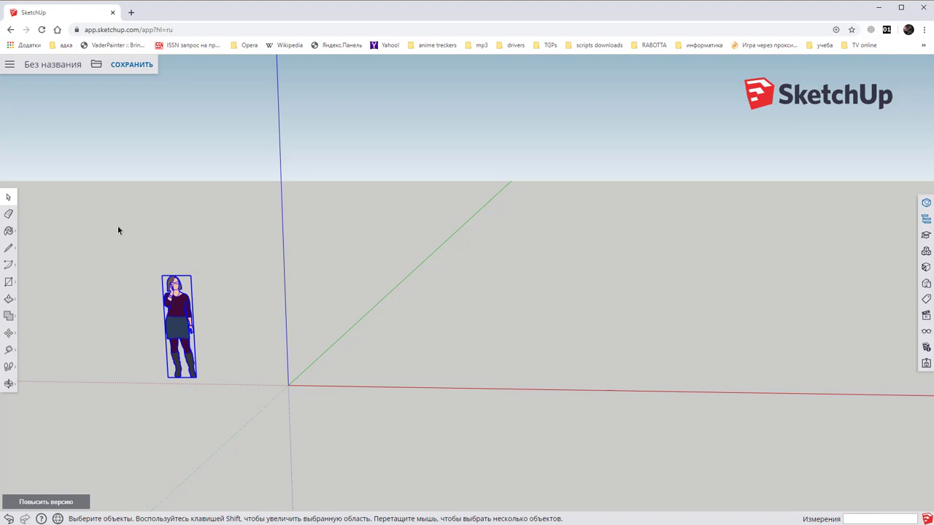
Step: Clear the selection, tilt and pan the view, and activate the Rectangle tool
click(408, 248)
key(o)
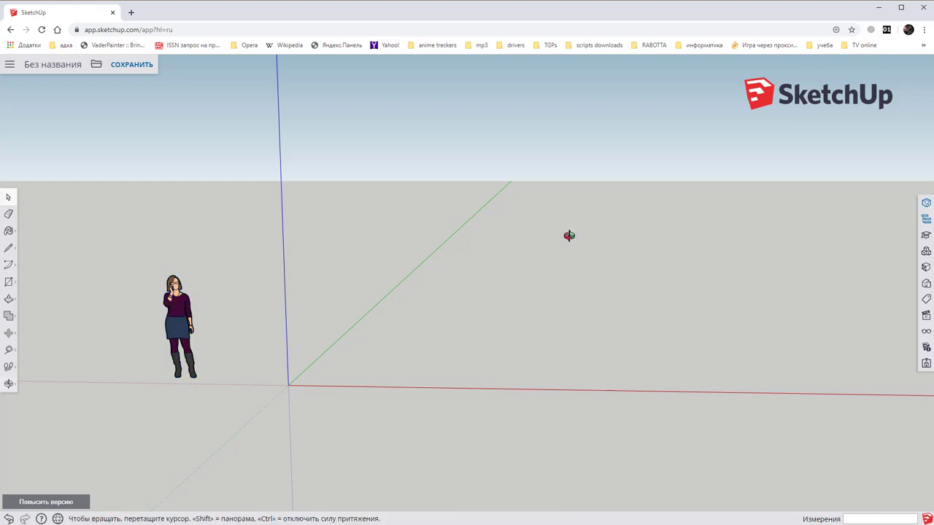
drag(569, 235, 584, 235)
key(space)
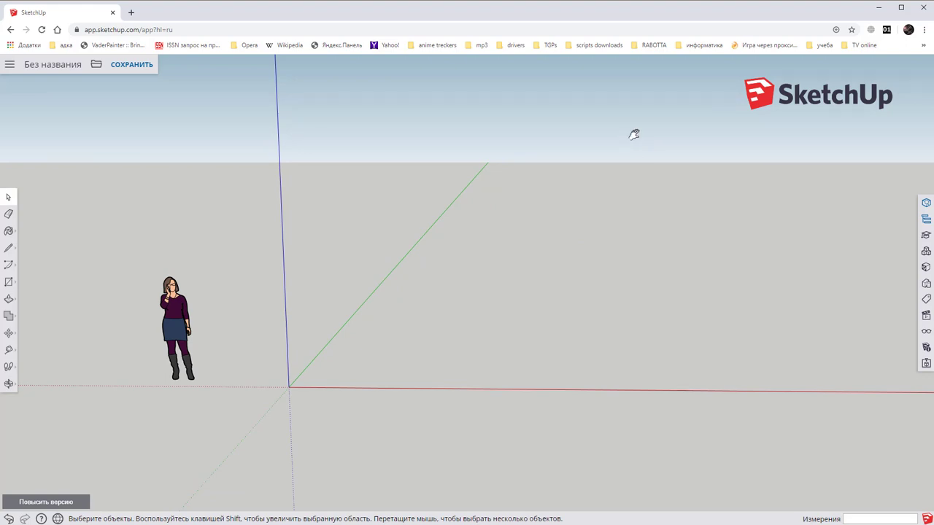
shift+middle_drag(634, 134, 559, 156)
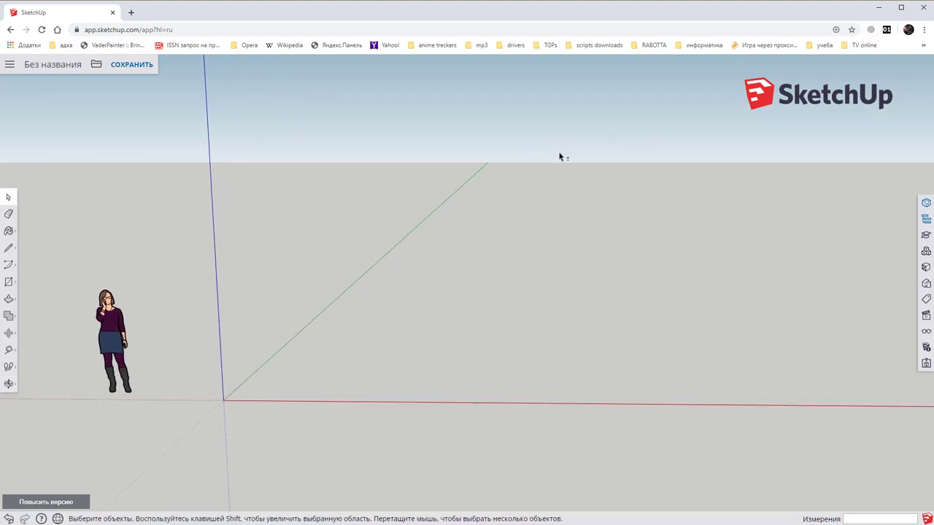
click(10, 282)
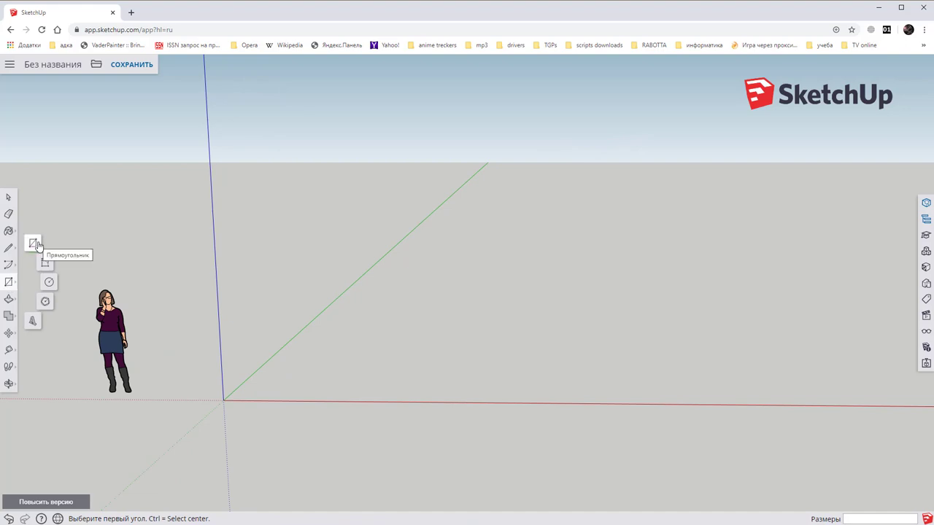
Step: Begin a rectangle at the axes origin, then cancel it and return to Select
click(36, 244)
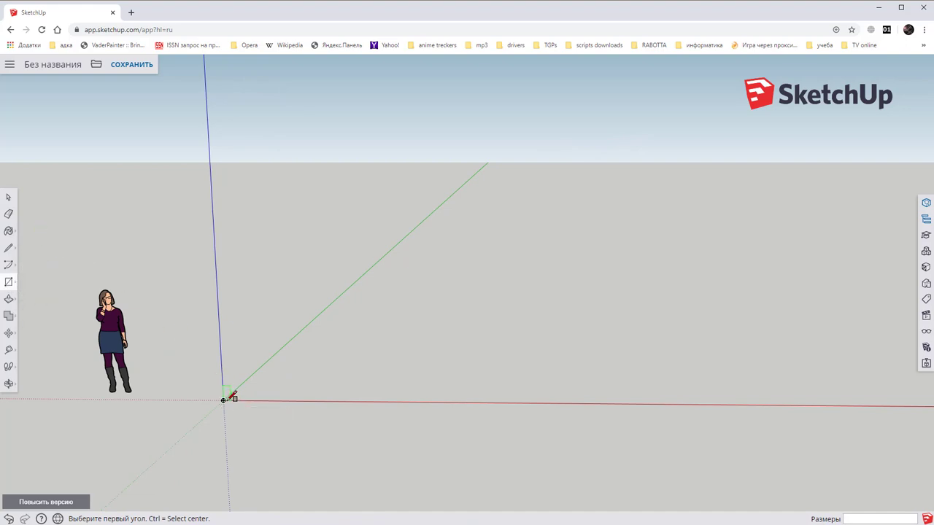
click(224, 400)
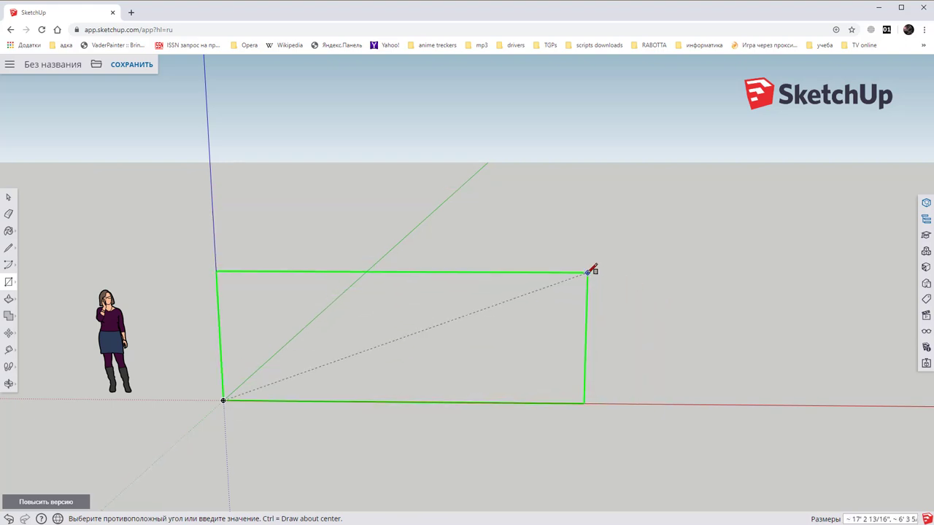
mouse_move(591, 273)
shift+middle_down()
mouse_move(585, 345)
mouse_move(561, 329)
mouse_move(576, 298)
mouse_move(542, 377)
mouse_move(447, 418)
shift+middle_up()
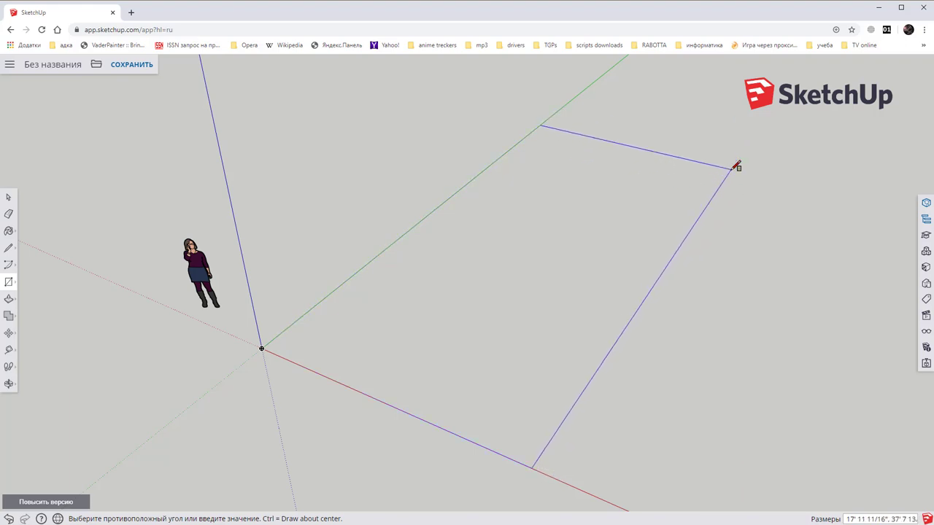
key(Escape)
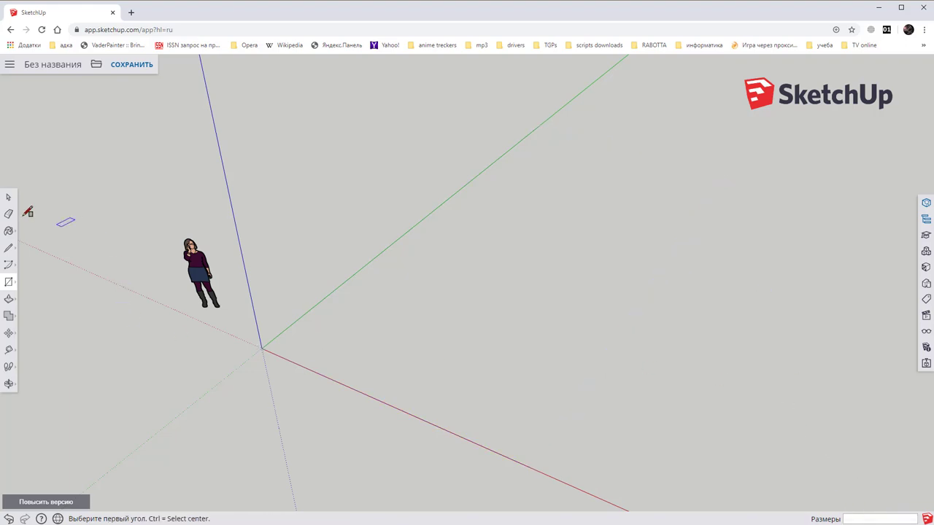
click(9, 199)
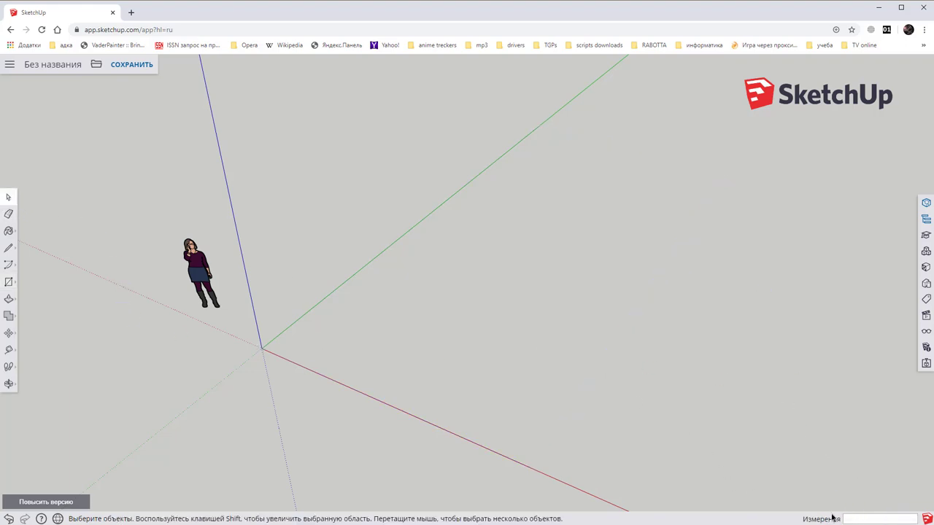
Step: Create a new model from the millimetres template, choosing Нет to discard unsaved changes
click(10, 64)
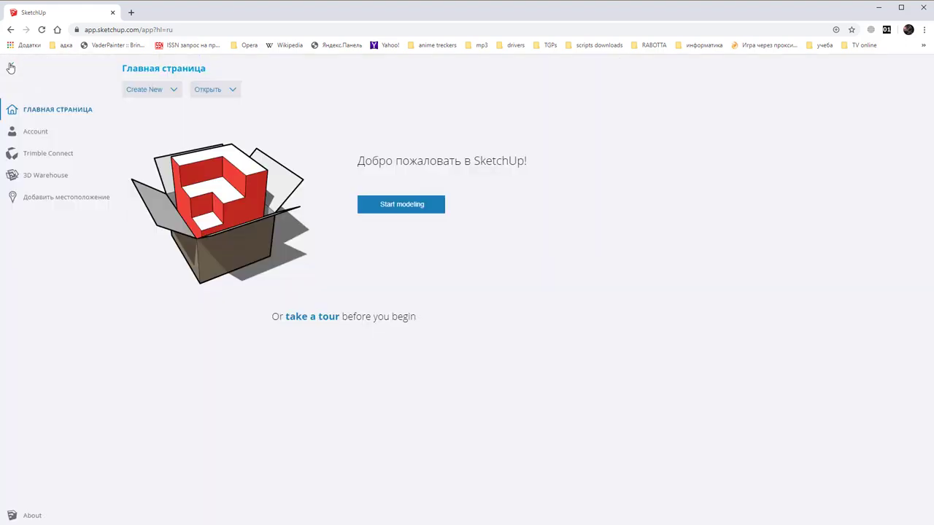
click(139, 90)
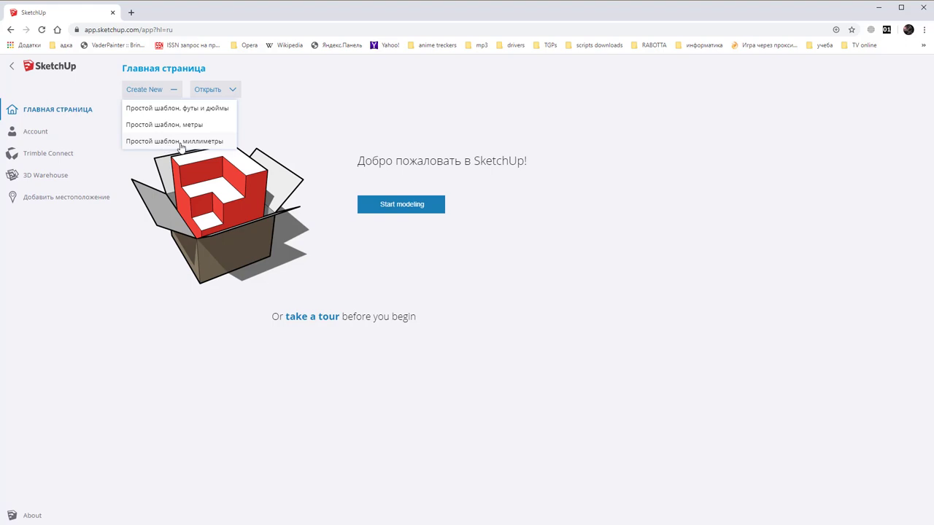
click(180, 143)
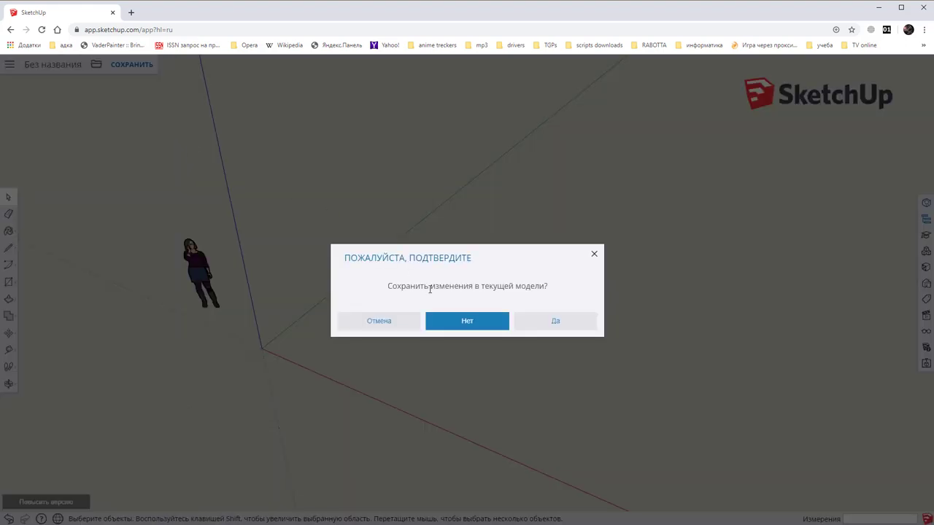
click(482, 325)
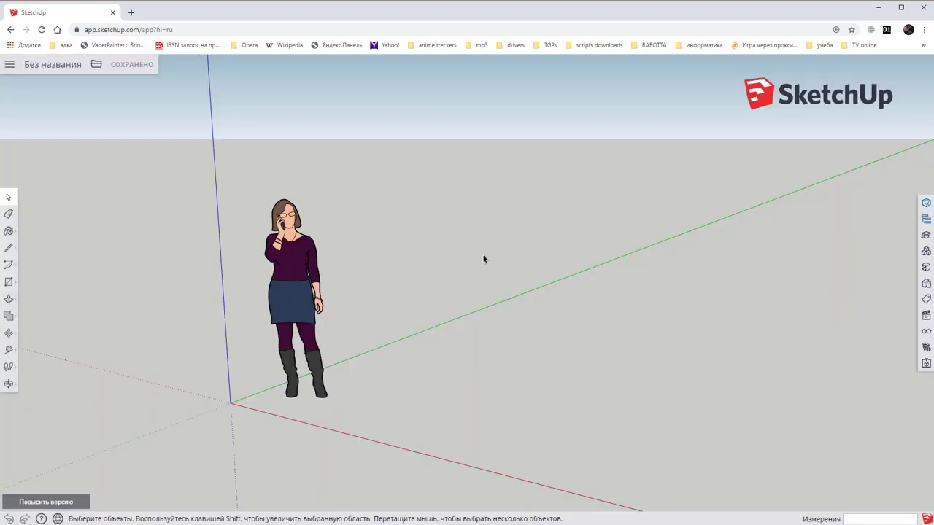
Step: Move the woman figure to the left of the axes origin, clear of the drawing area
mouse_move(410, 294)
middle_down()
mouse_move(560, 281)
mouse_move(646, 281)
mouse_move(638, 288)
mouse_move(677, 296)
mouse_move(653, 275)
mouse_move(679, 252)
mouse_move(574, 261)
mouse_move(556, 279)
mouse_move(534, 272)
mouse_move(529, 285)
middle_up()
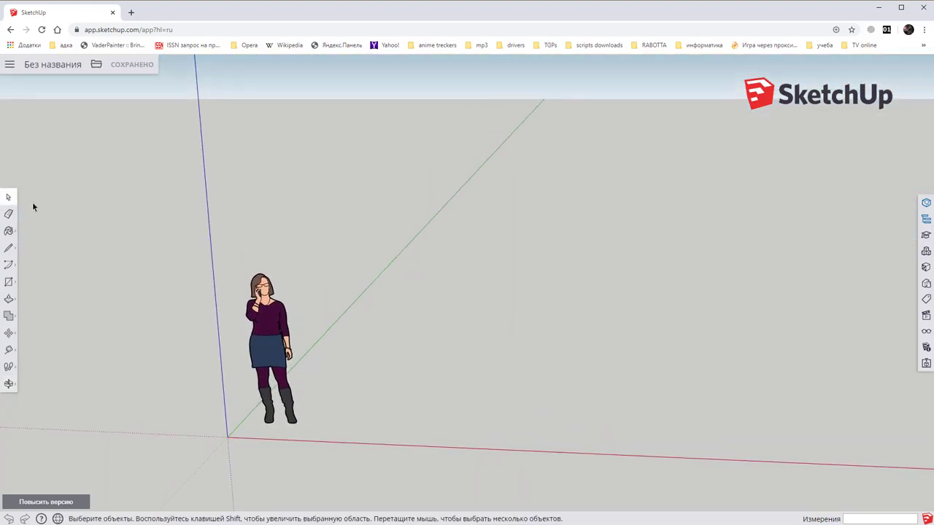
click(264, 343)
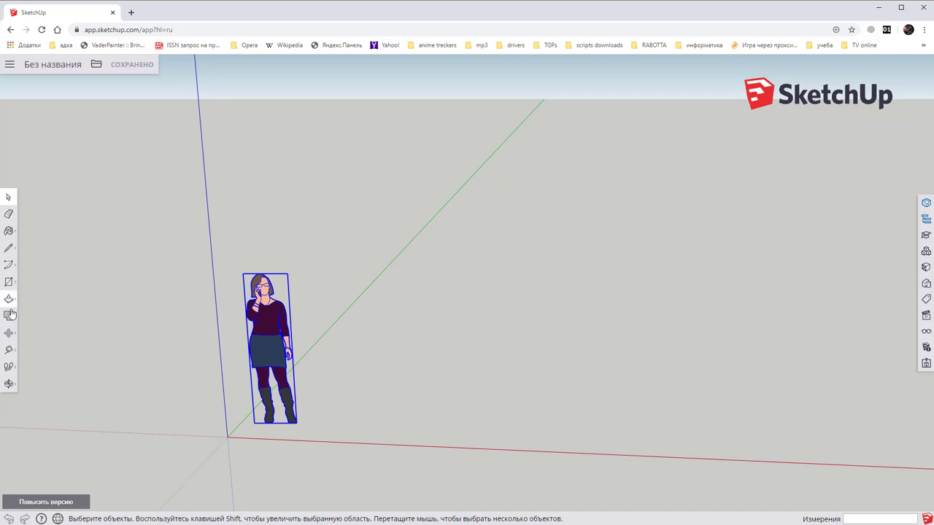
click(9, 333)
drag(274, 365, 102, 366)
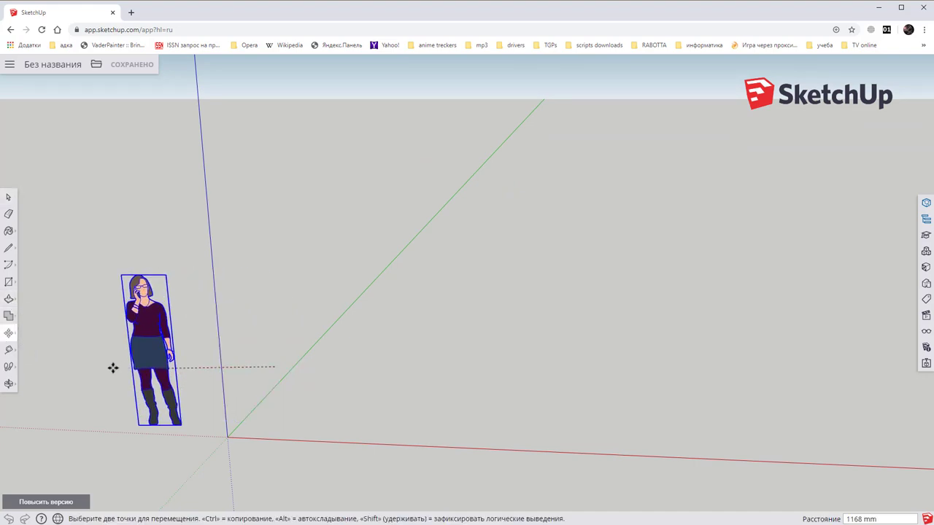
middle_drag(578, 243, 535, 275)
Step: Draw a rectangular floor face from the axes origin, entering 5000 in the Measurements box
click(8, 282)
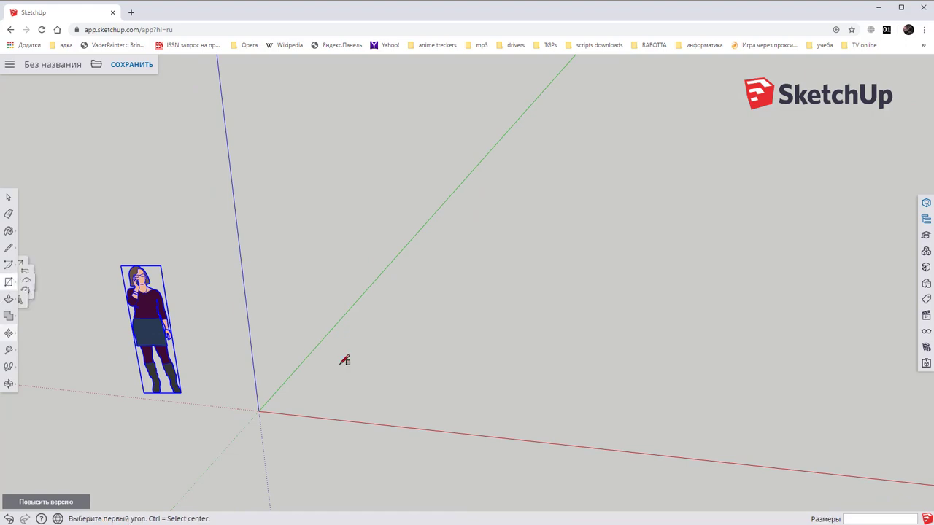
scroll(296, 394, down, 1)
click(261, 408)
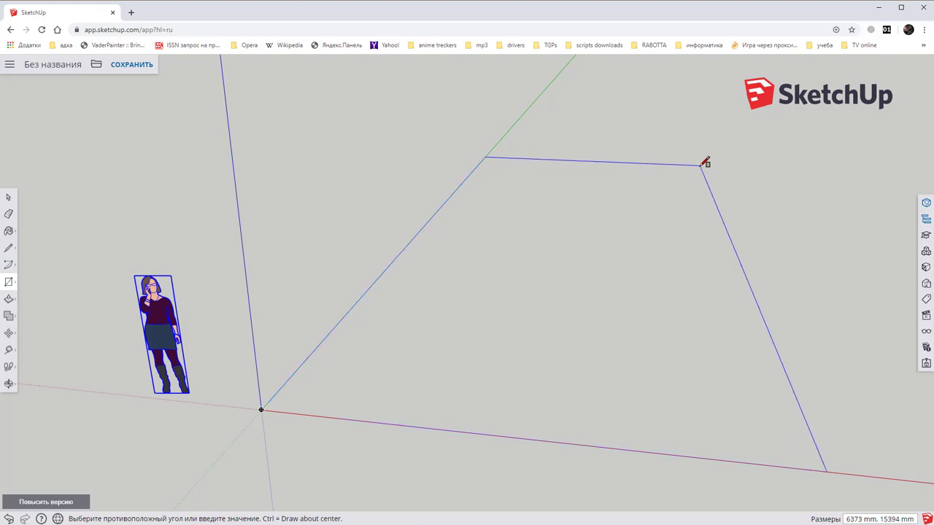
text(5)
text(0)
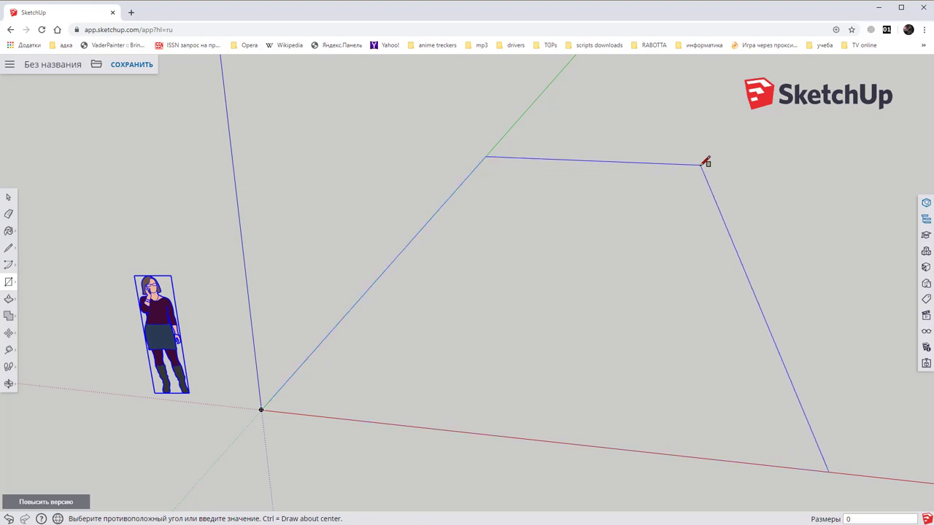
key(BackSpace)
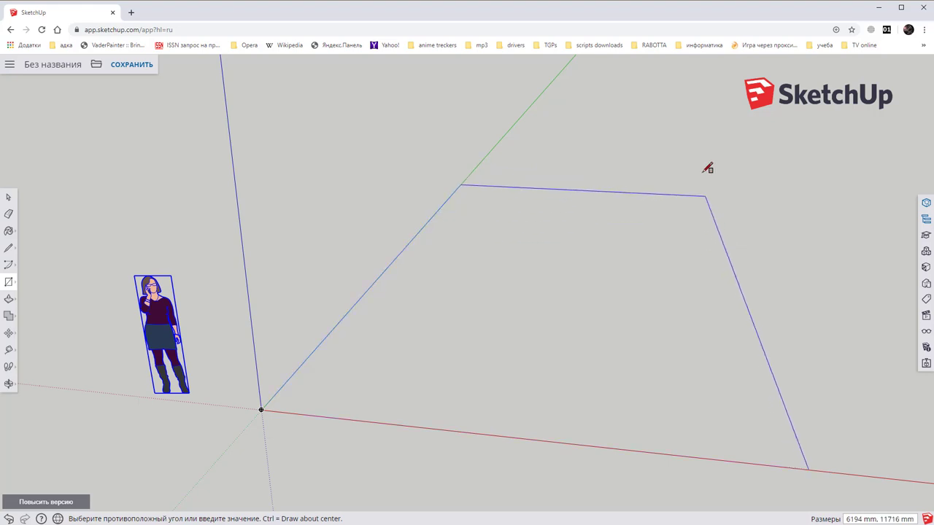
text(5000)
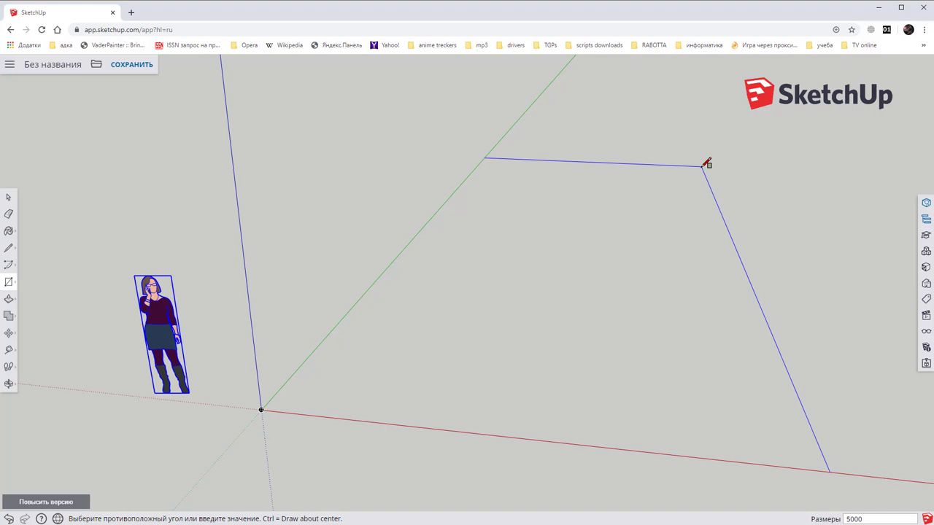
key(Return)
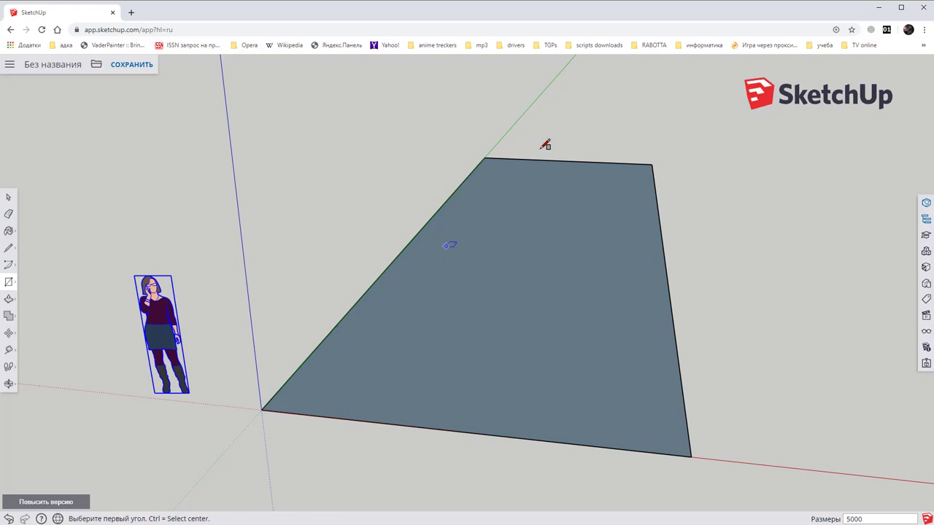
mouse_move(702, 230)
middle_down()
mouse_move(729, 221)
mouse_move(661, 222)
middle_up()
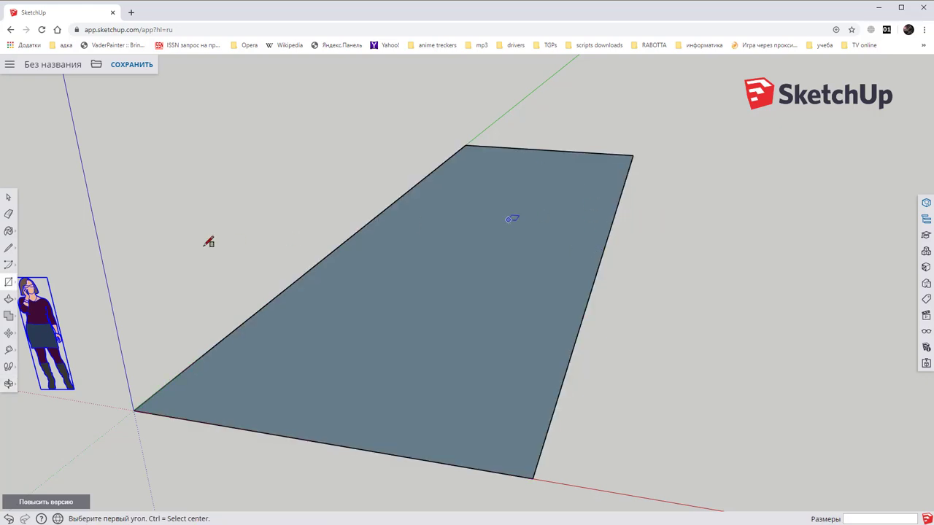
Step: Move the rectangle's right edge 2996 mm along the red axis to widen the floor
click(9, 200)
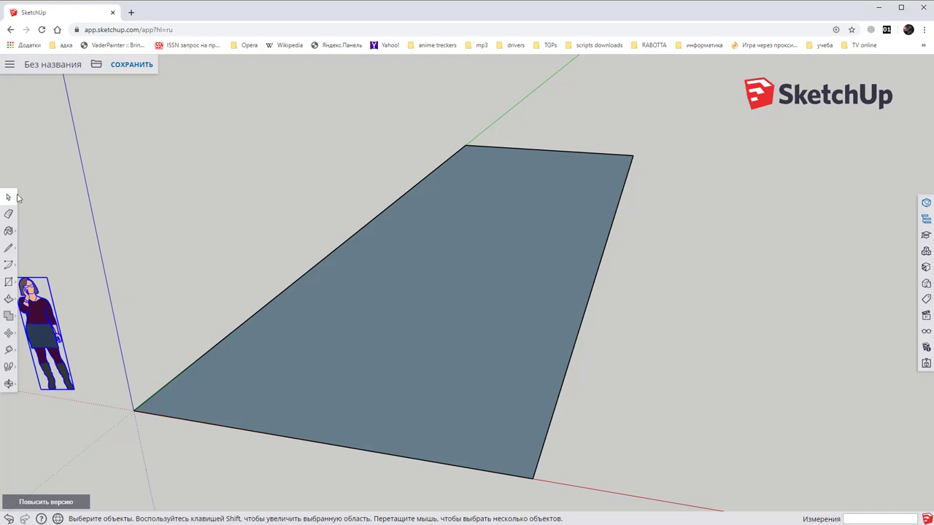
click(510, 242)
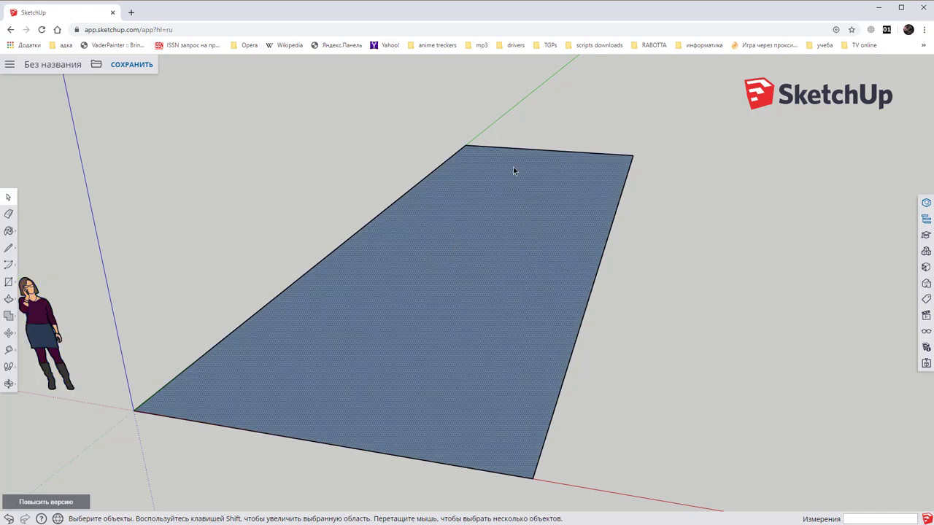
click(577, 340)
mouse_move(683, 299)
middle_down()
mouse_move(647, 287)
mouse_move(698, 265)
middle_up()
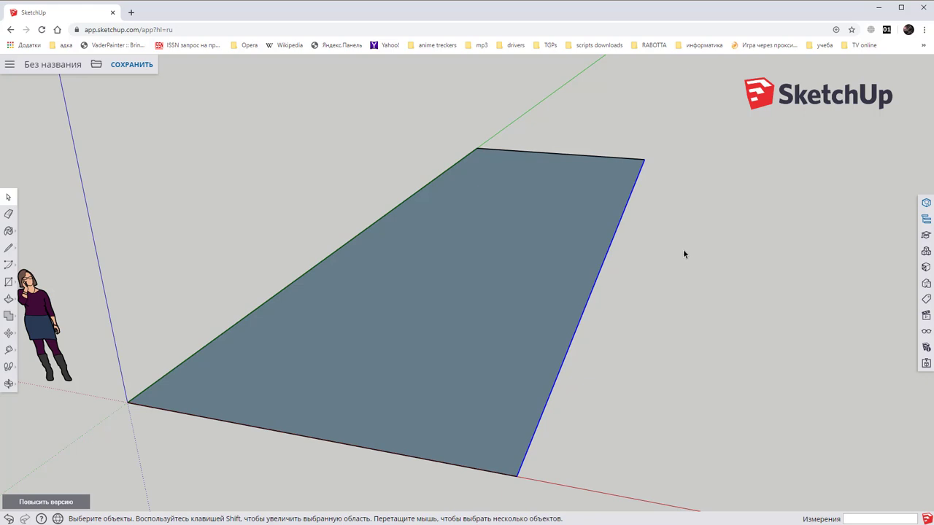
mouse_move(668, 259)
middle_down()
mouse_move(612, 249)
mouse_move(615, 256)
middle_up()
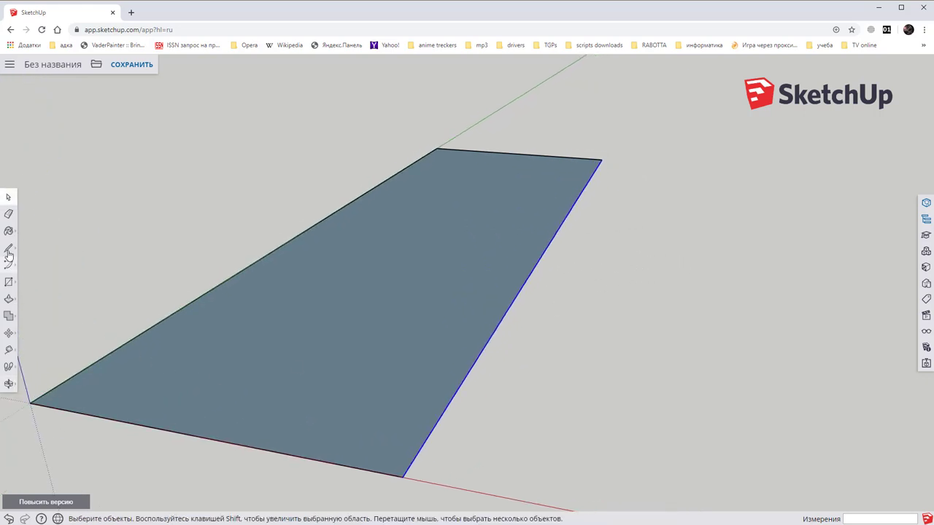
click(12, 338)
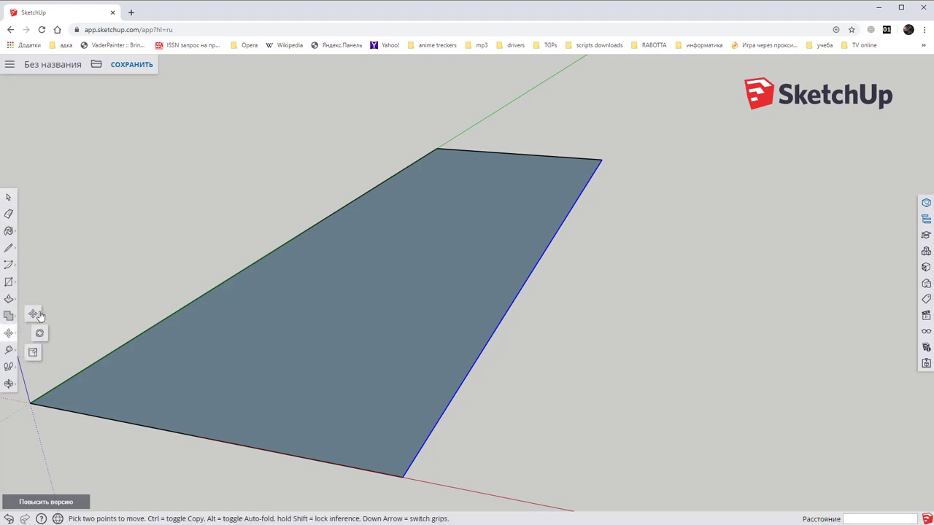
click(477, 359)
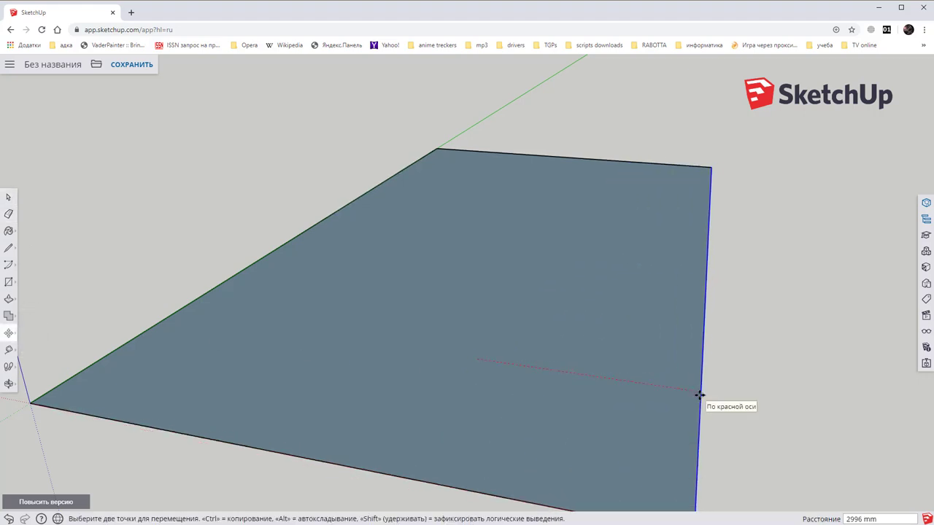
click(698, 395)
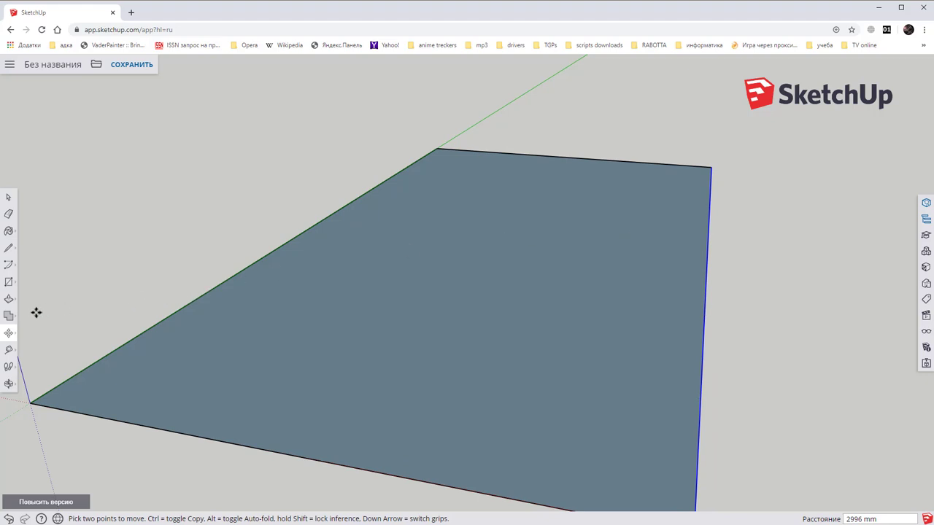
click(8, 299)
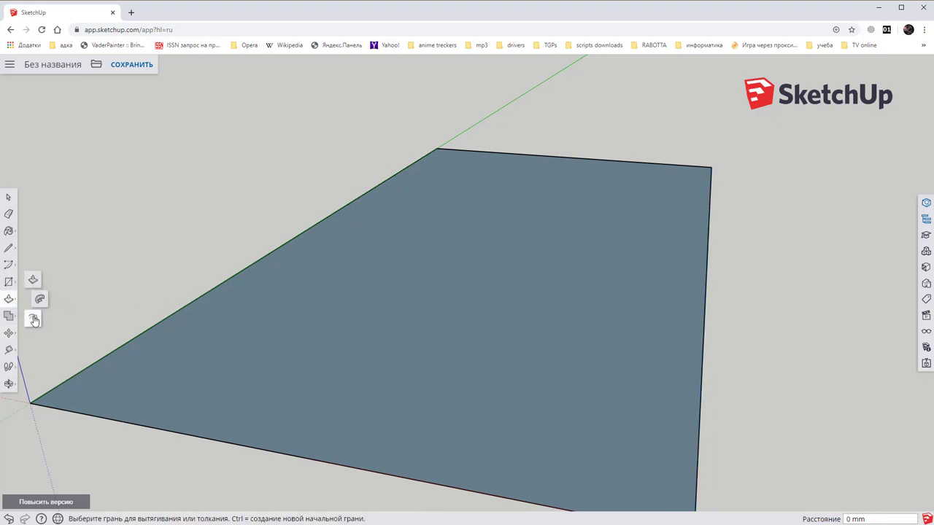
Step: Offset the large rectangle's outline 299 mm inward to form a border strip
click(34, 319)
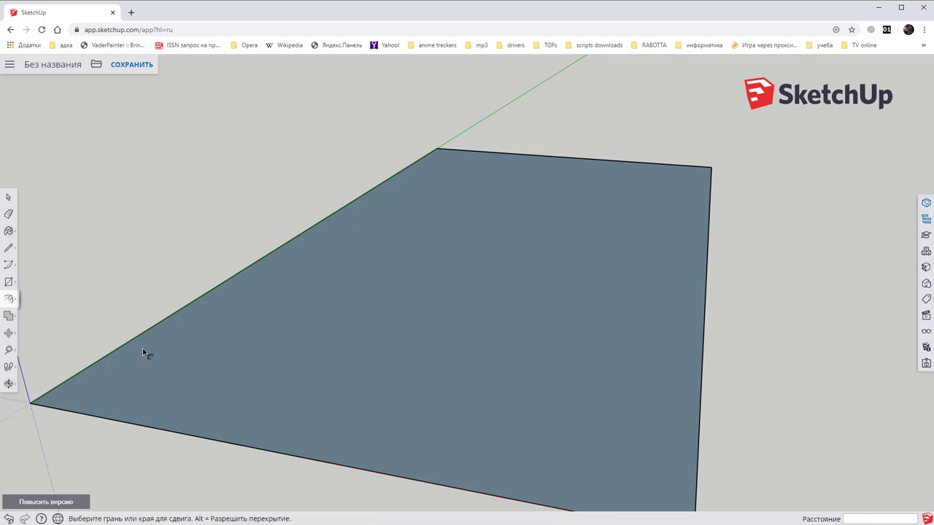
click(142, 335)
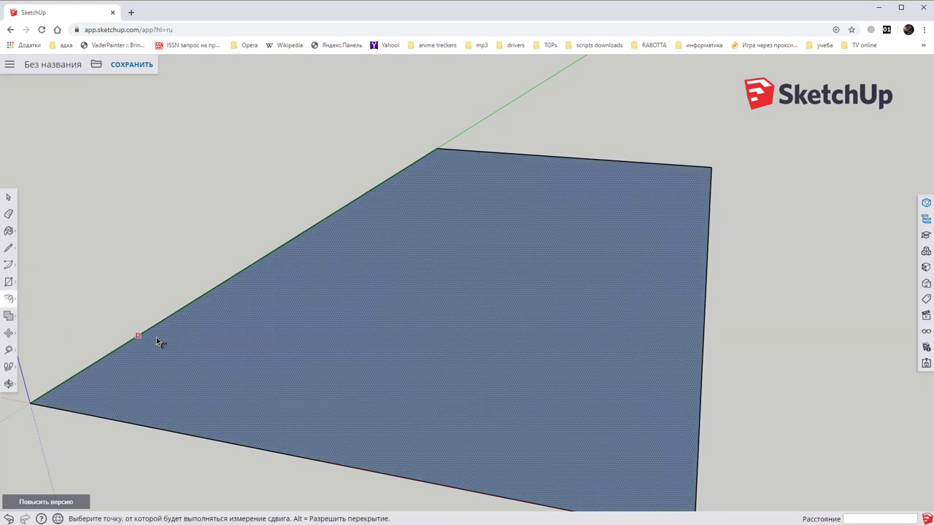
key(Escape)
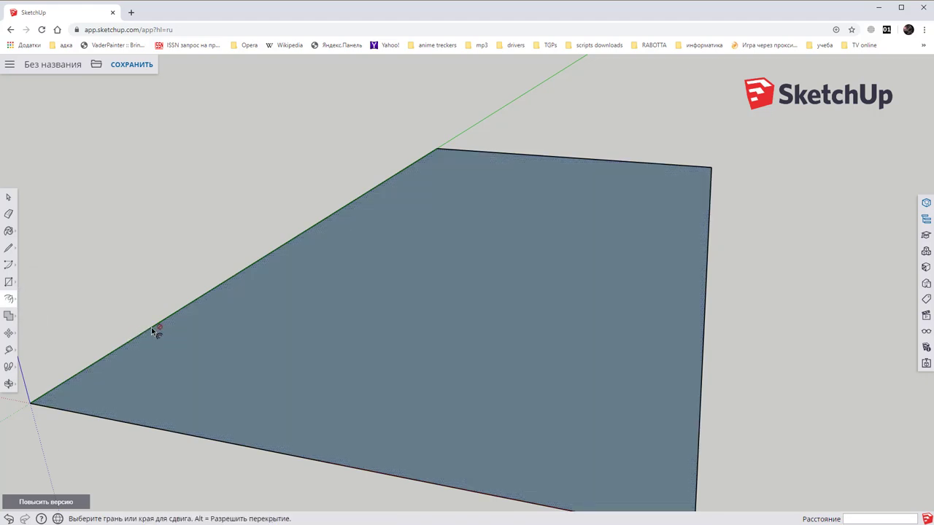
click(152, 330)
key(Escape)
click(706, 294)
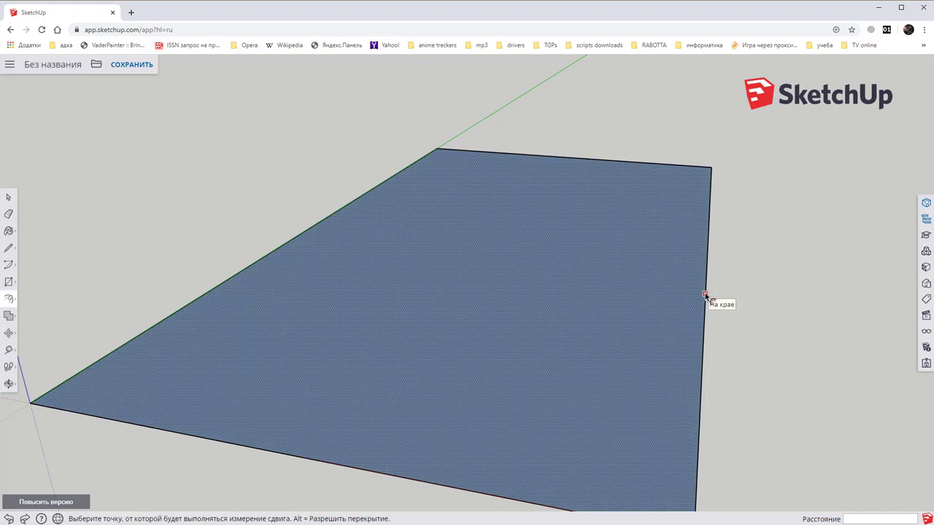
click(705, 294)
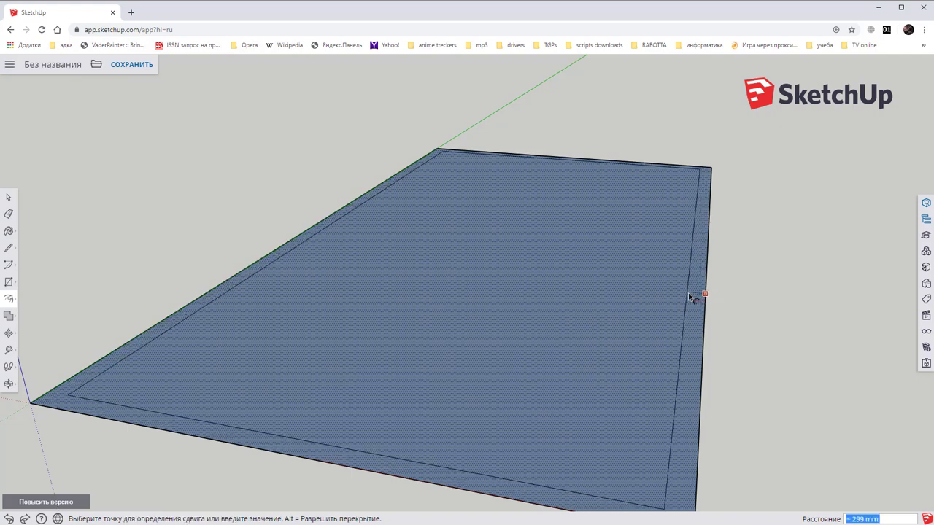
click(688, 292)
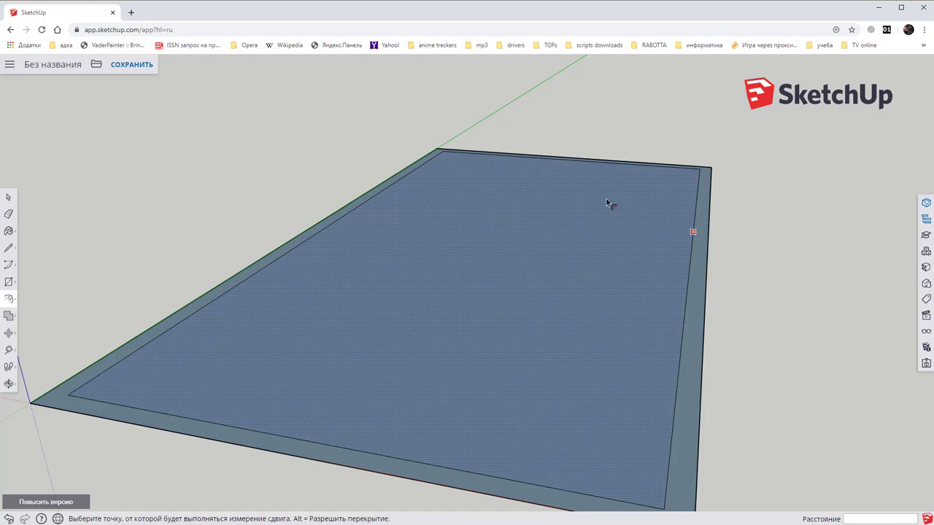
click(9, 197)
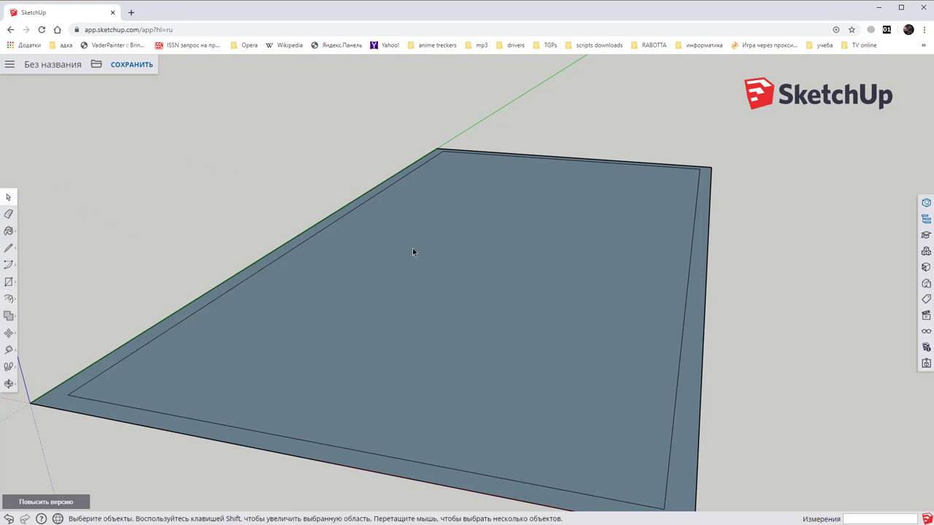
Step: Delete the rectangle's inner face, leaving a hollow frame, and zoom out to view it
click(443, 253)
key(Delete)
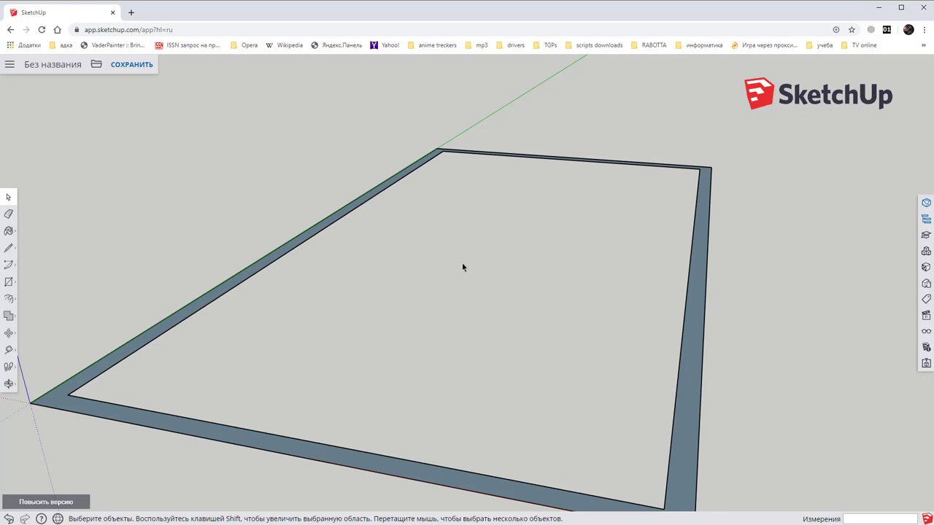
scroll(462, 267, down, 3)
scroll(463, 262, down, 3)
mouse_move(463, 260)
middle_down()
mouse_move(469, 236)
mouse_move(456, 234)
mouse_move(471, 229)
mouse_move(459, 232)
middle_up()
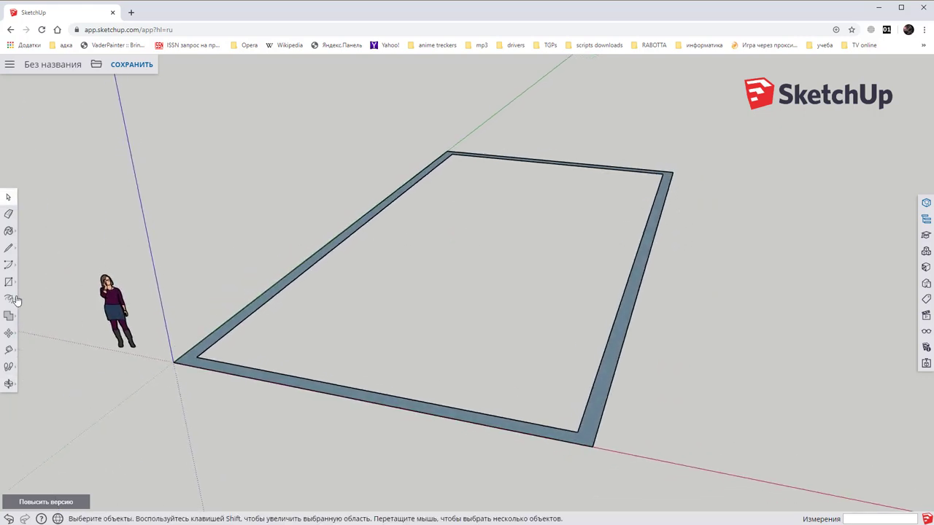
Step: Push/Pull the border frame up 4000 mm into walls and orbit to inspect the box
click(33, 281)
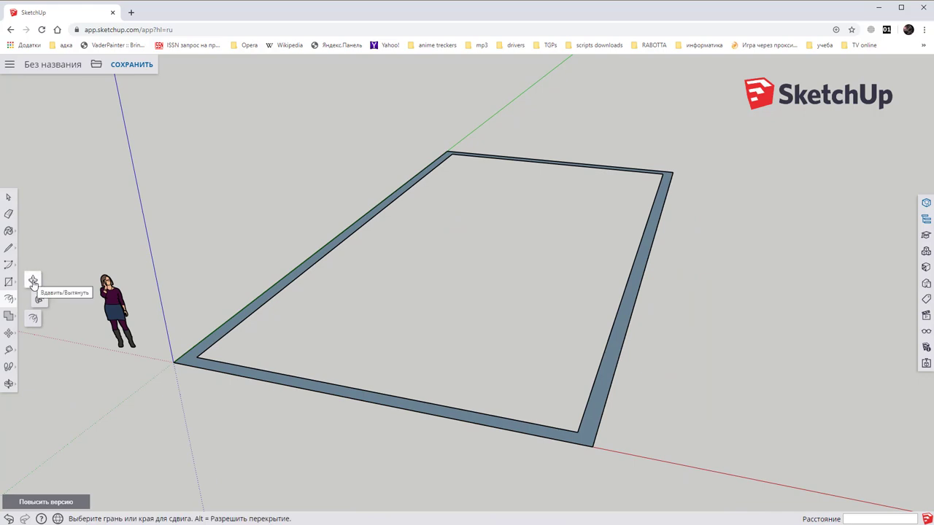
click(32, 282)
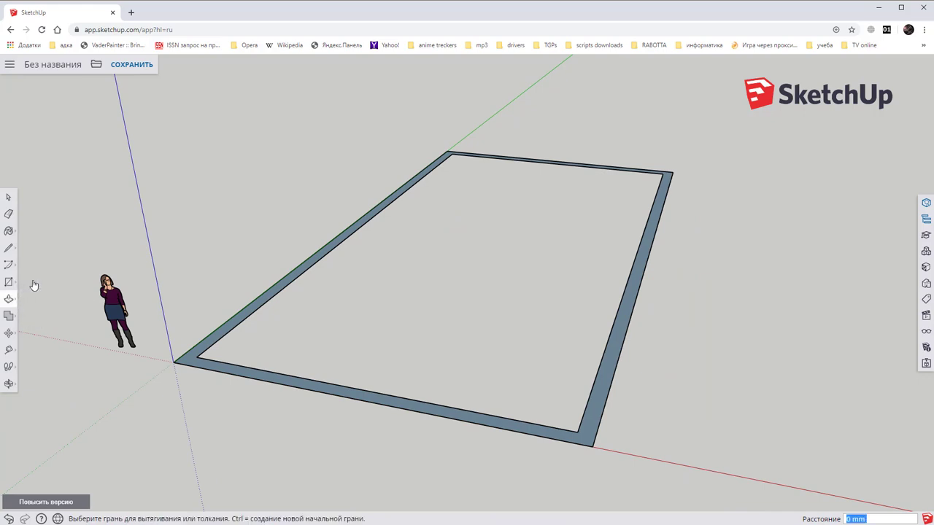
click(251, 373)
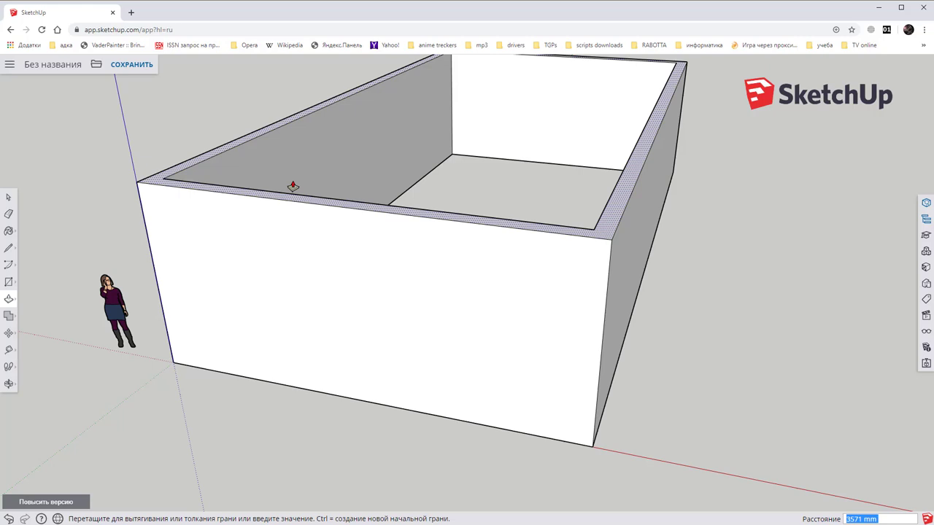
text(4000)
key(Return)
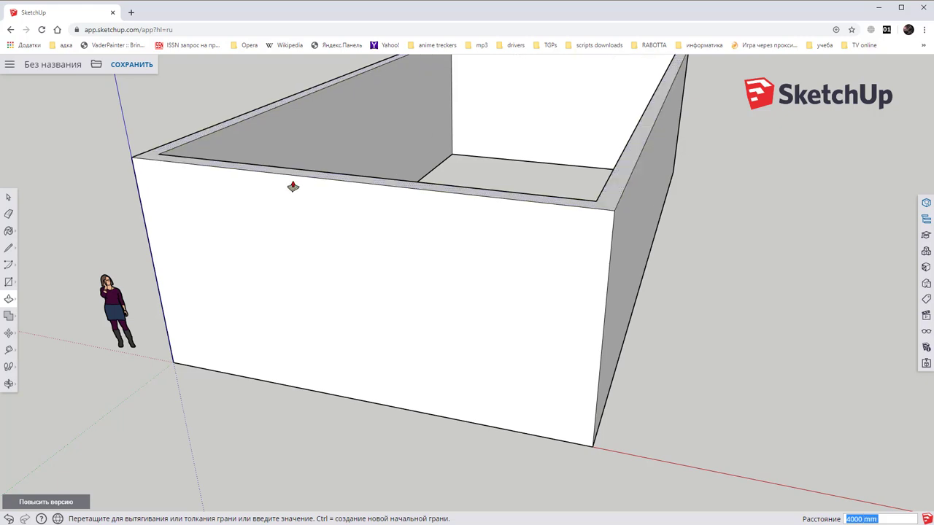
mouse_move(386, 150)
middle_down()
mouse_move(558, 125)
mouse_move(554, 115)
mouse_move(357, 156)
mouse_move(448, 158)
mouse_move(507, 202)
middle_up()
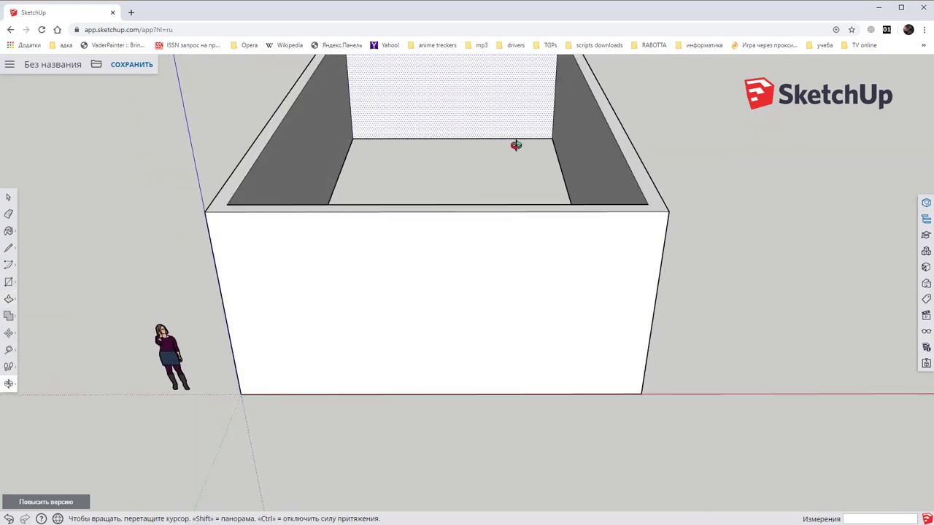
mouse_move(621, 125)
middle_down()
mouse_move(598, 202)
mouse_move(604, 139)
mouse_move(504, 146)
mouse_move(640, 175)
mouse_move(686, 146)
mouse_move(540, 152)
mouse_move(566, 148)
mouse_move(563, 129)
mouse_move(532, 152)
mouse_move(510, 153)
middle_up()
Step: Draw a 6150 × 2944 mm rectangle on the front wall, starting at its bottom edge
key(p)
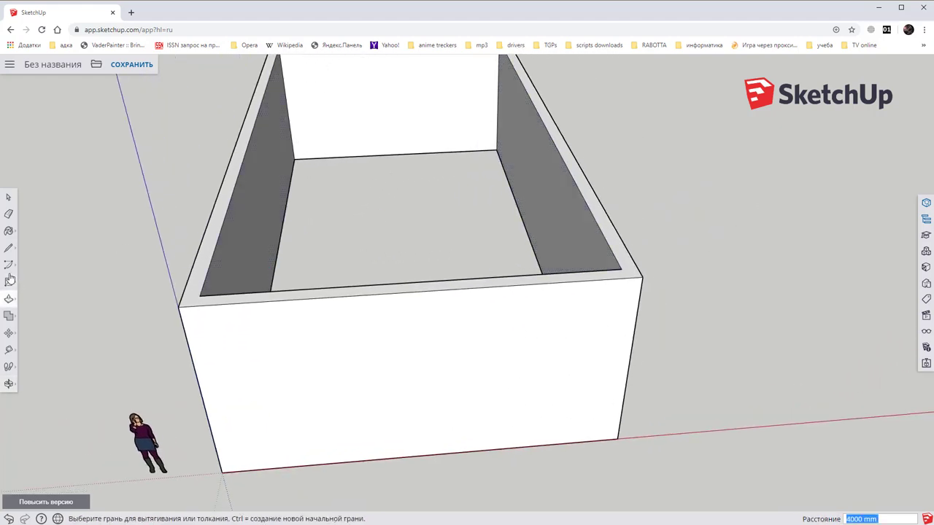
click(8, 282)
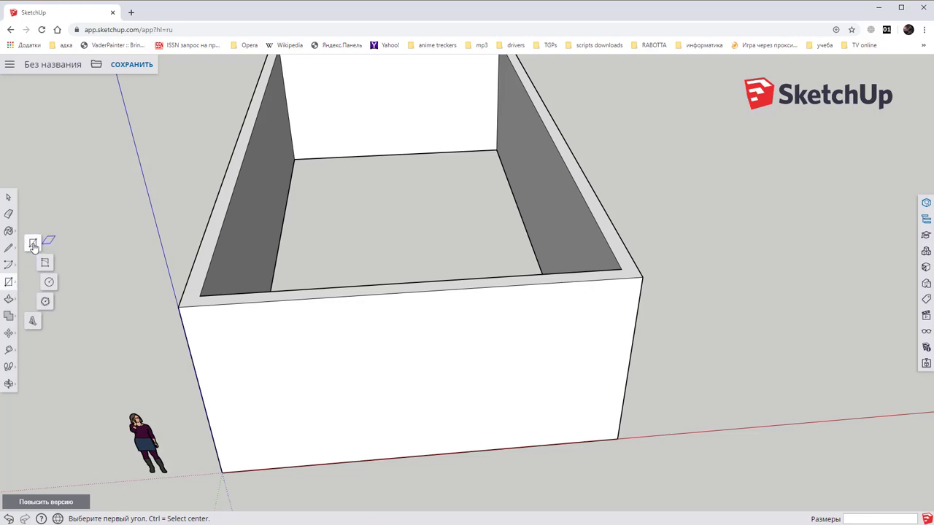
click(268, 468)
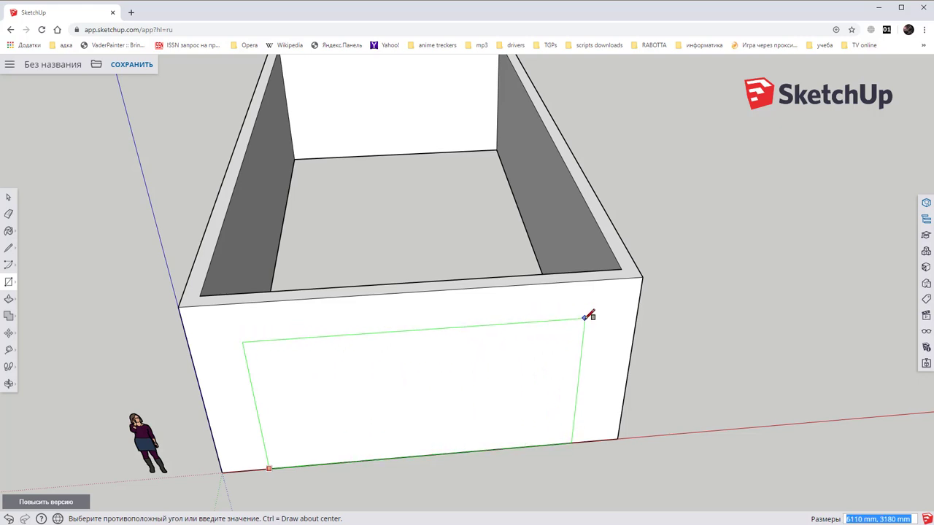
click(585, 329)
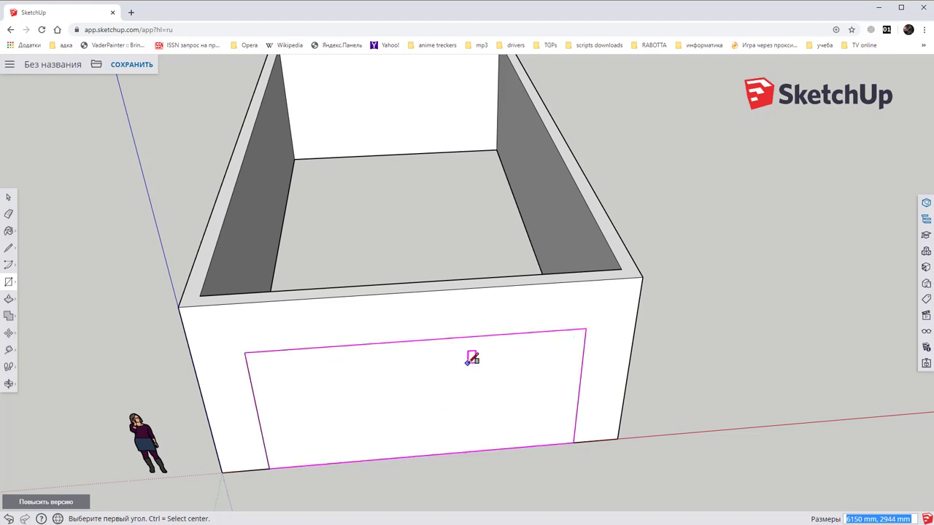
shift+middle_drag(471, 354, 511, 342)
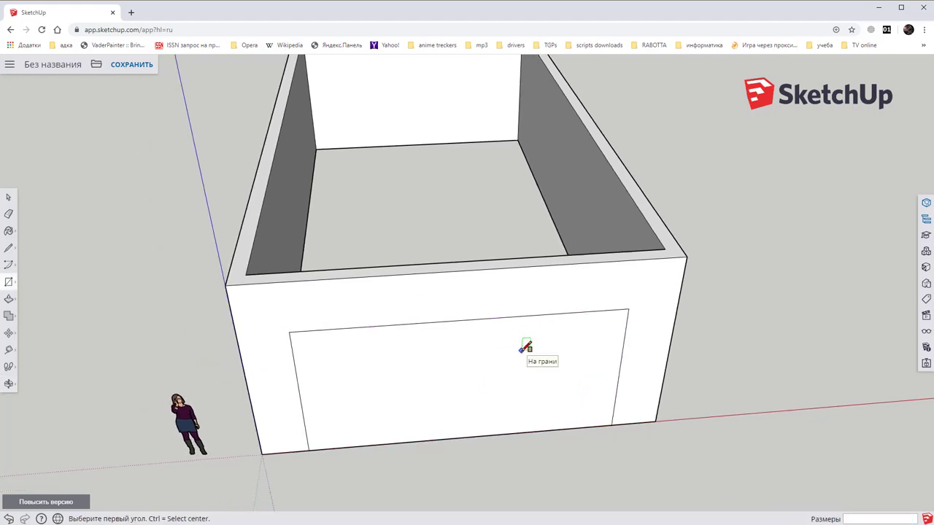
middle_drag(558, 334, 649, 273)
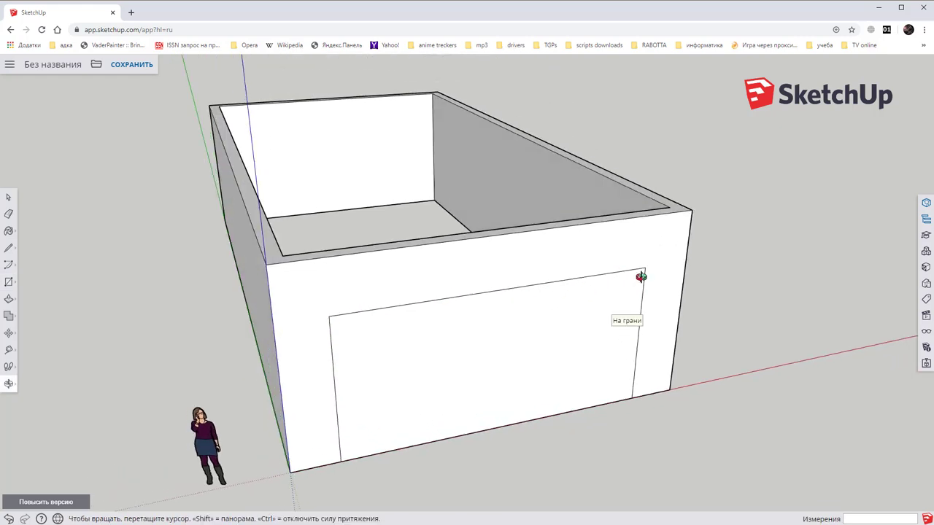
Step: Push the front-wall rectangle 299 mm through the wall to cut the doorway opening
click(10, 303)
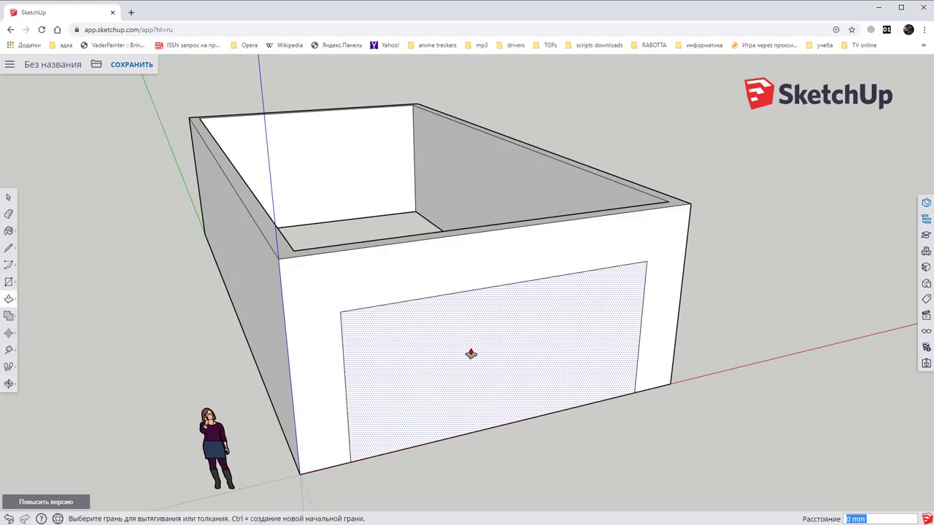
click(494, 367)
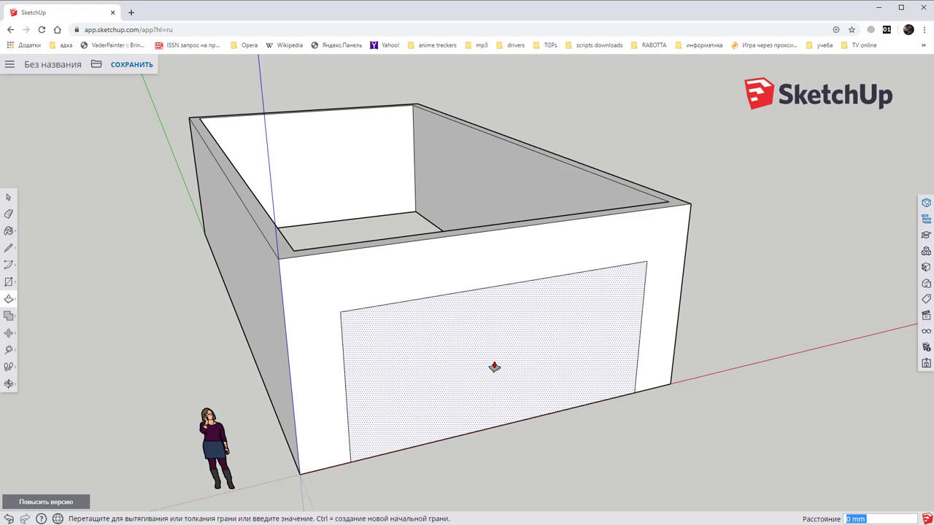
click(432, 321)
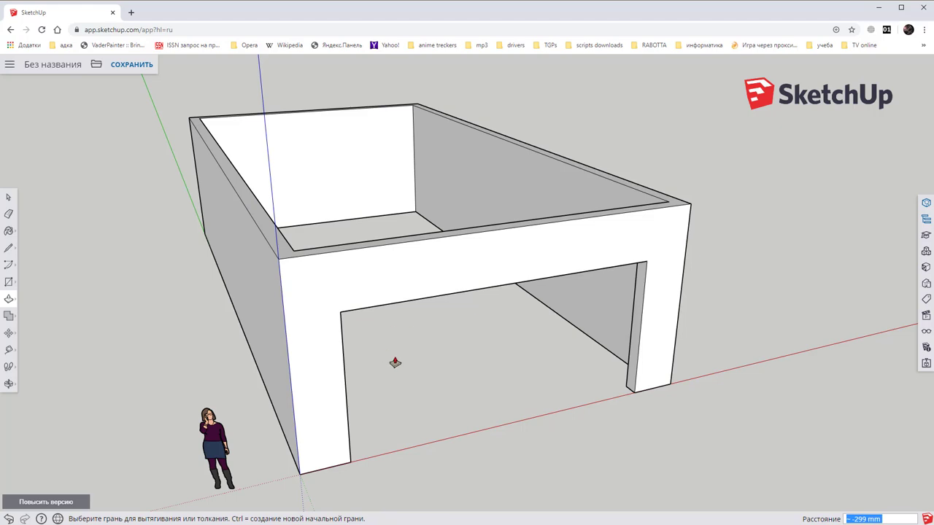
middle_drag(575, 314, 523, 313)
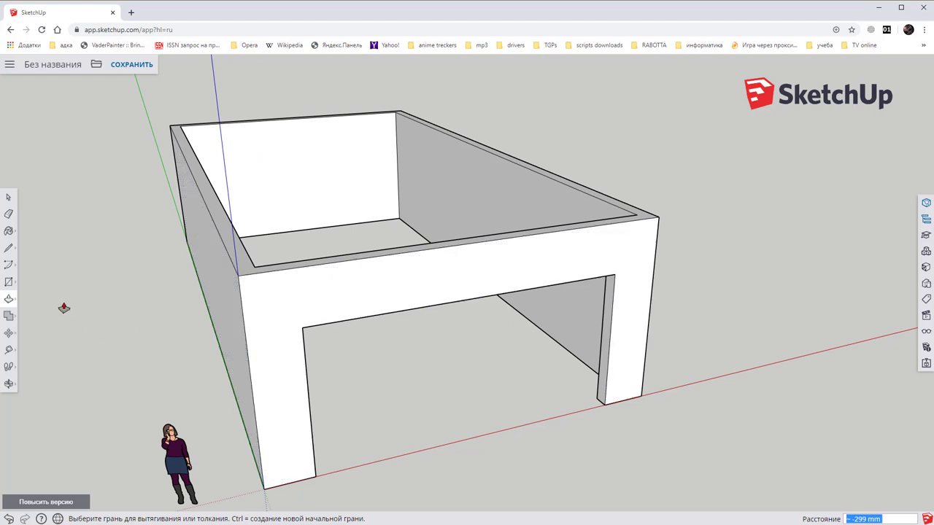
click(9, 283)
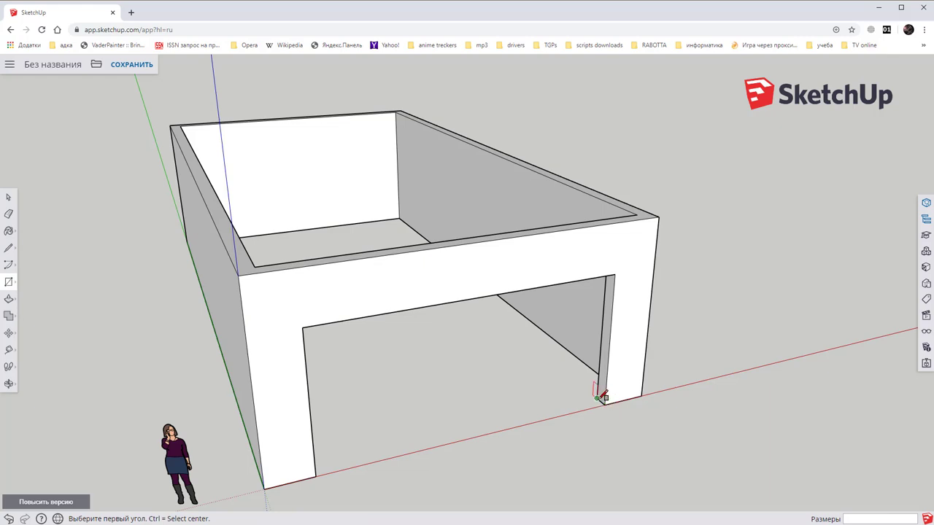
Step: Draw a rectangle from the right jamb's bottom corner to the left bottom endpoint, filling the doorway
click(597, 397)
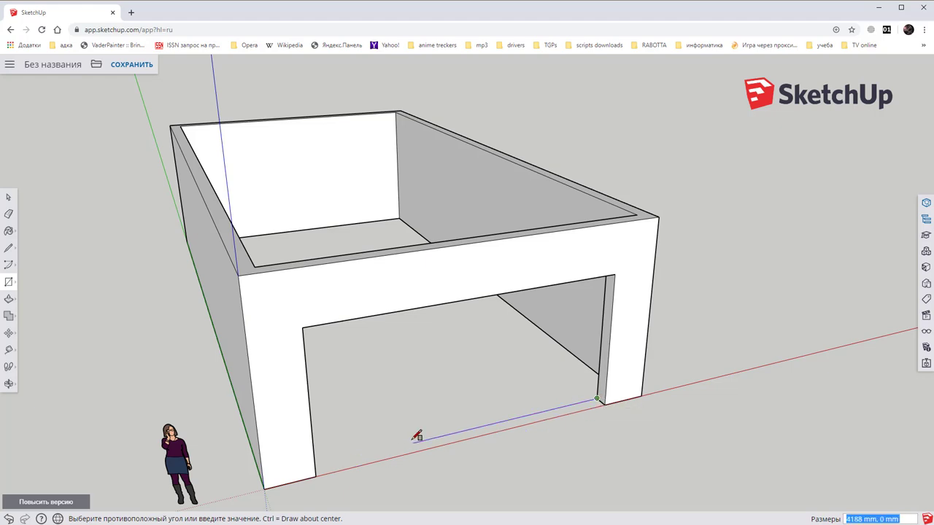
click(321, 473)
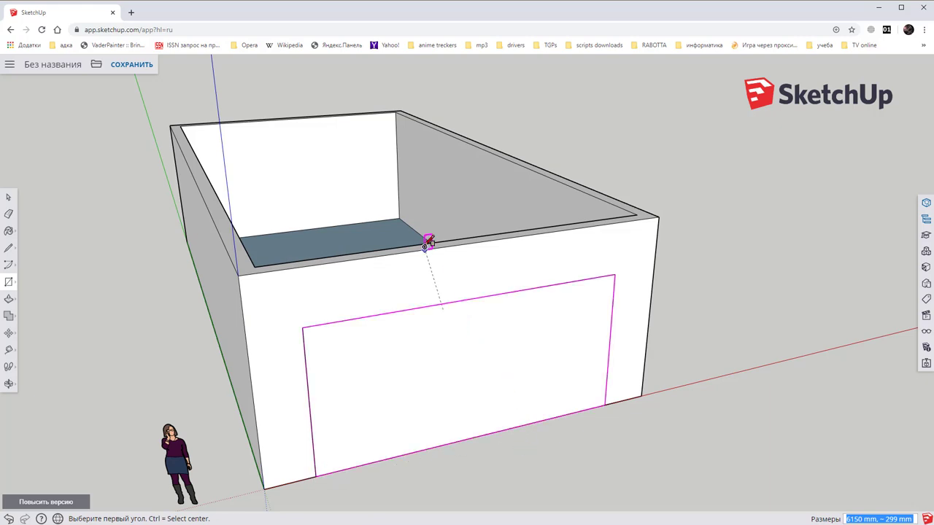
click(8, 197)
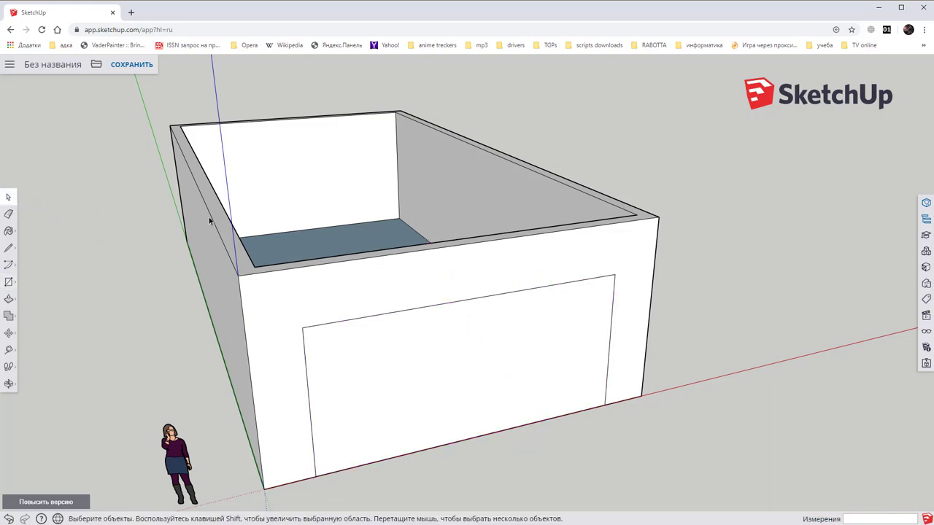
mouse_move(339, 231)
middle_down()
mouse_move(693, 292)
mouse_move(730, 278)
mouse_move(725, 255)
mouse_move(610, 238)
mouse_move(698, 260)
mouse_move(783, 258)
mouse_move(755, 244)
mouse_move(737, 286)
mouse_move(367, 262)
middle_up()
Step: Select the doorway face, then delete and restore the left wall's outer face
click(477, 312)
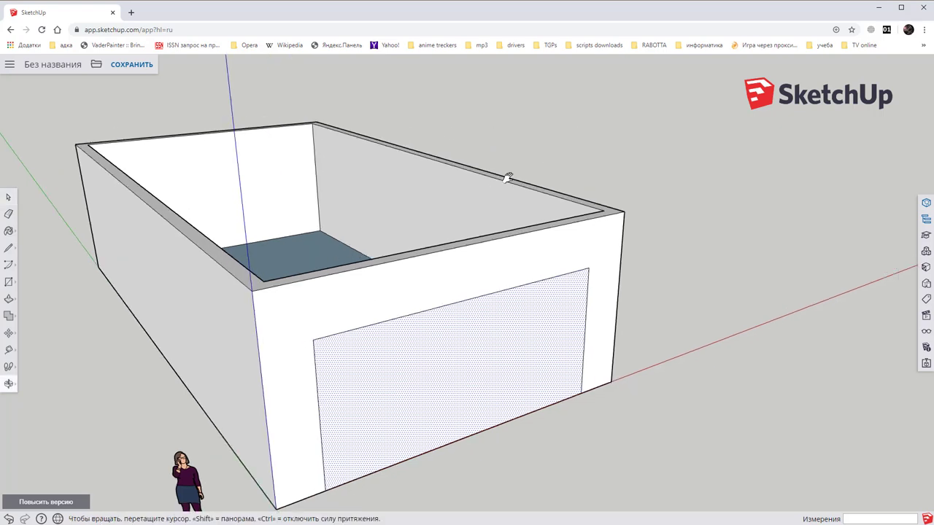
mouse_move(556, 154)
middle_down()
mouse_move(444, 197)
mouse_move(506, 214)
mouse_move(333, 212)
mouse_move(402, 211)
mouse_move(399, 191)
mouse_move(321, 216)
mouse_move(333, 242)
mouse_move(380, 219)
middle_up()
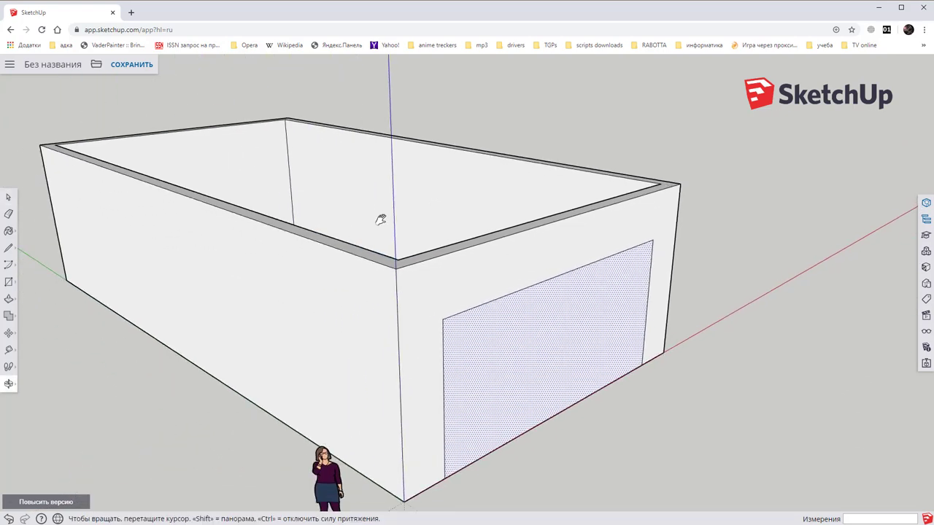
click(292, 283)
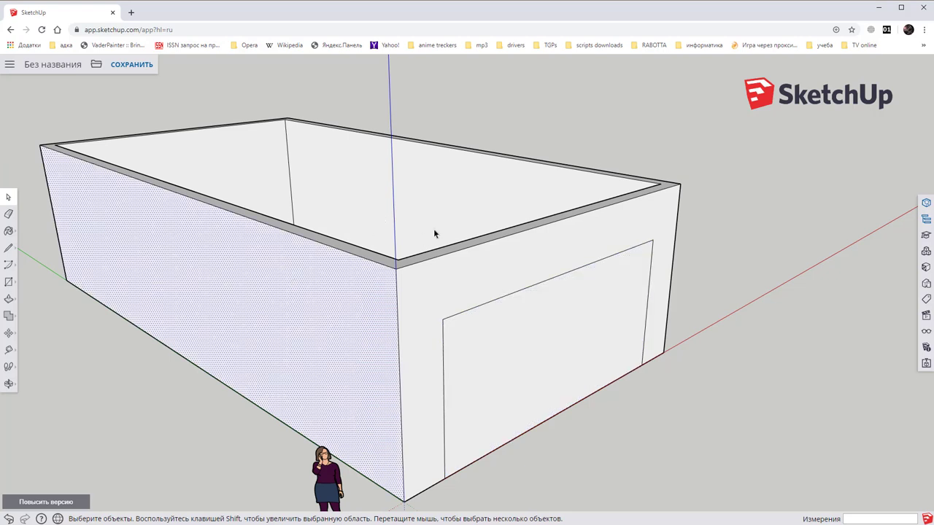
key(Delete)
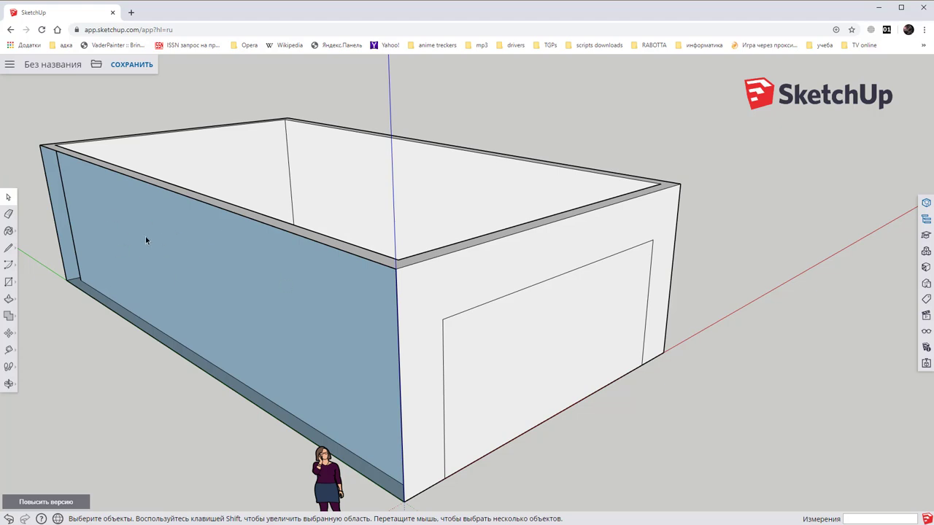
key(ctrl+z)
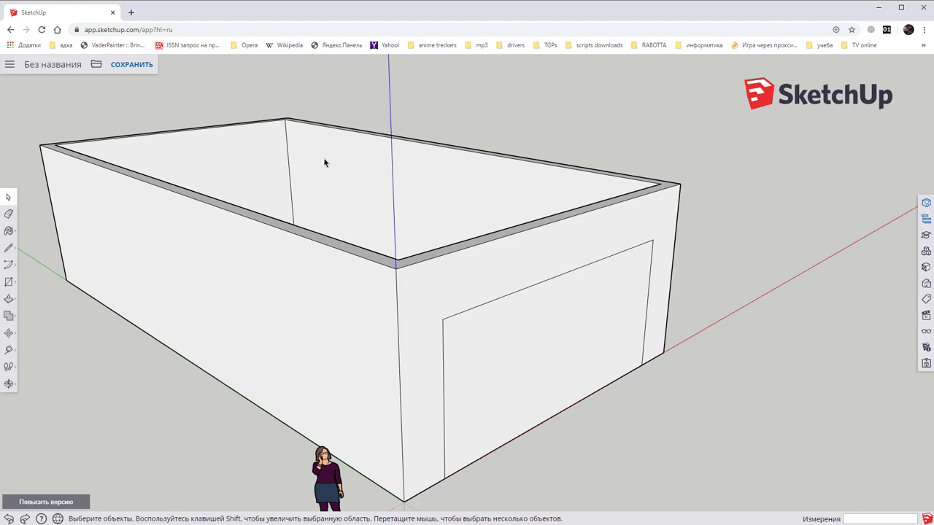
Step: Delete connected wall geometry, test wall selections, then undo back to the cut-through opening
click(284, 234)
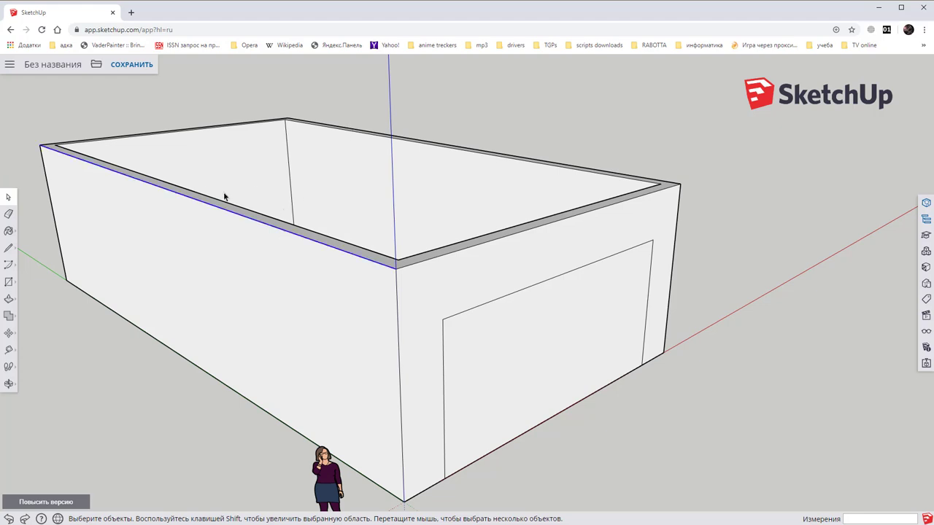
triple_click(247, 221)
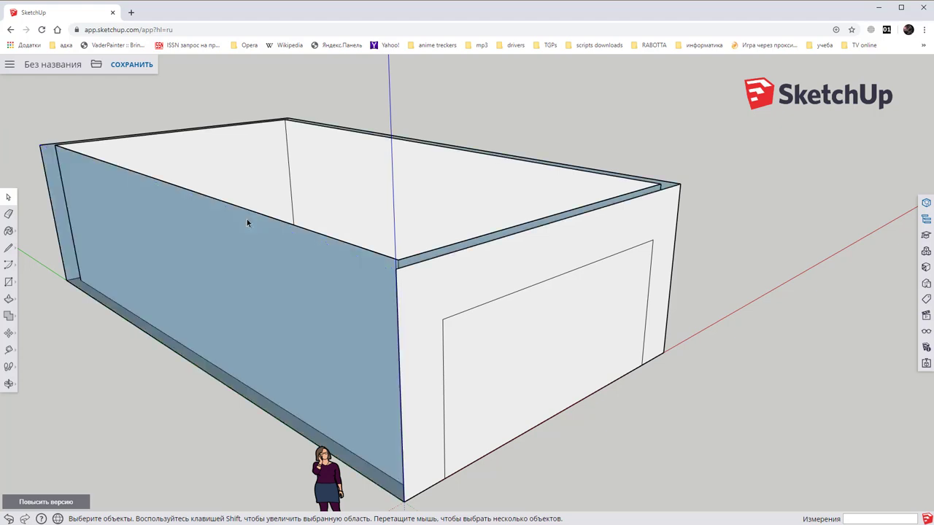
key(Delete)
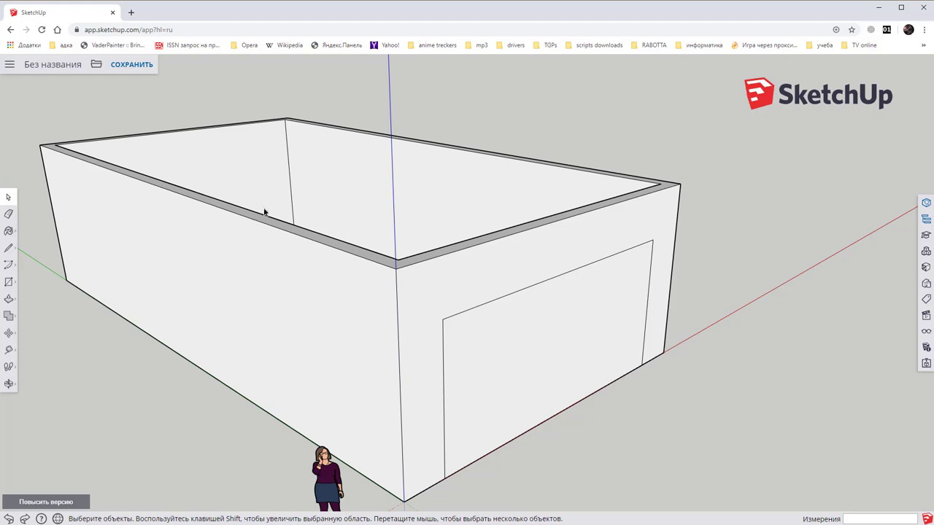
click(203, 232)
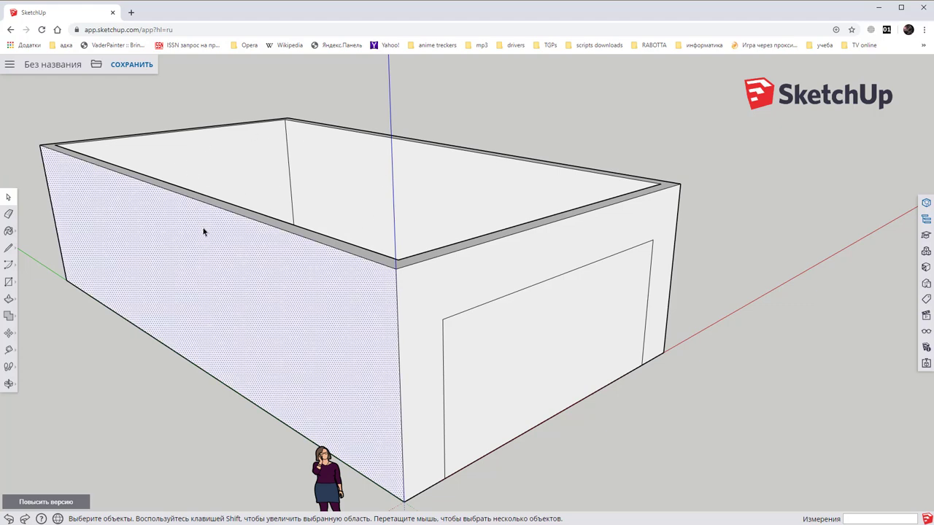
click(186, 108)
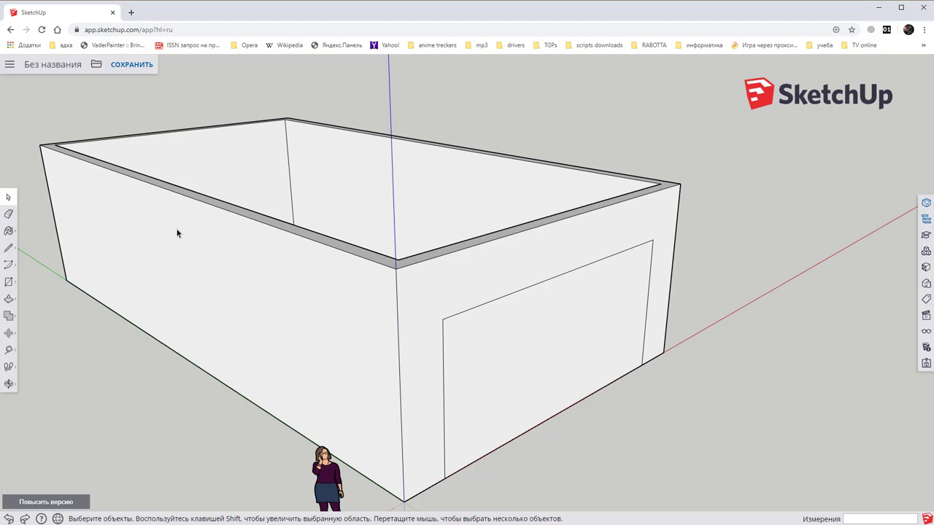
click(176, 233)
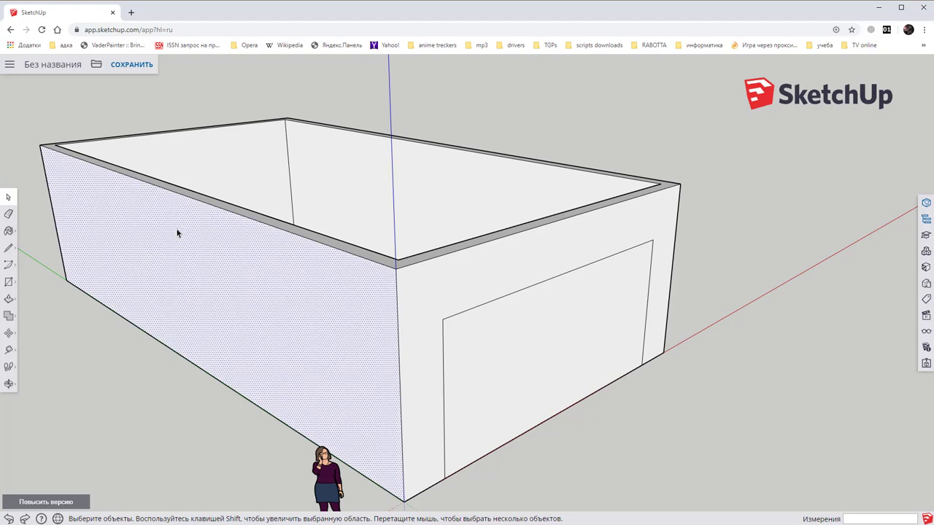
double_click(204, 259)
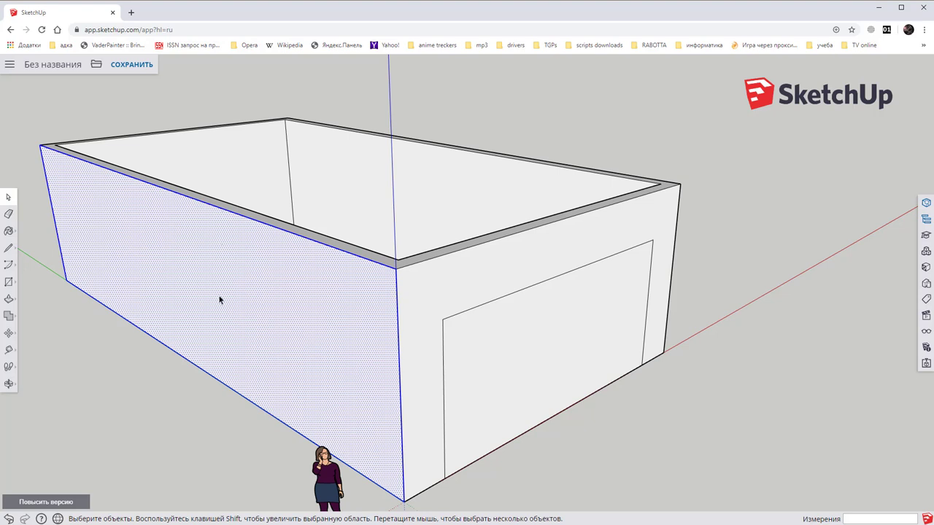
triple_click(197, 257)
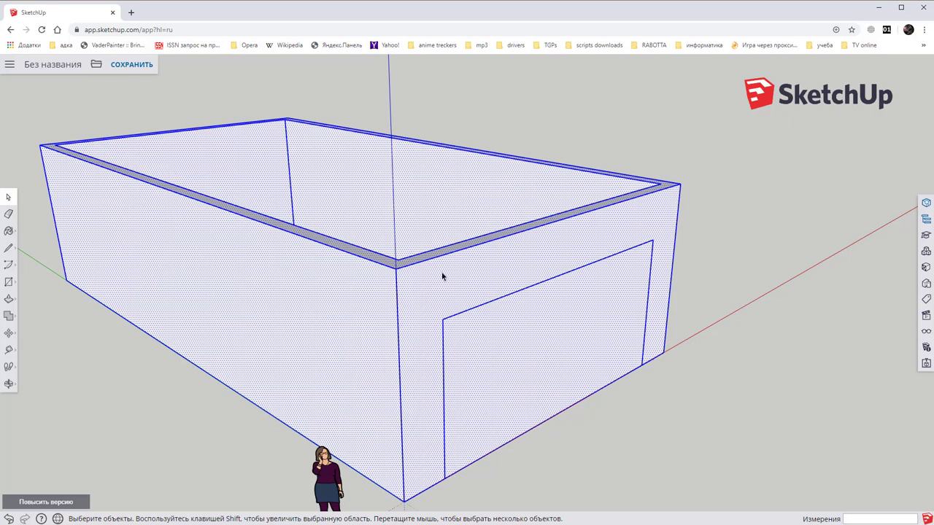
click(596, 428)
key(ctrl+z)
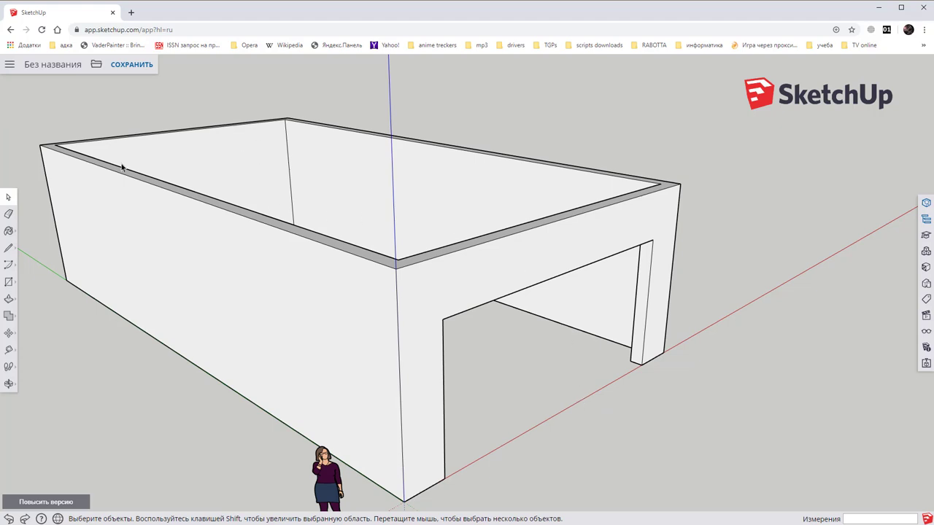
Step: Make the whole walled box one group via Создать группу (Make Group), then deselect it
triple_click(216, 242)
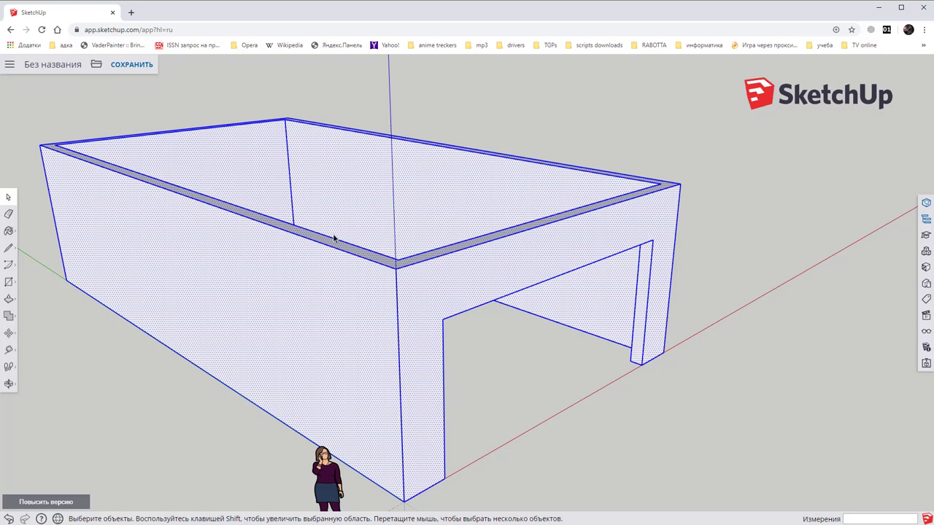
right_click(221, 241)
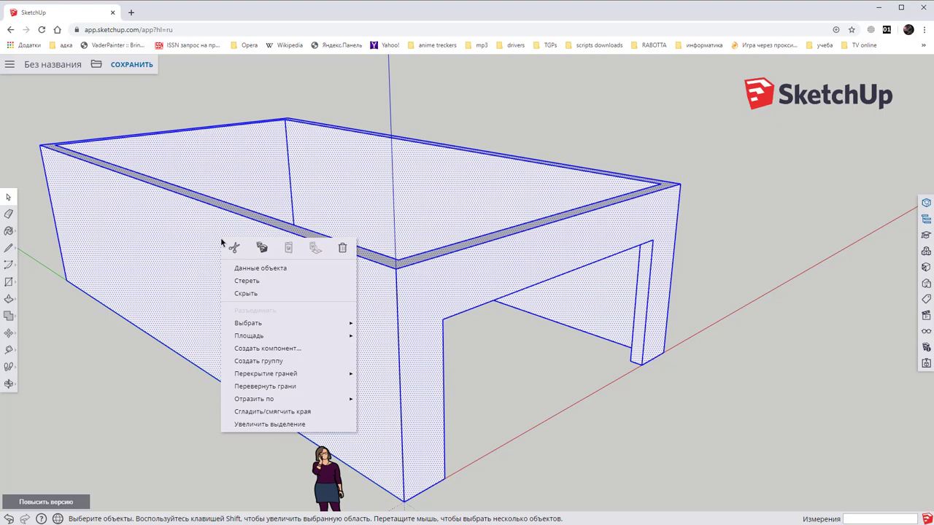
click(283, 362)
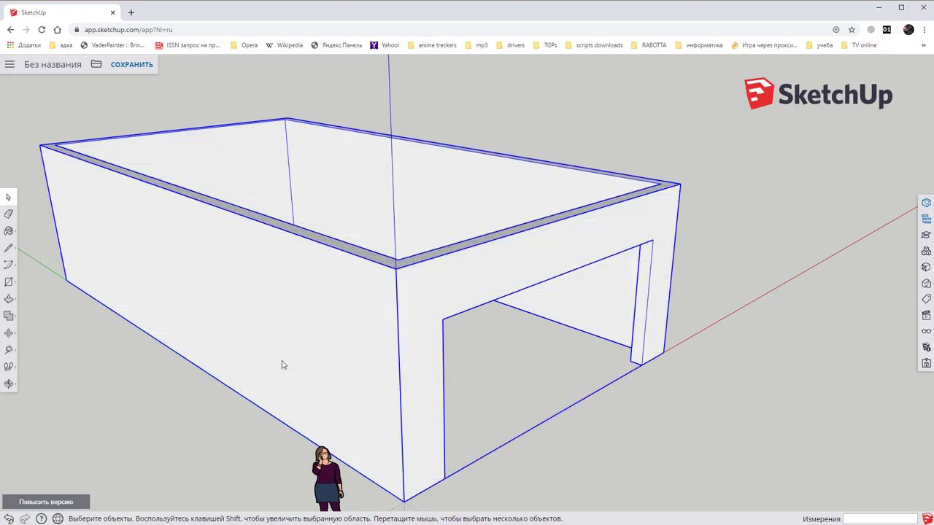
click(715, 378)
click(648, 306)
click(582, 413)
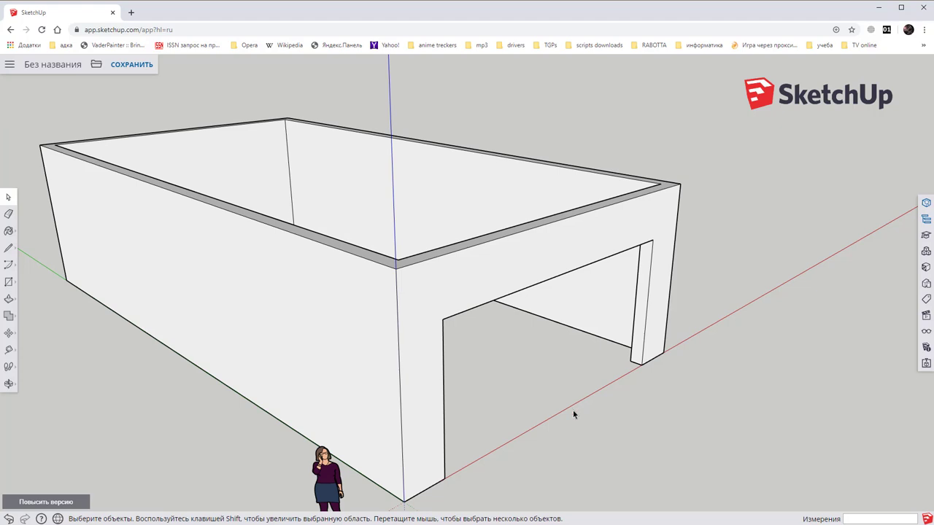
drag(563, 400, 588, 430)
Step: Draw a 6150 × 299 mm rectangle across the floor of the wall opening
click(641, 359)
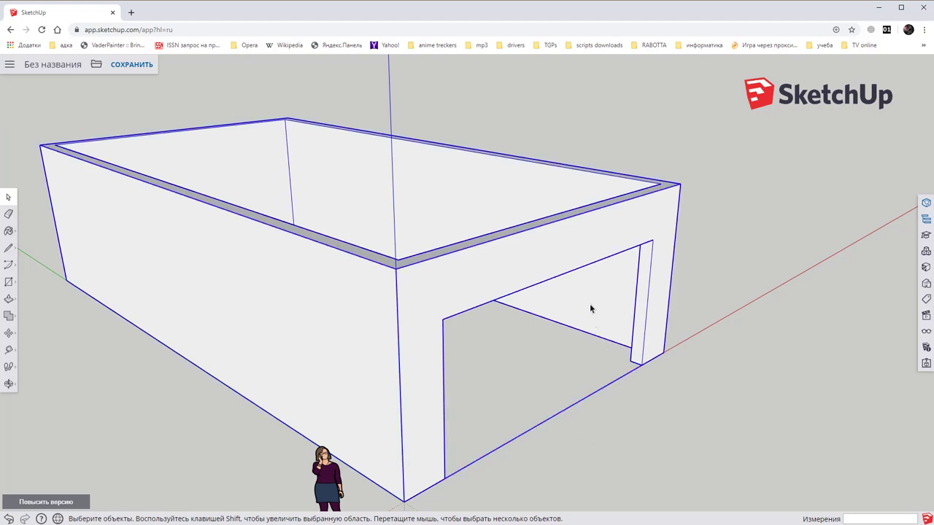
mouse_move(562, 309)
middle_down()
mouse_move(469, 357)
mouse_move(309, 269)
mouse_move(357, 115)
mouse_move(469, 328)
mouse_move(475, 386)
mouse_move(467, 371)
mouse_move(409, 343)
middle_up()
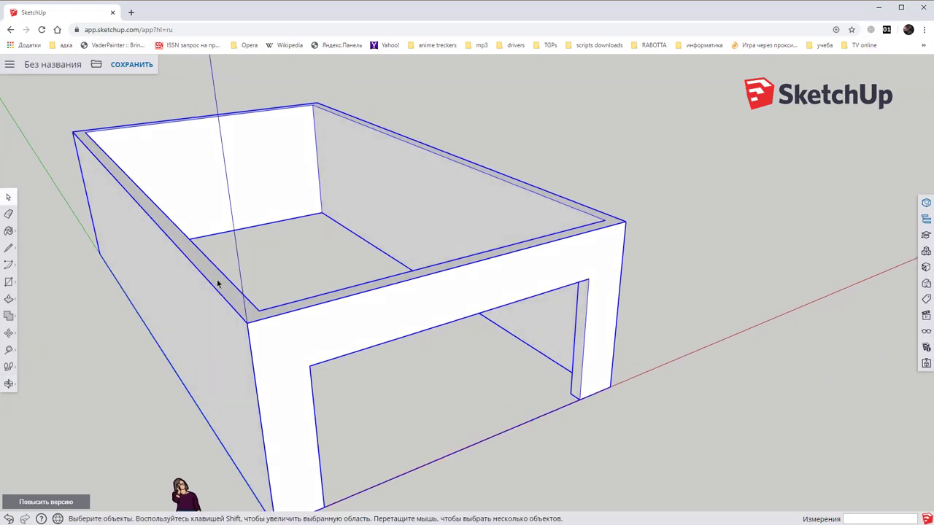
click(9, 283)
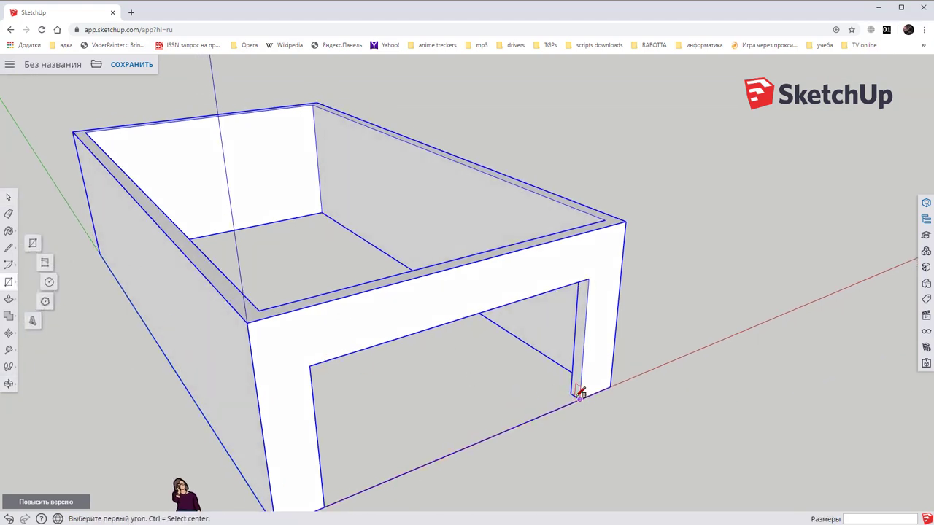
click(572, 395)
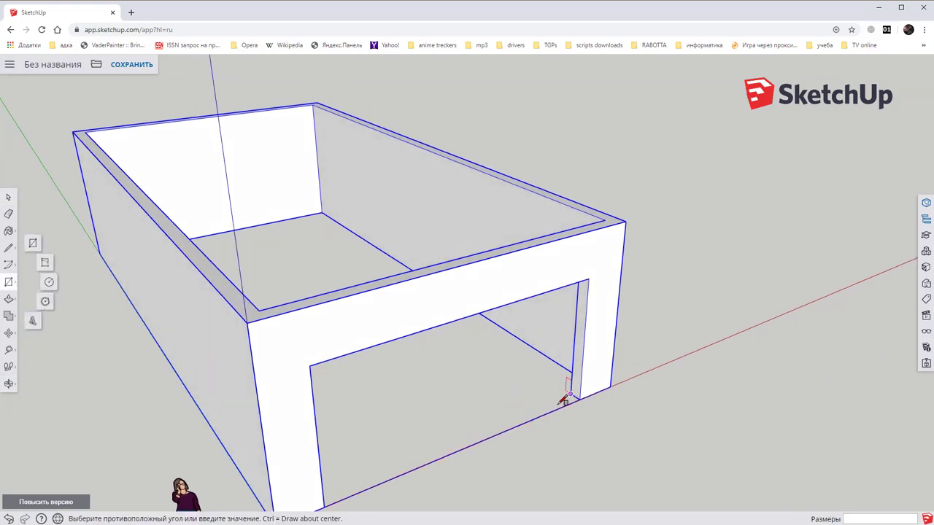
click(328, 505)
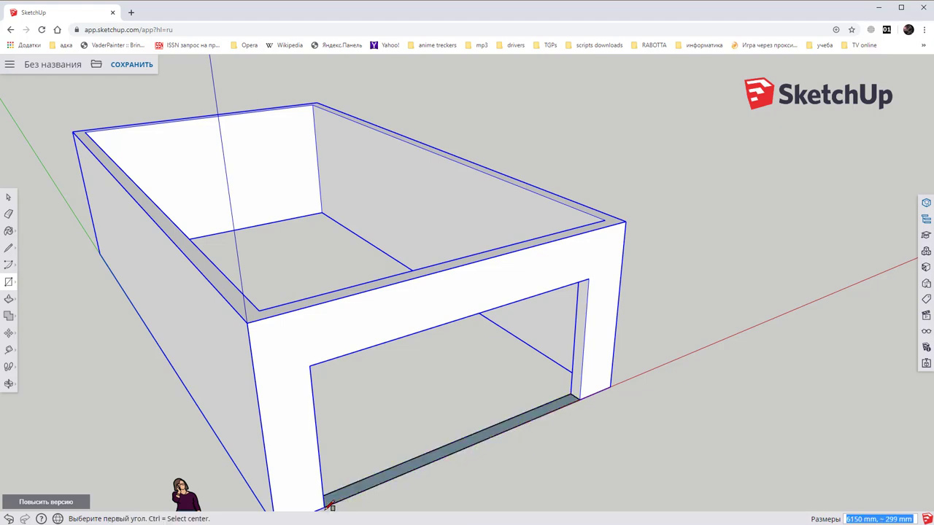
click(362, 399)
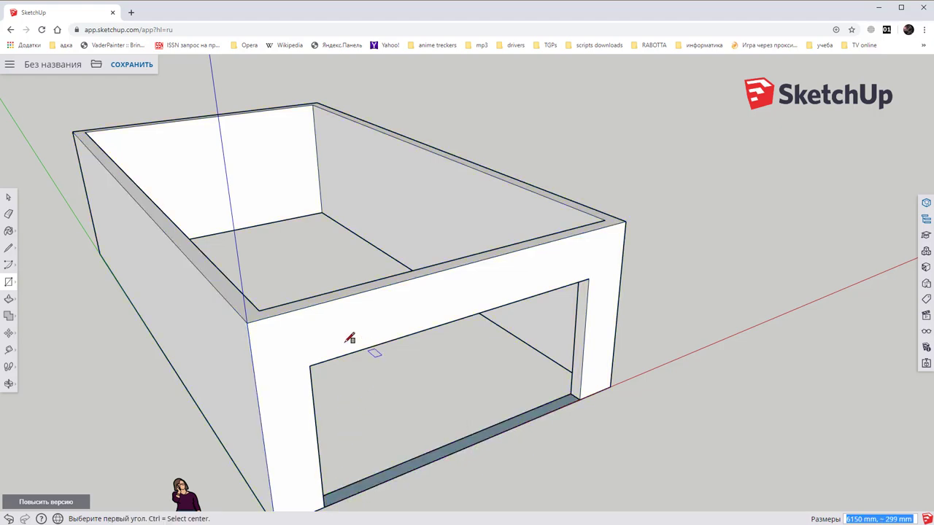
Step: Pull the threshold strip up 2944 mm into a block filling the doorway
click(11, 302)
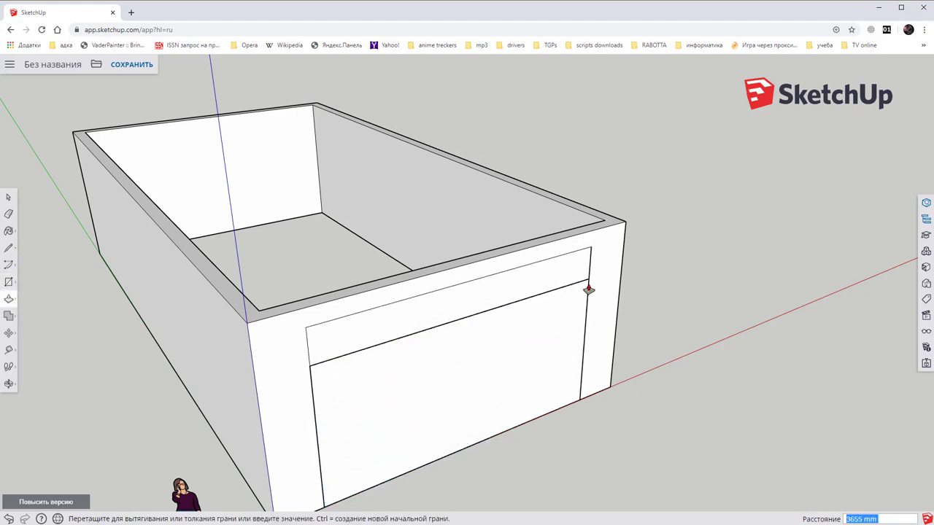
click(588, 284)
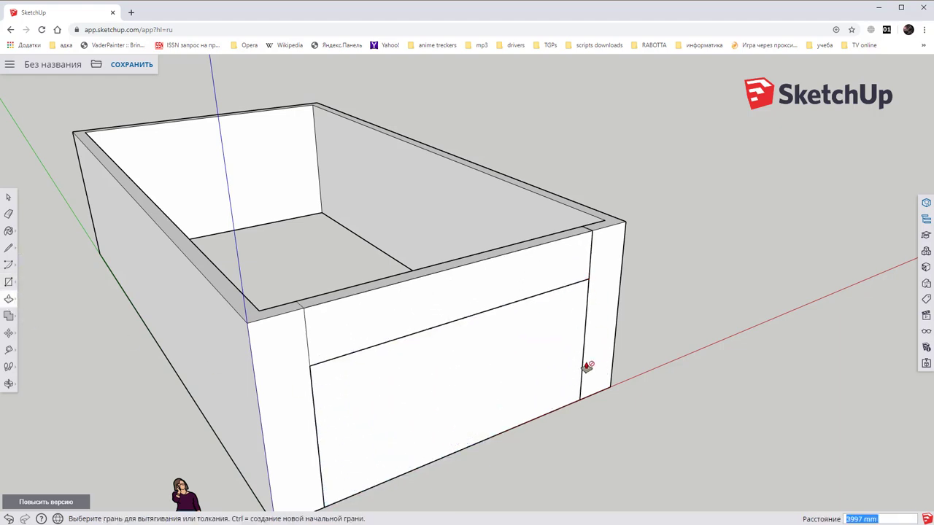
double_click(577, 367)
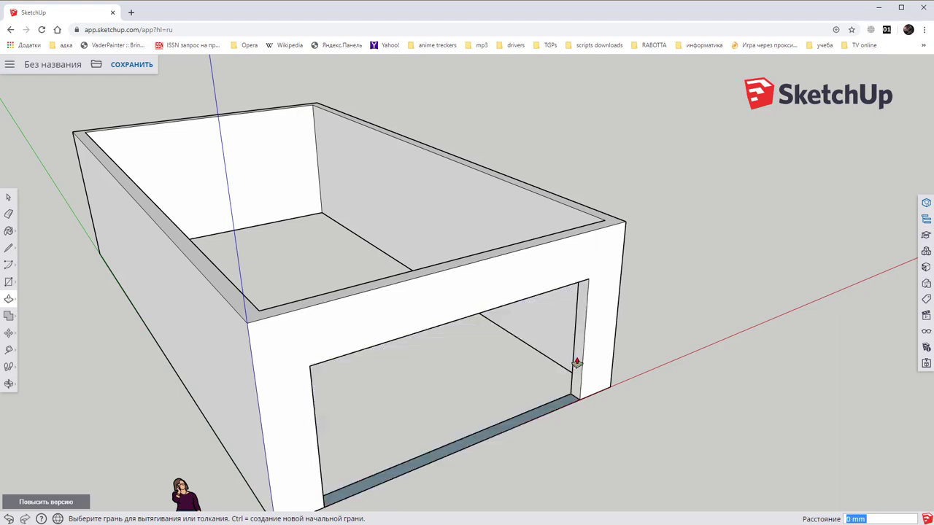
click(560, 402)
click(312, 371)
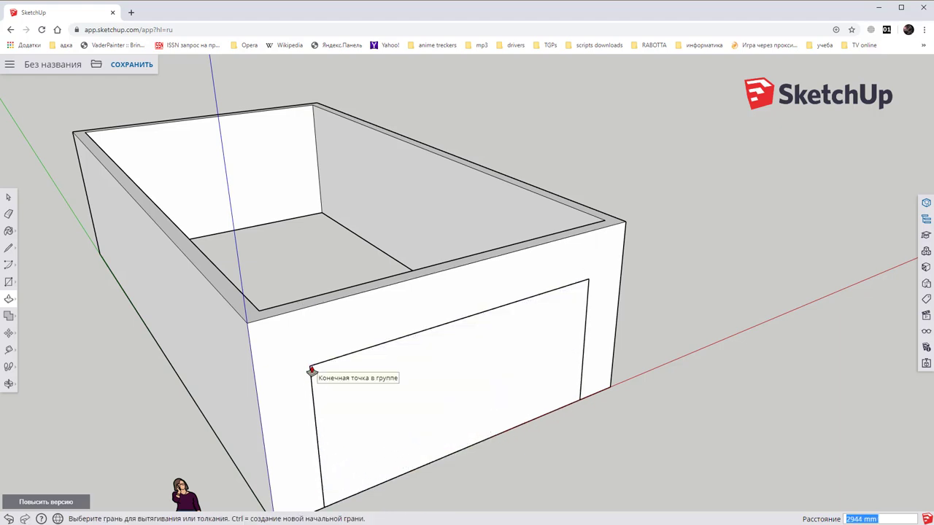
Step: Make the block's front face a separate group with Создать группу (Make Group)
right_click(390, 400)
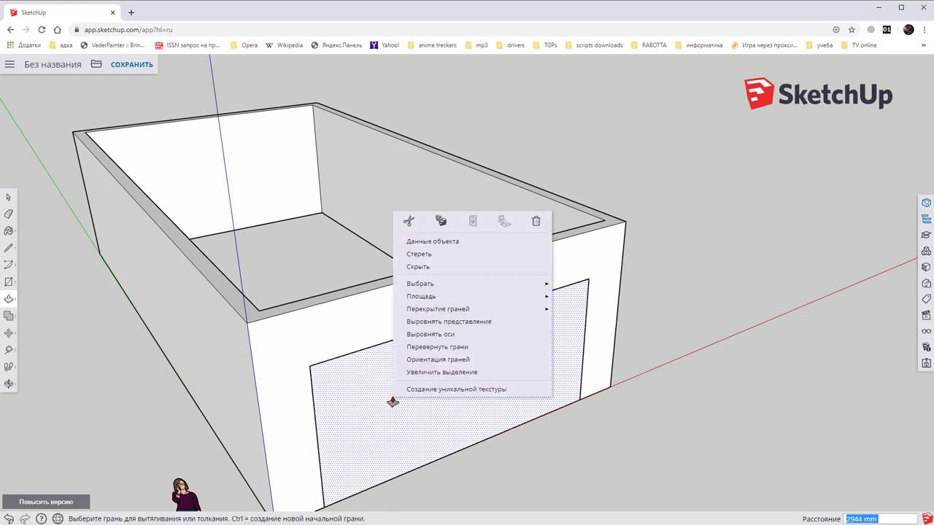
click(9, 197)
click(439, 372)
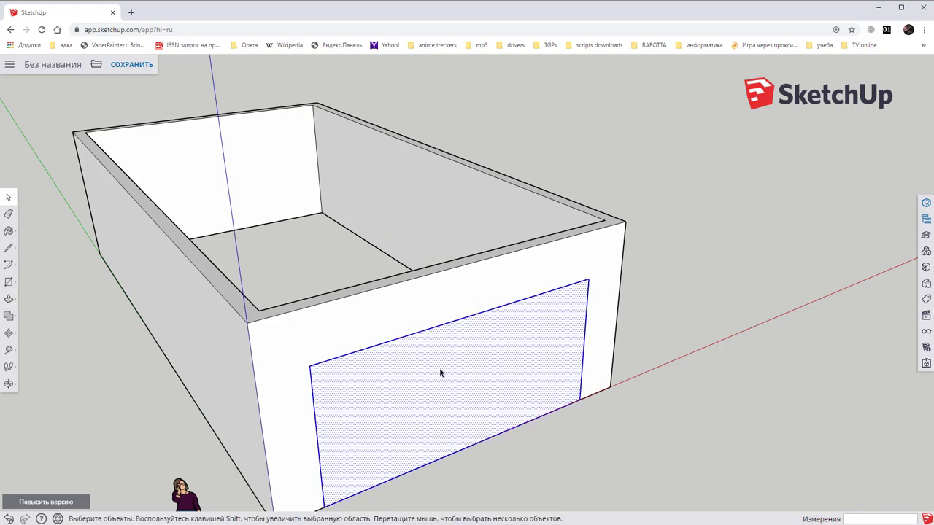
right_click(439, 371)
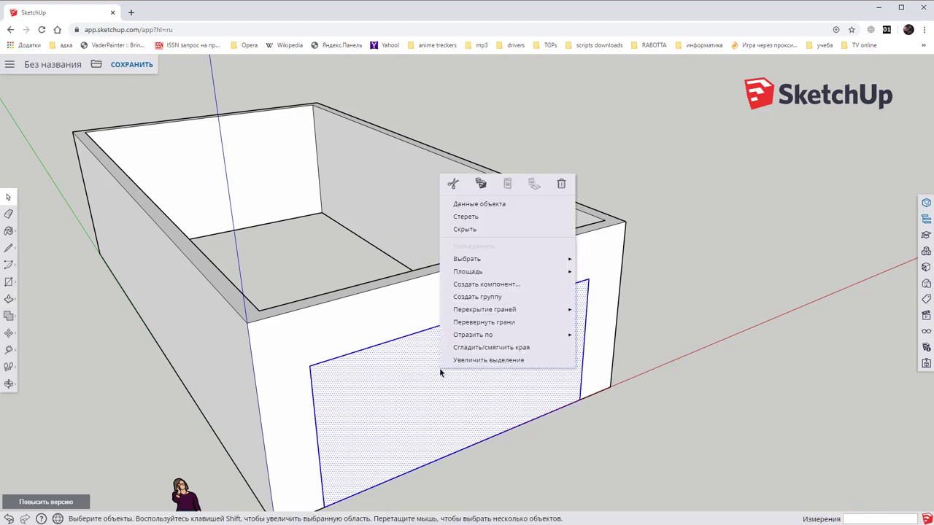
click(481, 298)
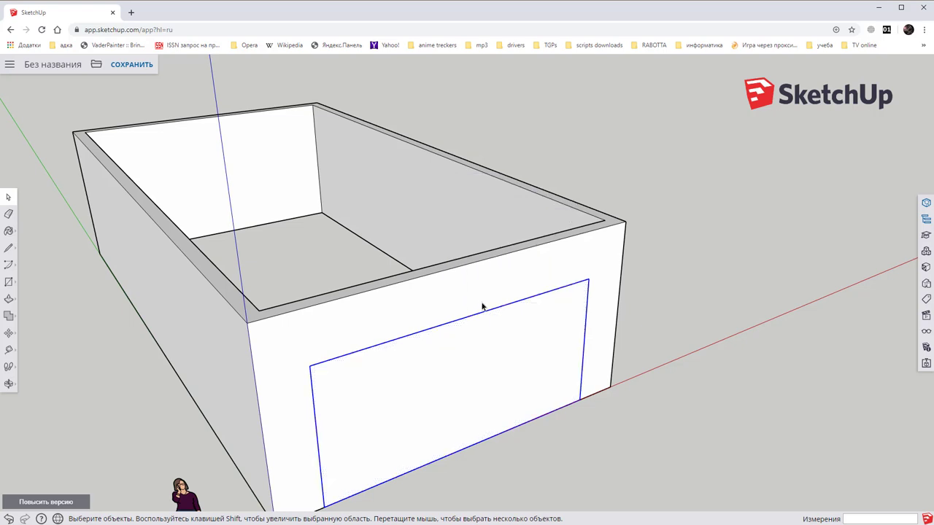
middle_drag(491, 348, 488, 357)
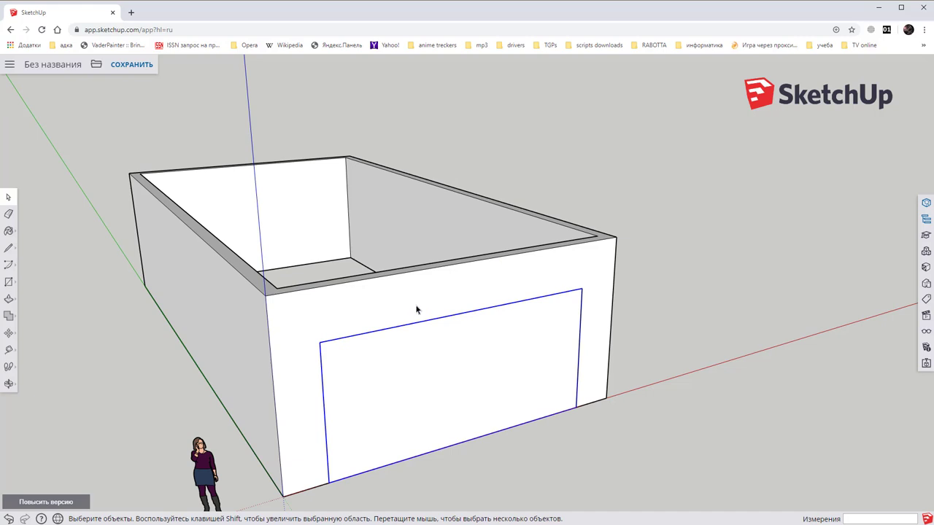
click(9, 333)
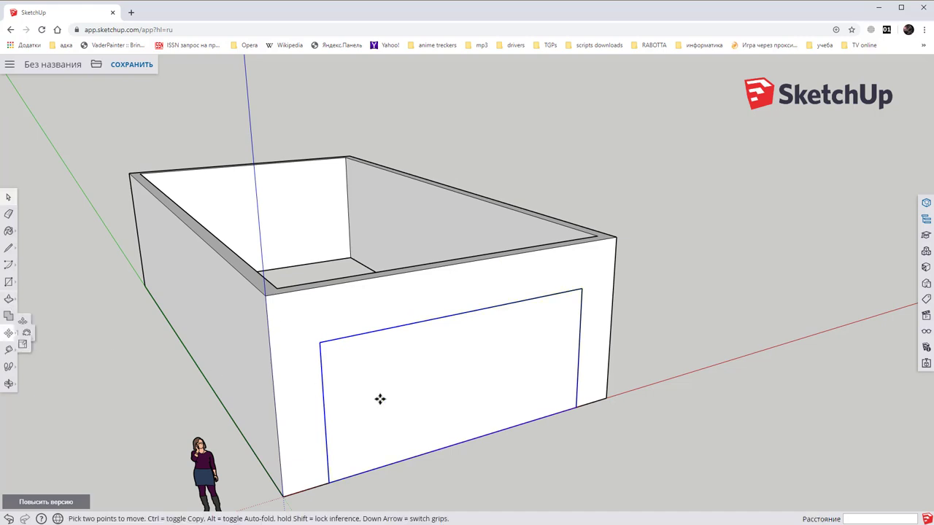
click(473, 399)
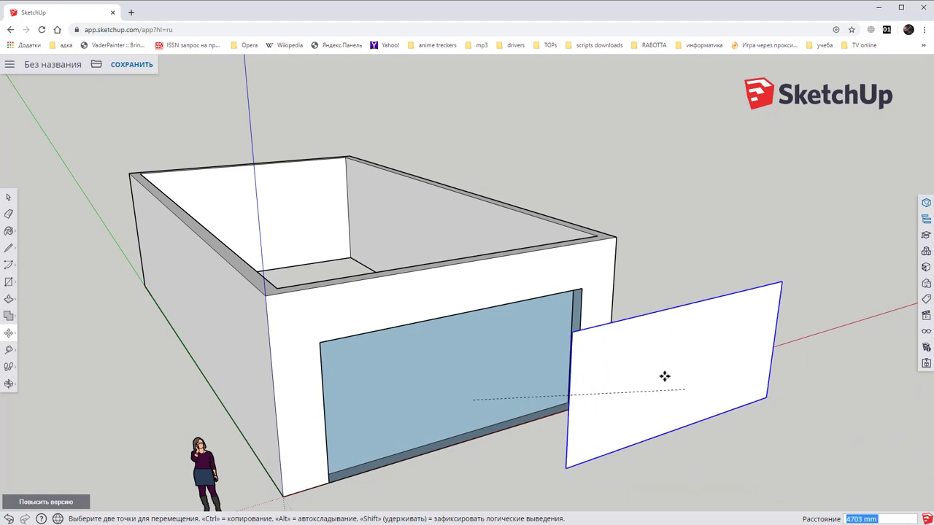
middle_drag(673, 367, 569, 204)
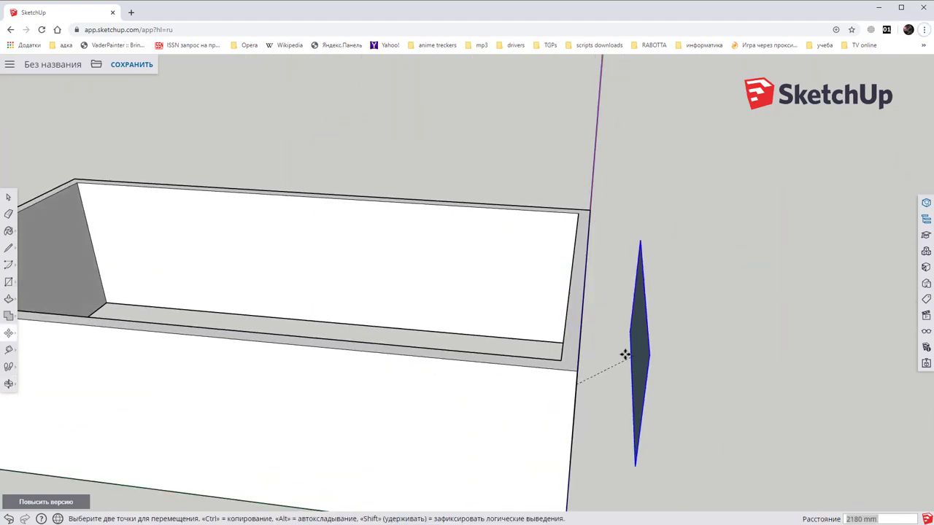
middle_drag(650, 364, 503, 357)
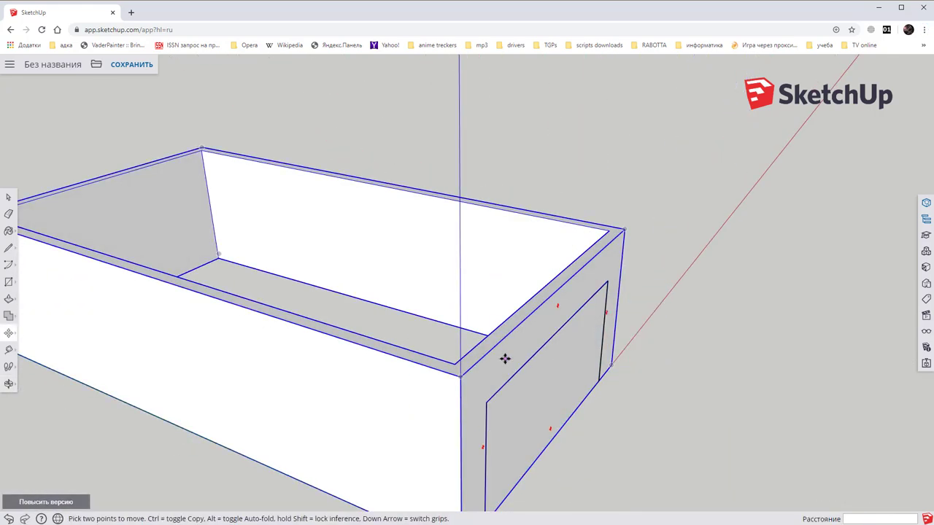
click(9, 196)
click(536, 395)
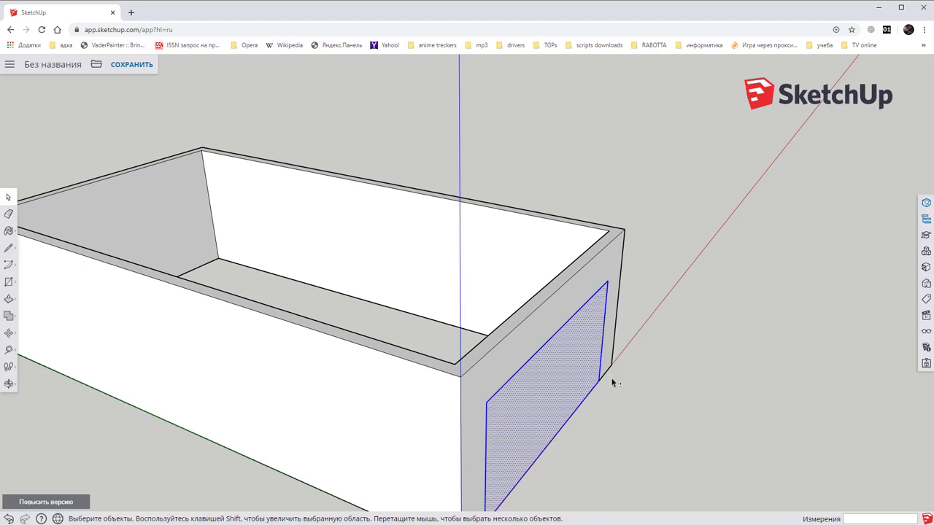
mouse_move(611, 379)
middle_down()
mouse_move(763, 395)
mouse_move(723, 357)
mouse_move(836, 390)
mouse_move(817, 371)
mouse_move(641, 287)
middle_up()
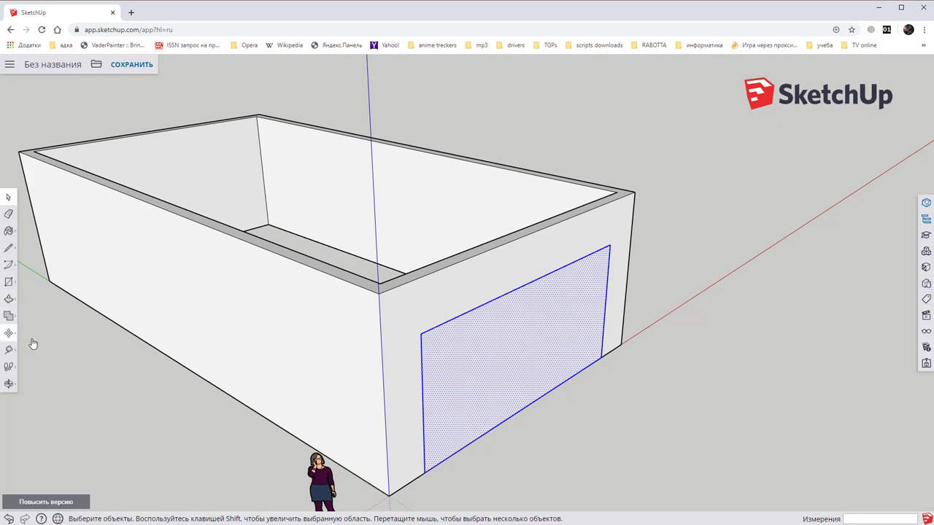
click(8, 333)
click(480, 388)
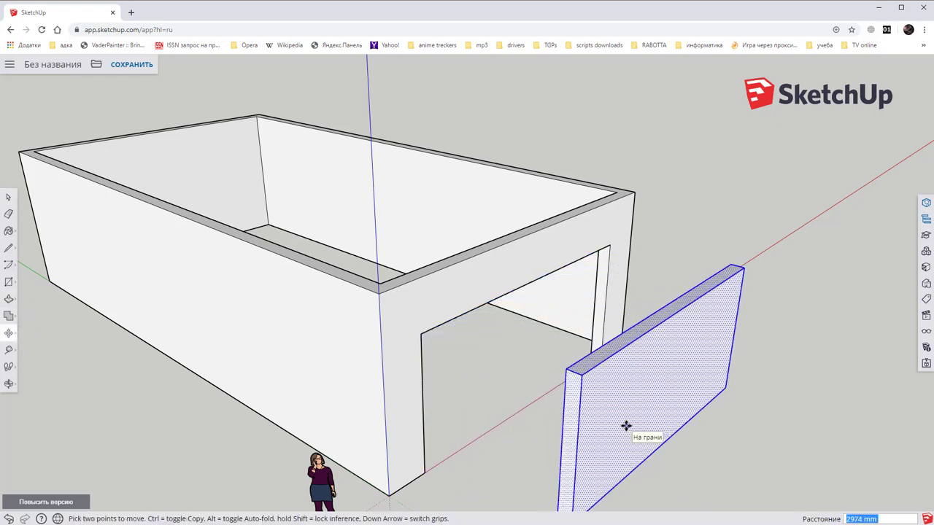
key(Escape)
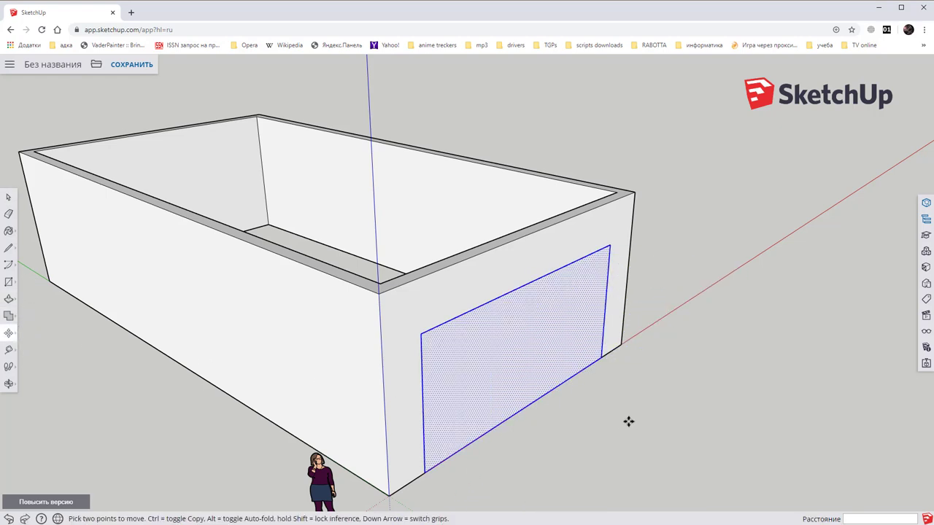
middle_drag(608, 317, 311, 344)
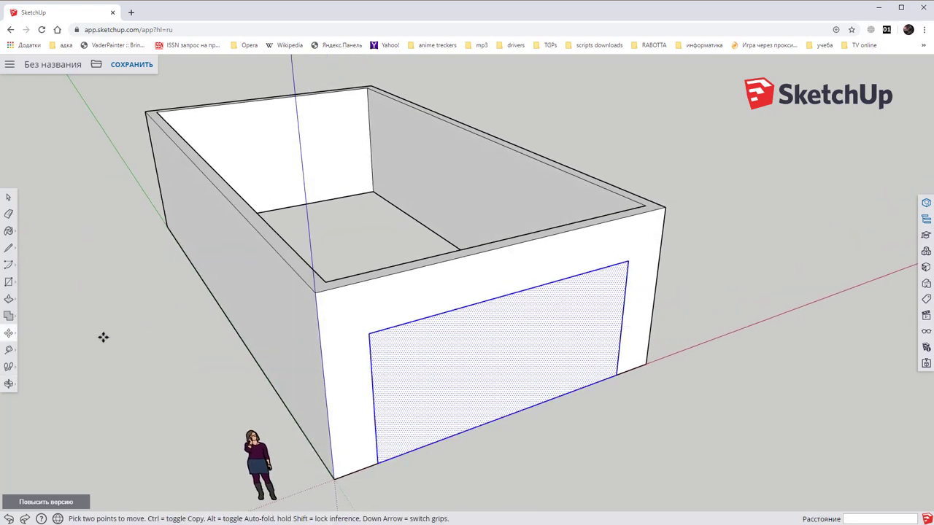
Step: Scale the door panel from its left-middle grip to 0.5 width, halving it
click(10, 335)
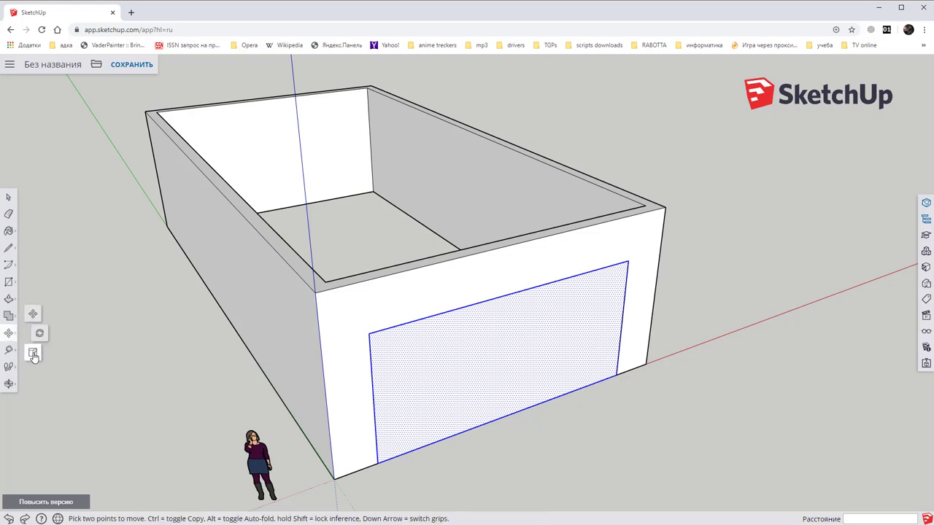
click(32, 354)
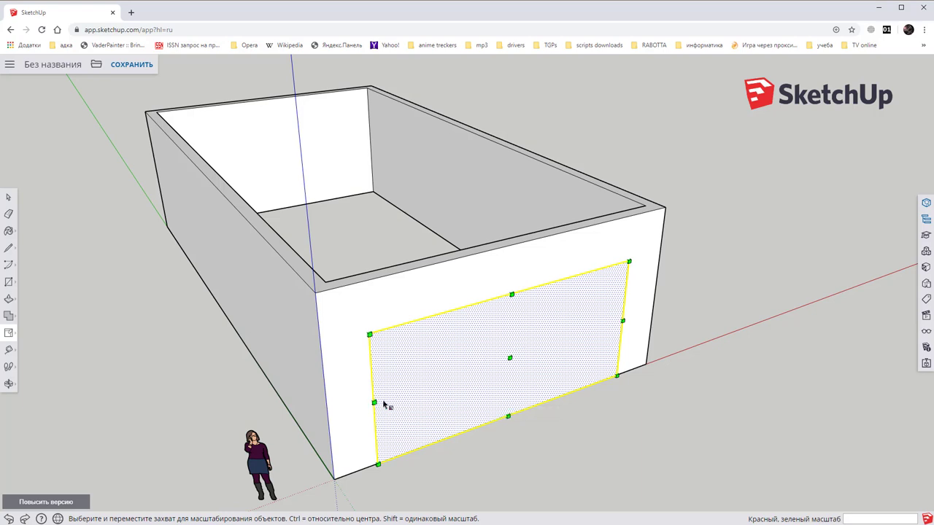
click(374, 405)
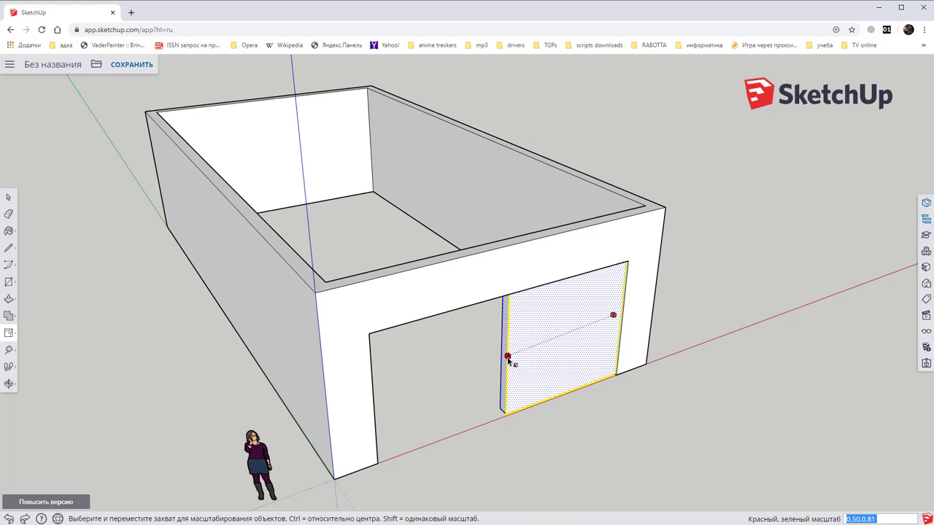
text(0.)
key(Return)
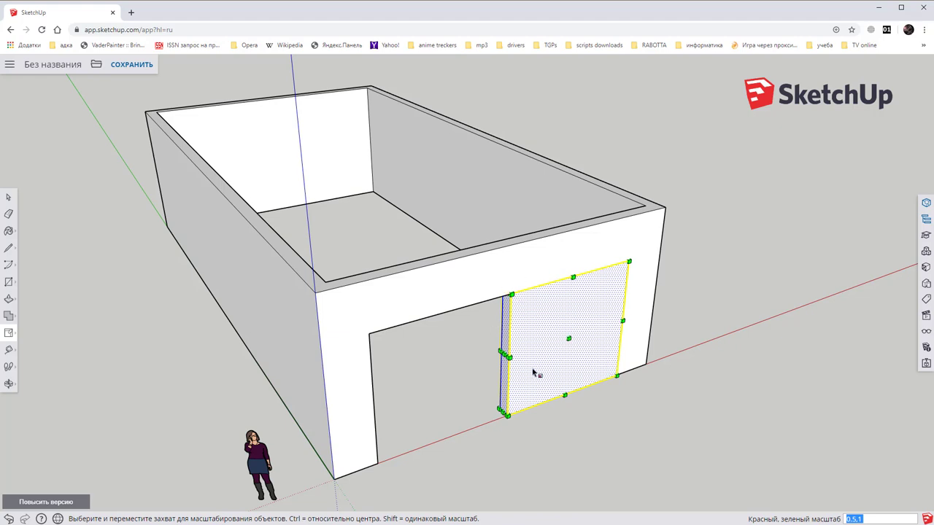
click(8, 197)
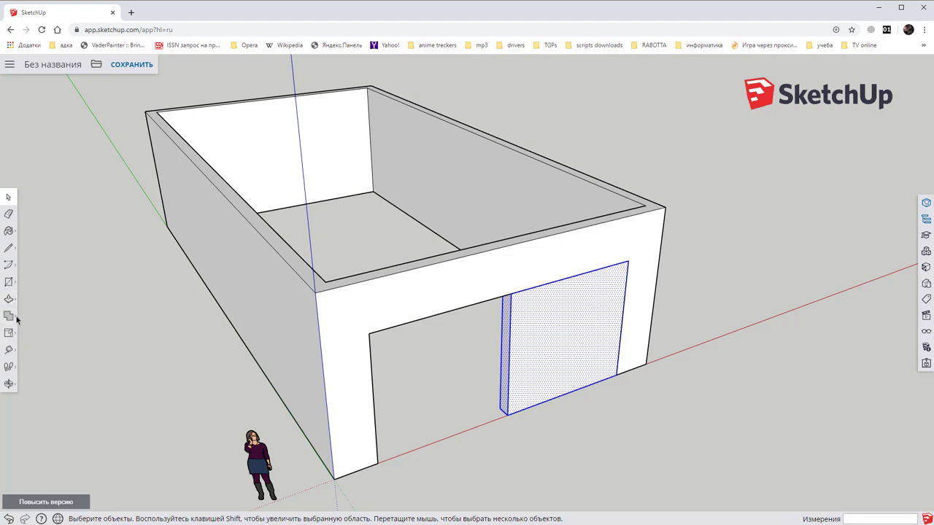
click(9, 333)
click(30, 312)
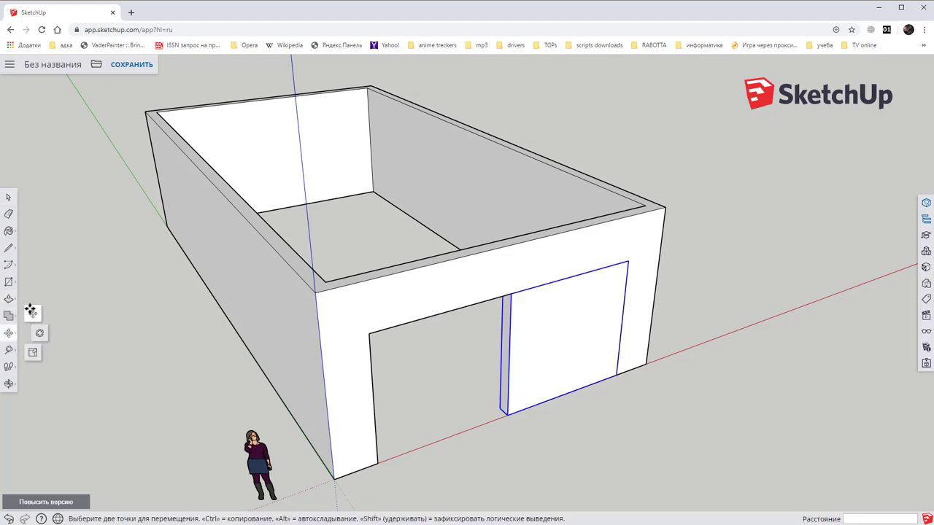
click(509, 414)
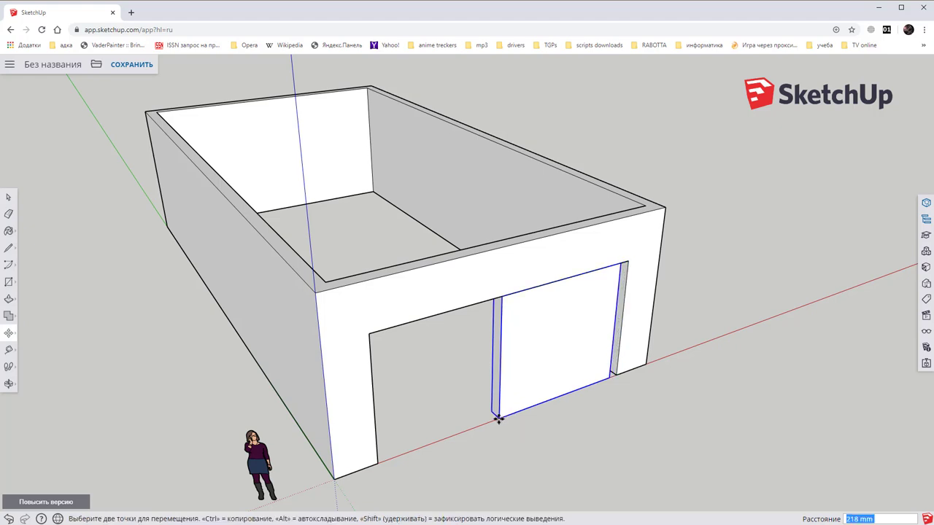
key(ctrl)
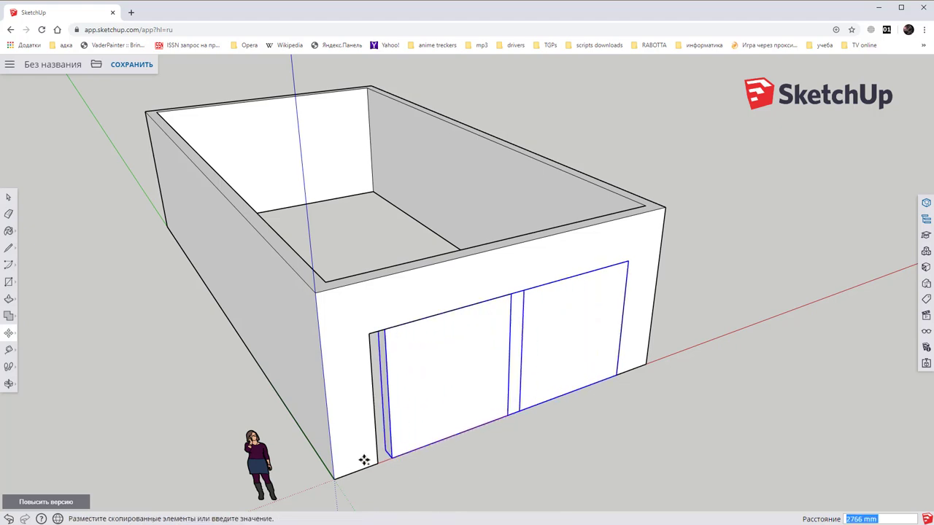
click(94, 499)
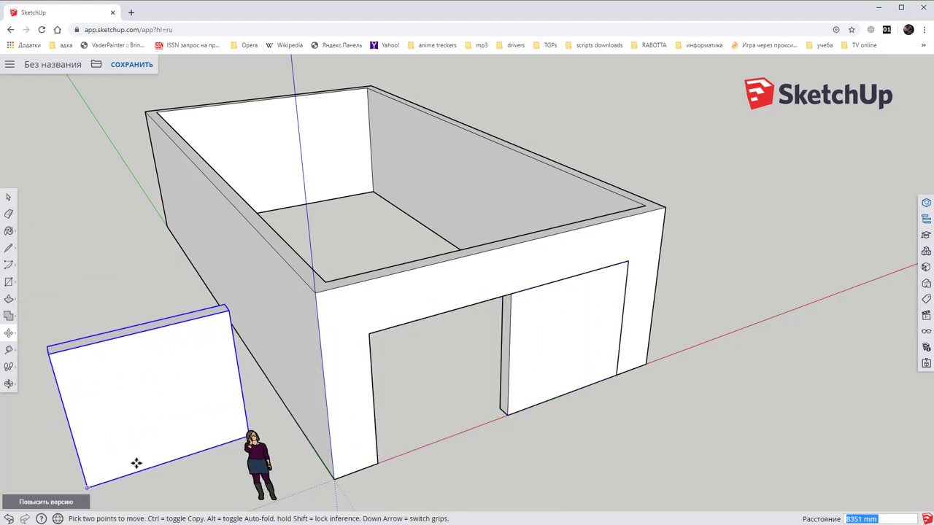
key(ctrl+z)
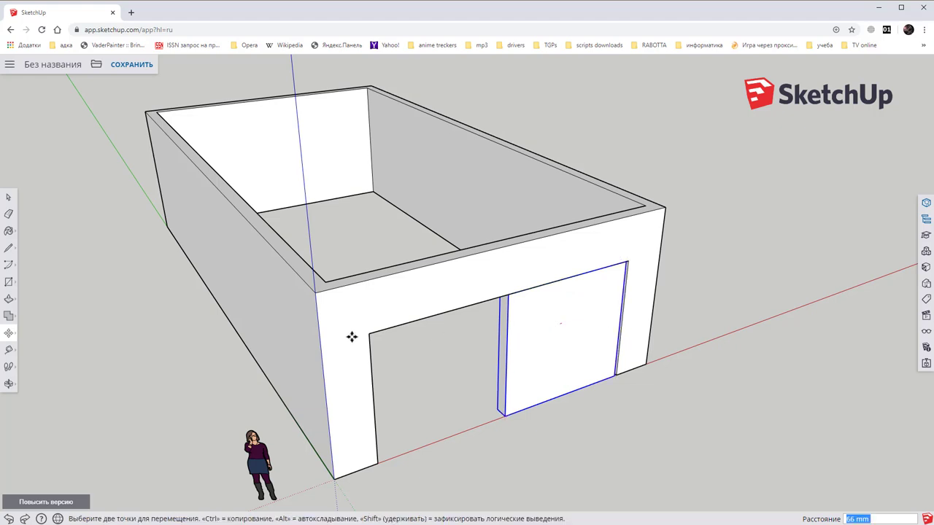
click(565, 328)
key(Escape)
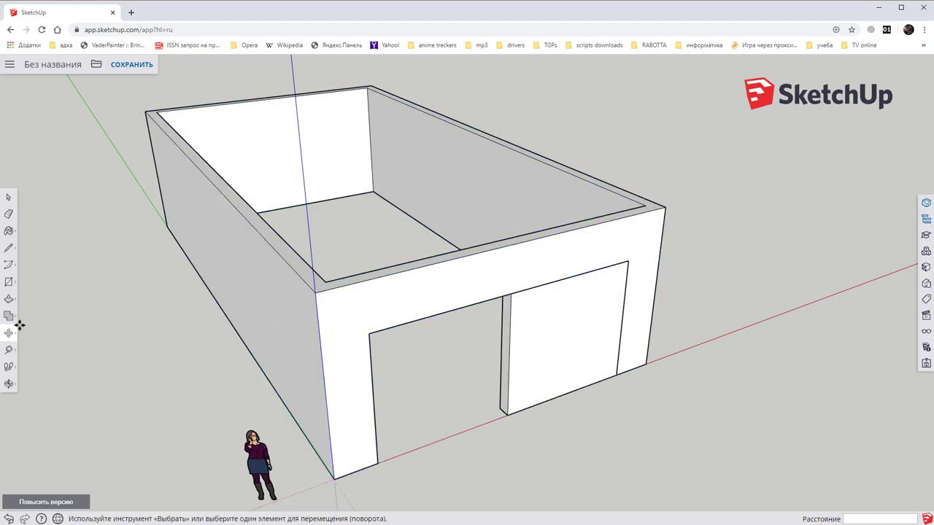
click(40, 338)
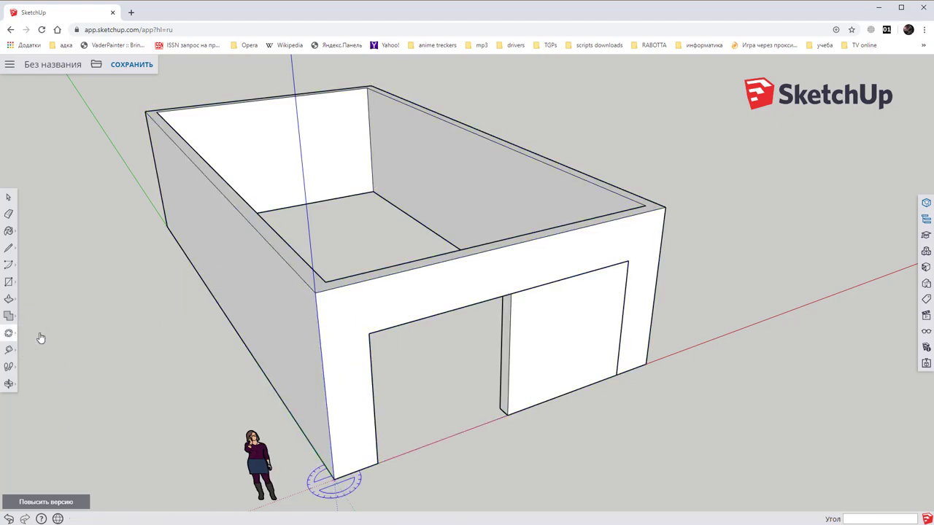
click(616, 375)
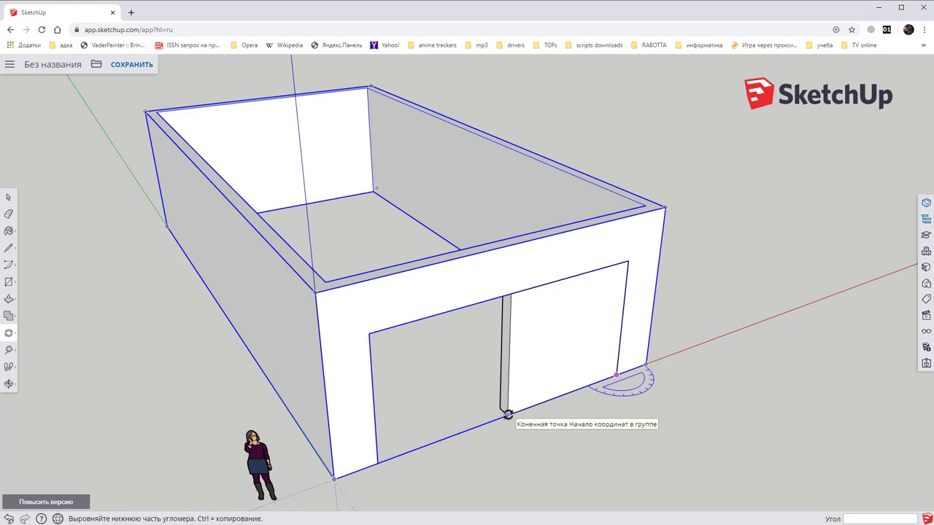
click(508, 414)
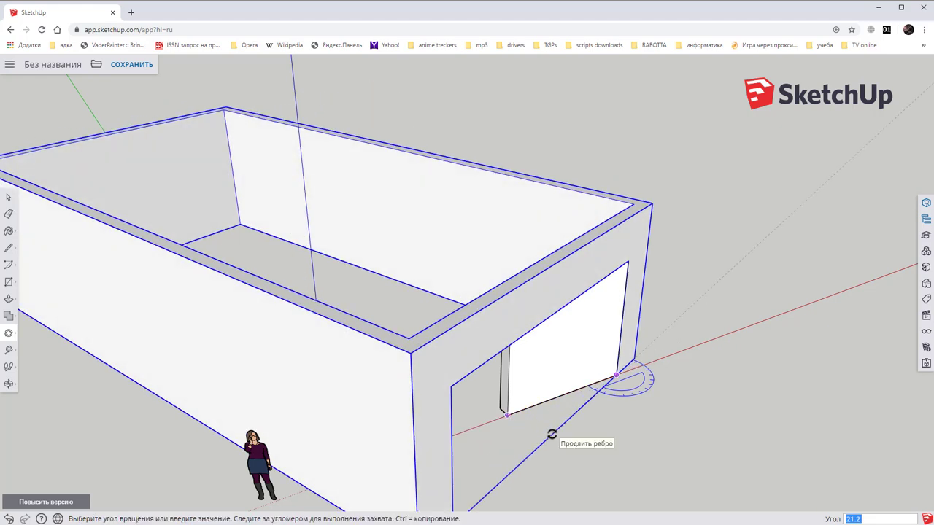
key(Escape)
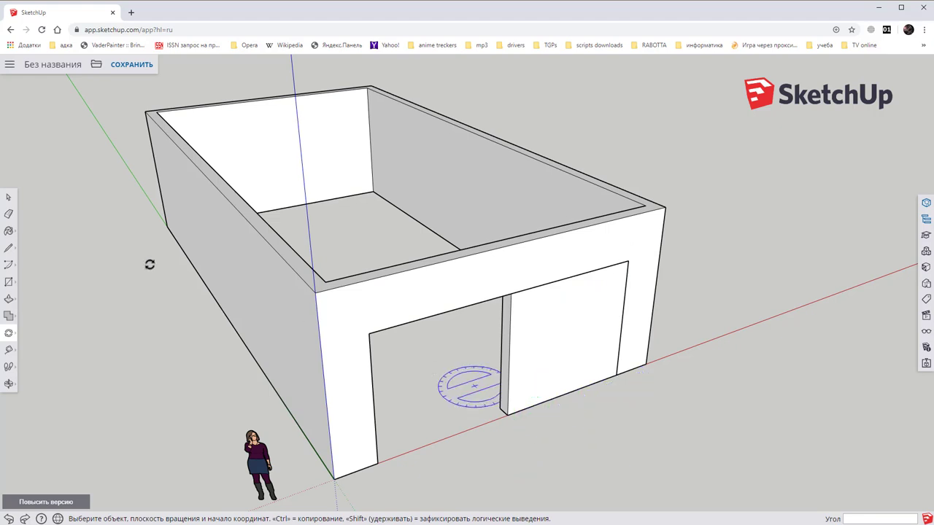
click(8, 197)
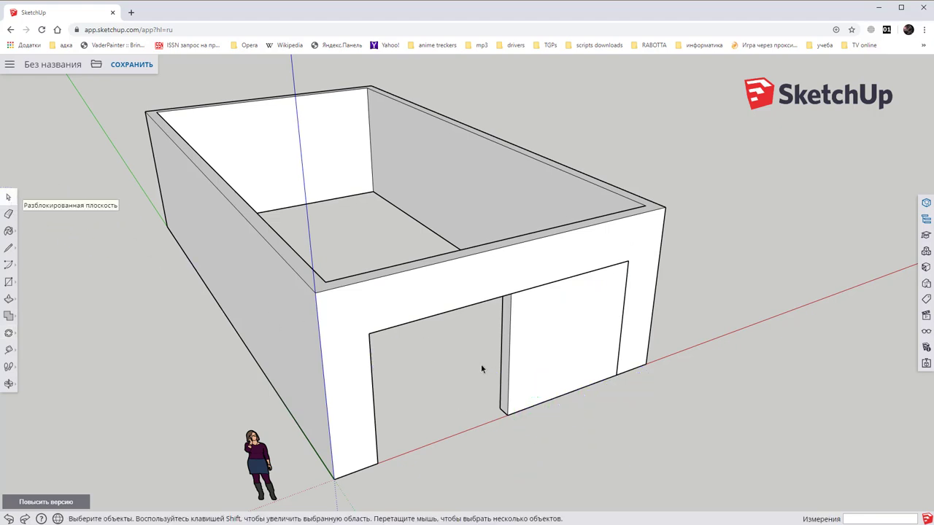
Step: Select the whole door panel and make it a group
click(544, 349)
triple_click(543, 348)
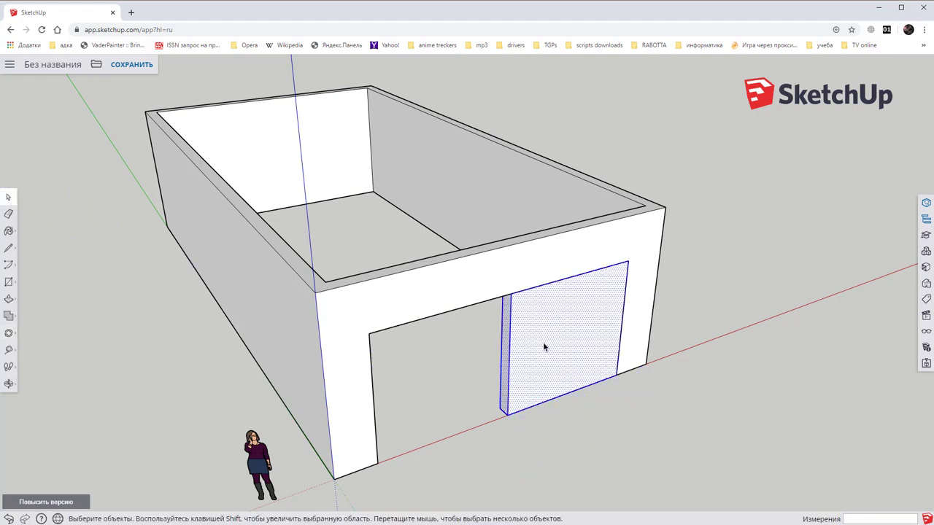
right_click(543, 347)
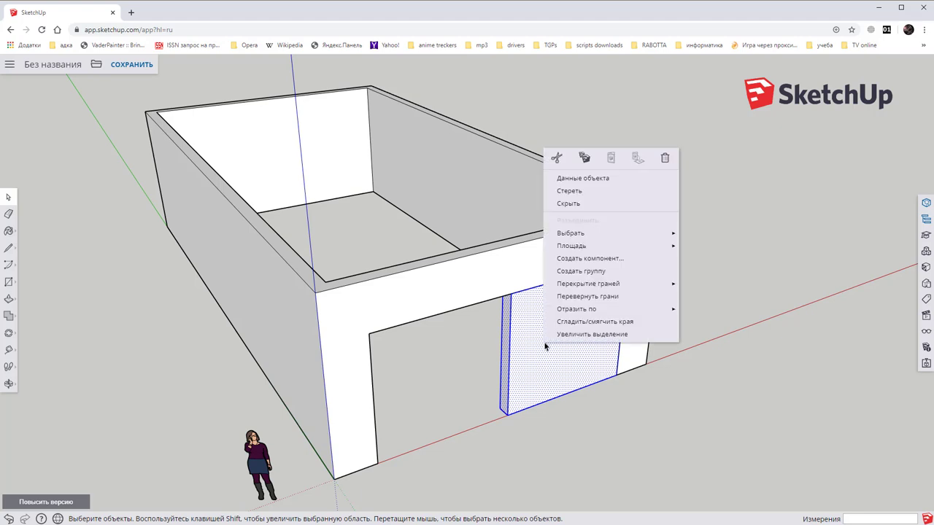
click(581, 271)
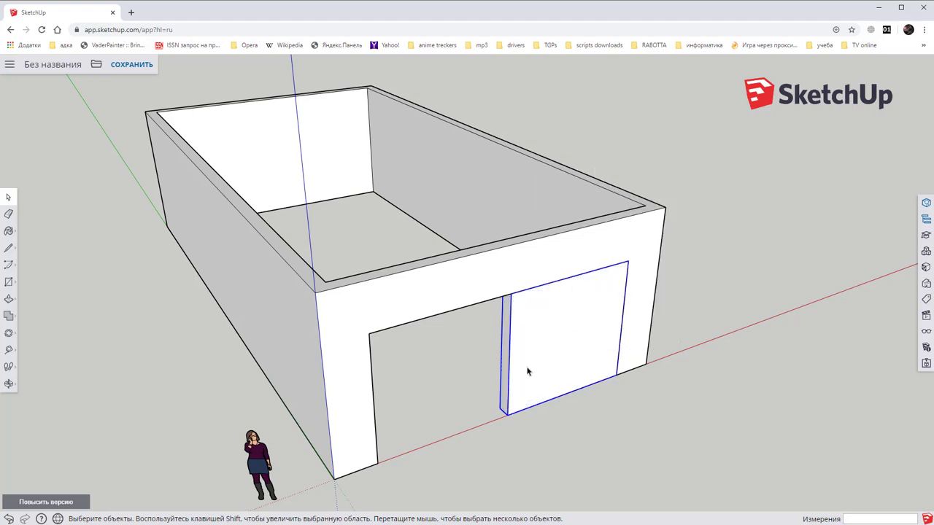
Step: Swing the door group 90° outward about its bottom corner
click(9, 333)
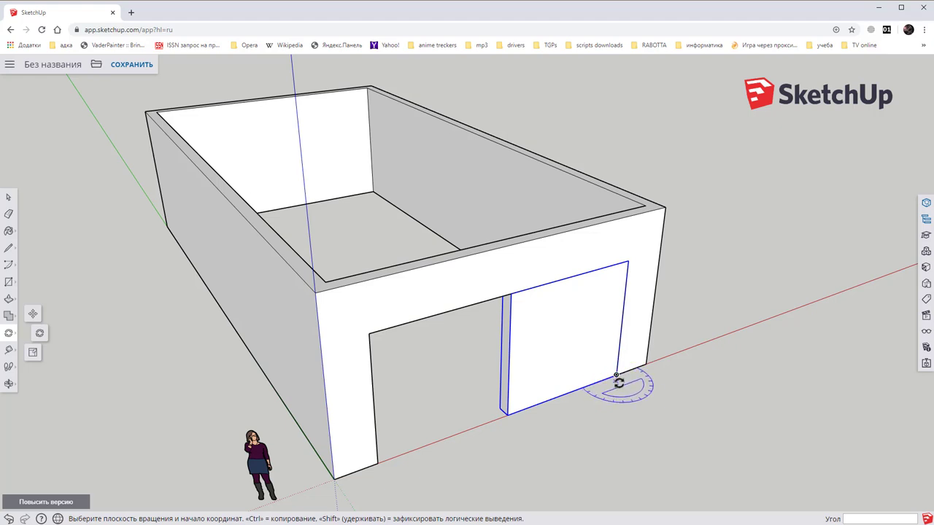
scroll(619, 376, up, 3)
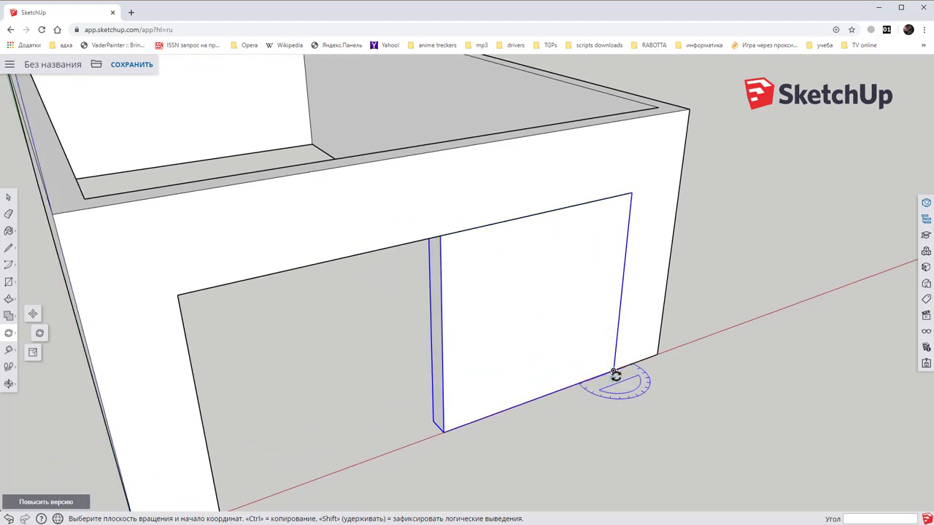
mouse_move(617, 379)
middle_down()
mouse_move(609, 406)
mouse_move(621, 428)
middle_up()
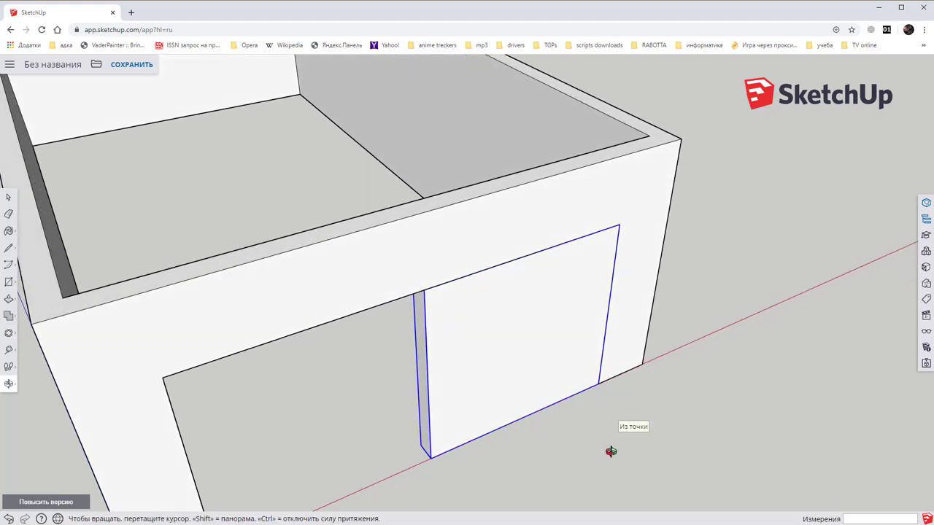
click(598, 384)
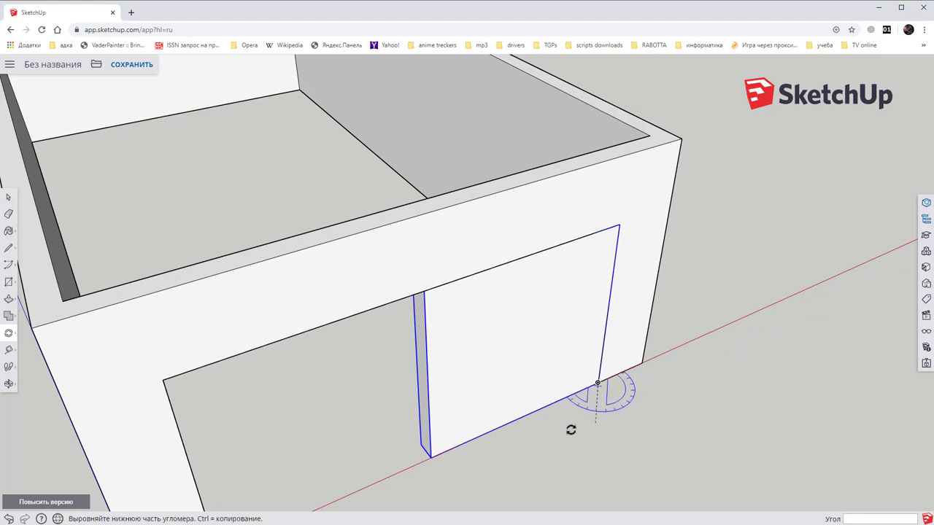
click(430, 459)
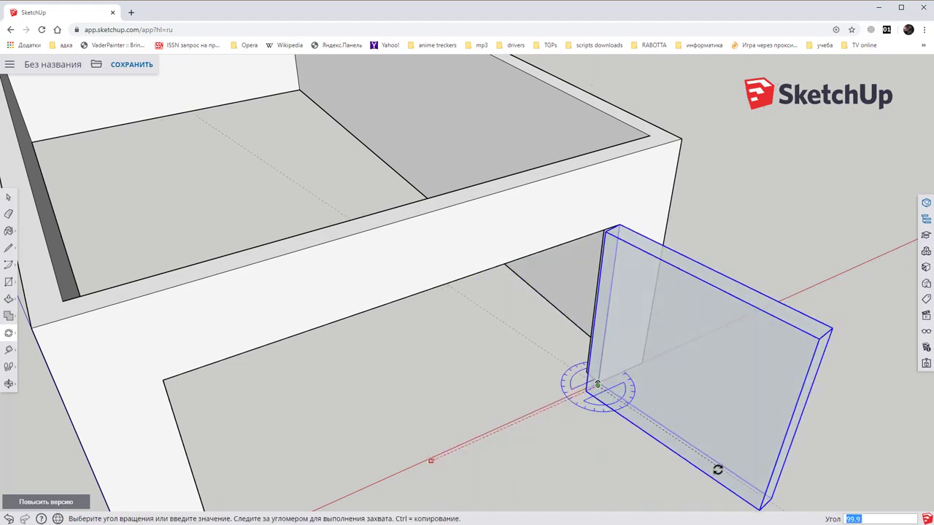
text(90)
click(717, 470)
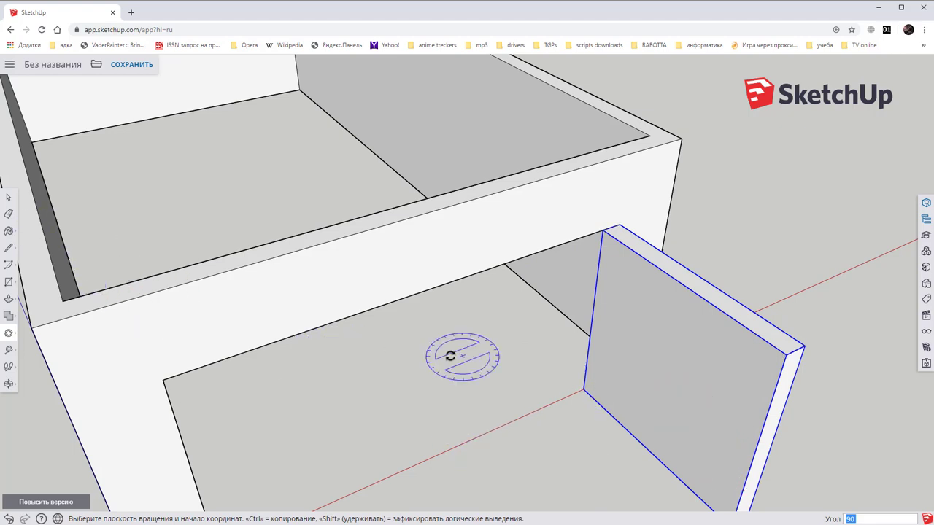
key(space)
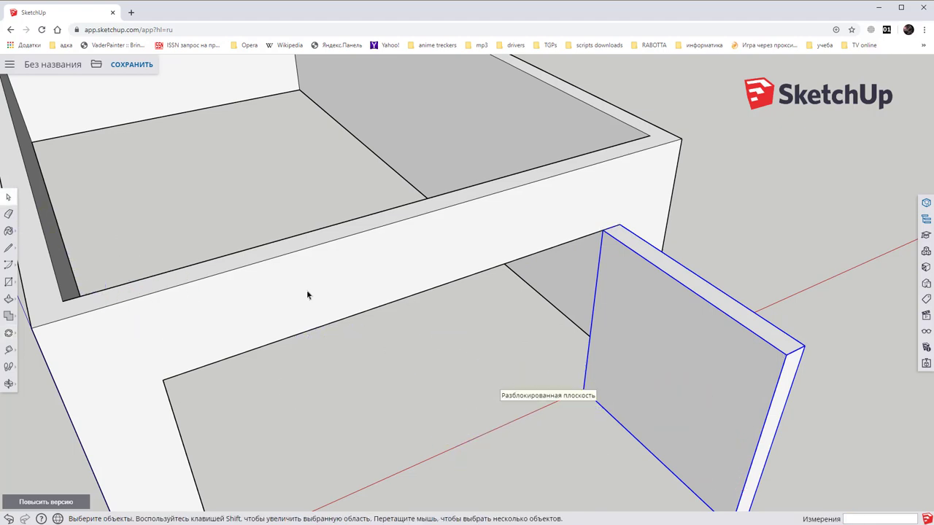
middle_drag(774, 286, 775, 257)
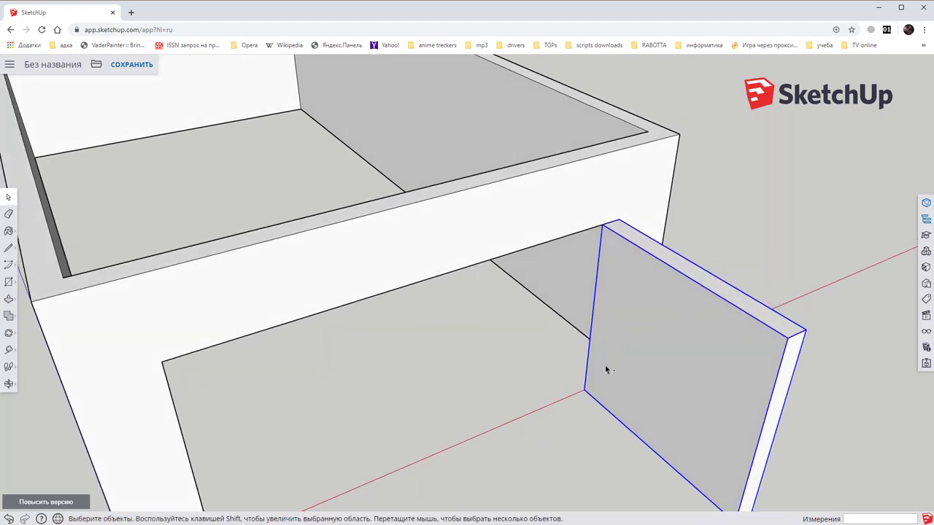
middle_drag(604, 365, 533, 347)
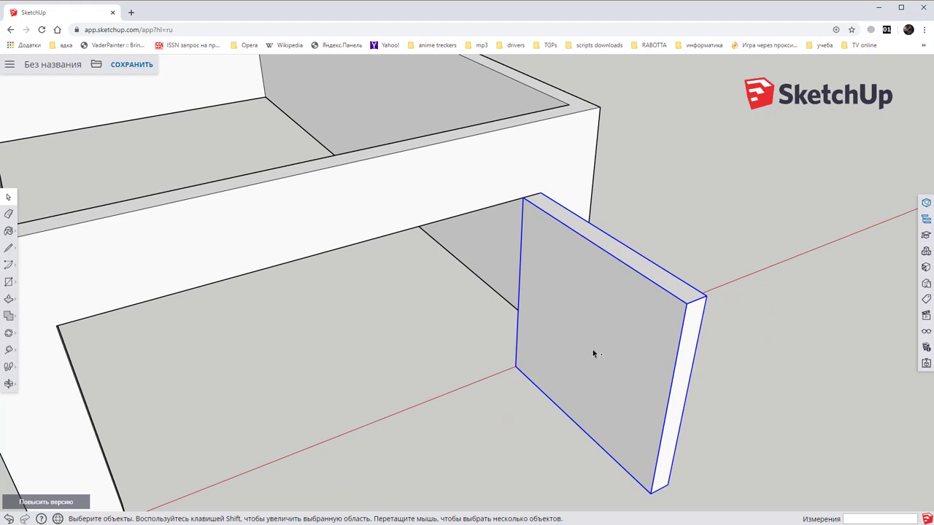
mouse_move(592, 354)
middle_down()
mouse_move(643, 351)
mouse_move(655, 320)
middle_up()
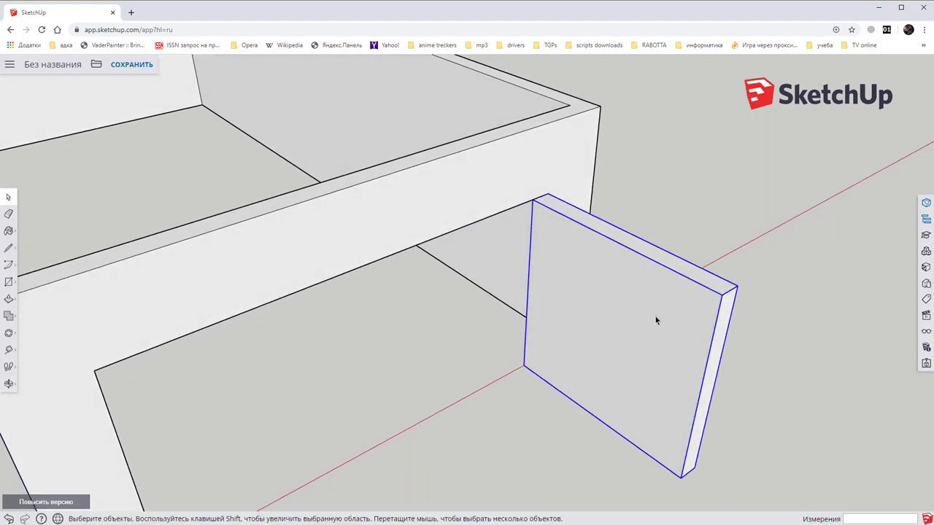
Step: Inside the door group, draw a horizontal midline, a vertical line below it, and a diagonal above
double_click(655, 320)
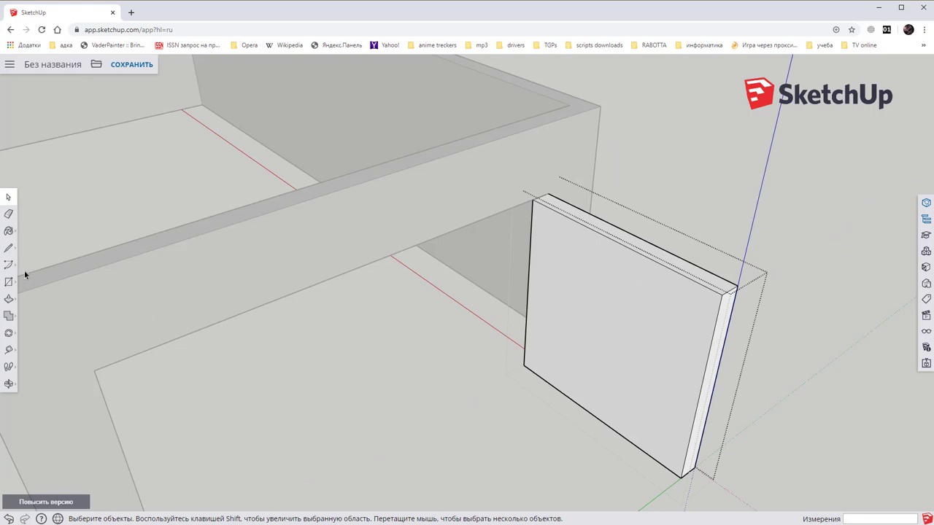
click(9, 248)
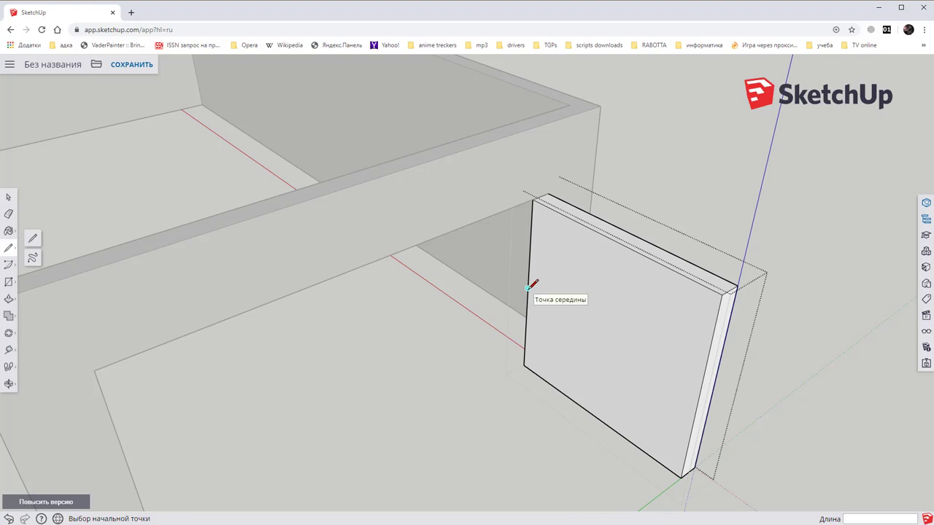
click(528, 288)
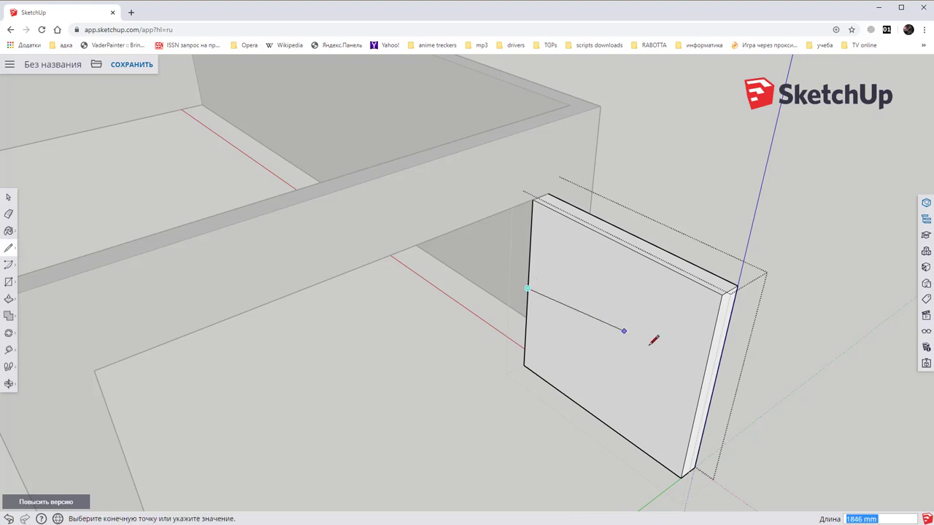
click(701, 394)
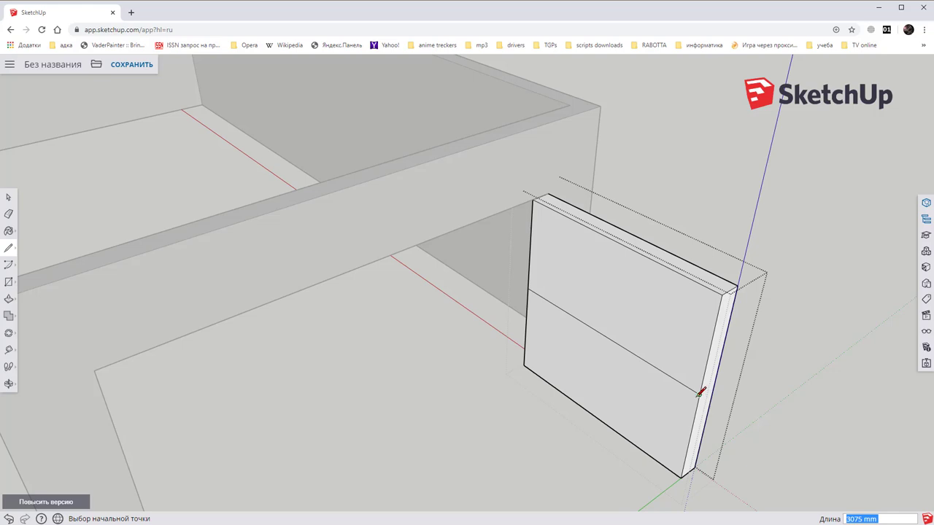
click(605, 336)
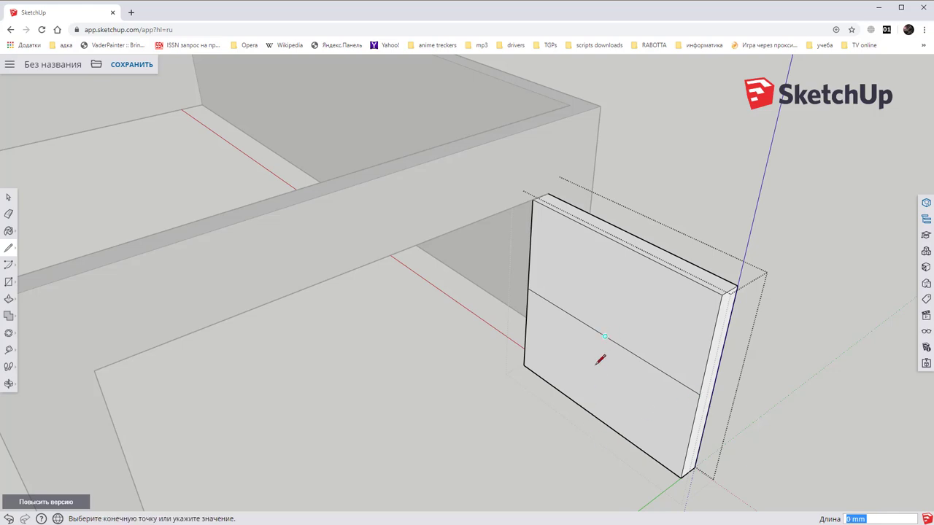
click(596, 416)
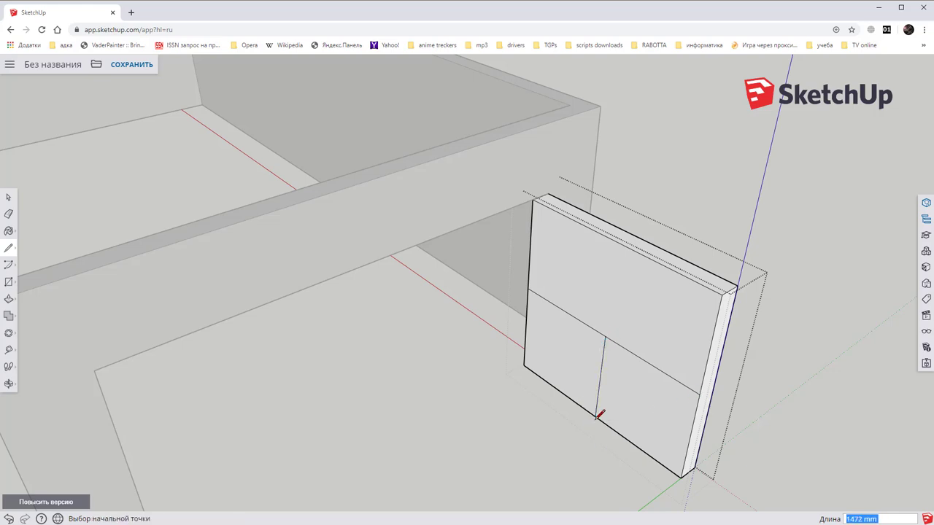
click(528, 289)
click(722, 294)
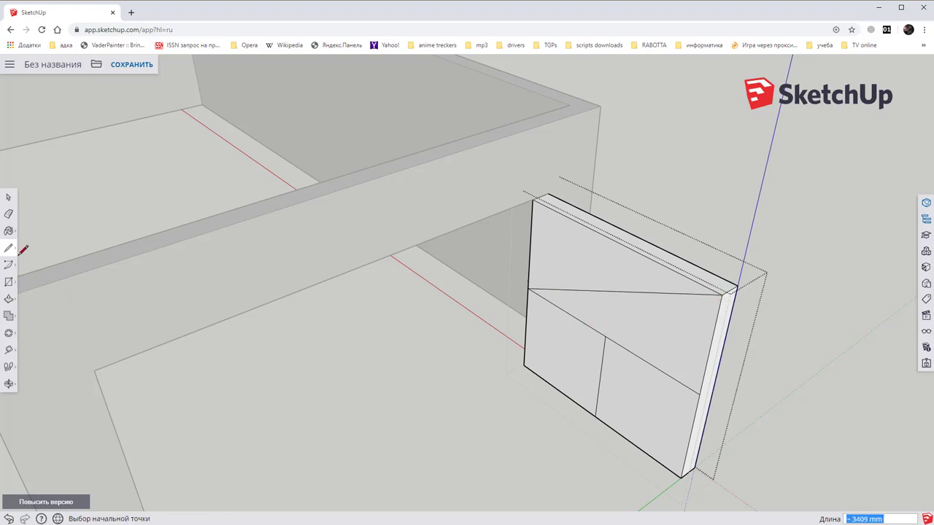
Step: Offset the upper triangle, lower triangle and both lower rectangles inward to create inset outlines
click(9, 299)
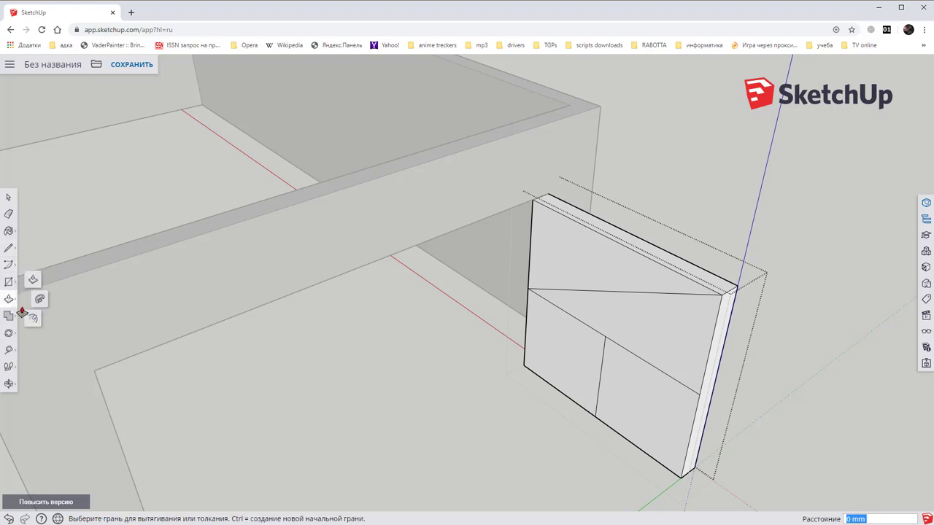
click(33, 321)
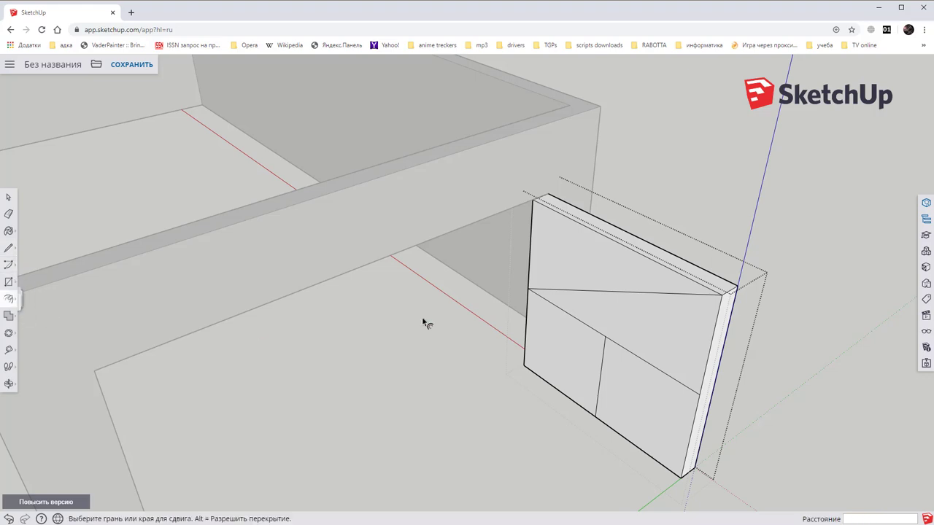
click(591, 232)
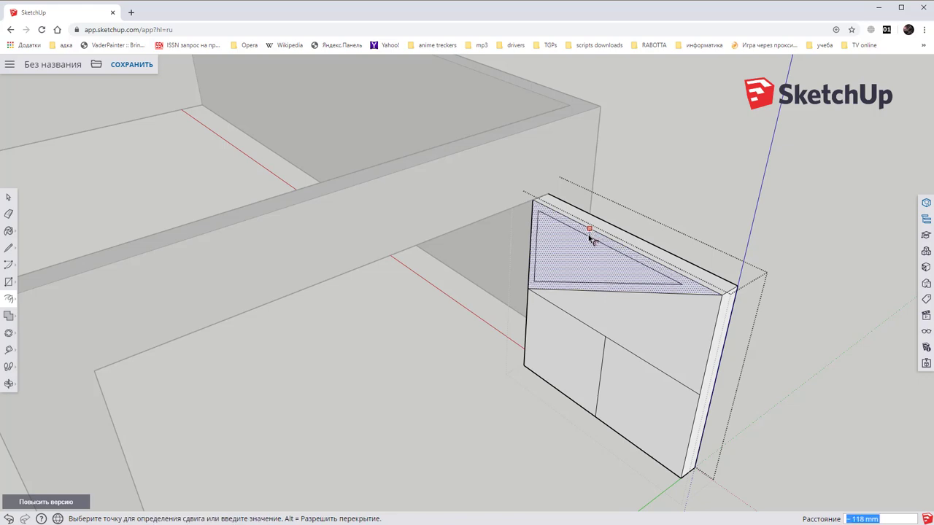
click(592, 238)
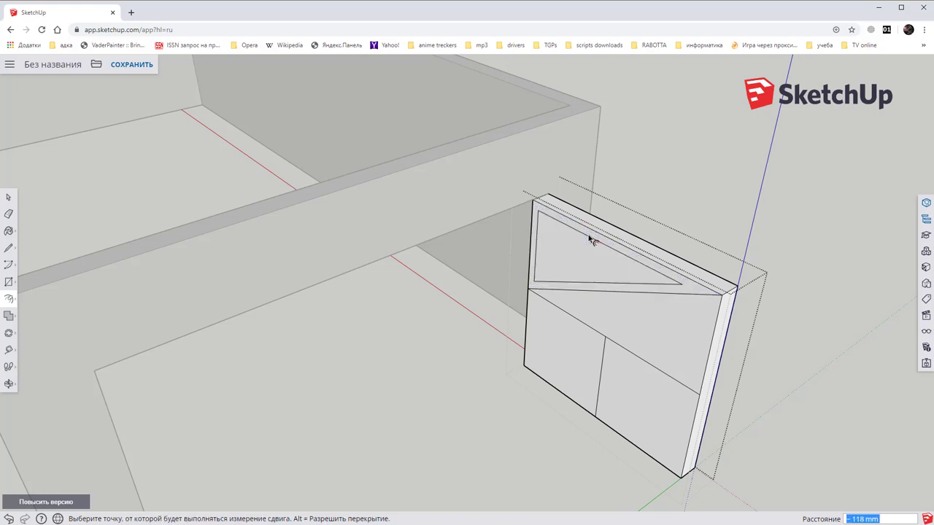
click(648, 296)
click(653, 307)
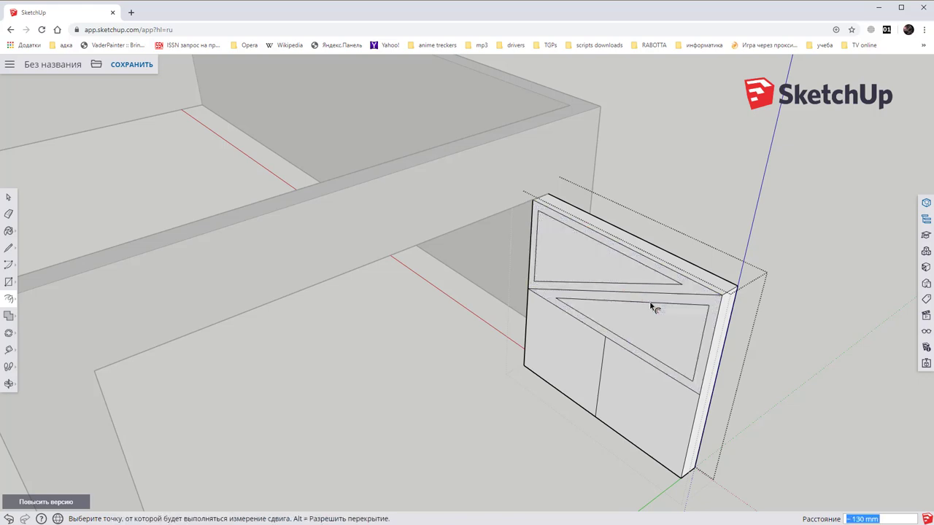
click(586, 328)
click(591, 334)
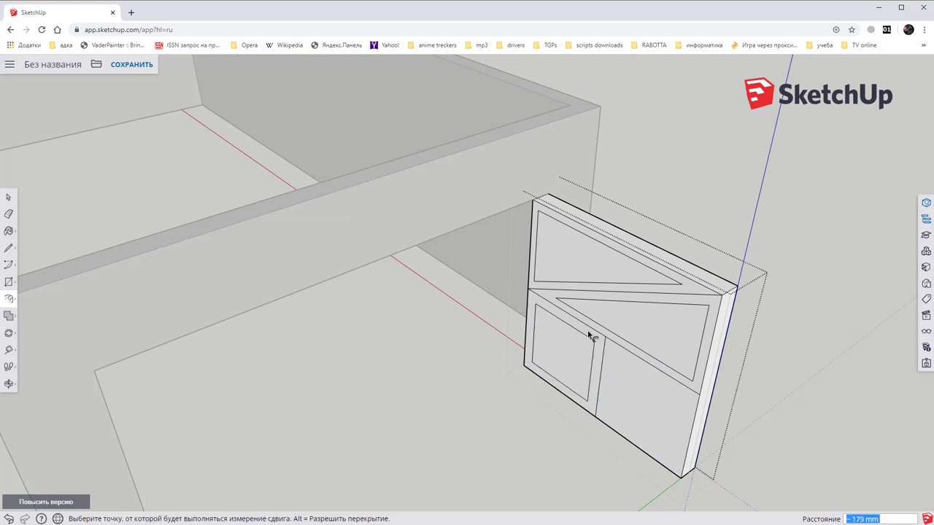
click(650, 371)
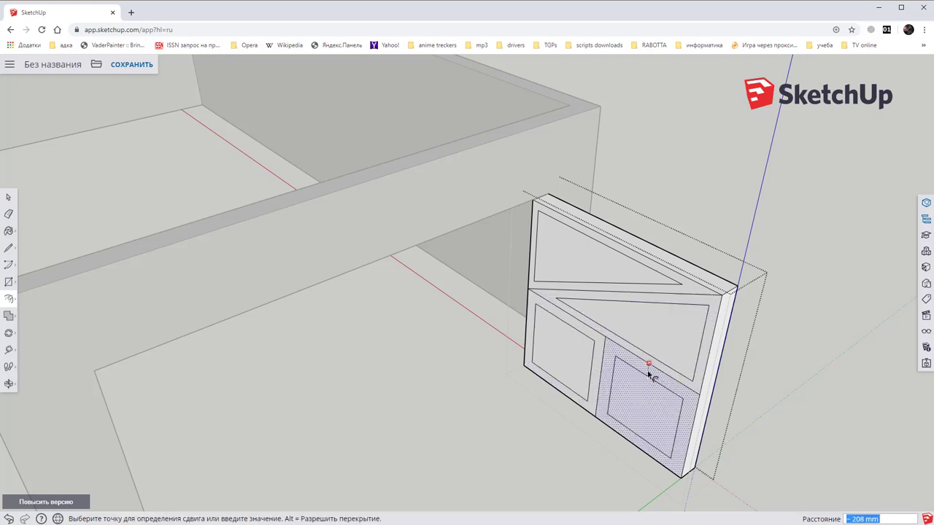
click(652, 376)
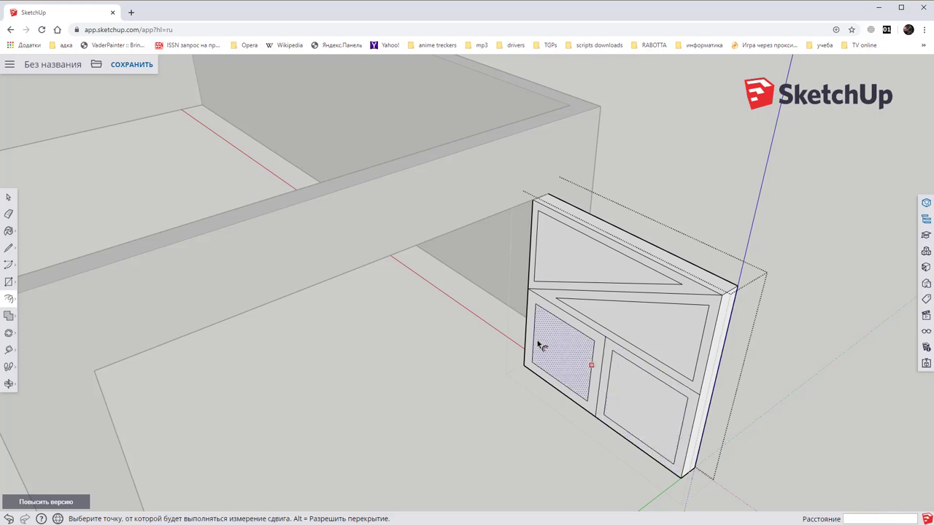
scroll(573, 343, up, 2)
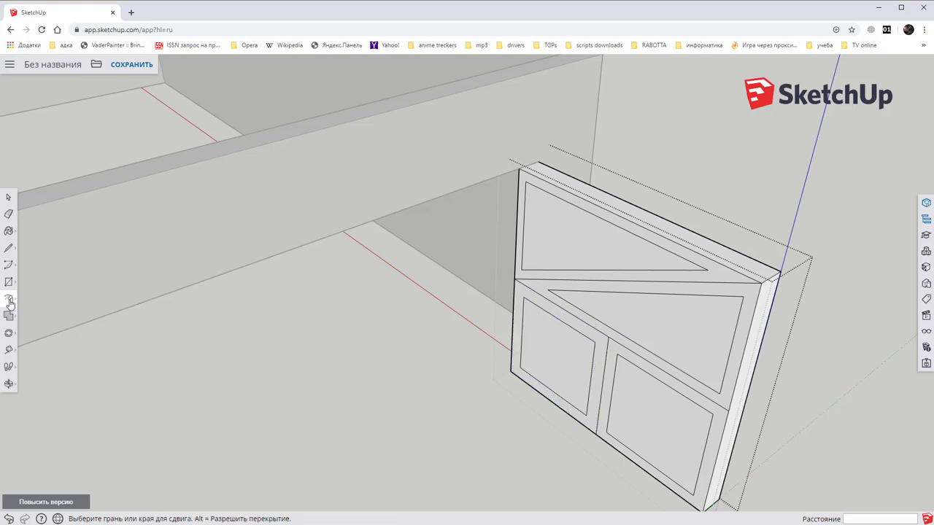
Step: Push the lower-left and lower-right inner panels into the door face
click(44, 298)
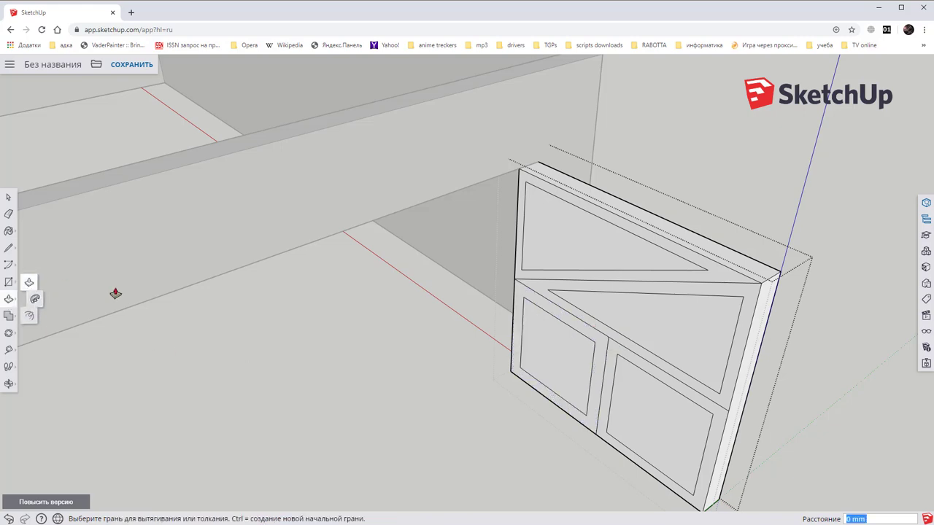
click(552, 338)
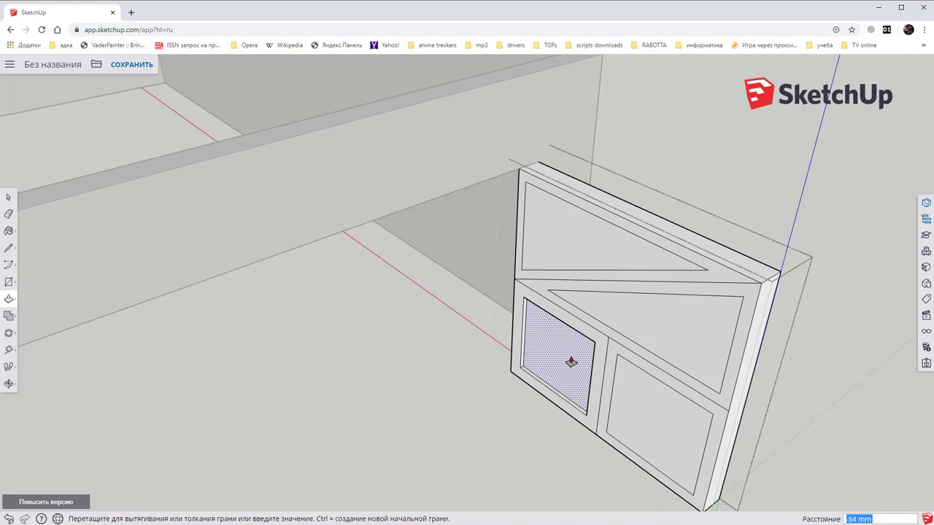
right_click(570, 362)
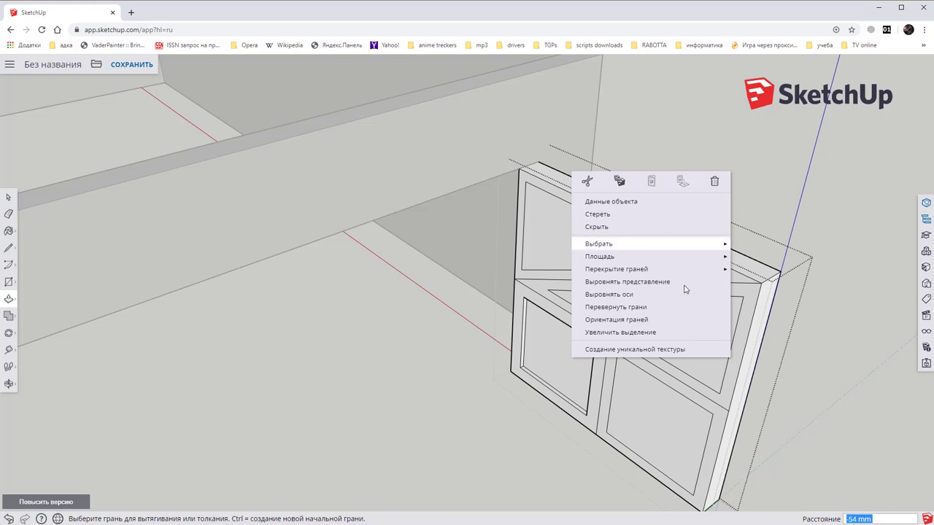
click(495, 264)
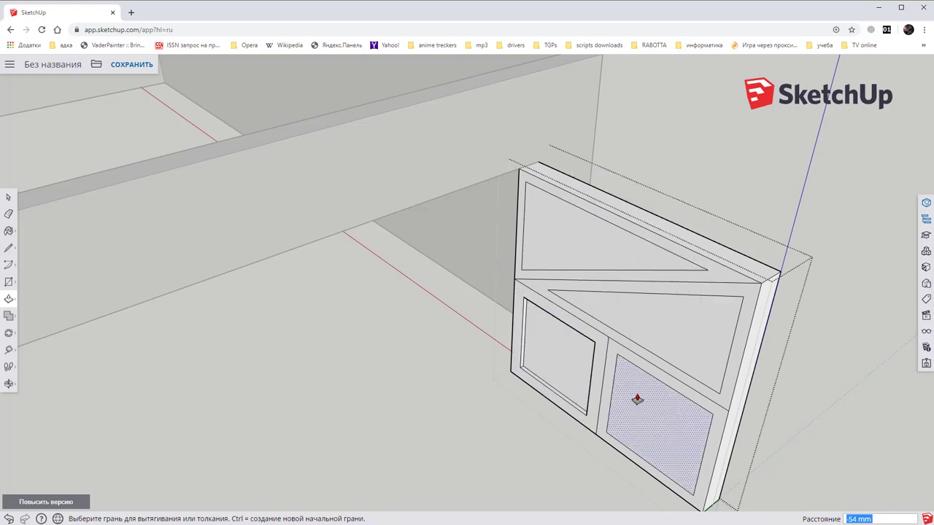
click(637, 399)
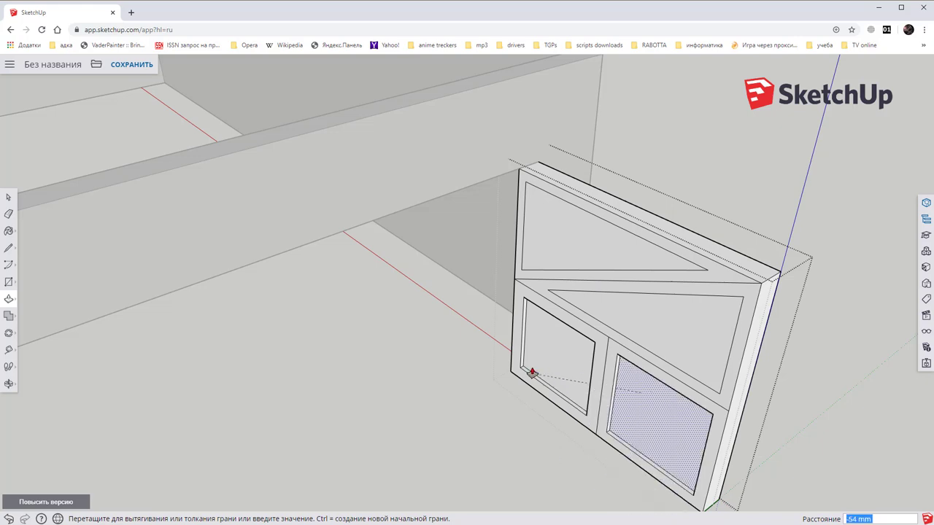
click(525, 368)
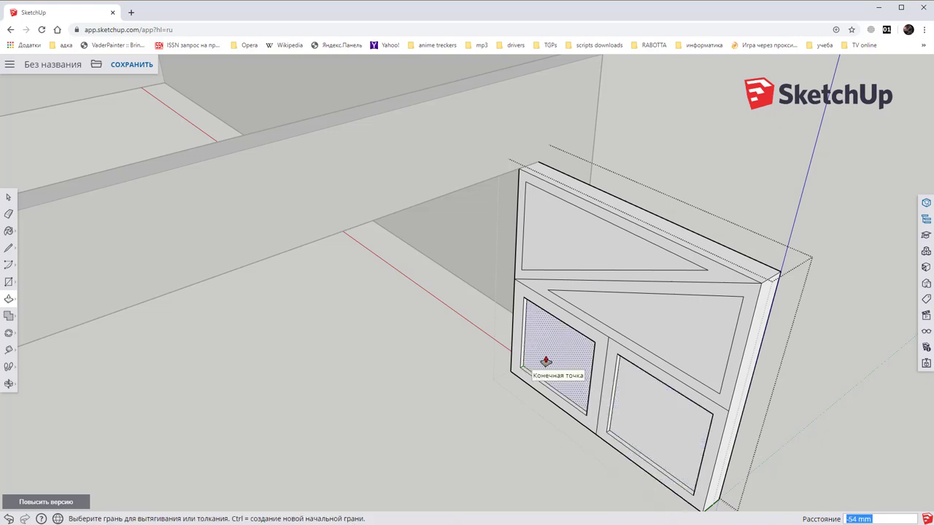
click(642, 313)
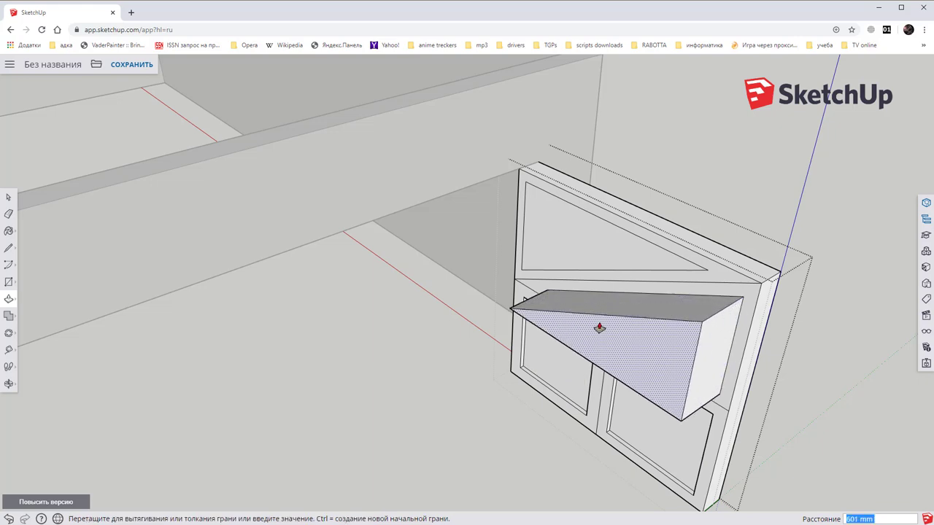
click(711, 415)
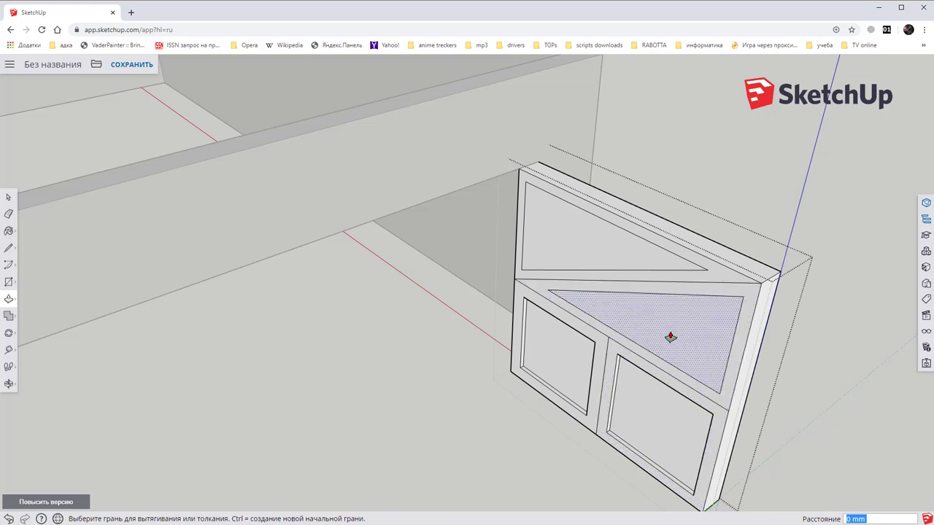
Step: Recess the lower triangle panel slightly into the door face
scroll(671, 335, up, 3)
drag(640, 312, 610, 341)
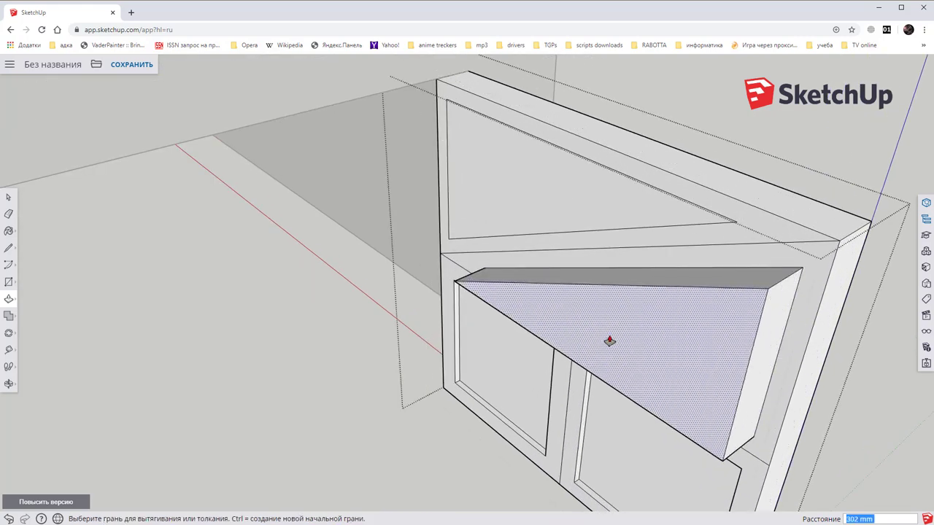
key(ctrl+z)
mouse_move(561, 290)
mouse_down()
mouse_move(534, 396)
mouse_move(466, 391)
mouse_up()
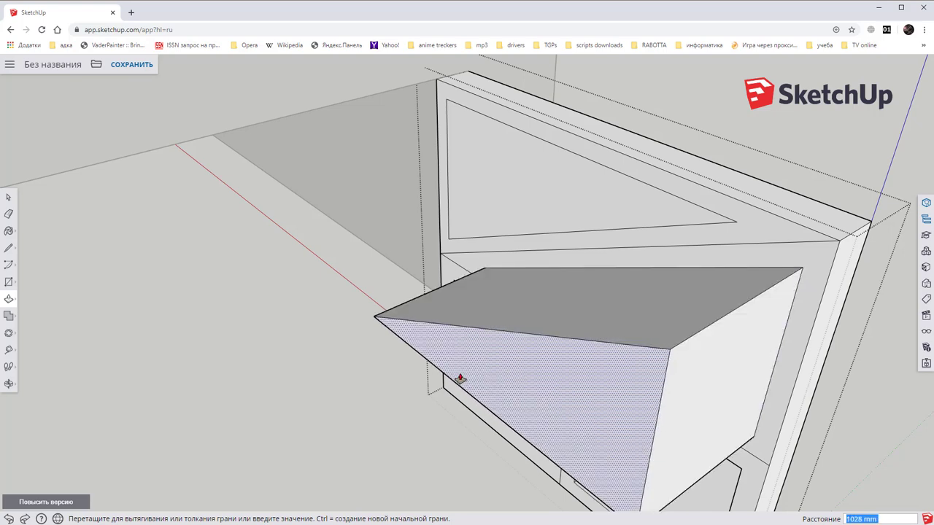
mouse_move(466, 391)
mouse_down()
mouse_move(535, 408)
mouse_move(546, 448)
mouse_up()
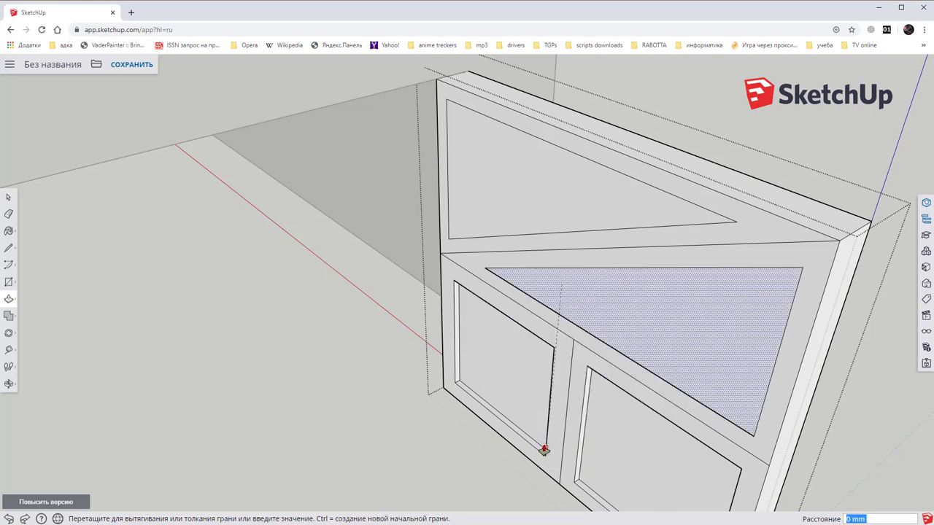
mouse_move(543, 453)
mouse_down()
mouse_move(625, 352)
mouse_move(595, 329)
mouse_up()
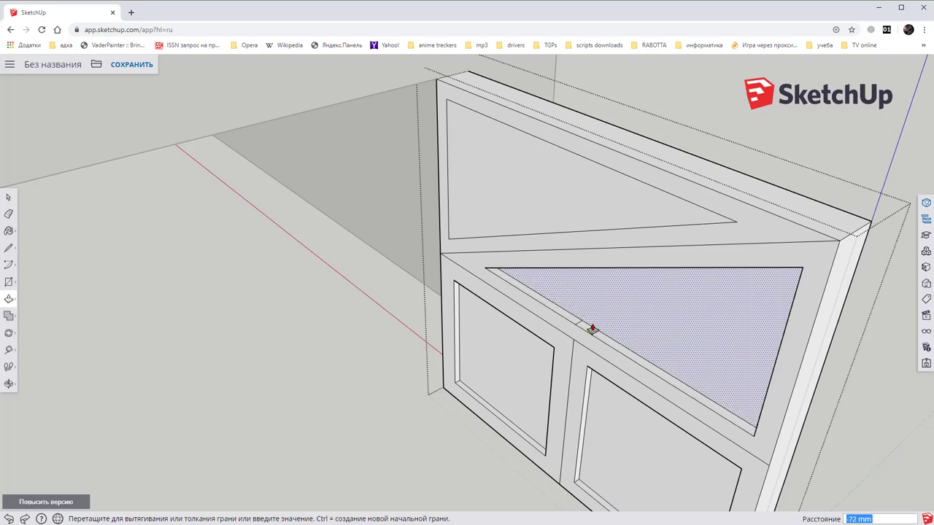
click(594, 328)
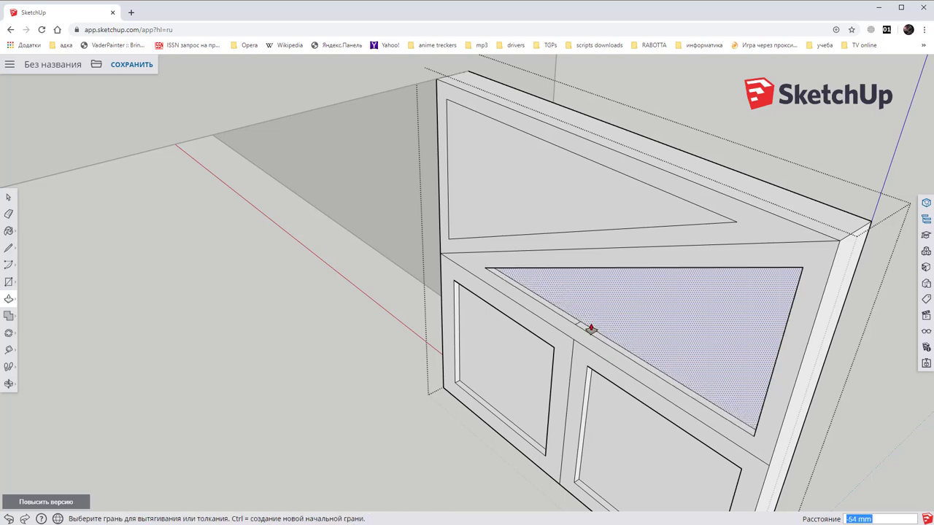
Step: Recess the upper triangle and lower-left panel, then select the whole door leaf
click(544, 191)
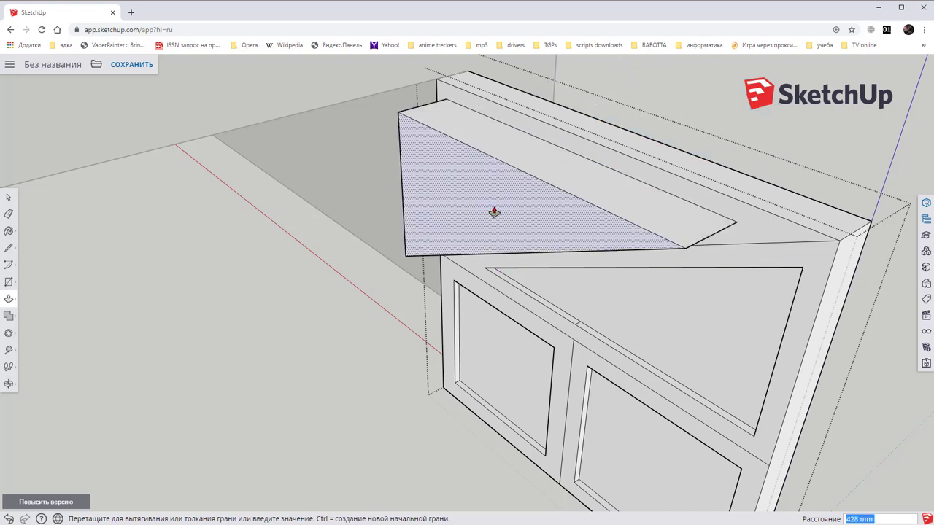
click(553, 207)
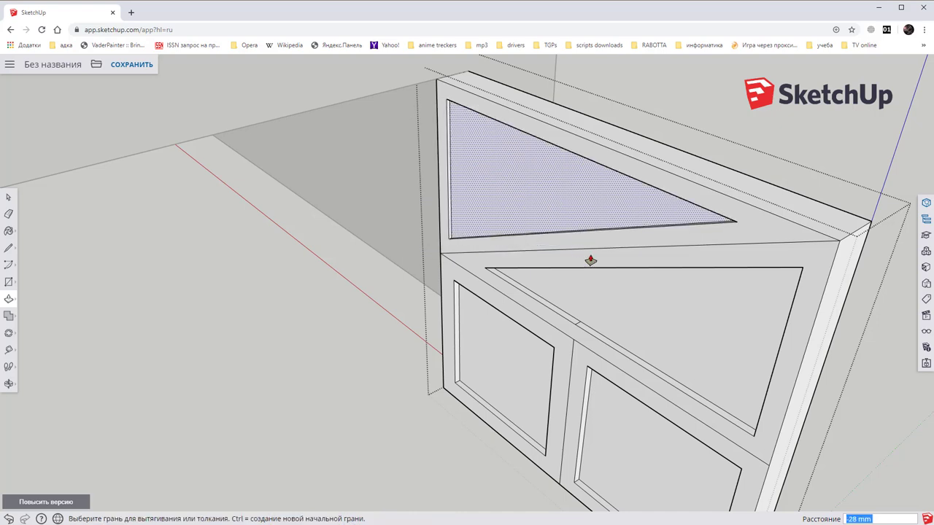
scroll(590, 259, down, 3)
scroll(592, 272, down, 2)
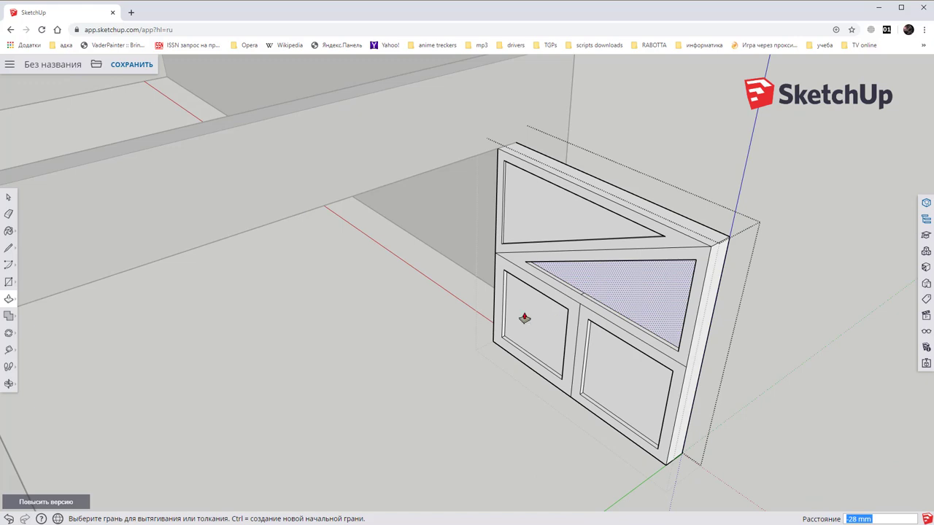
click(559, 328)
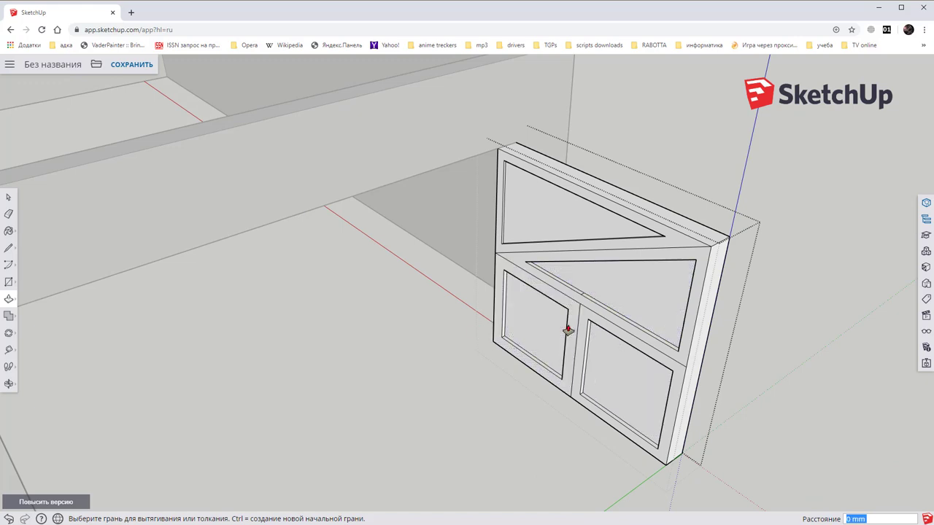
key(space)
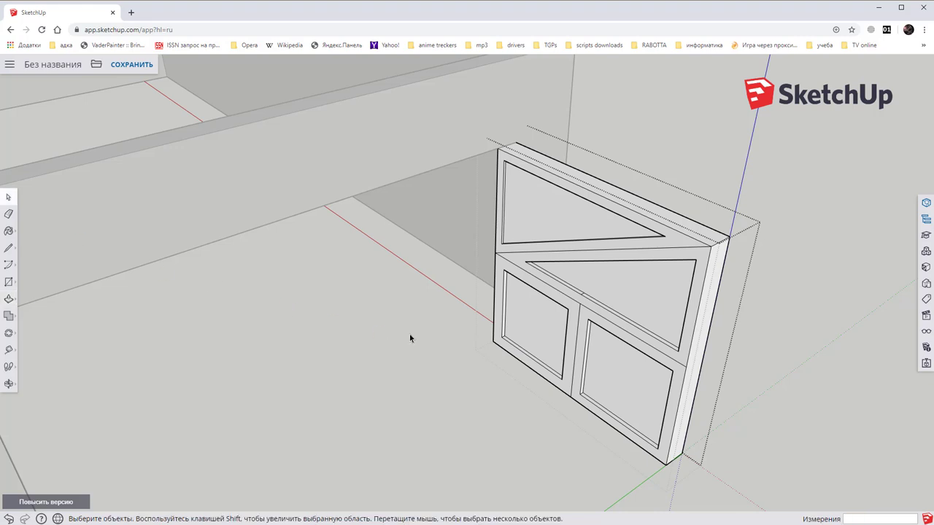
middle_drag(793, 193, 657, 269)
click(657, 262)
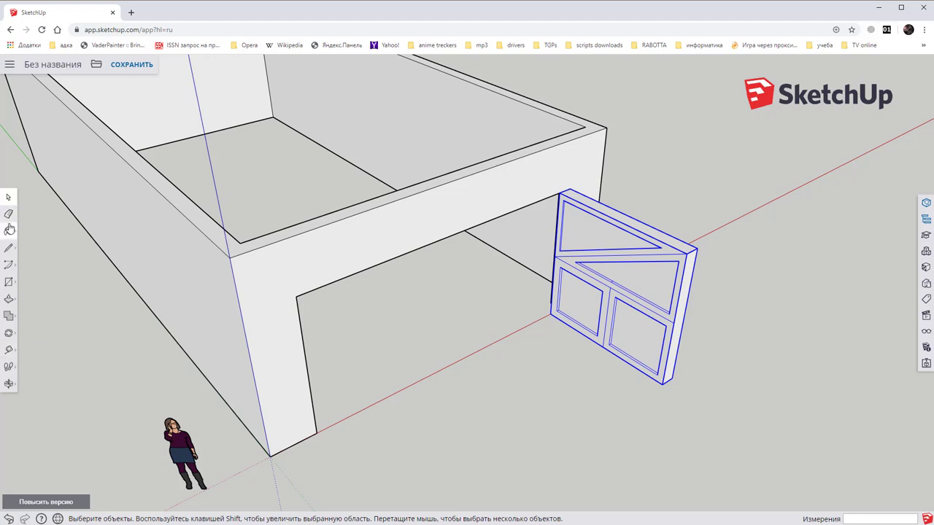
Step: Move the paneled door leaf by its corner to the left side of the opening
click(11, 334)
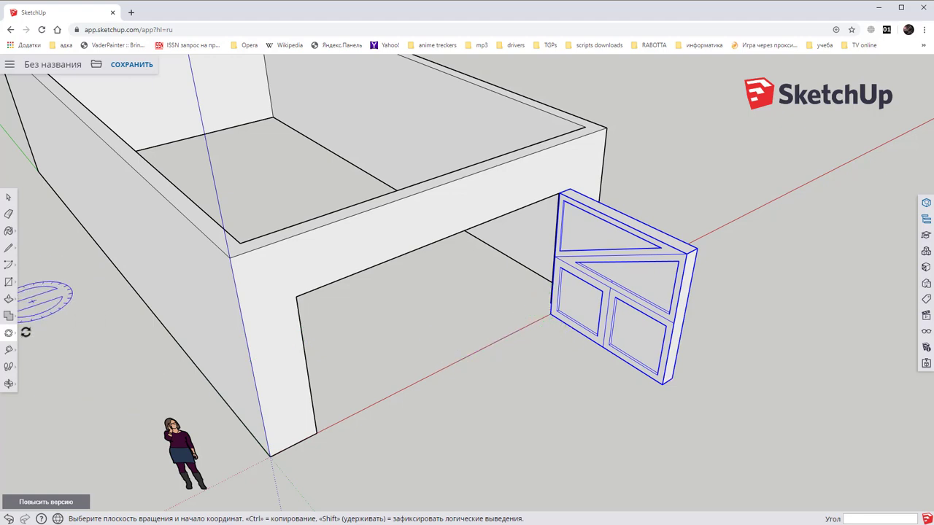
click(32, 314)
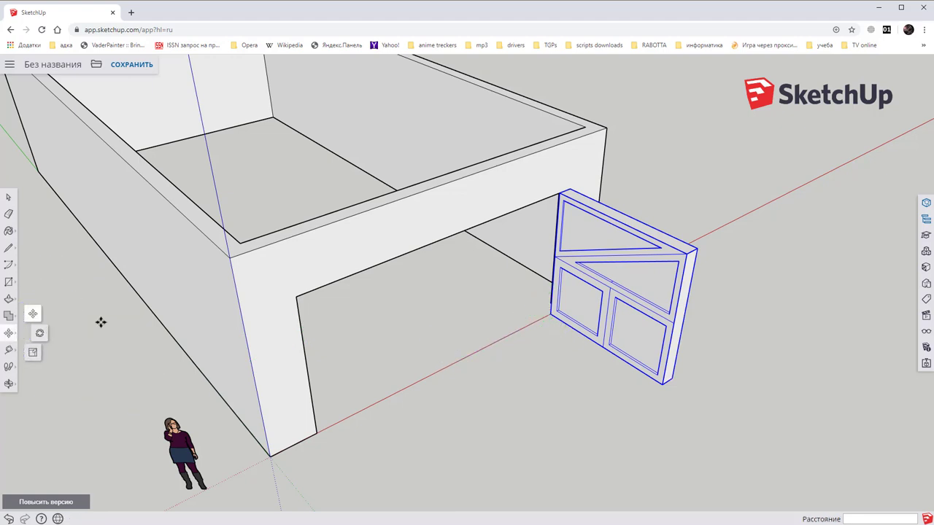
click(539, 326)
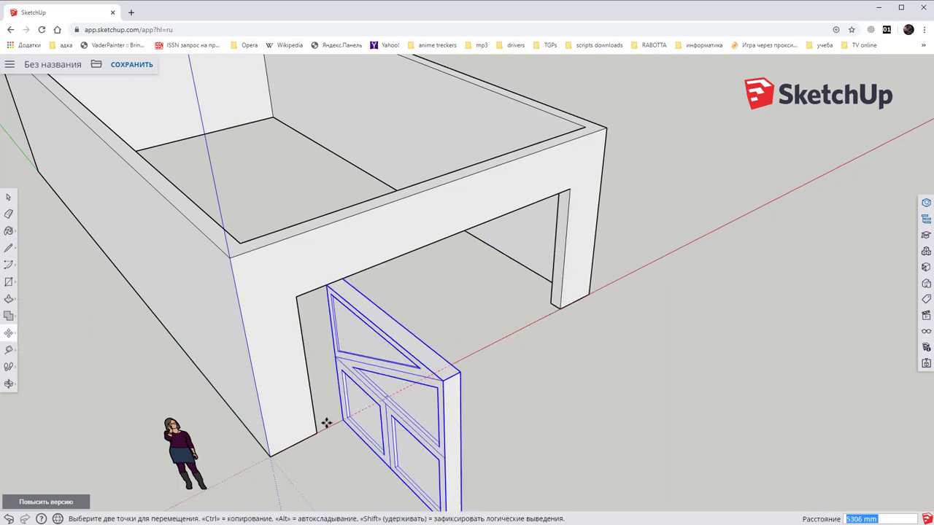
middle_drag(363, 410, 160, 427)
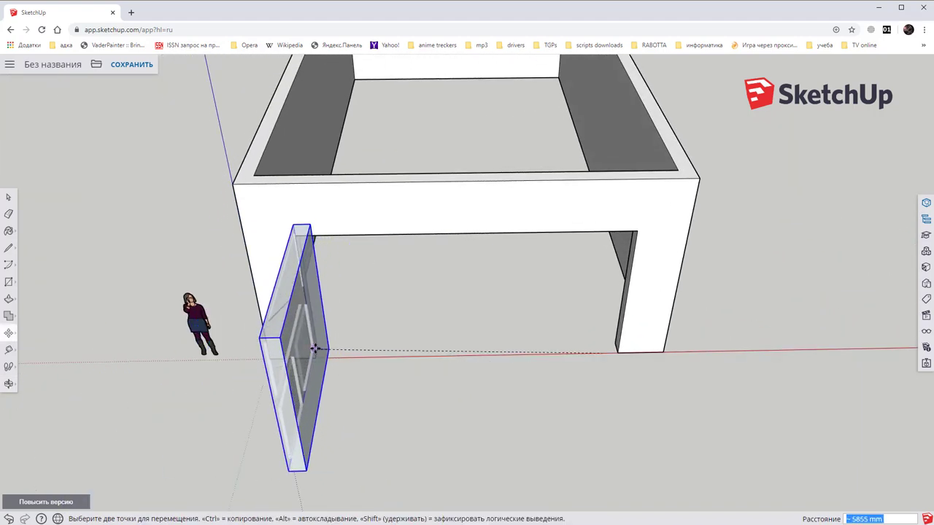
click(315, 350)
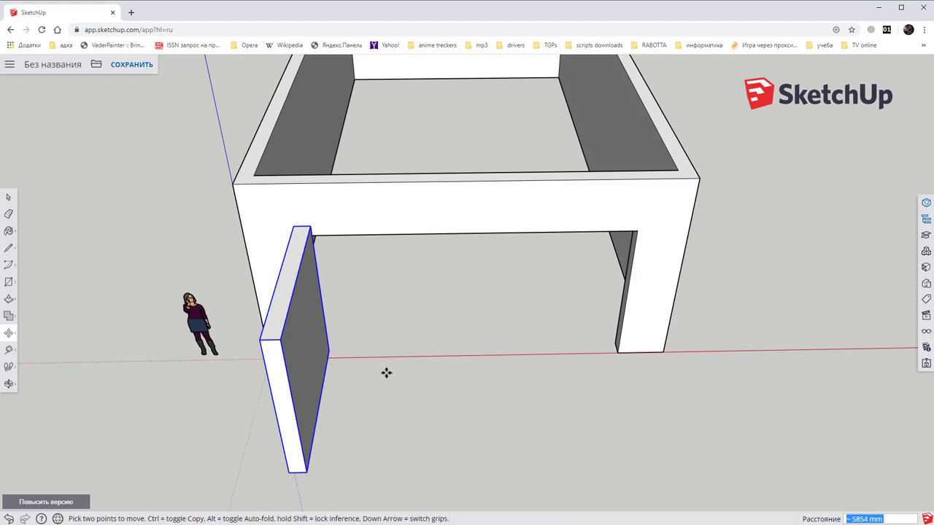
middle_drag(350, 336, 362, 307)
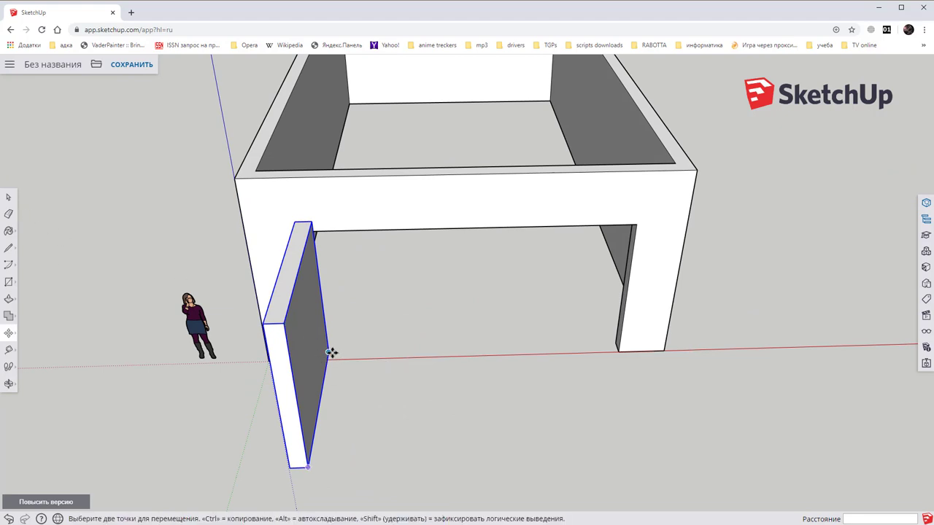
Step: Copy the door leaf with Ctrl to the right side of the opening
click(333, 353)
key(ctrl)
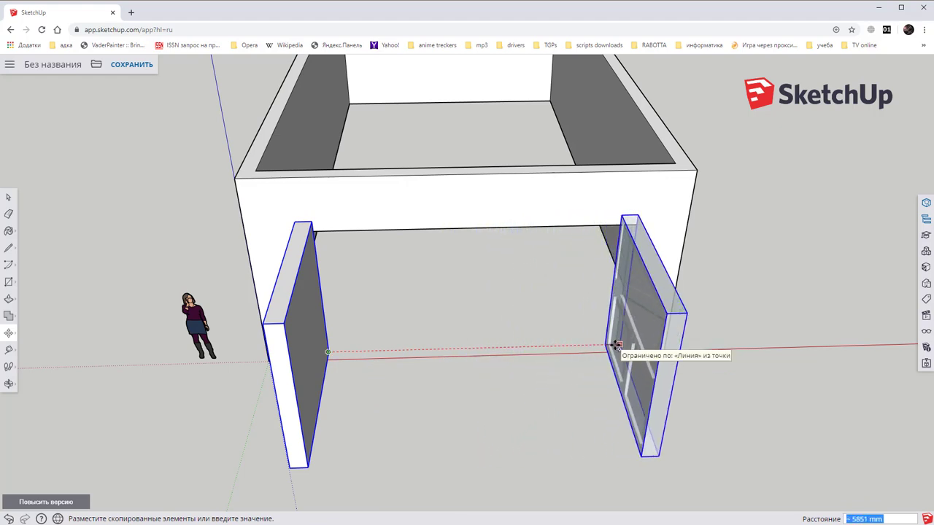
click(615, 344)
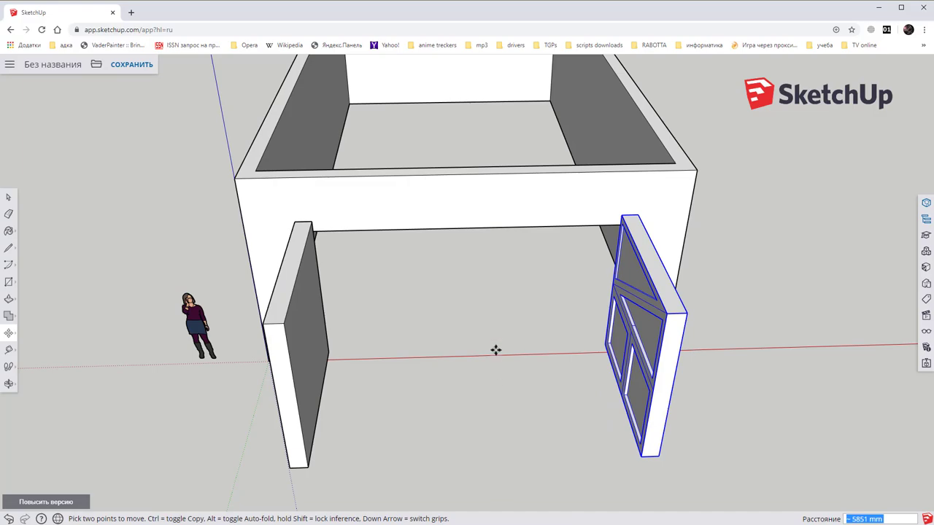
mouse_move(473, 351)
middle_down()
mouse_move(828, 175)
mouse_move(692, 236)
mouse_move(318, 244)
mouse_move(894, 344)
mouse_move(836, 294)
middle_up()
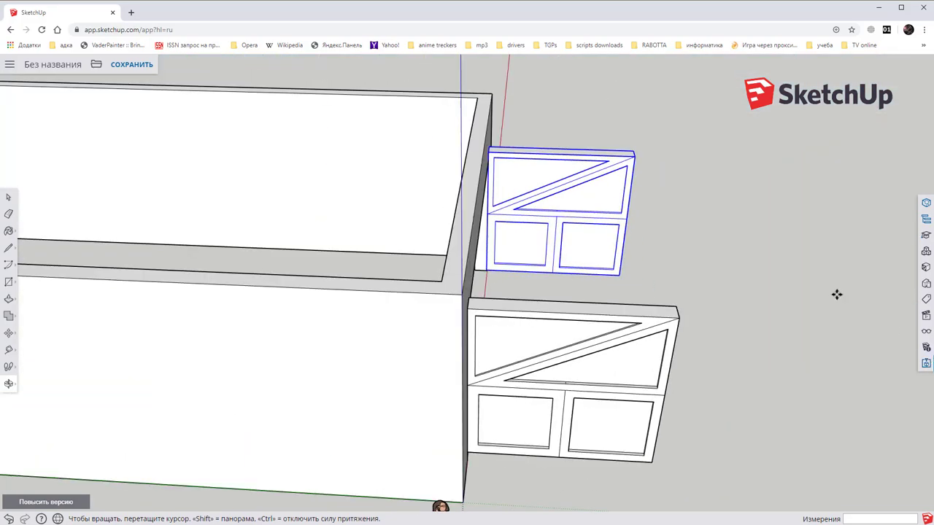
middle_drag(729, 169, 583, 173)
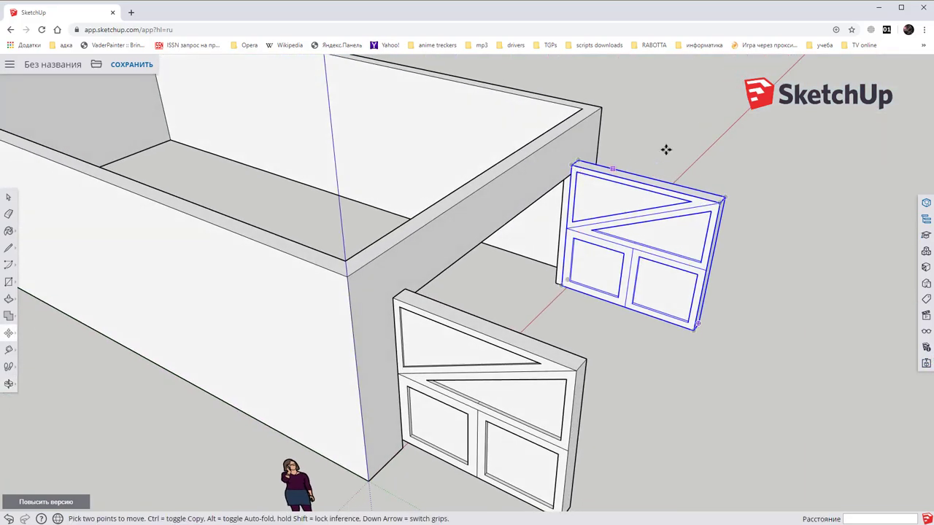
mouse_move(666, 149)
middle_down()
mouse_move(387, 183)
mouse_move(265, 153)
middle_up()
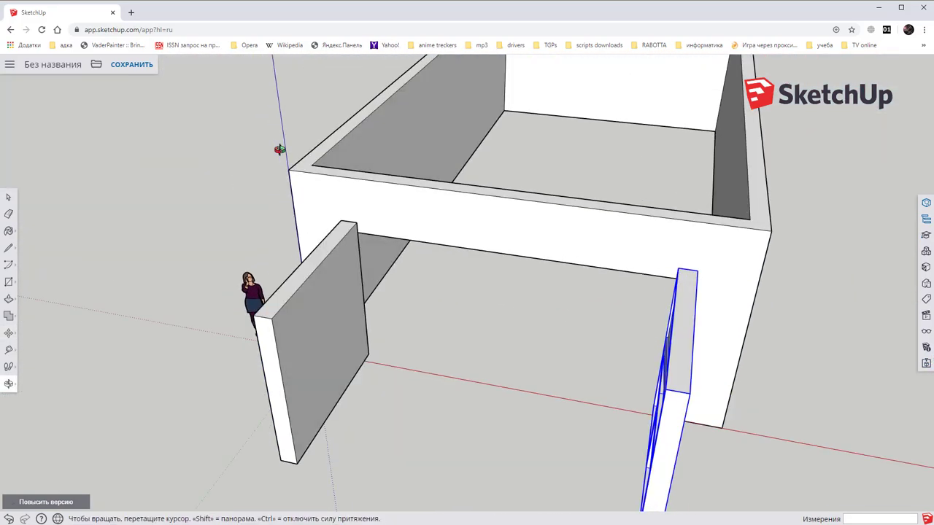
Step: Reposition the copied leaf against the right edge of the opening
click(698, 272)
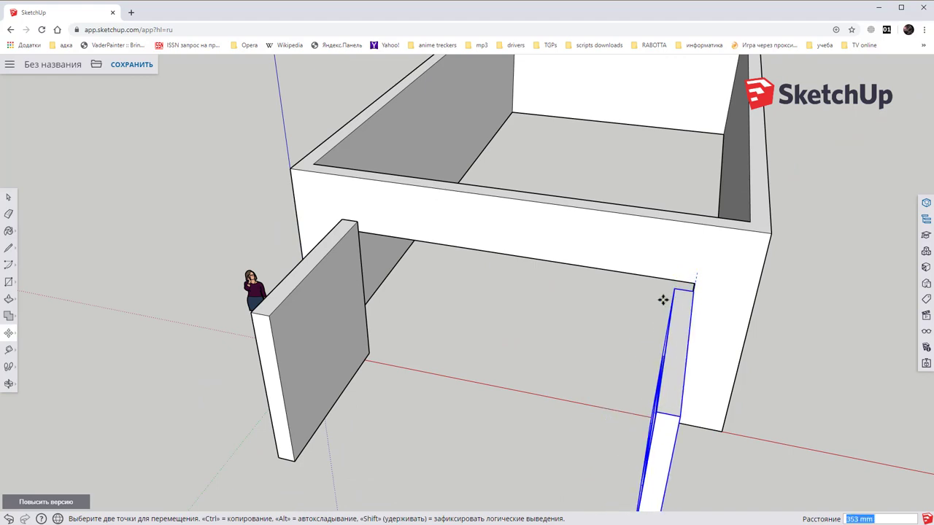
mouse_move(734, 298)
middle_down()
mouse_move(767, 263)
mouse_move(693, 263)
middle_up()
middle_drag(438, 251, 302, 246)
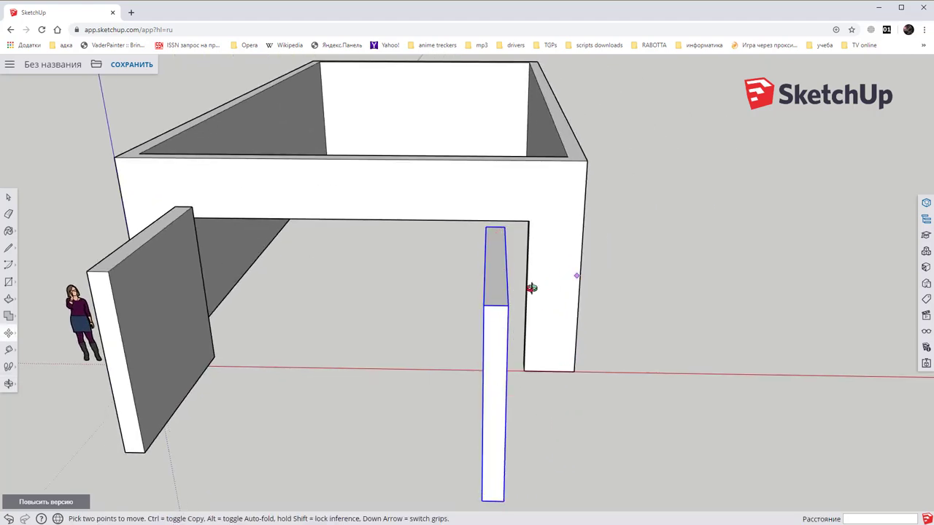
middle_drag(530, 284, 411, 277)
click(477, 395)
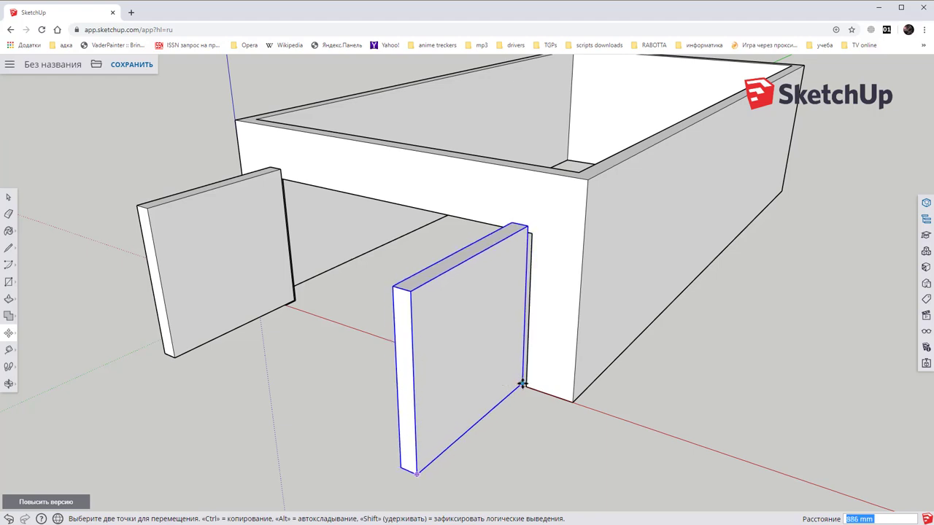
click(525, 385)
click(522, 385)
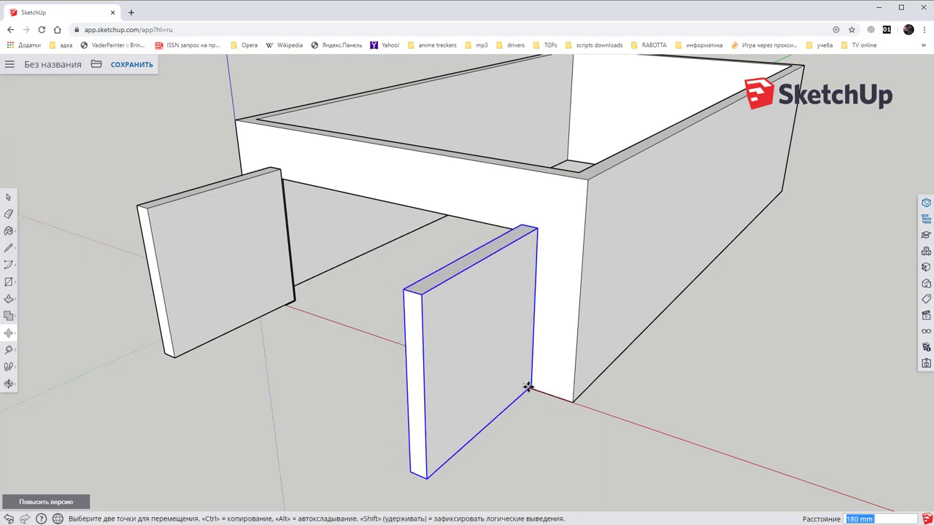
click(524, 387)
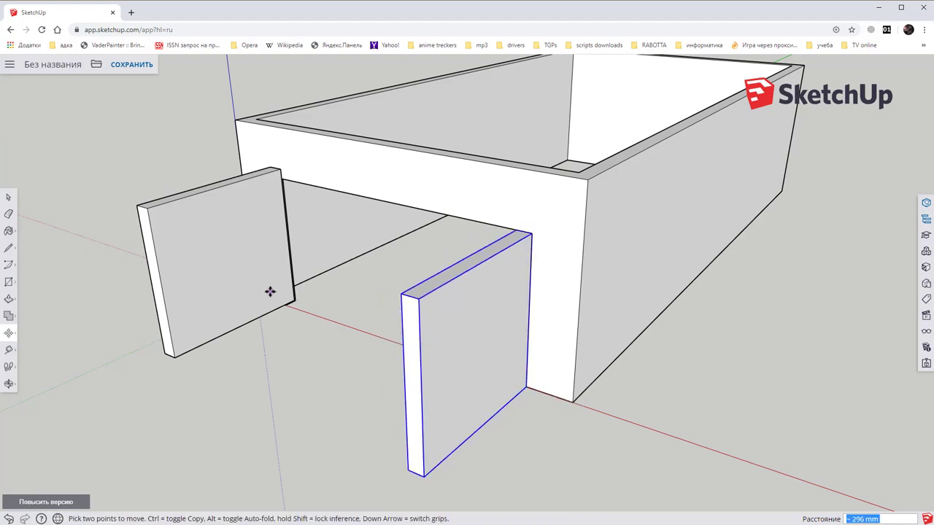
middle_drag(314, 307, 409, 280)
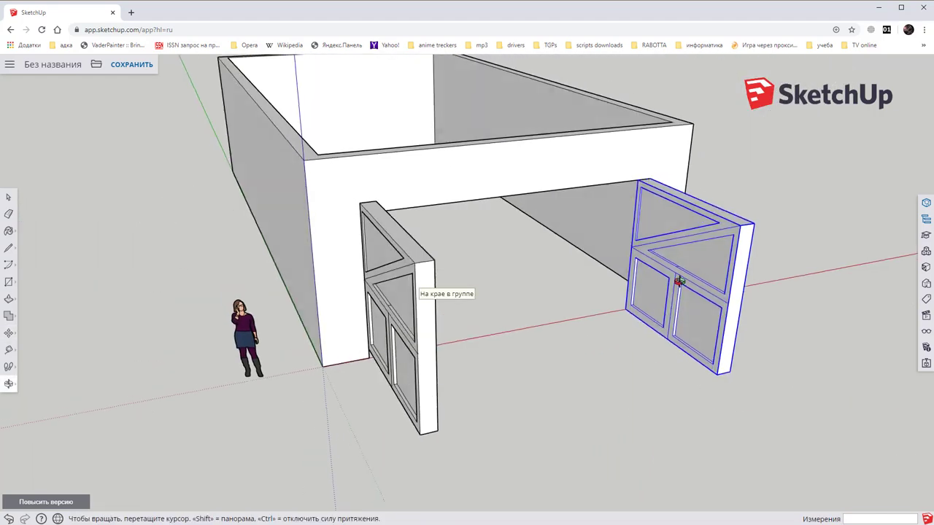
Step: Shift the right leaf aside and set the left leaf against the opening's left edge
middle_drag(722, 274, 734, 267)
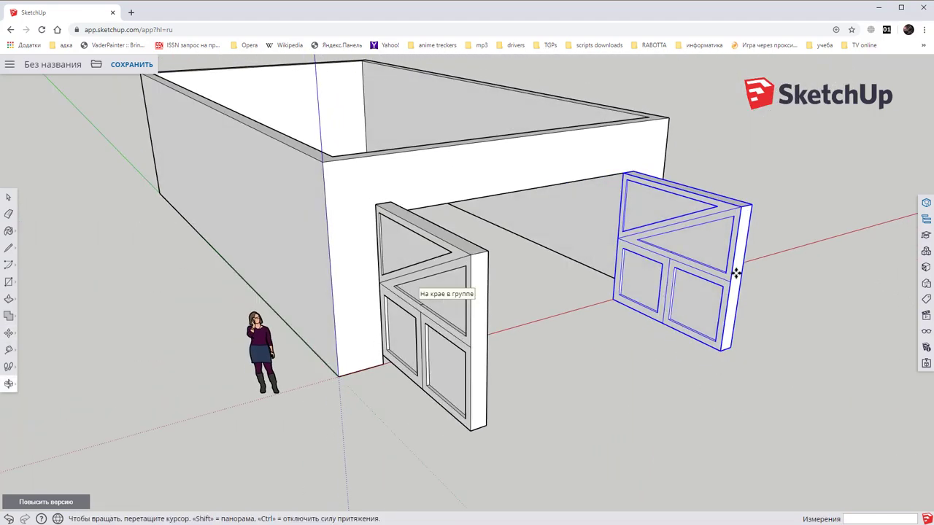
click(452, 363)
right_click(485, 375)
click(557, 375)
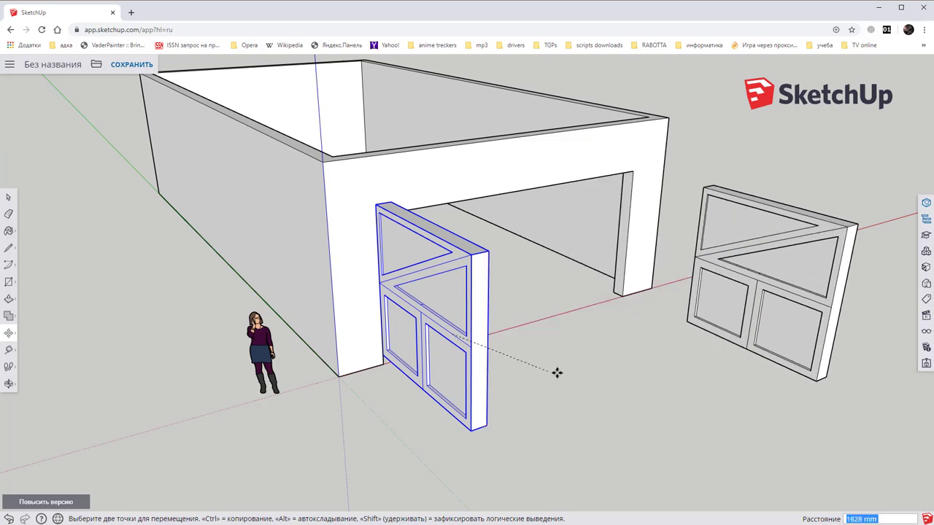
click(476, 329)
click(580, 330)
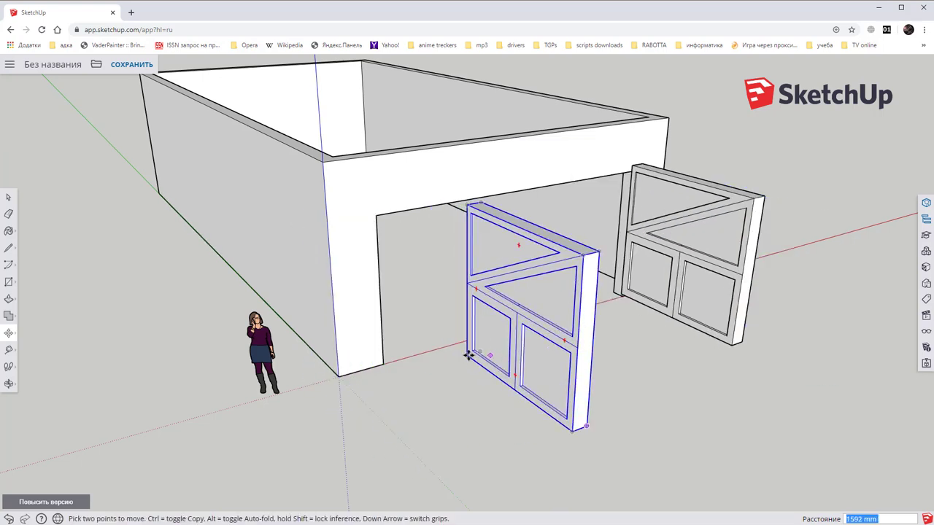
click(525, 358)
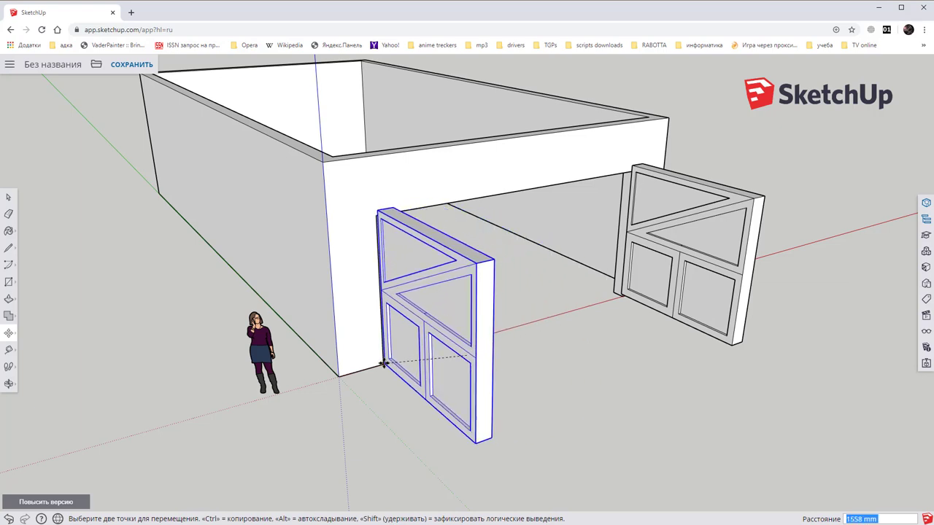
middle_drag(403, 355, 258, 375)
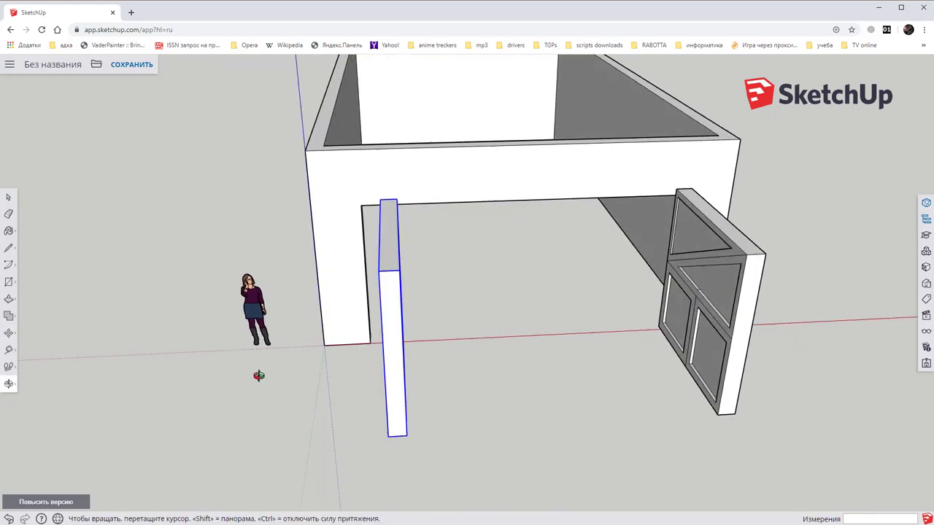
click(370, 341)
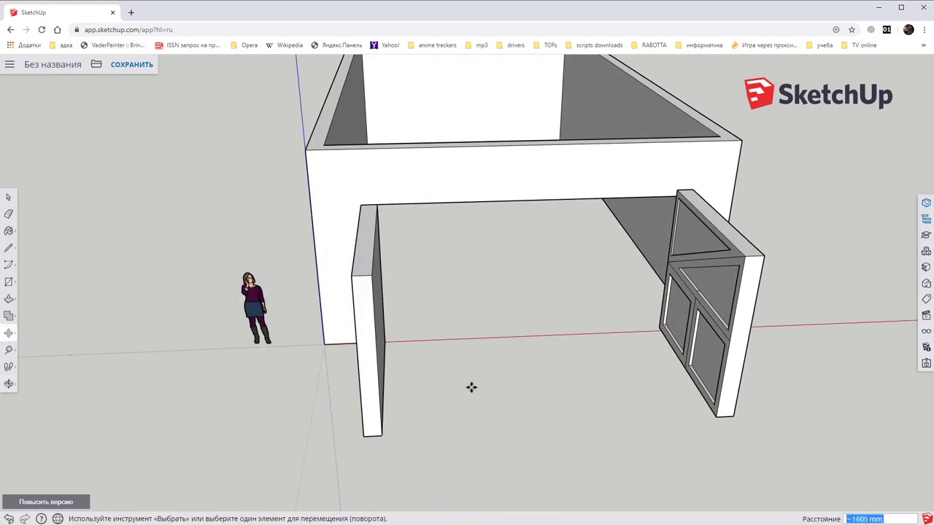
Step: Place the right door leaf beside the left one in the opening
mouse_move(506, 302)
middle_down()
mouse_move(647, 258)
mouse_move(494, 273)
mouse_move(702, 230)
mouse_move(730, 209)
mouse_move(754, 250)
middle_up()
click(736, 248)
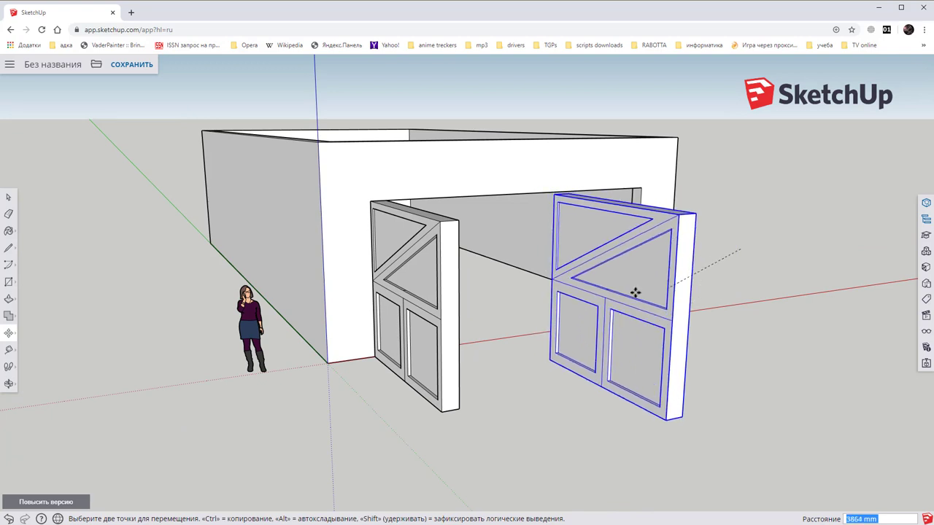
click(605, 329)
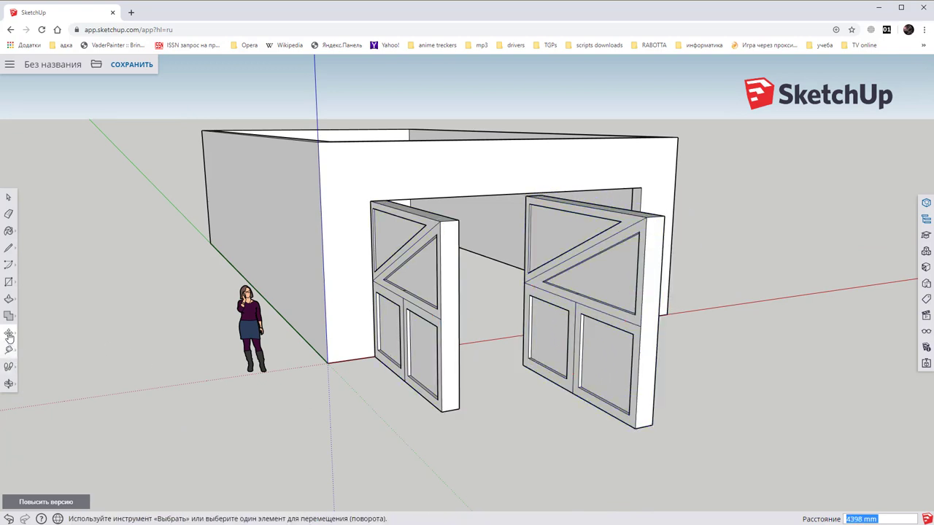
click(9, 334)
click(39, 334)
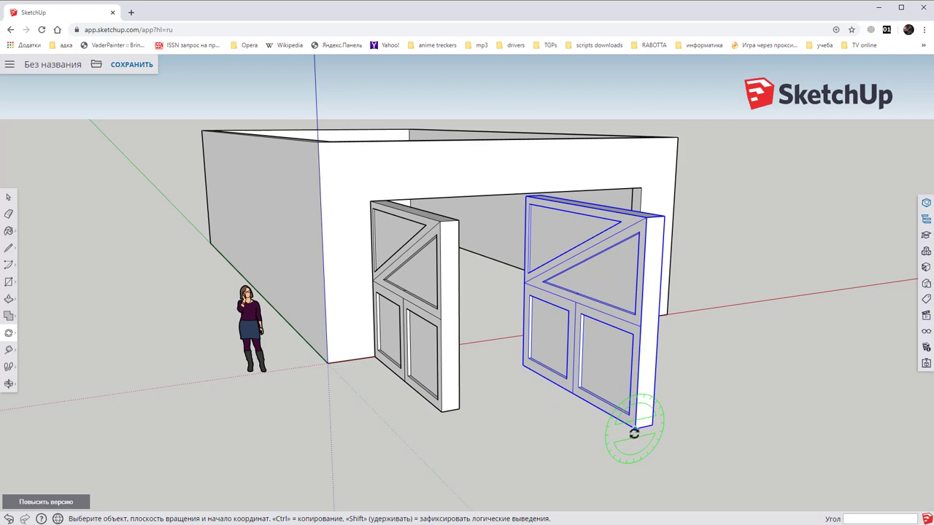
Step: Rotate the right door leaf 180° about its bottom corner to mirror the left leaf
middle_drag(622, 441, 540, 497)
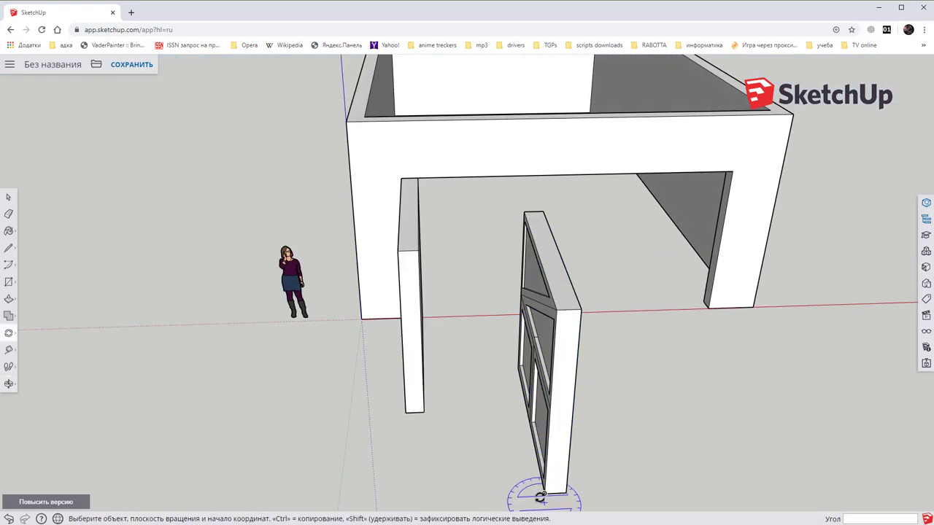
click(543, 494)
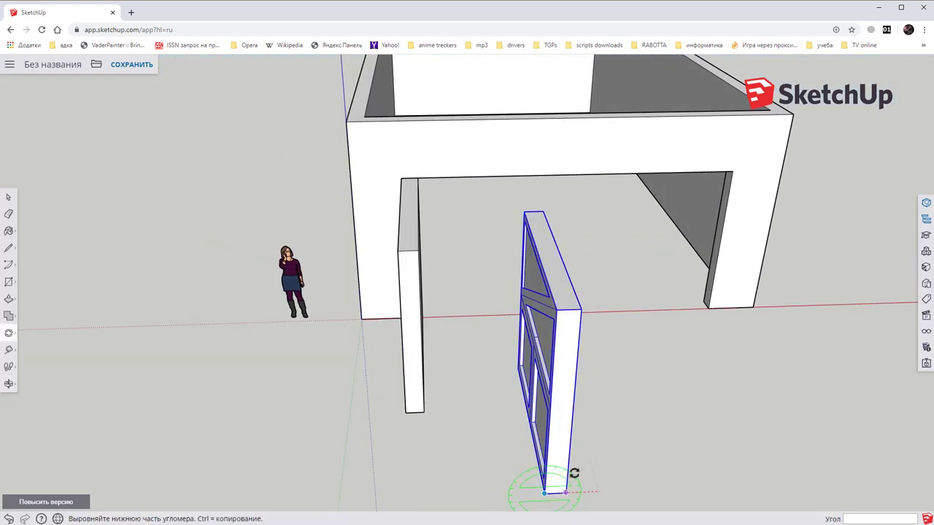
click(517, 368)
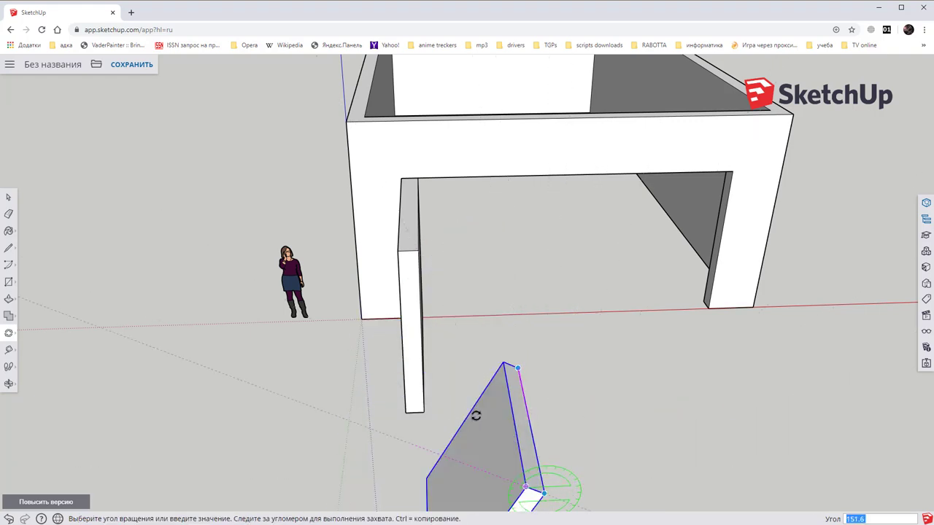
click(493, 387)
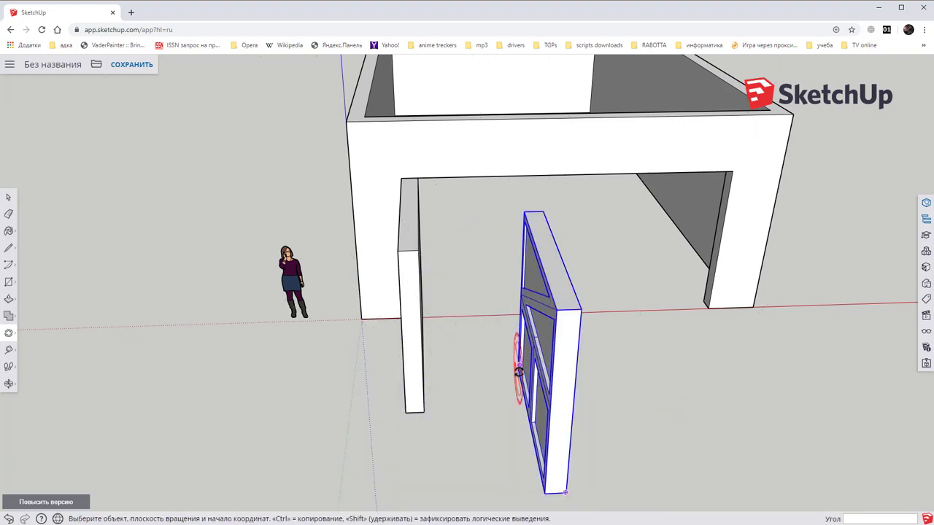
click(518, 370)
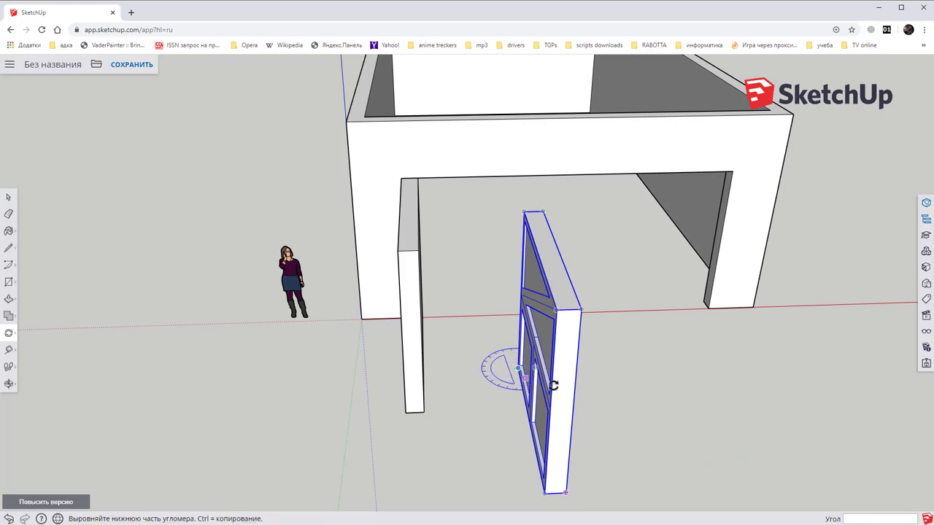
click(545, 495)
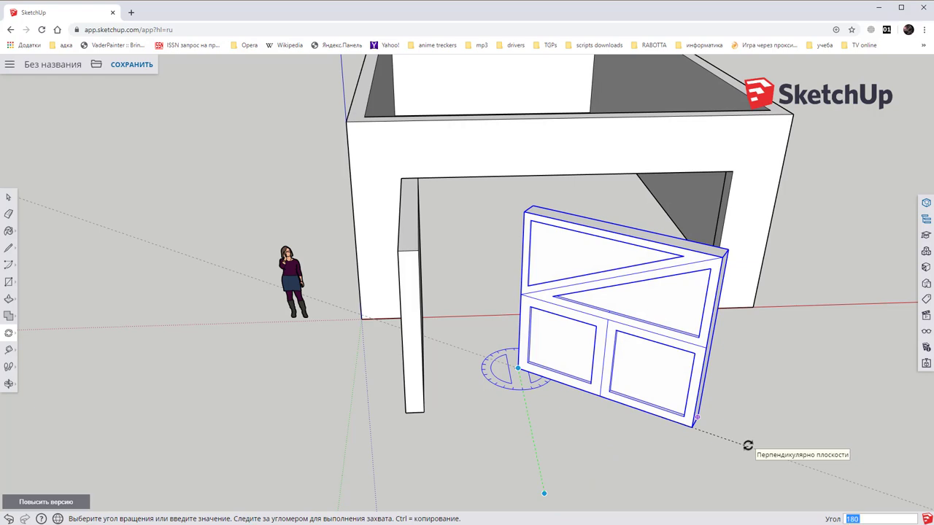
click(748, 445)
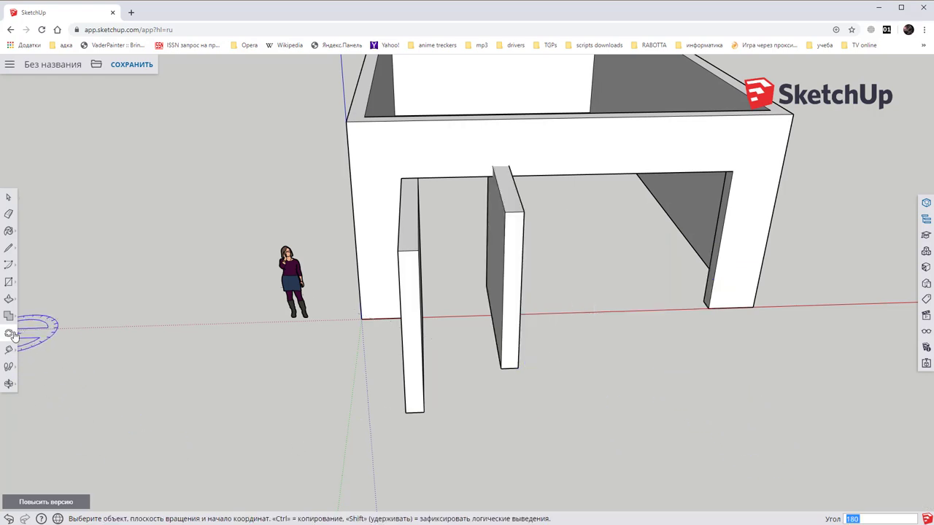
click(32, 314)
Step: Move the rotated leaf to the opening's right edge, facing the left leaf
drag(604, 361, 564, 354)
key(m)
middle_drag(564, 355, 500, 329)
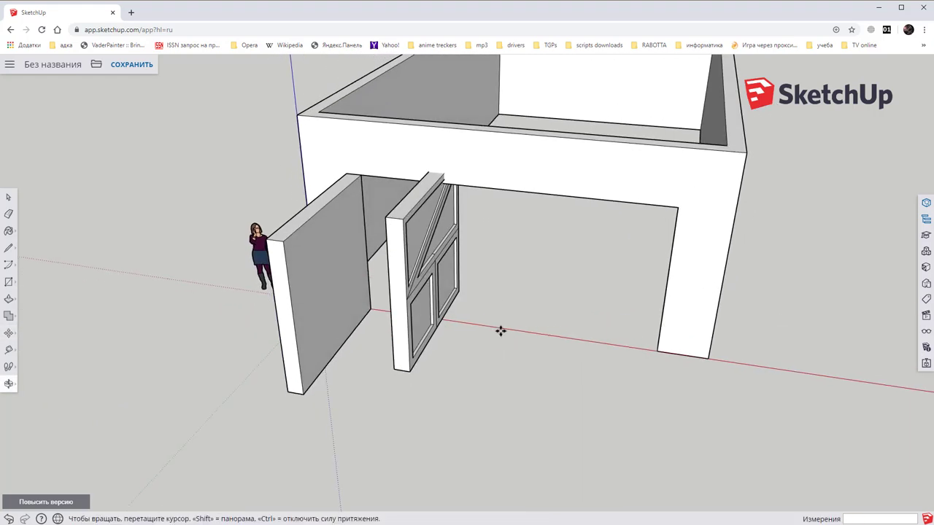
click(461, 293)
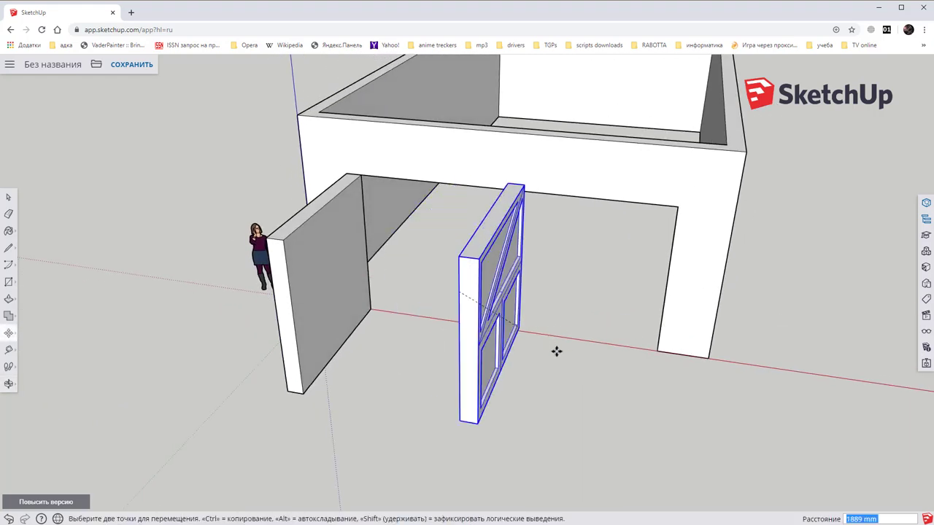
mouse_move(635, 354)
middle_down()
mouse_move(795, 390)
mouse_move(818, 373)
middle_up()
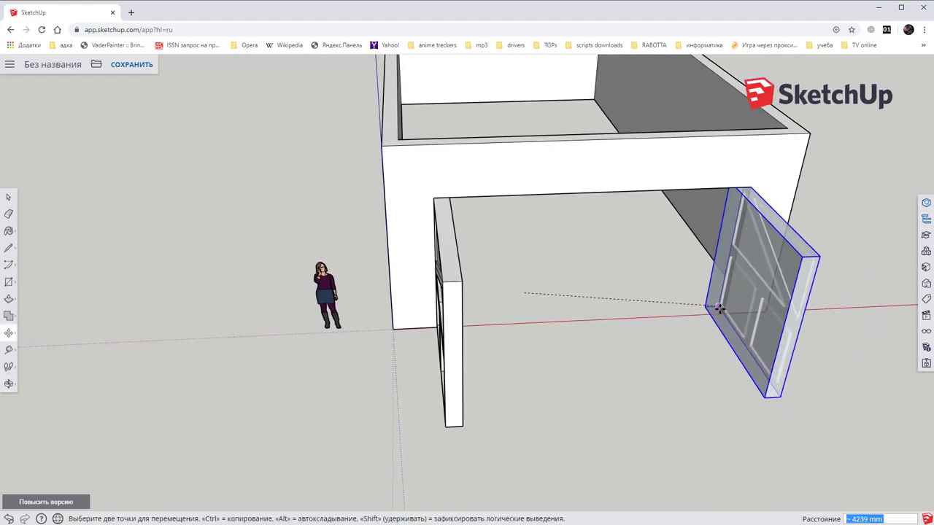
click(713, 338)
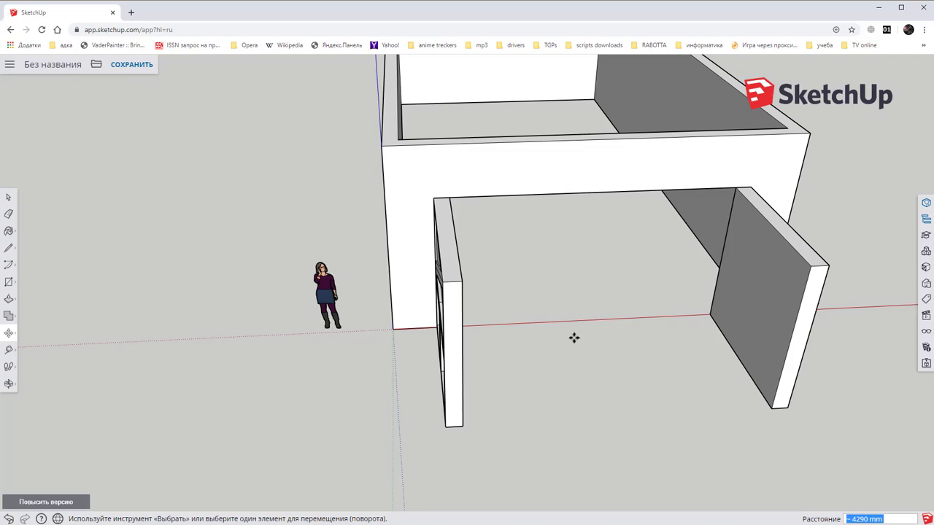
mouse_move(577, 324)
middle_down()
mouse_move(321, 177)
mouse_move(803, 231)
mouse_move(494, 211)
mouse_move(625, 225)
mouse_move(619, 207)
mouse_move(687, 211)
mouse_move(500, 265)
mouse_move(500, 283)
middle_up()
key(m)
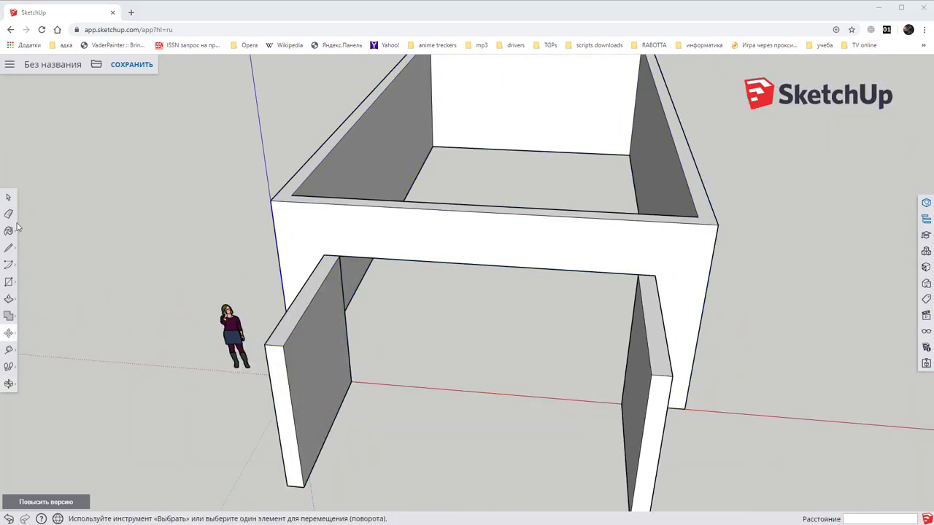
Step: Push the left door leaf's back face inward 77 mm with Push/Pull
click(9, 299)
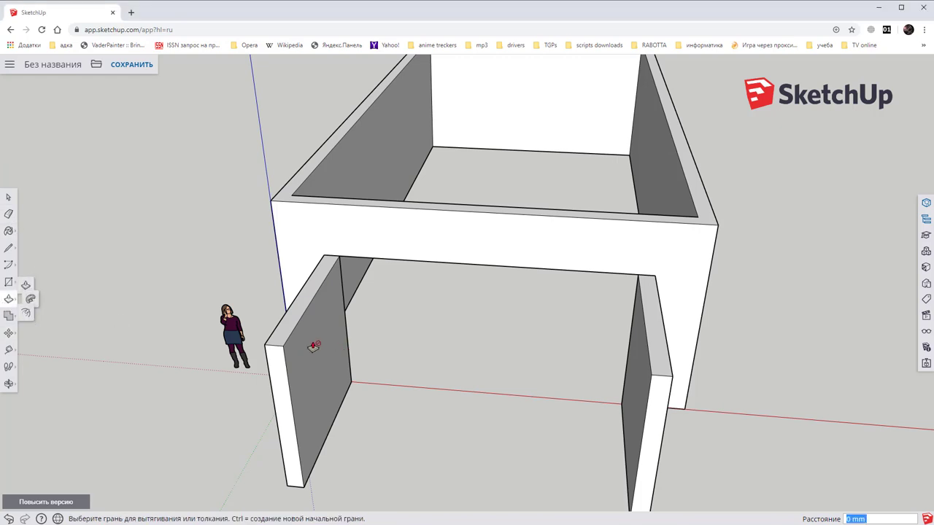
click(10, 195)
double_click(321, 369)
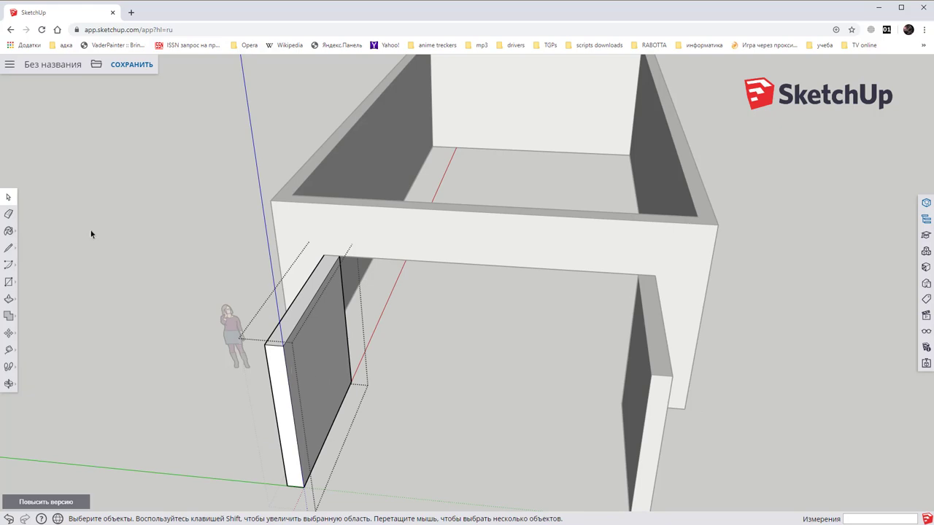
click(324, 332)
double_click(324, 346)
click(9, 299)
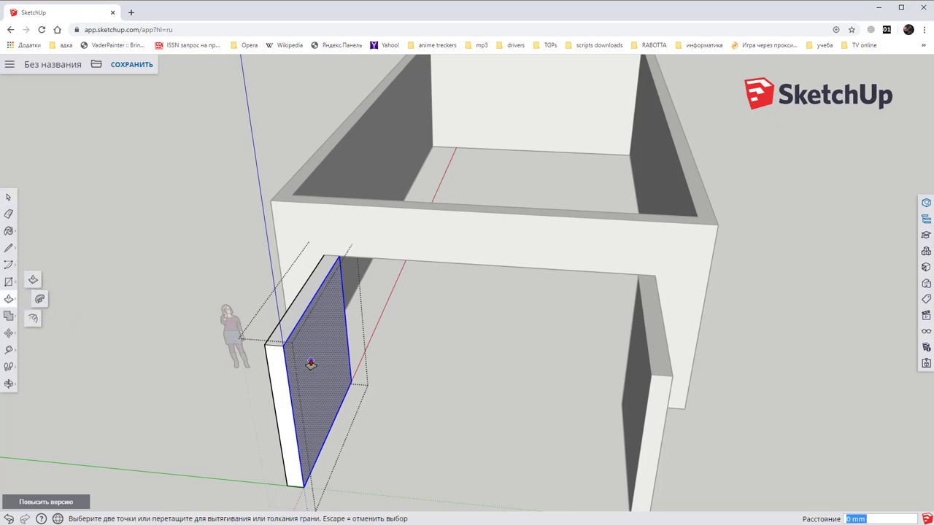
click(309, 362)
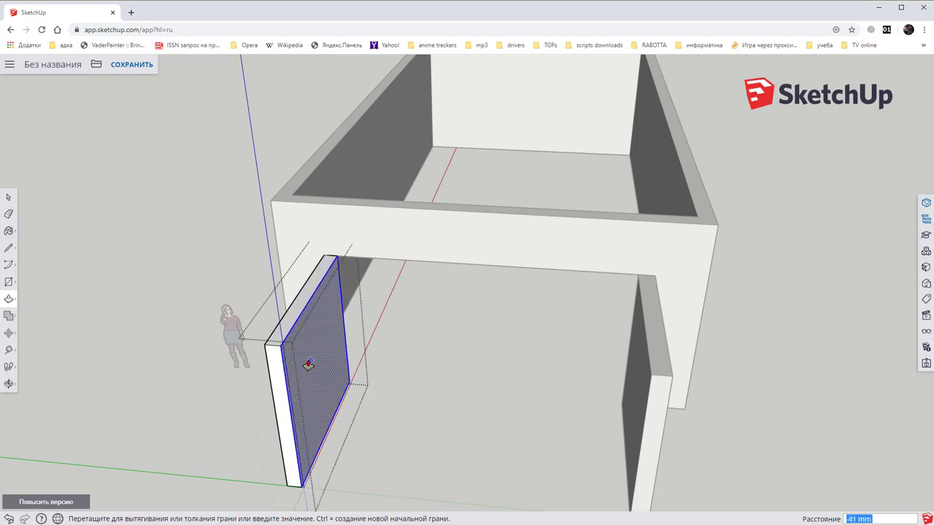
click(307, 362)
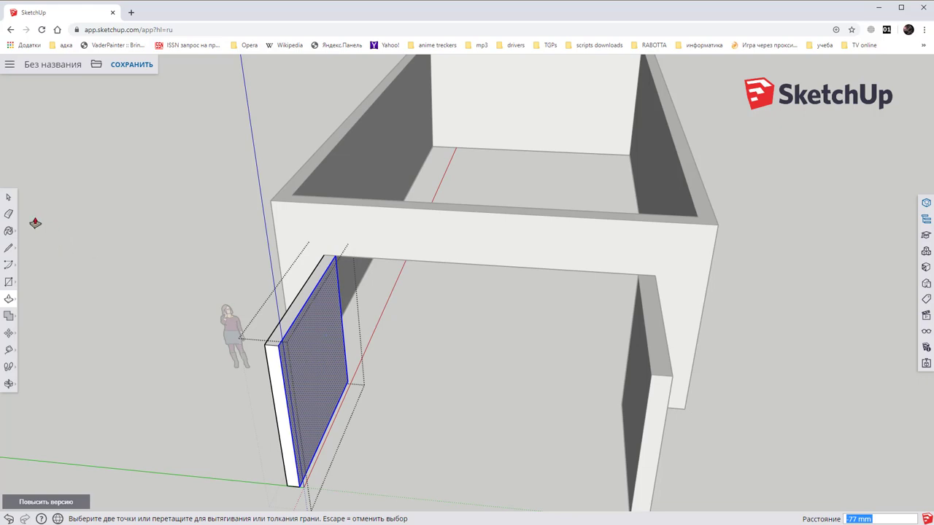
click(10, 198)
click(421, 365)
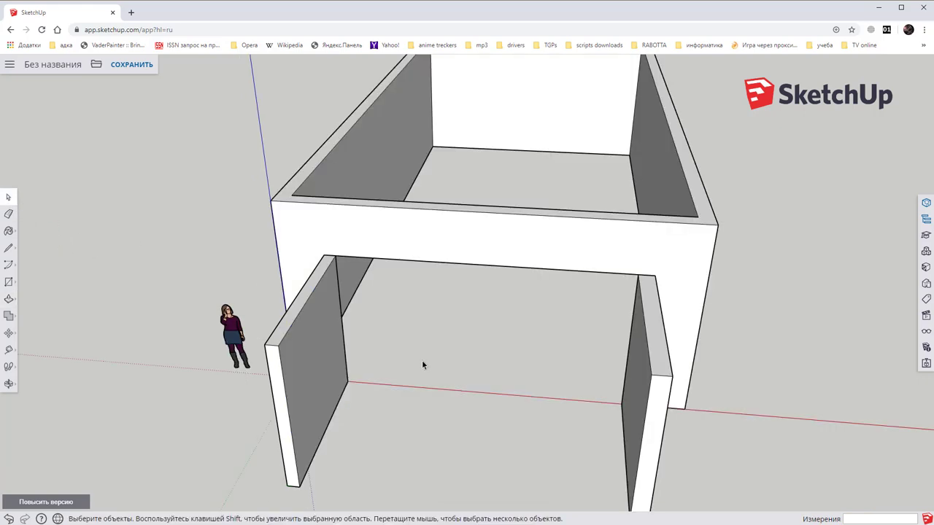
Step: Begin pushing the right leaf's back face inward, exposing its panels (about -271 mm)
triple_click(642, 360)
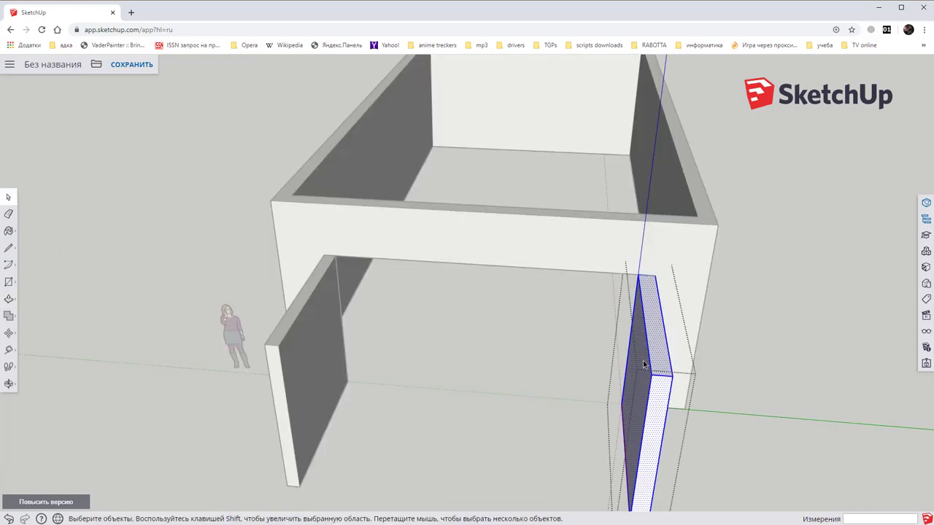
middle_drag(663, 346, 528, 319)
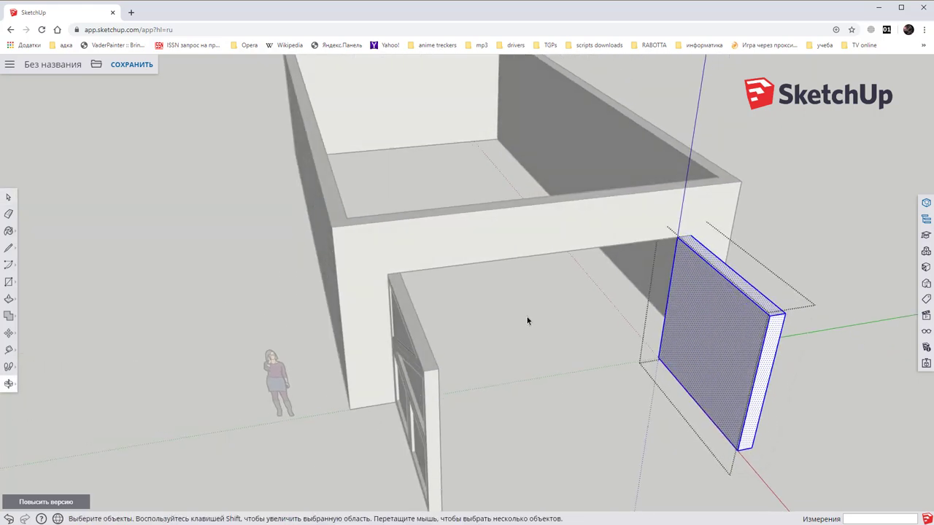
click(9, 301)
click(725, 326)
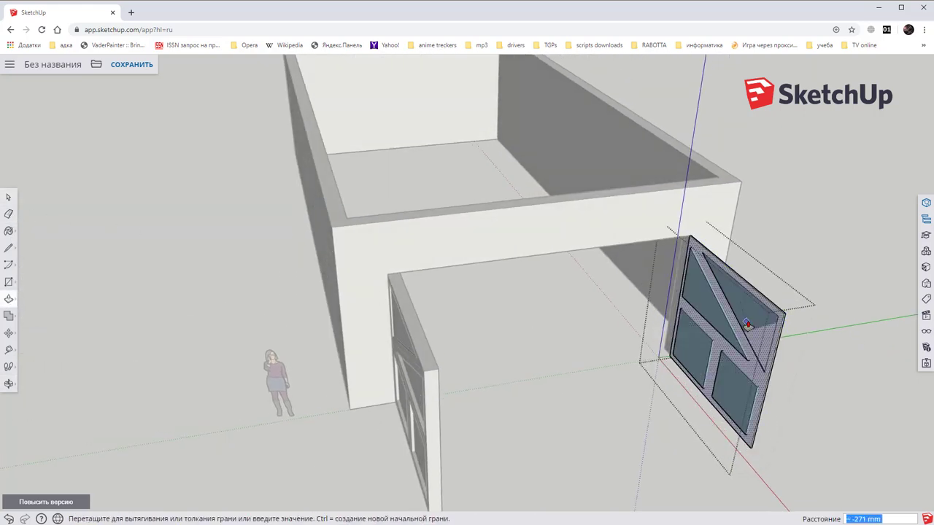
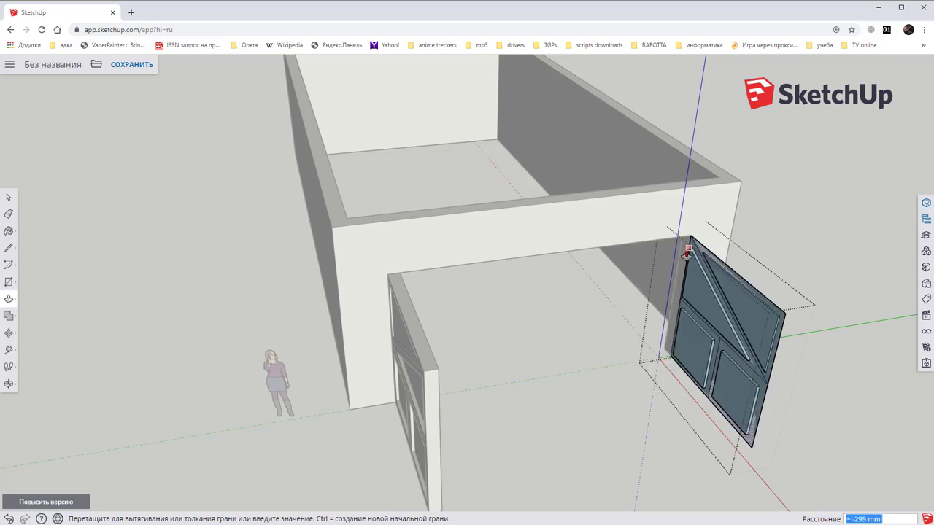
Step: Commit the gate panel pushed in by 81 mm, then orbit to the long box building
middle_drag(687, 257, 658, 320)
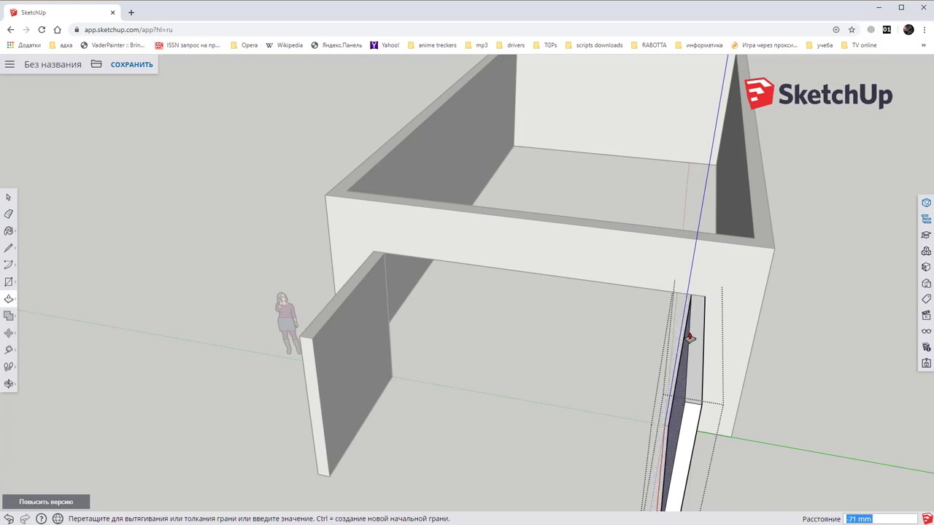
click(690, 338)
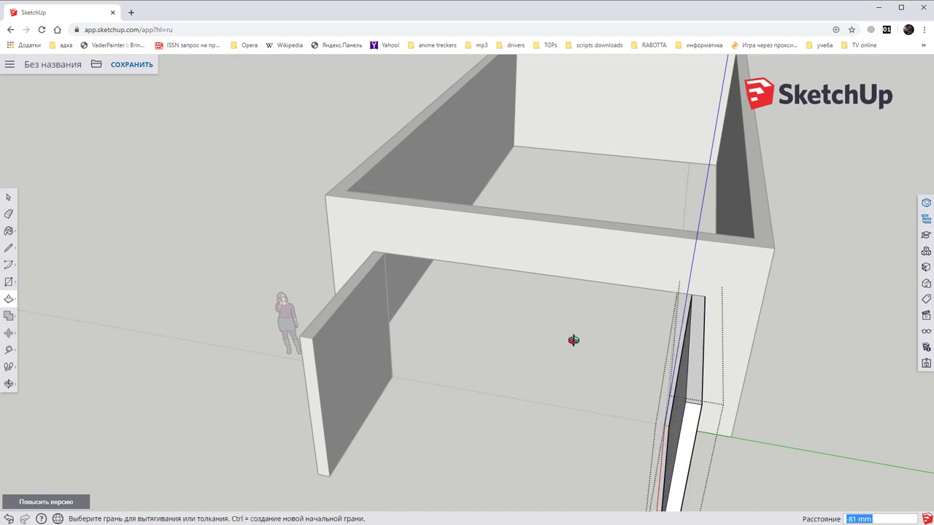
mouse_move(574, 340)
middle_down()
mouse_move(702, 323)
mouse_move(675, 327)
mouse_move(465, 217)
mouse_move(475, 217)
mouse_move(182, 194)
mouse_move(175, 207)
middle_up()
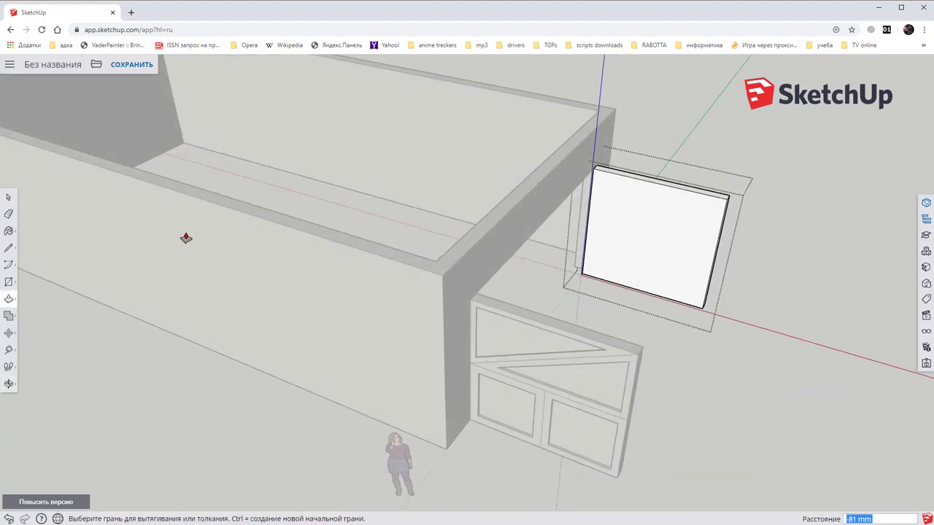
mouse_move(178, 231)
middle_down()
mouse_move(511, 312)
mouse_move(357, 244)
middle_up()
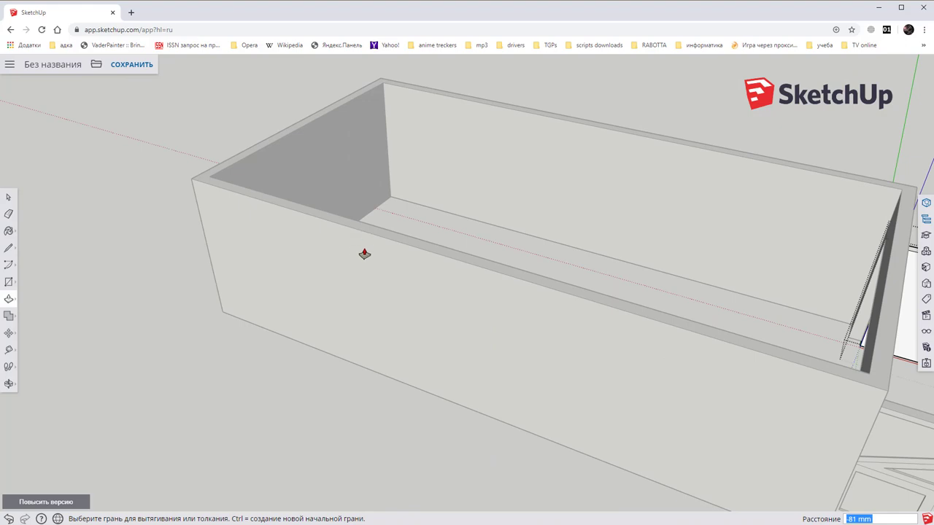
Step: Inside the box group, draw a door-sized rectangle on the front wall near its left end
key(space)
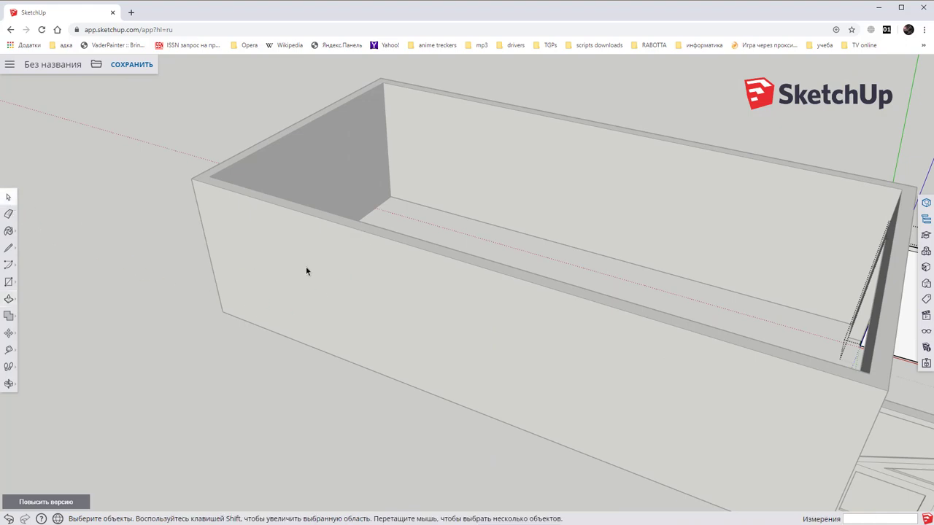
double_click(306, 269)
triple_click(306, 270)
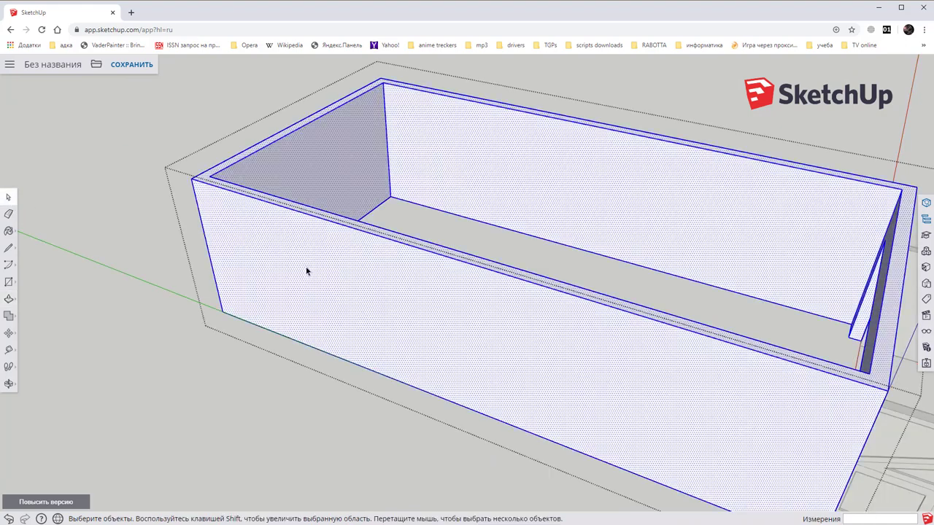
click(9, 283)
click(249, 322)
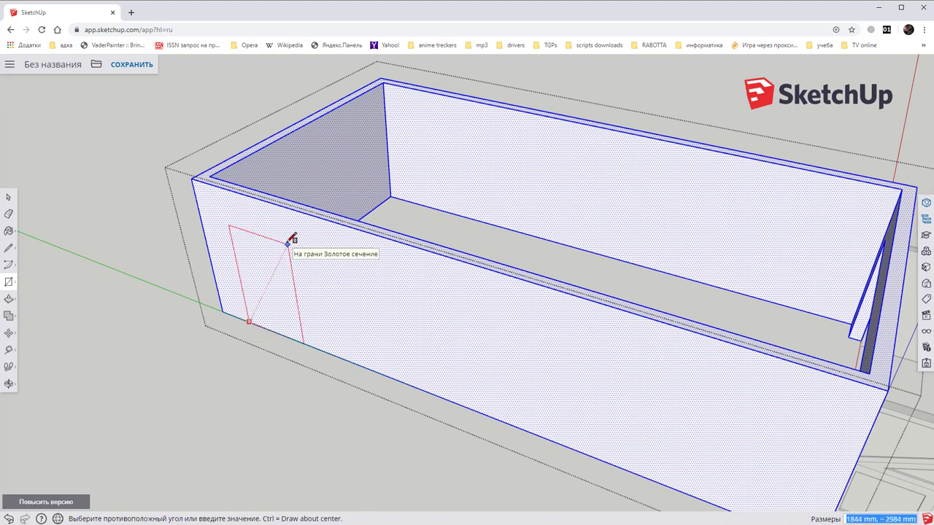
click(291, 238)
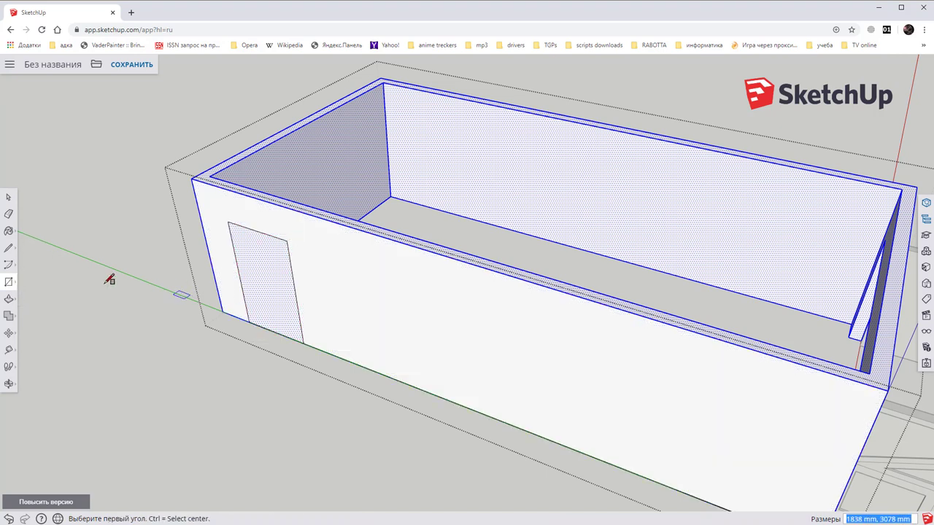
Step: Push the doorway rectangle through the wall by 299 mm and exit the group
click(9, 301)
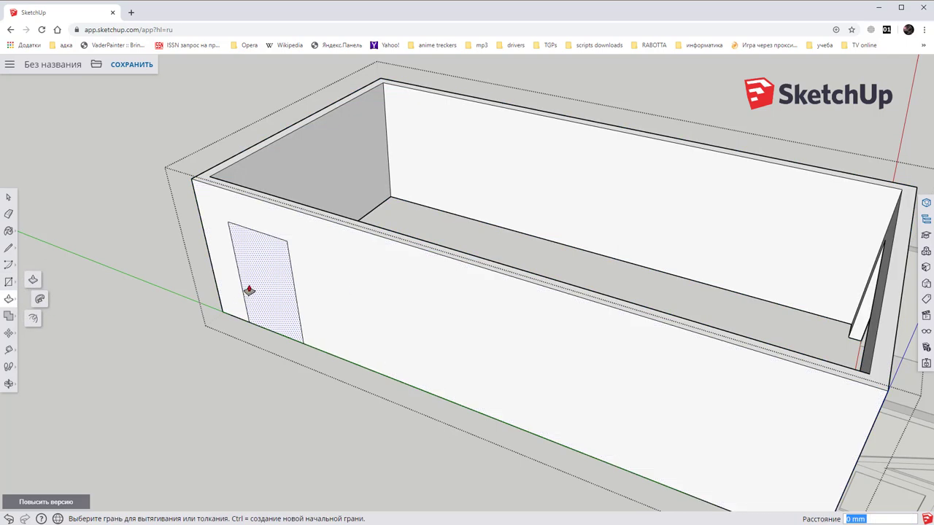
click(248, 285)
click(421, 214)
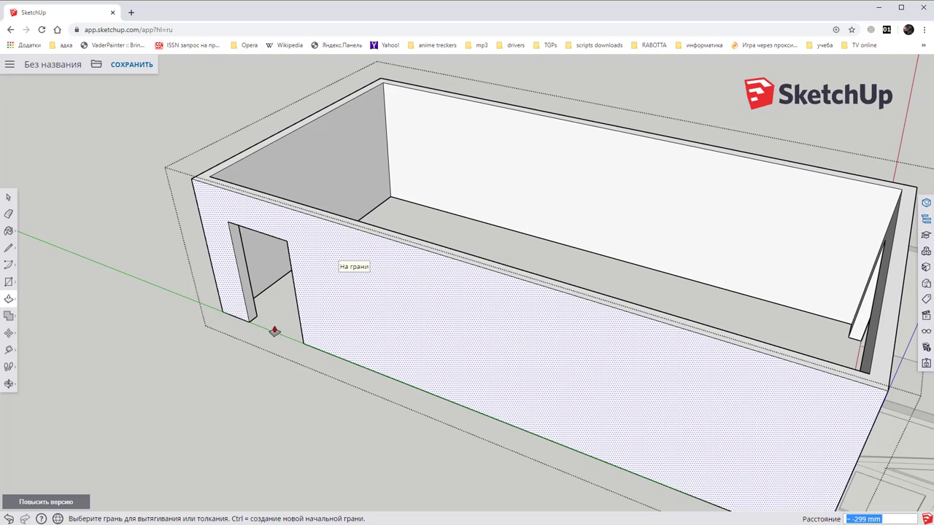
click(8, 197)
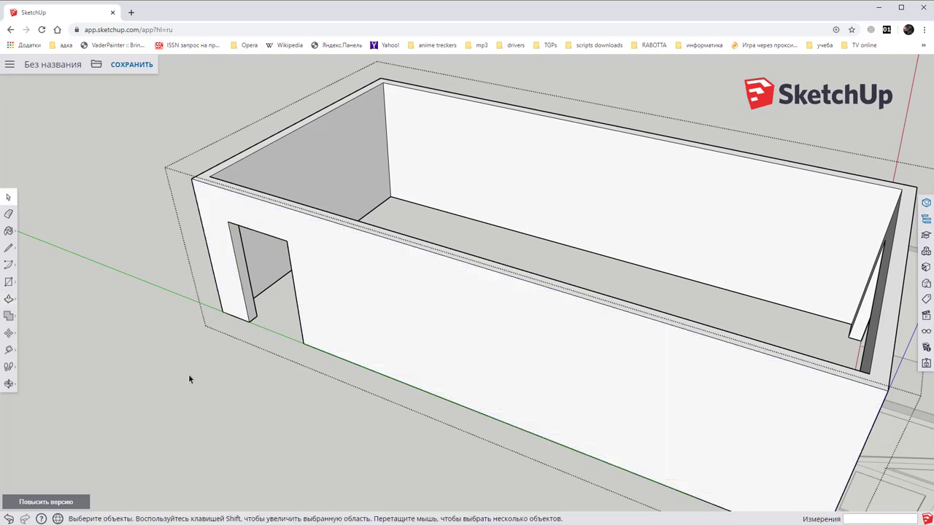
click(188, 373)
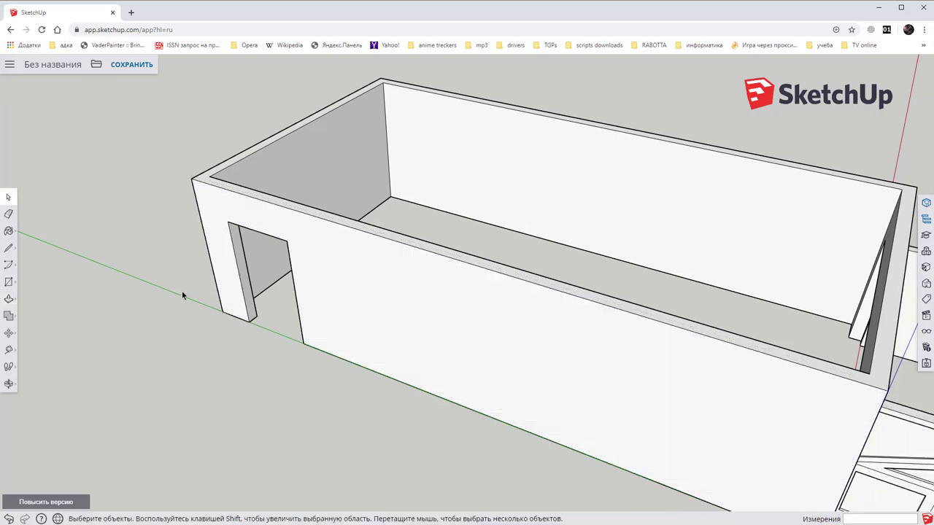
scroll(312, 312, down, 3)
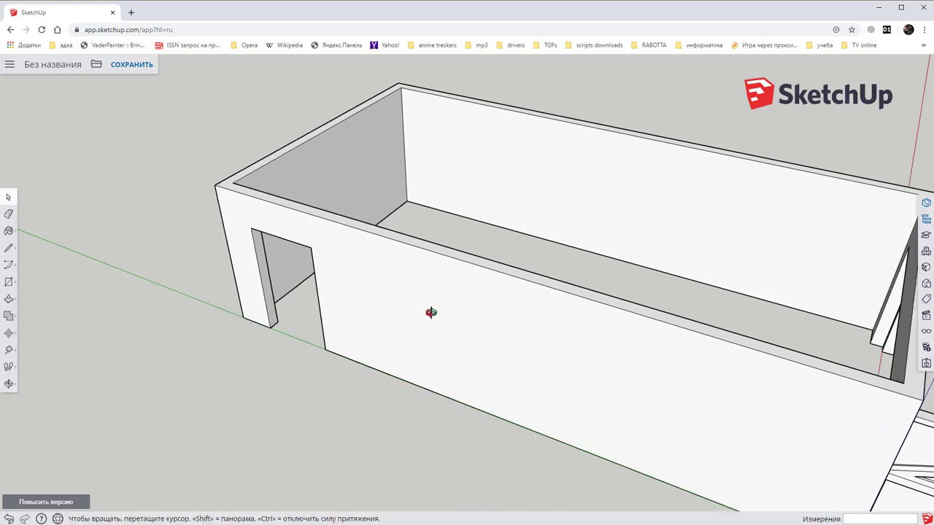
middle_drag(431, 308, 527, 300)
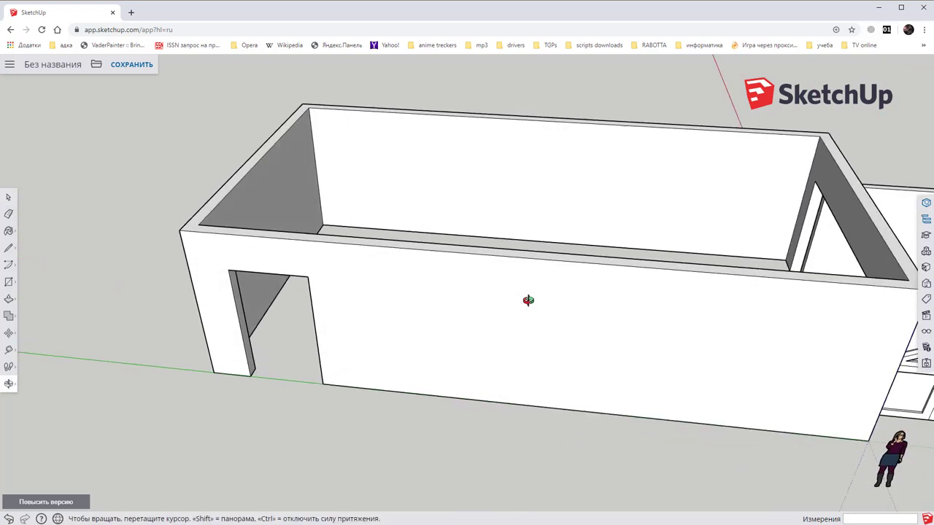
Step: Draw a rectangle across the doorway floor and pull it up 3078 mm into a door slab
click(9, 283)
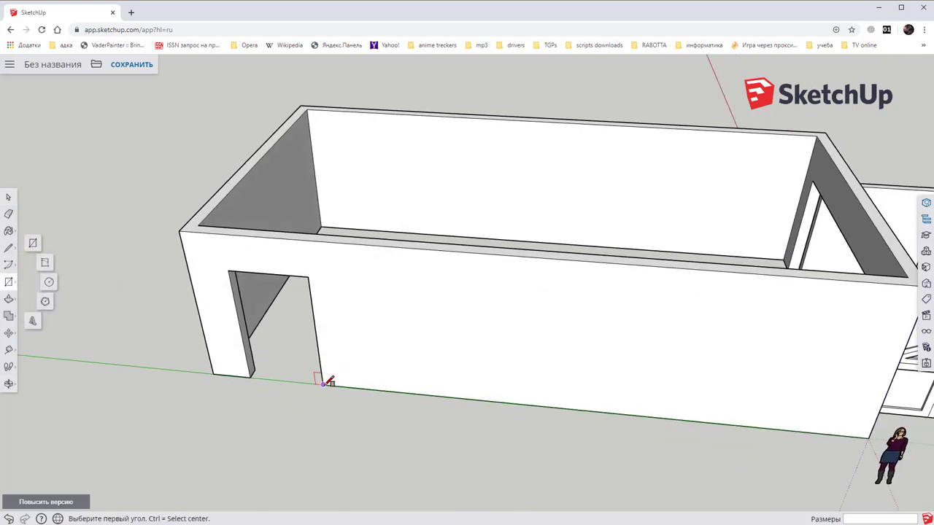
click(323, 383)
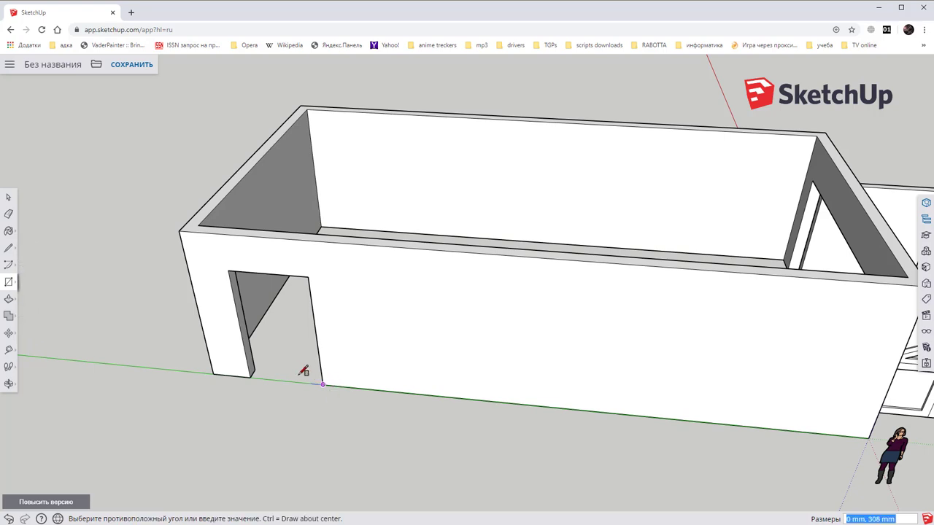
click(252, 370)
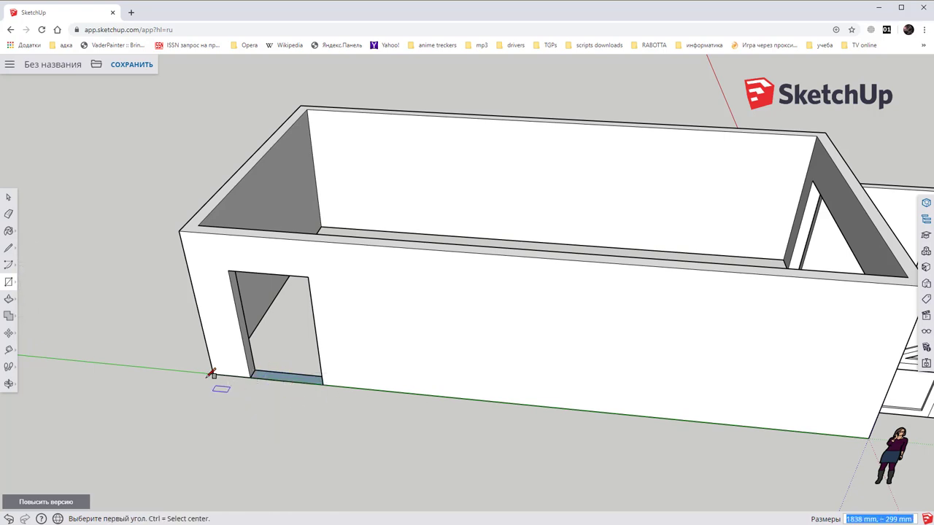
click(8, 299)
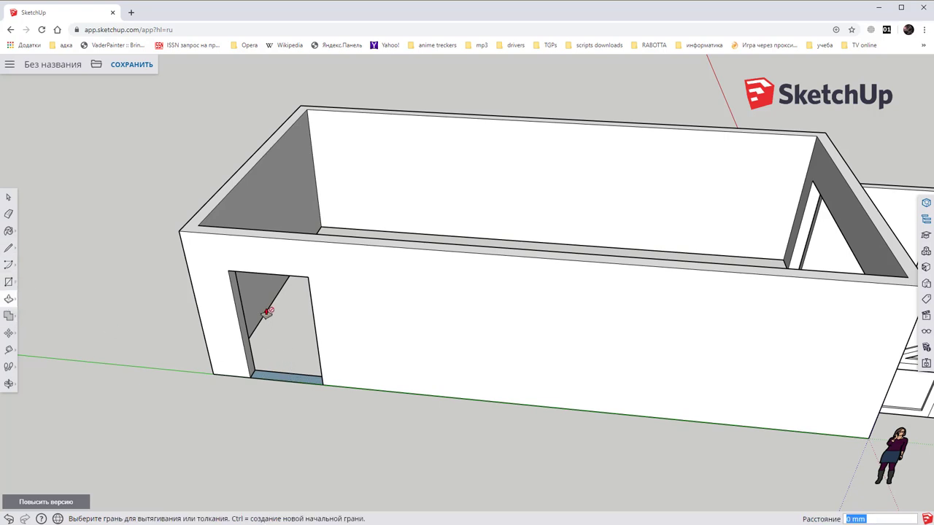
scroll(288, 378, up, 2)
scroll(290, 377, up, 2)
click(270, 377)
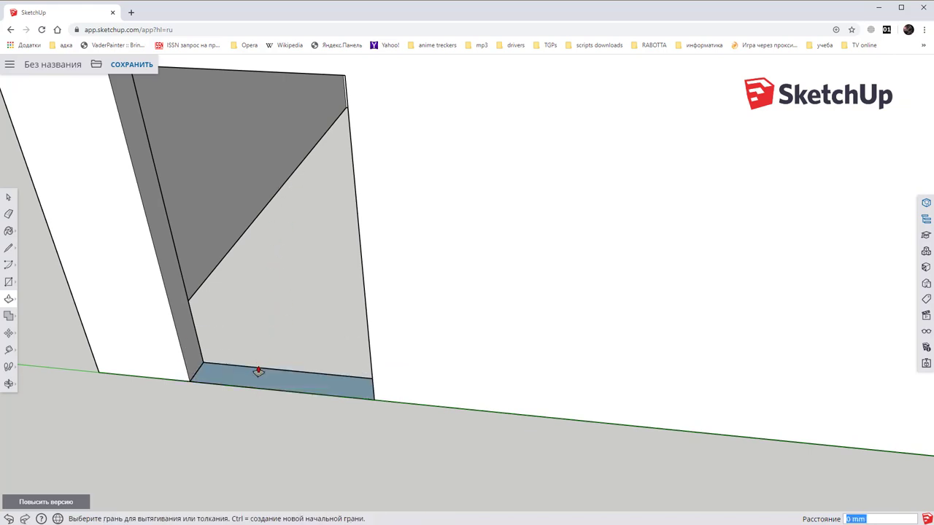
click(258, 372)
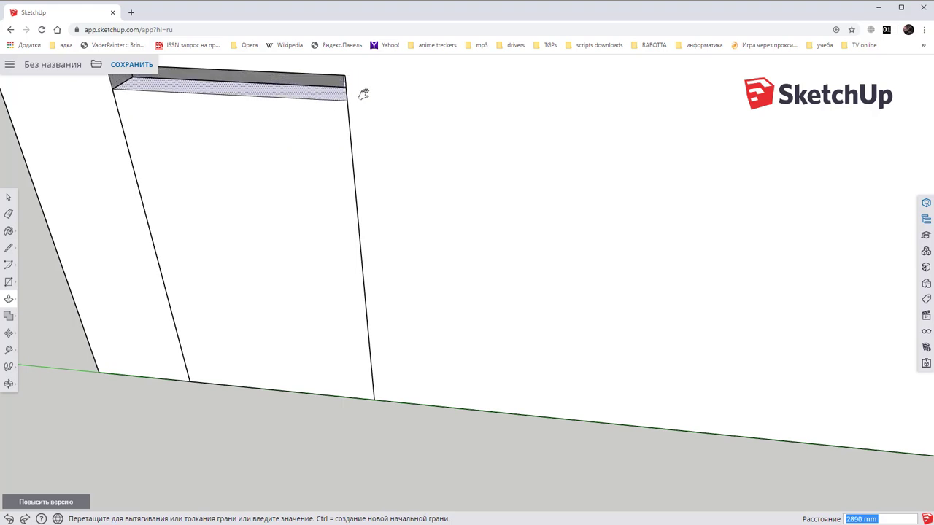
shift+middle_drag(363, 94, 375, 244)
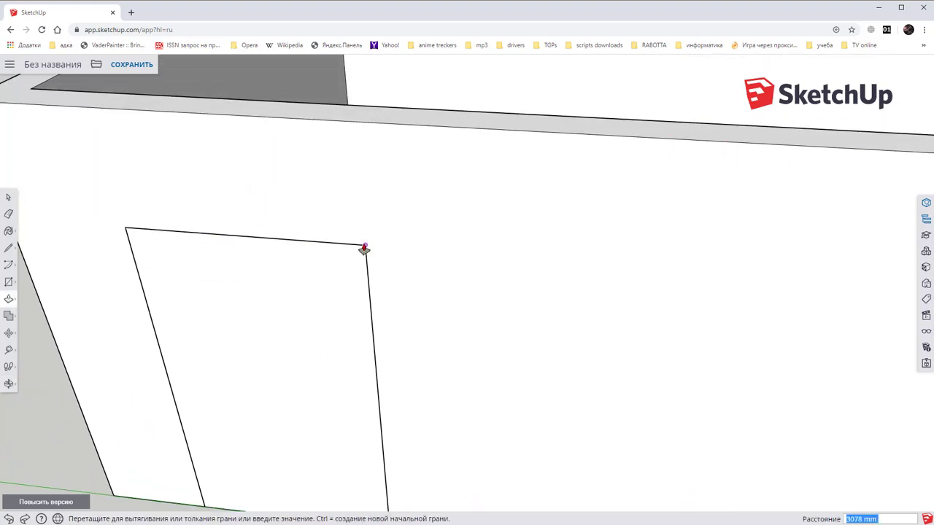
click(364, 249)
scroll(369, 325, down, 2)
scroll(367, 328, down, 2)
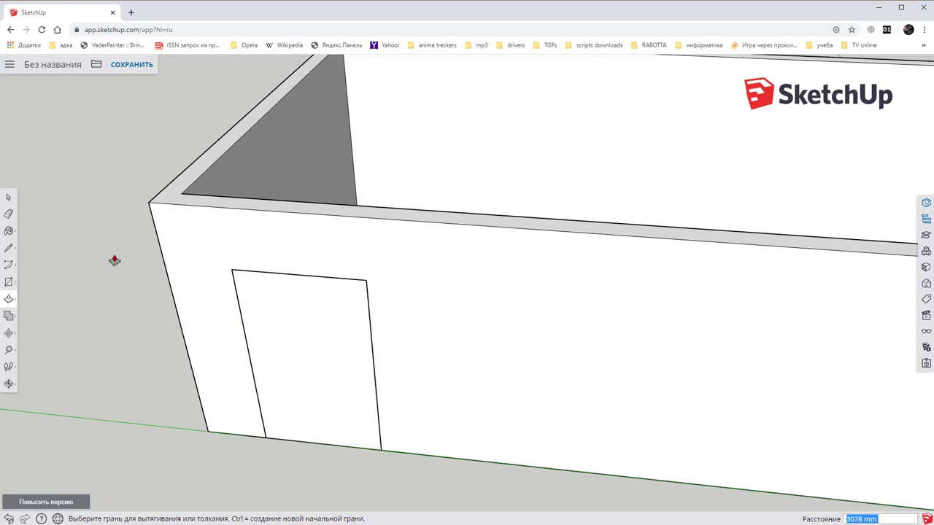
Step: Make the door slab's face into its own group with Создать группу
key(space)
click(329, 344)
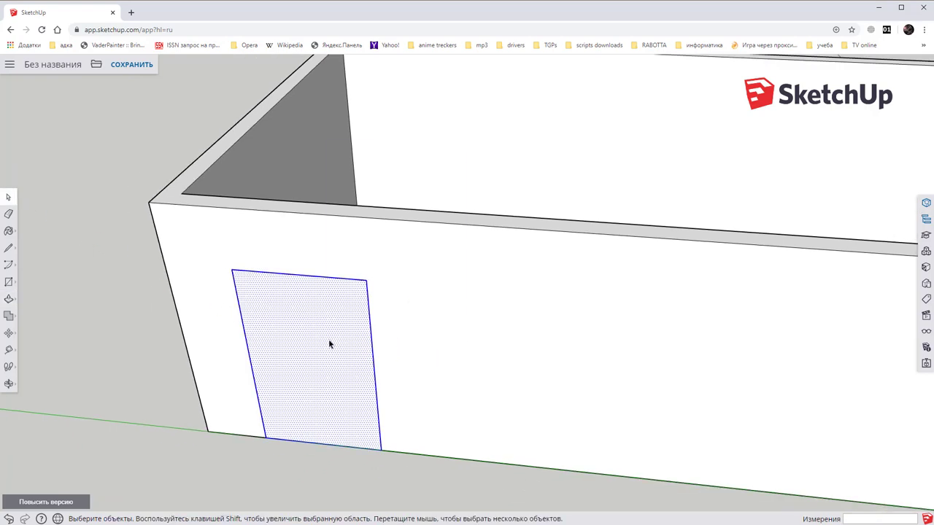
right_click(329, 344)
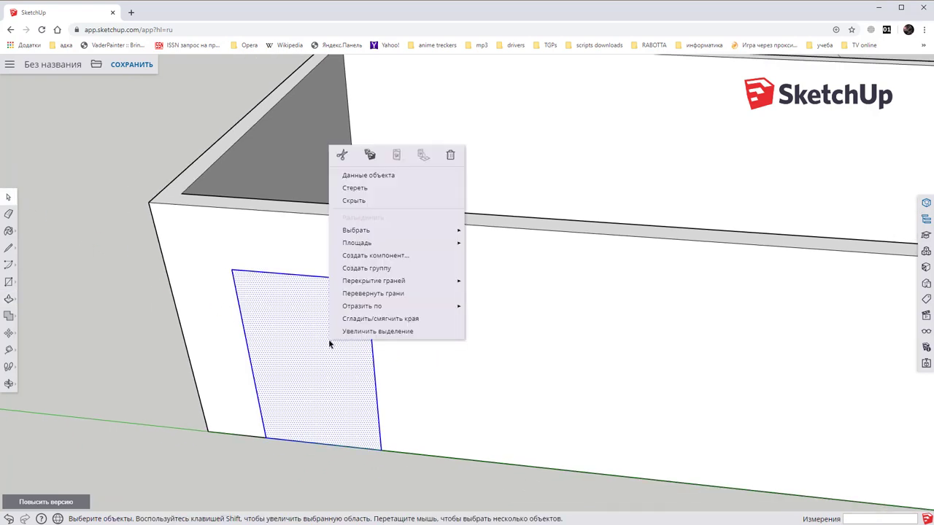
click(391, 271)
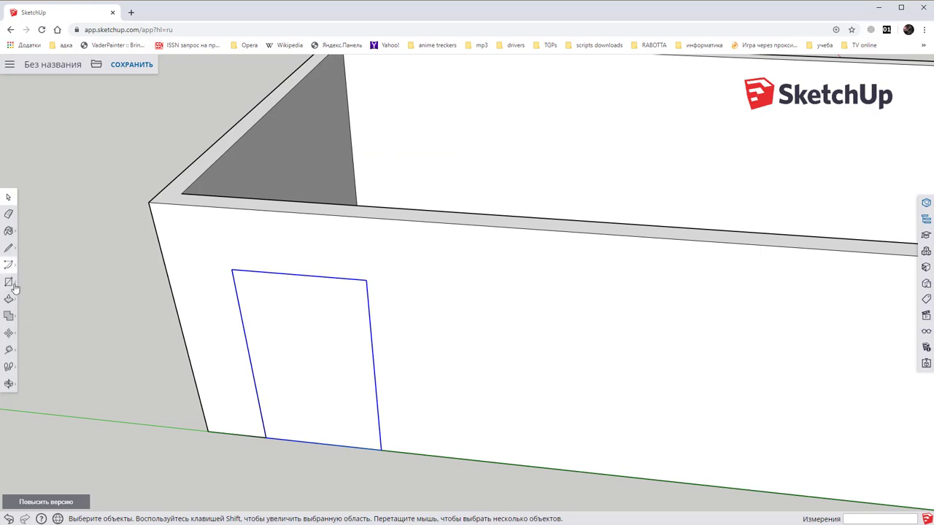
Step: Rotate the door slab 90° about its corner so it swings open outside the doorway
click(10, 336)
click(35, 331)
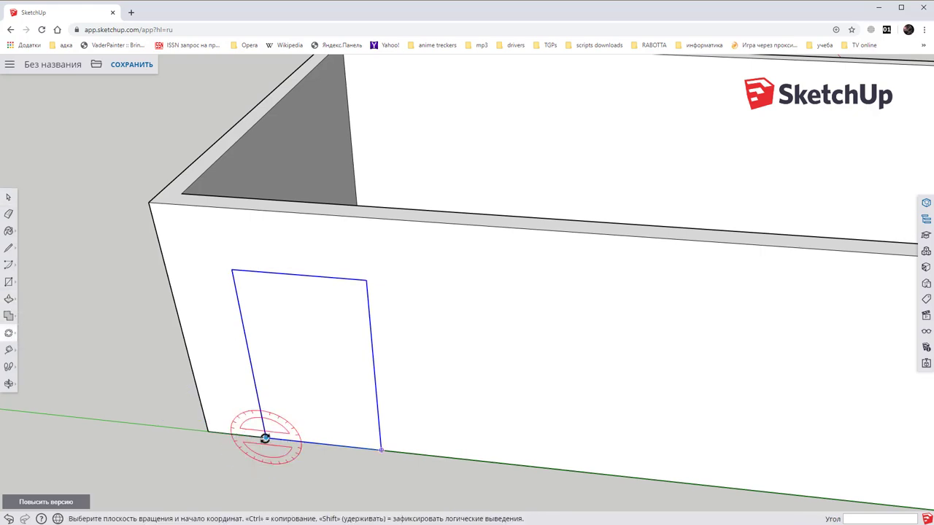
middle_drag(268, 437, 269, 466)
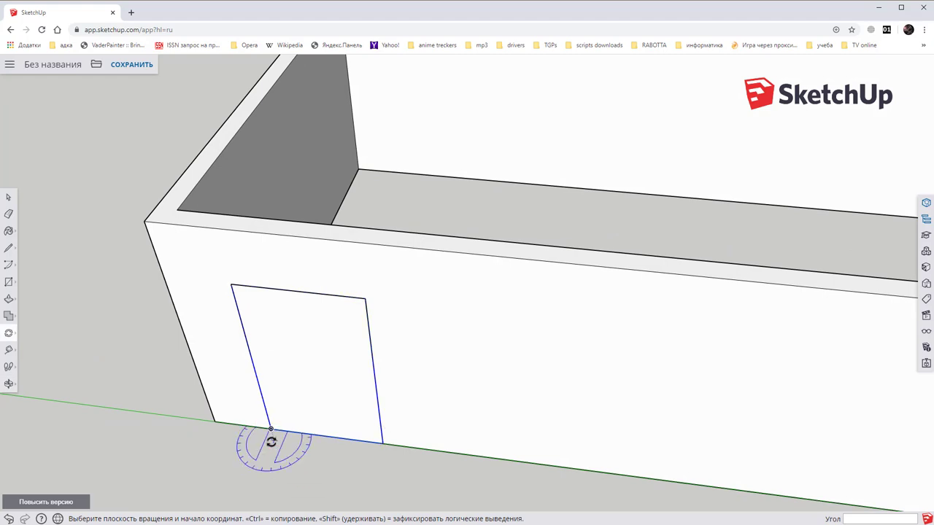
click(271, 429)
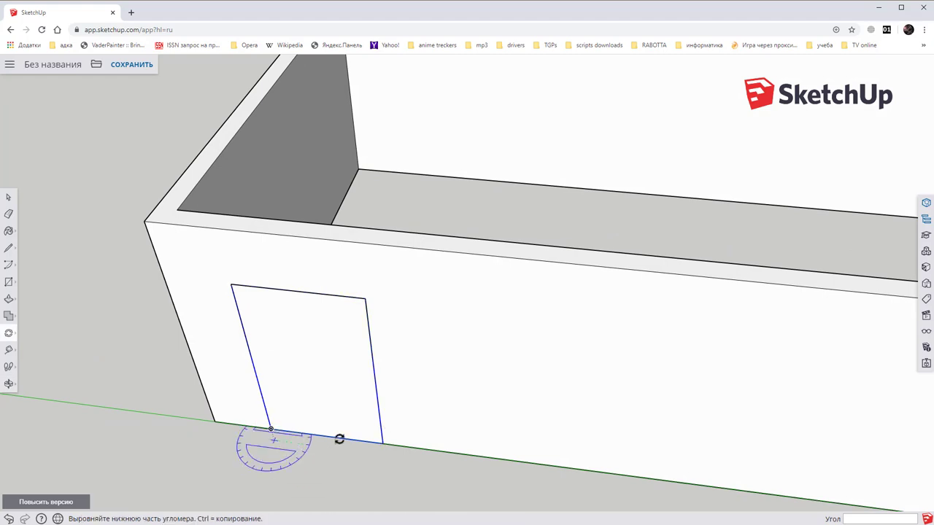
click(381, 443)
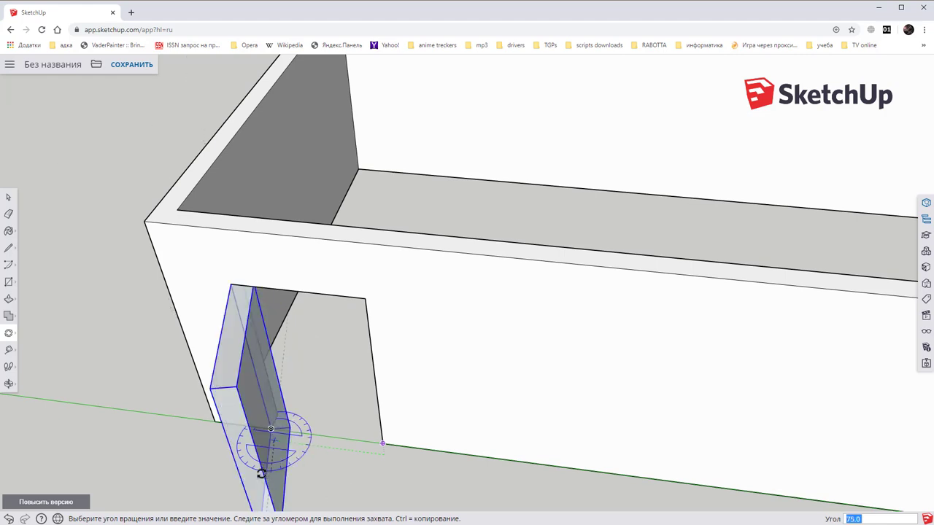
click(259, 472)
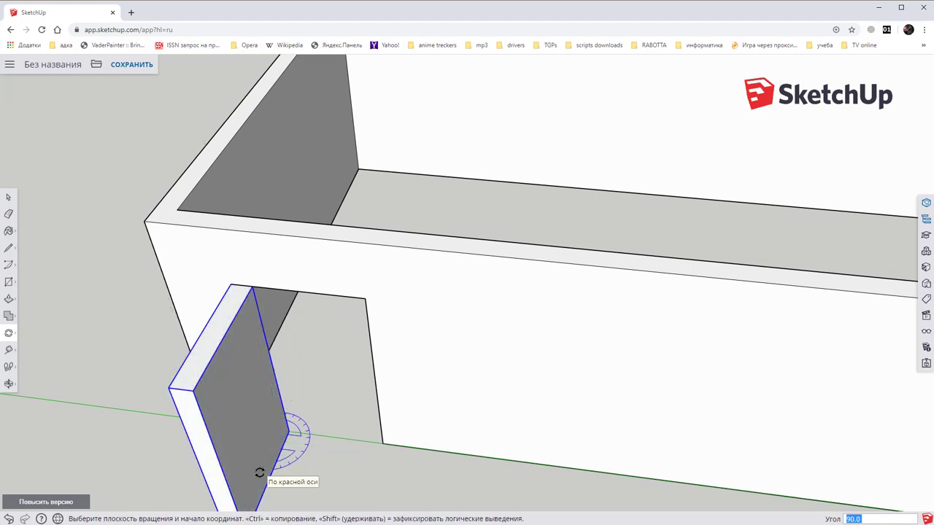
Step: Inside the door group, push the panel face 195 mm, then close the group
key(space)
double_click(251, 412)
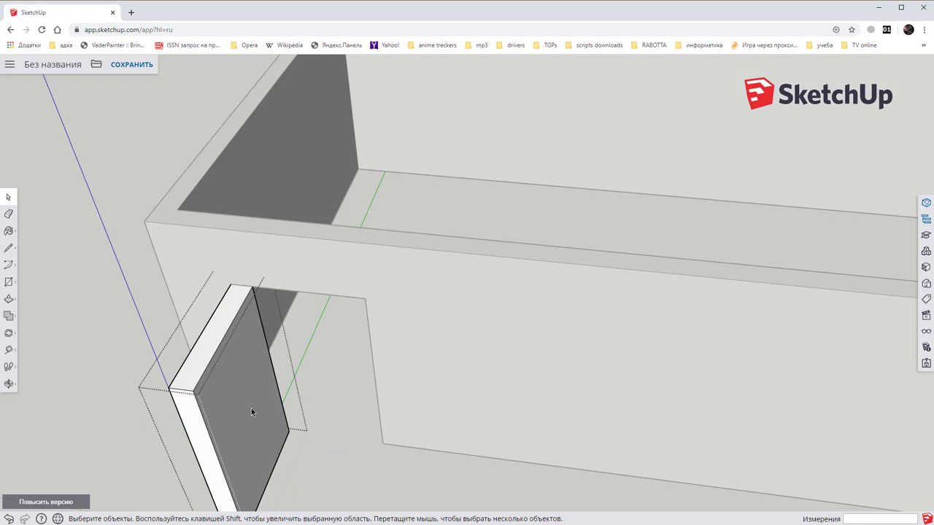
click(251, 412)
click(9, 299)
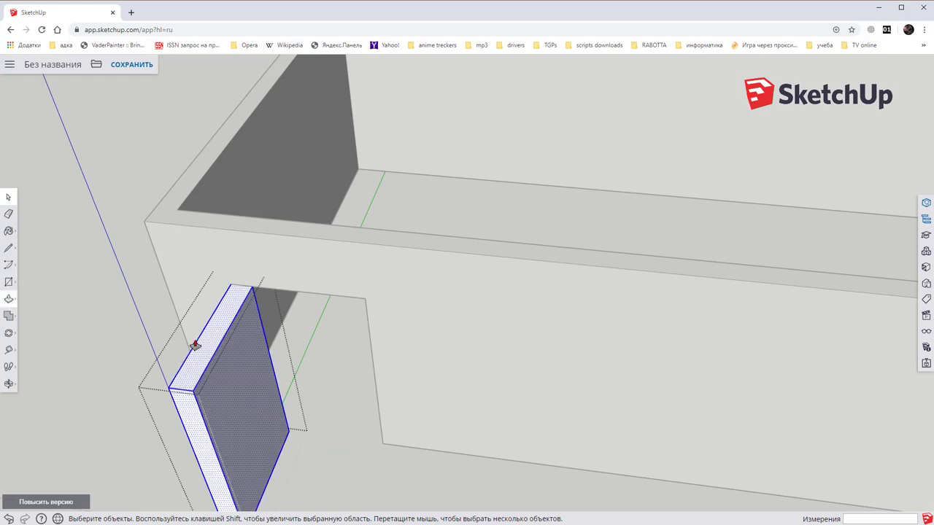
click(235, 373)
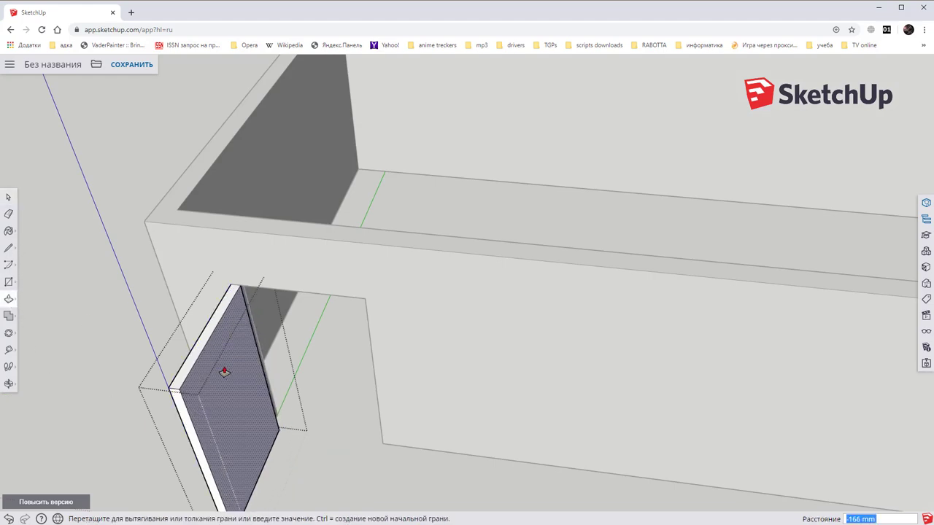
click(222, 370)
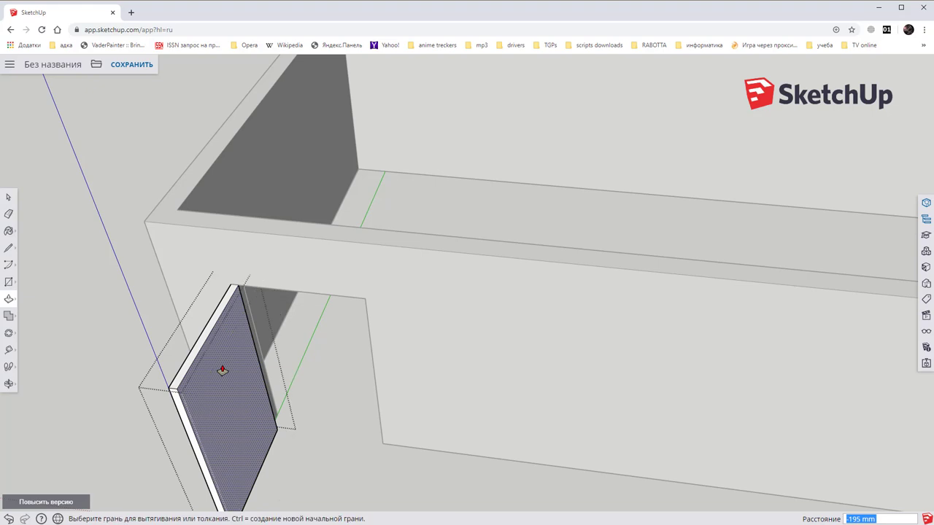
key(space)
key(Escape)
middle_drag(299, 425, 317, 454)
scroll(339, 411, down, 2)
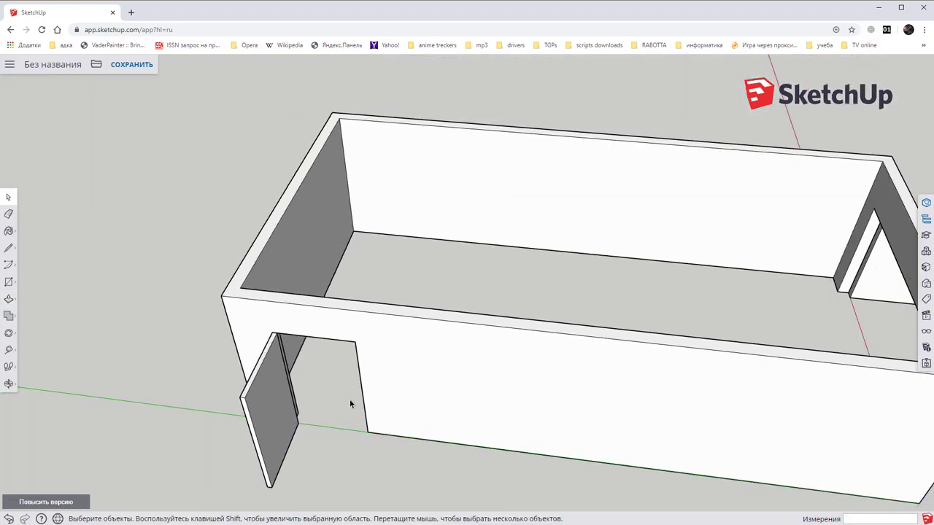
middle_drag(350, 404, 602, 312)
middle_drag(654, 275, 588, 254)
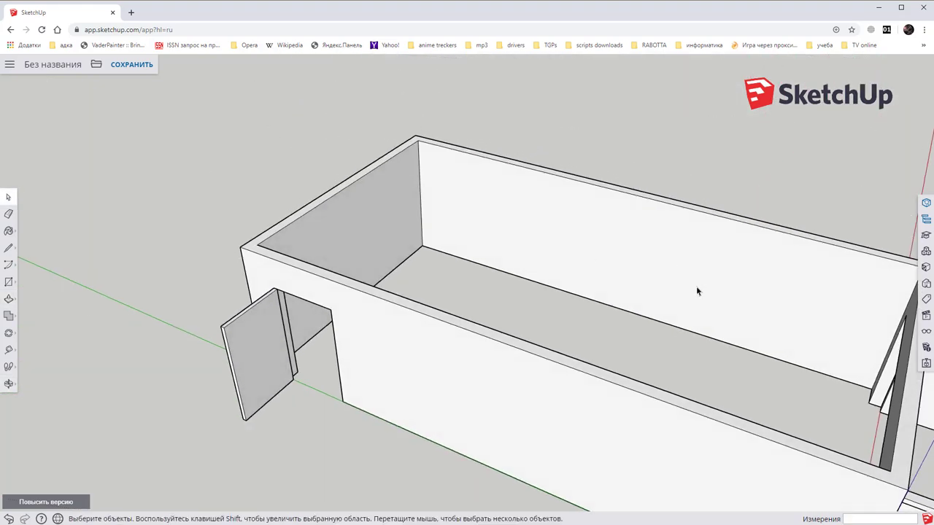
middle_drag(683, 277, 590, 267)
middle_drag(668, 350, 565, 285)
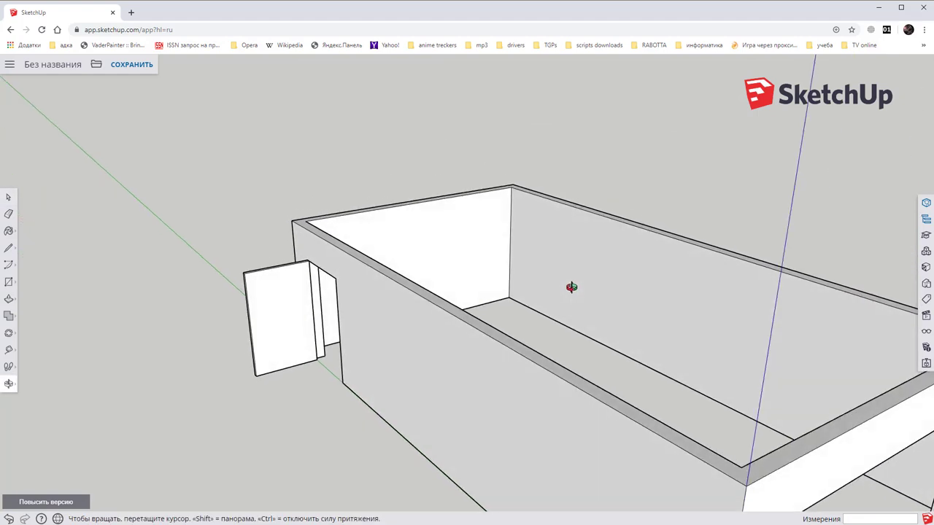
Step: Draw a line from the wall's top front corner along the red axis
mouse_move(663, 329)
middle_down()
mouse_move(518, 254)
mouse_move(482, 248)
middle_up()
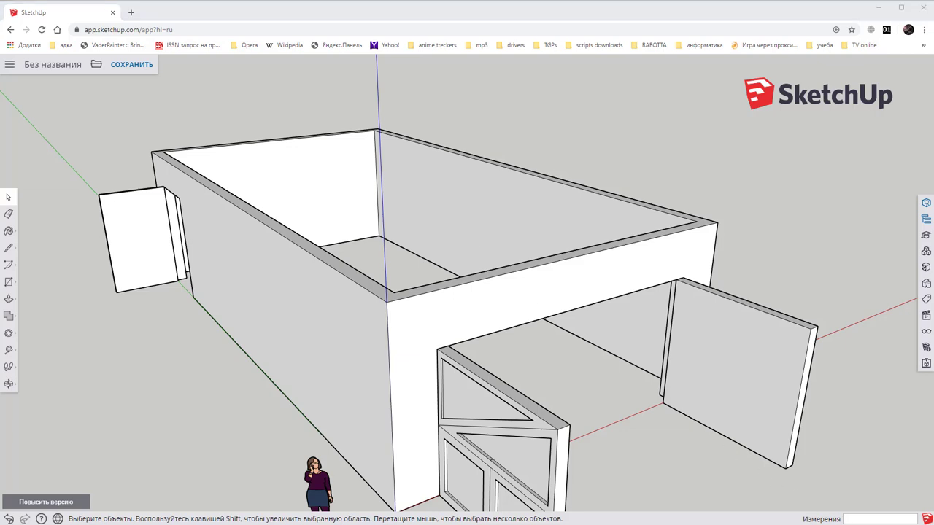
click(9, 248)
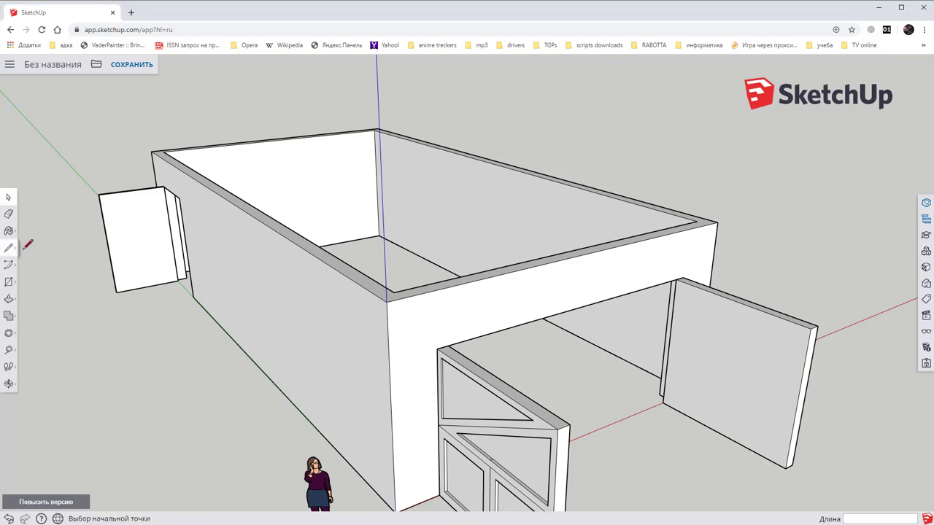
click(386, 301)
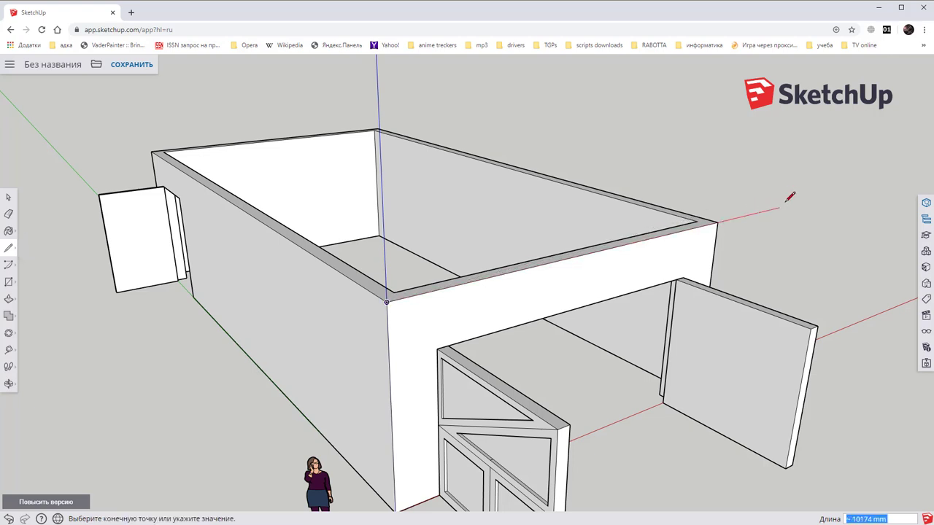
click(790, 205)
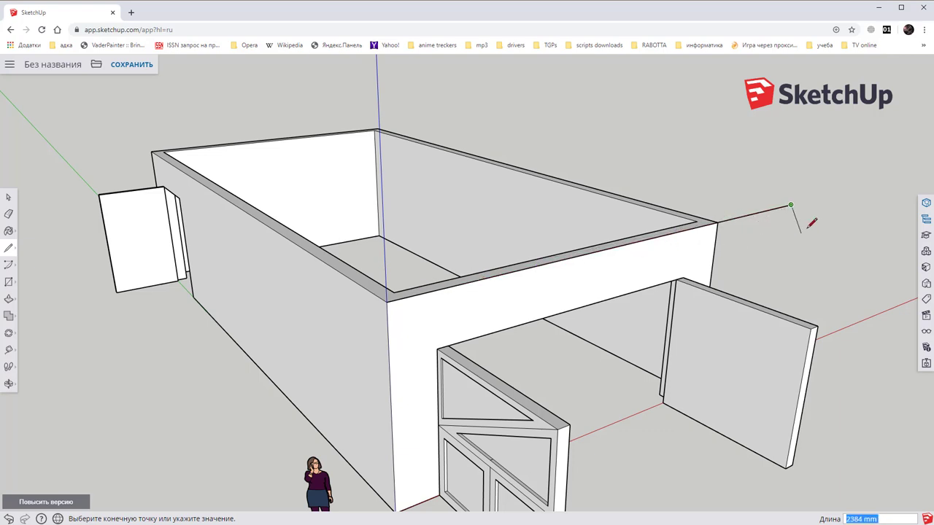
key(Escape)
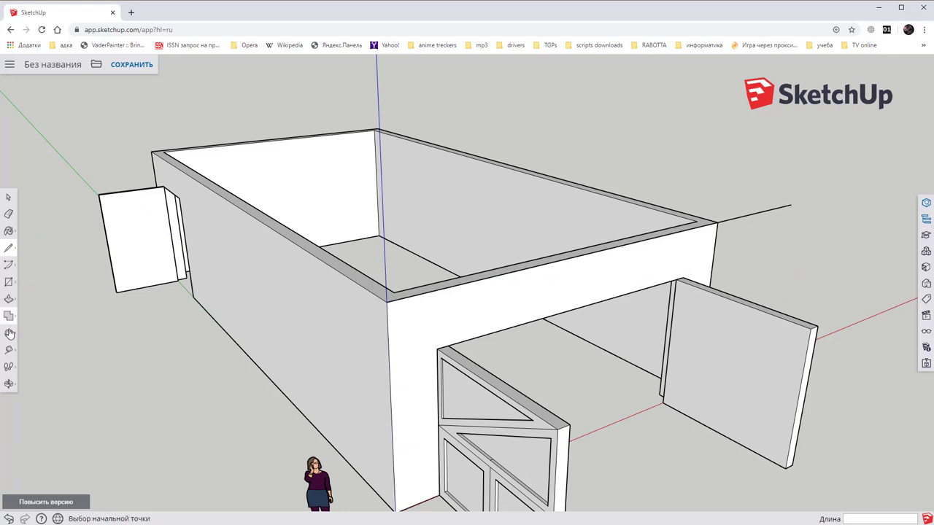
Step: Rotate that line about the wall corner to tilt it up 23.8° as the roof pitch
click(9, 332)
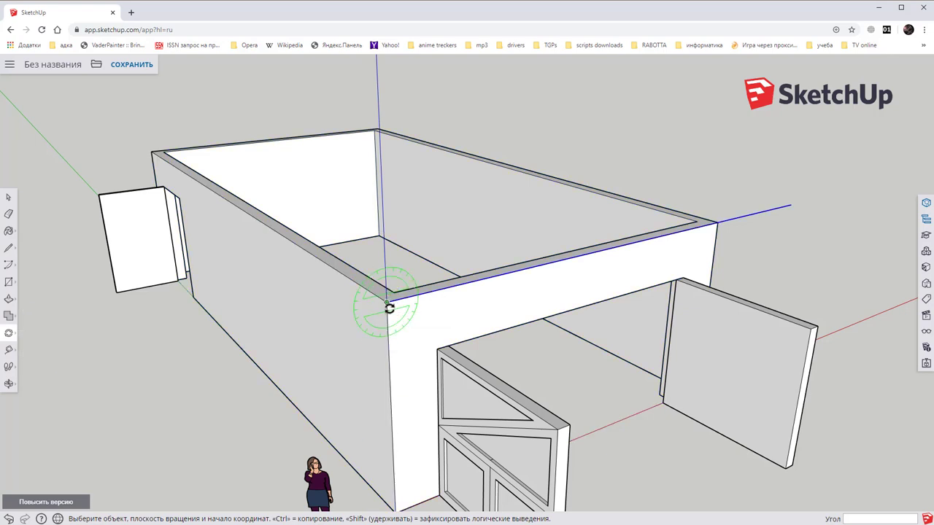
click(387, 301)
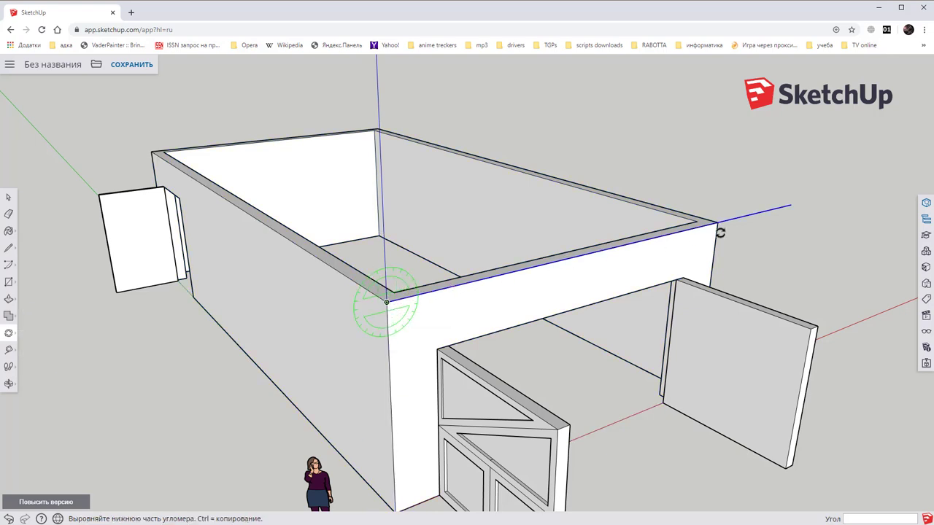
click(787, 205)
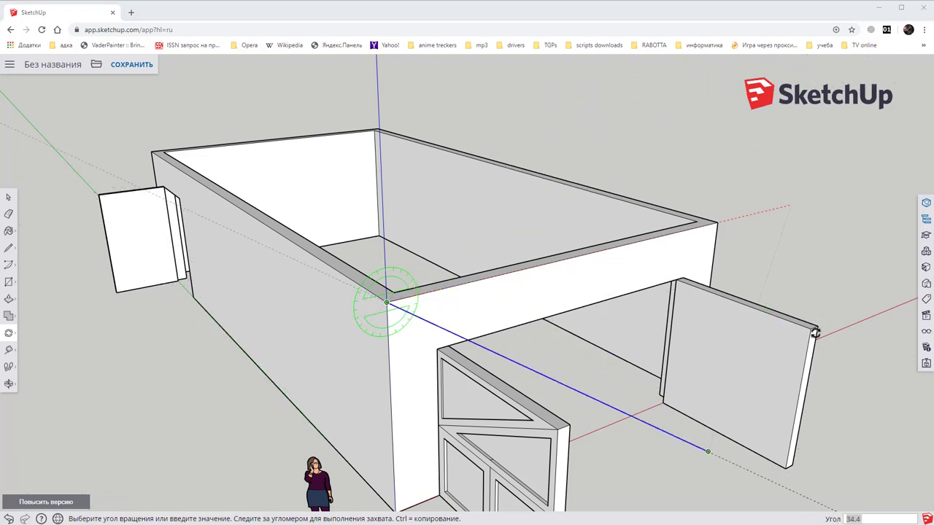
click(578, 179)
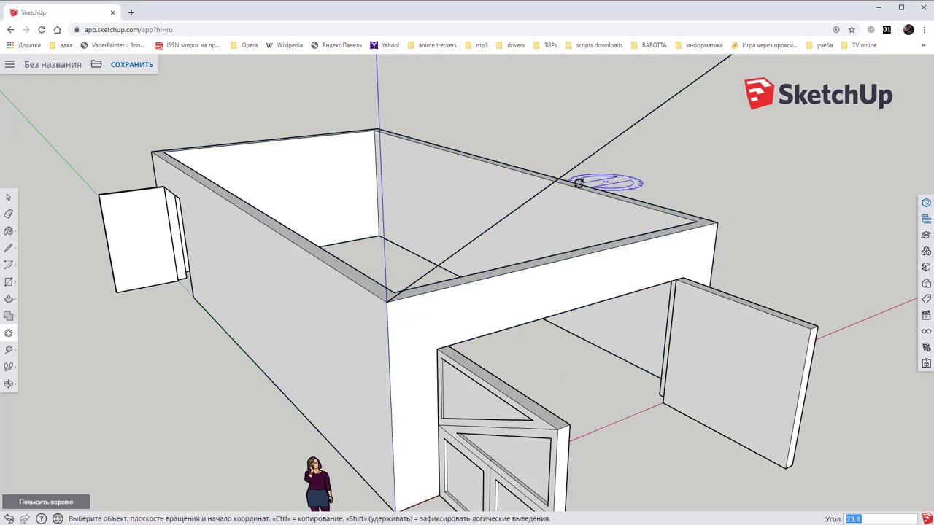
key(space)
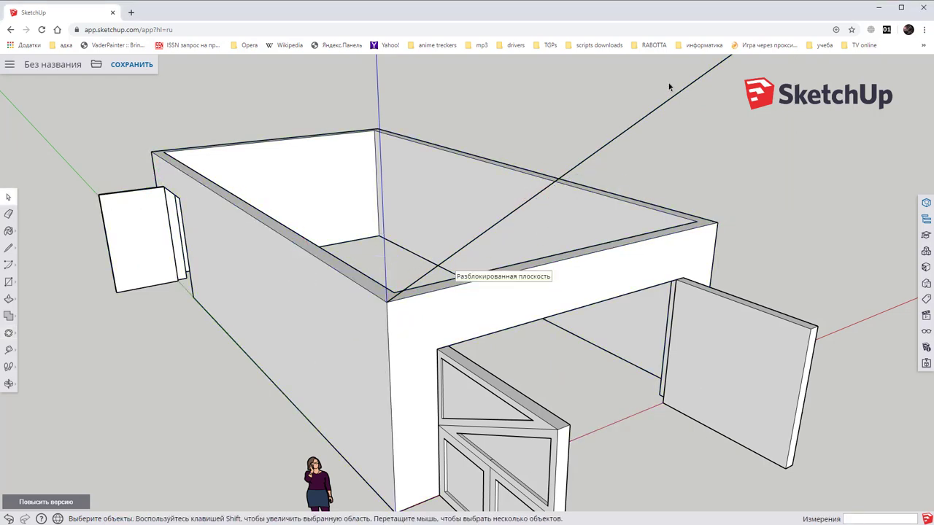
Step: Draw a vertical line from the top-edge midpoint to the slope, then a line to the far corner
middle_drag(628, 141, 638, 149)
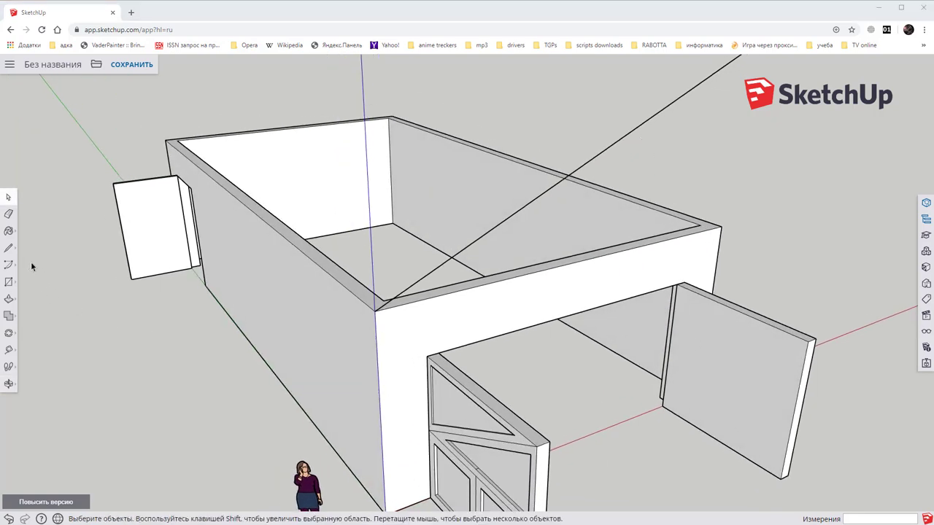
click(9, 248)
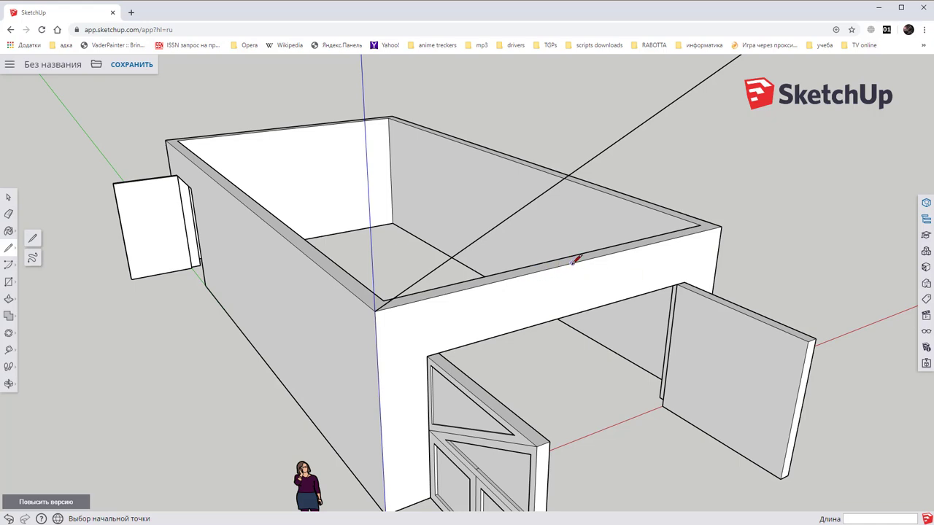
click(573, 262)
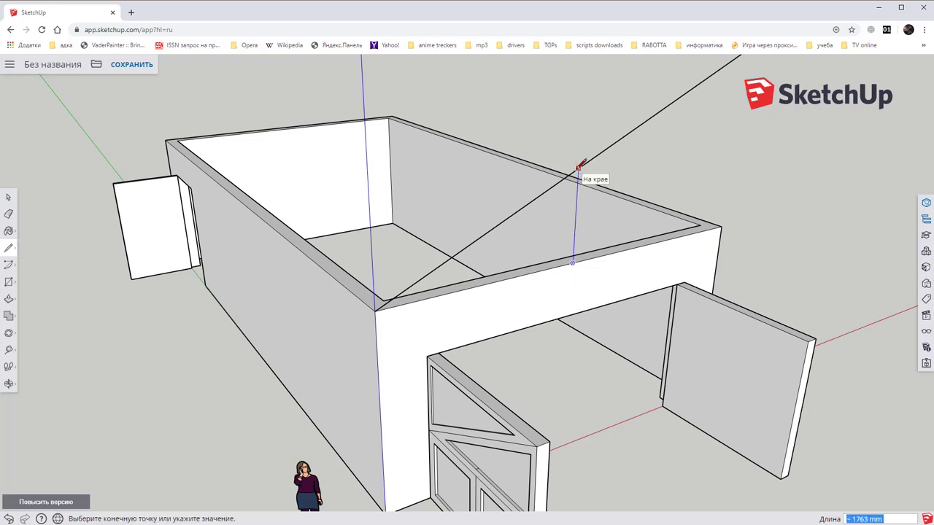
click(578, 168)
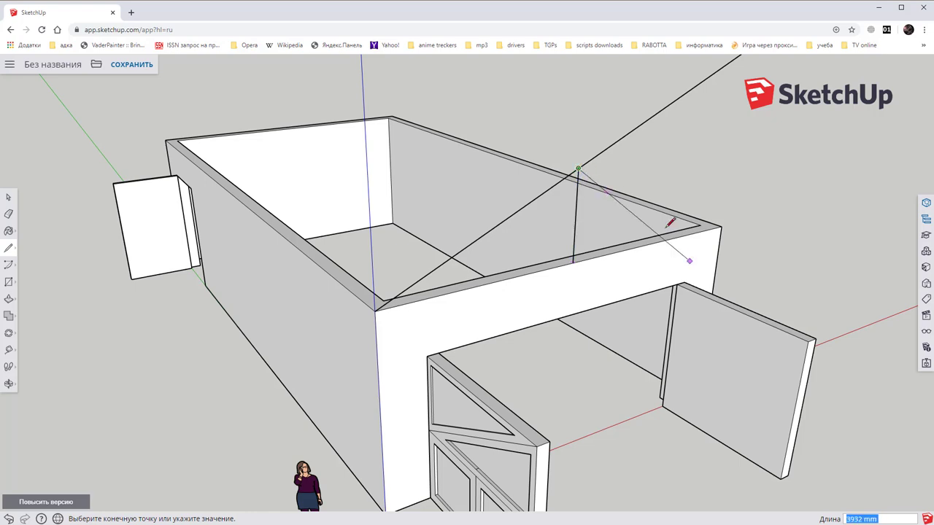
key(Escape)
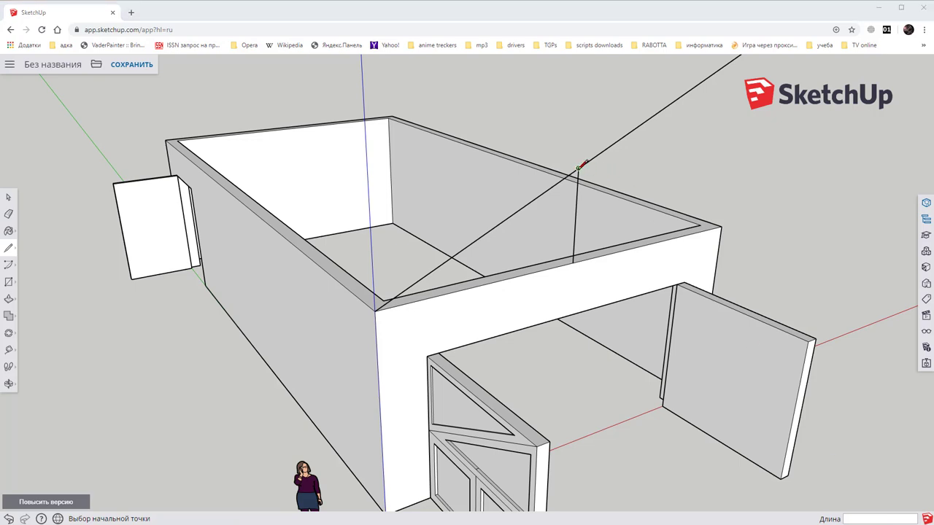
click(577, 168)
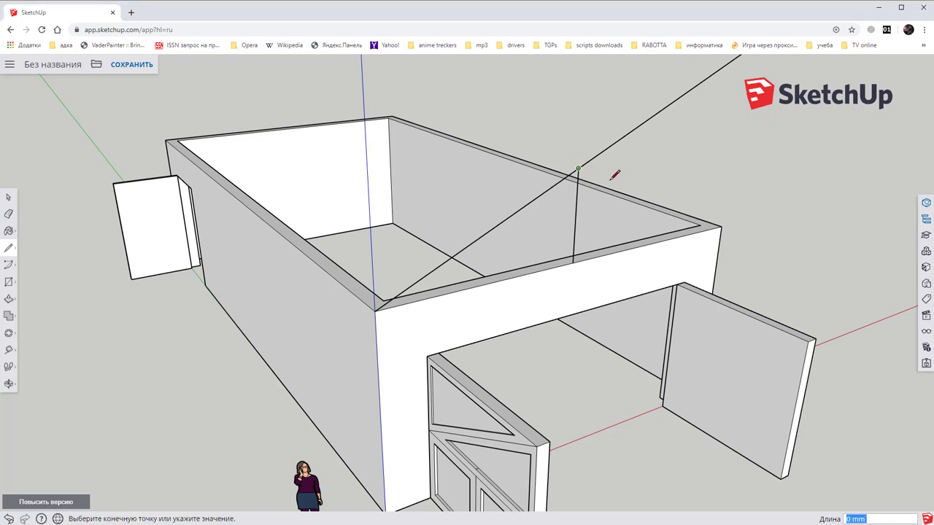
click(721, 225)
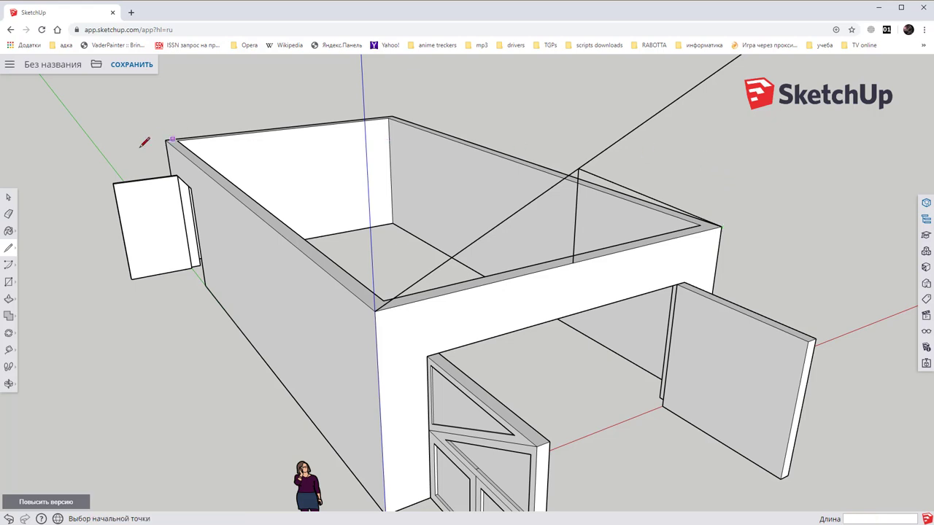
key(space)
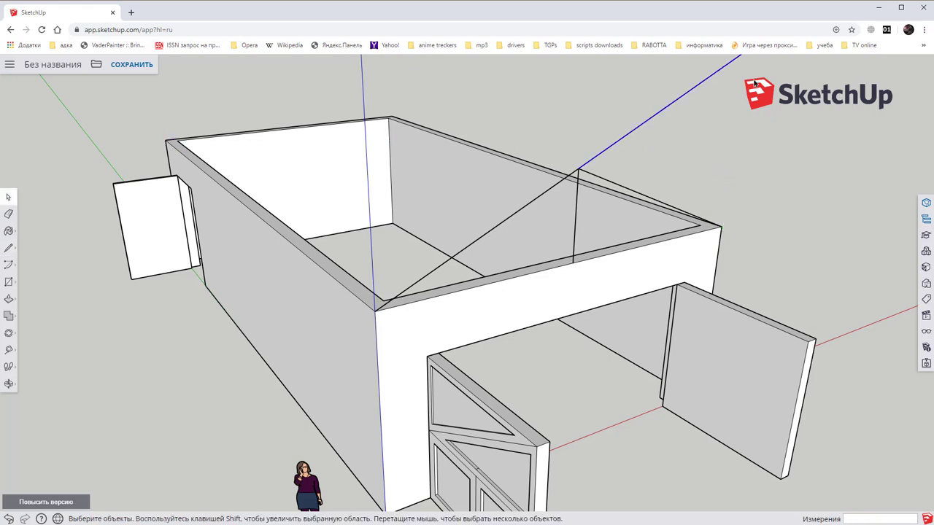
Step: Close the gable triangle with a line along the front wall's top edge
middle_drag(696, 129, 599, 202)
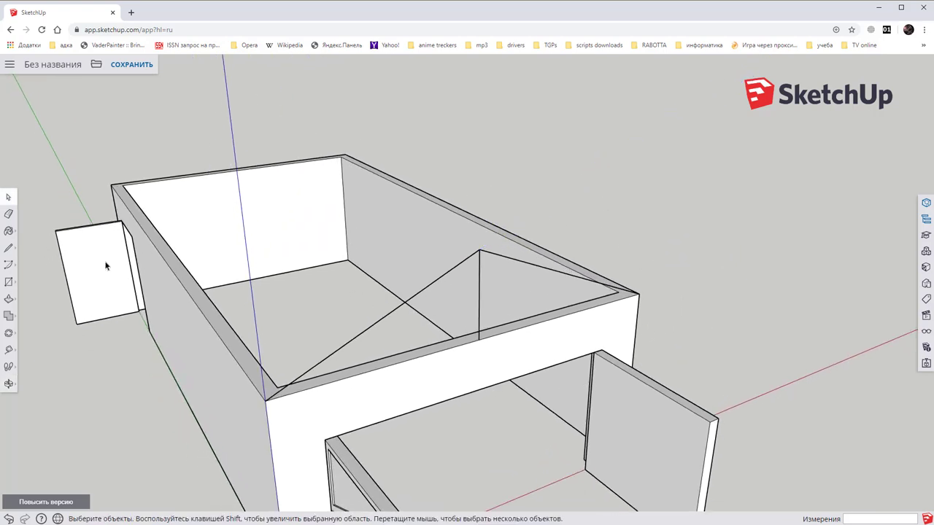
click(9, 248)
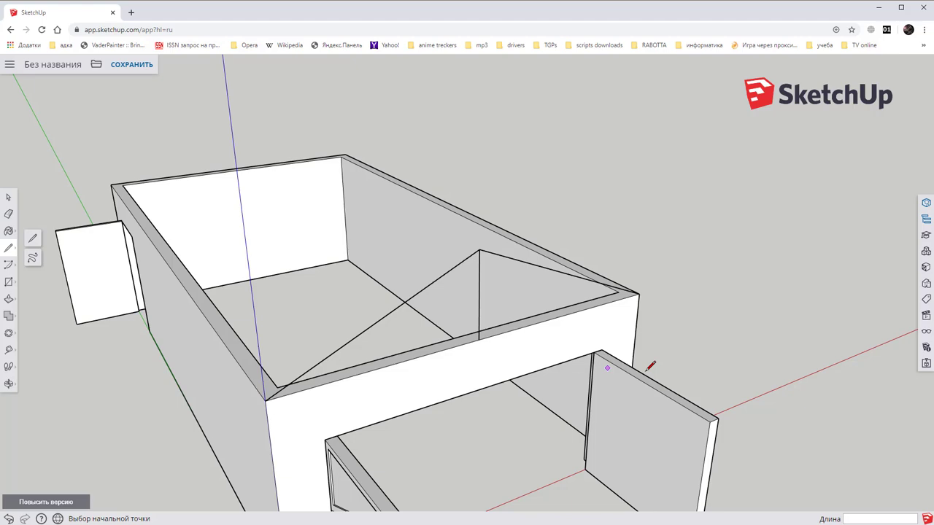
click(639, 293)
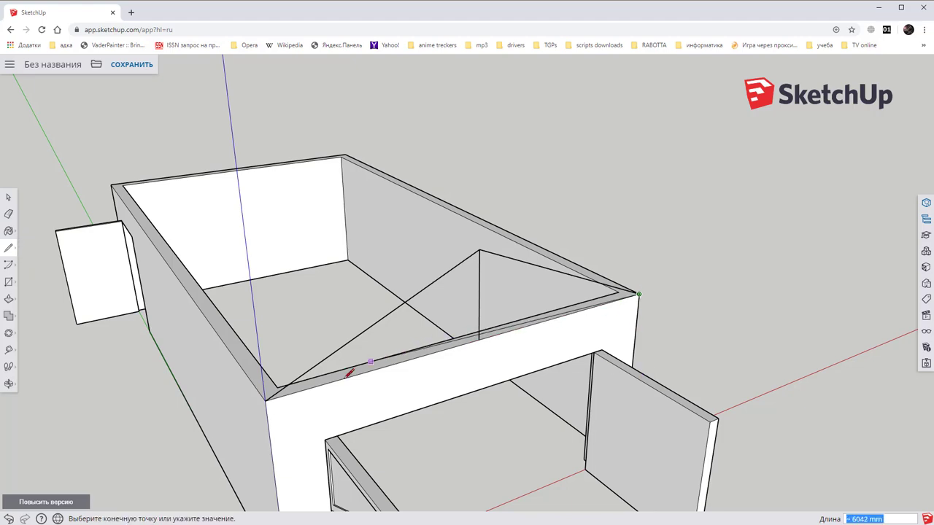
click(268, 398)
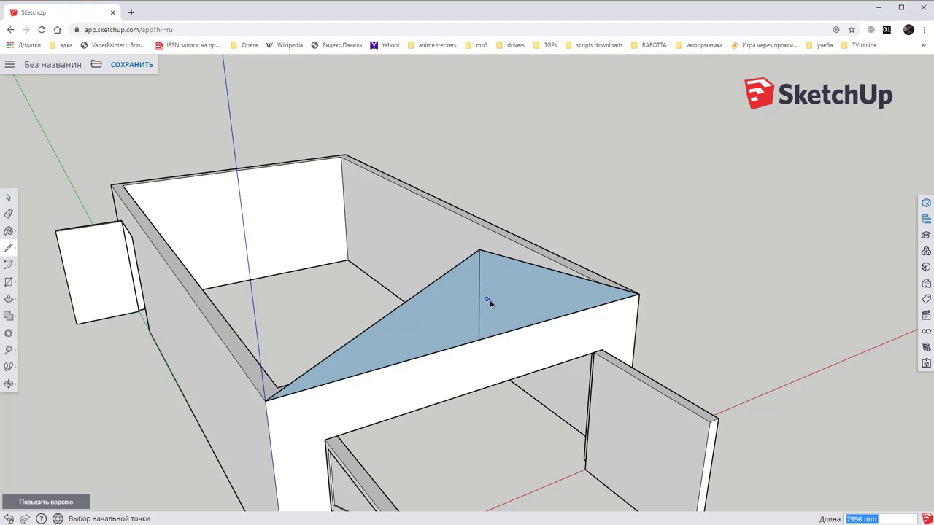
key(space)
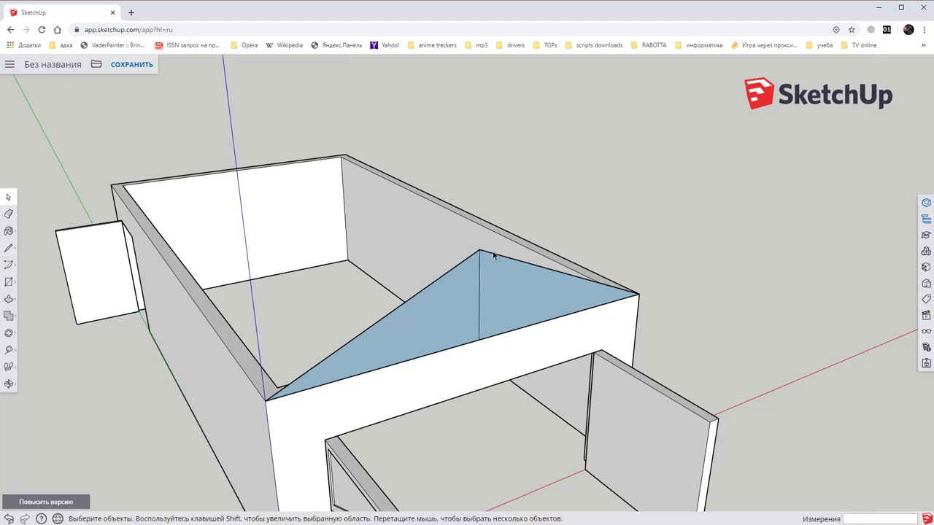
Step: Delete the middle vertical edge so the gable becomes one triangular face
click(479, 277)
key(Delete)
middle_drag(817, 519, 857, 521)
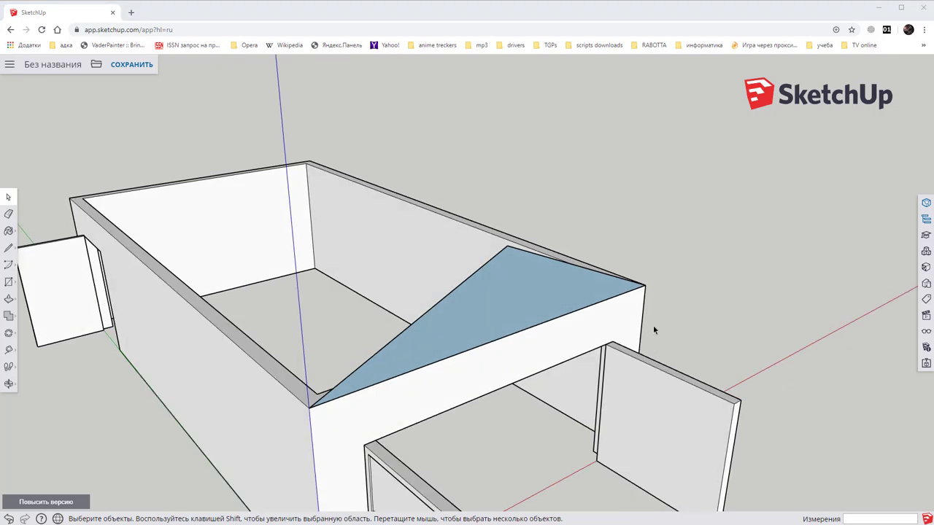
middle_drag(654, 331, 703, 329)
mouse_move(443, 219)
middle_down()
mouse_move(431, 217)
mouse_move(439, 235)
mouse_move(442, 214)
middle_up()
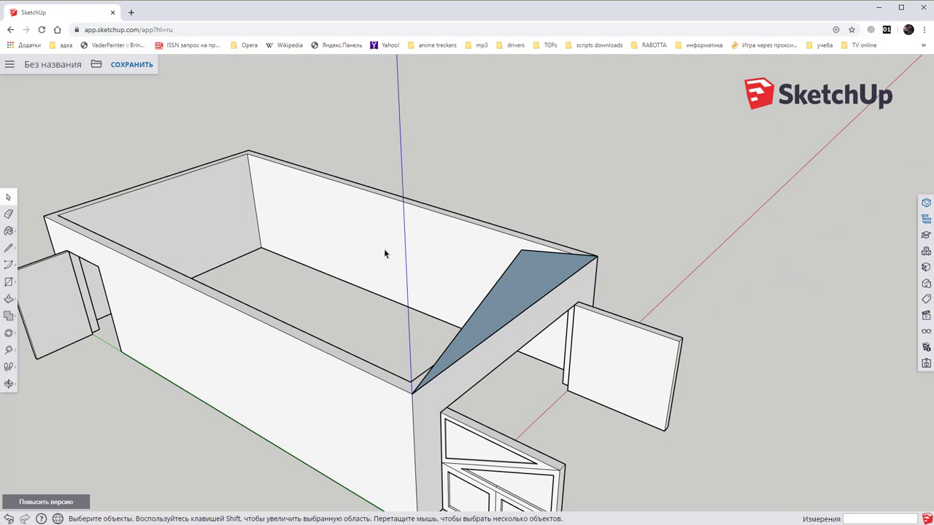
Step: Extrude the gable triangle along the whole building into a pitched roof
key(p)
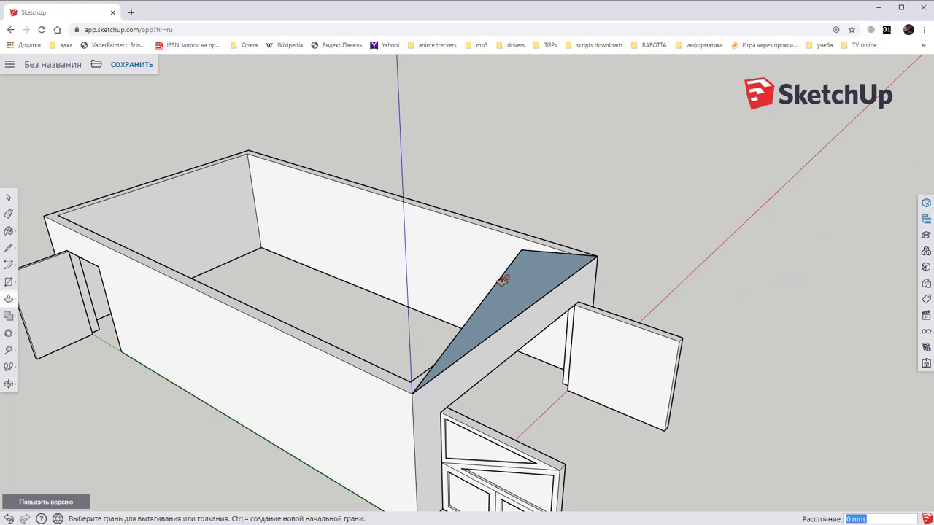
click(511, 286)
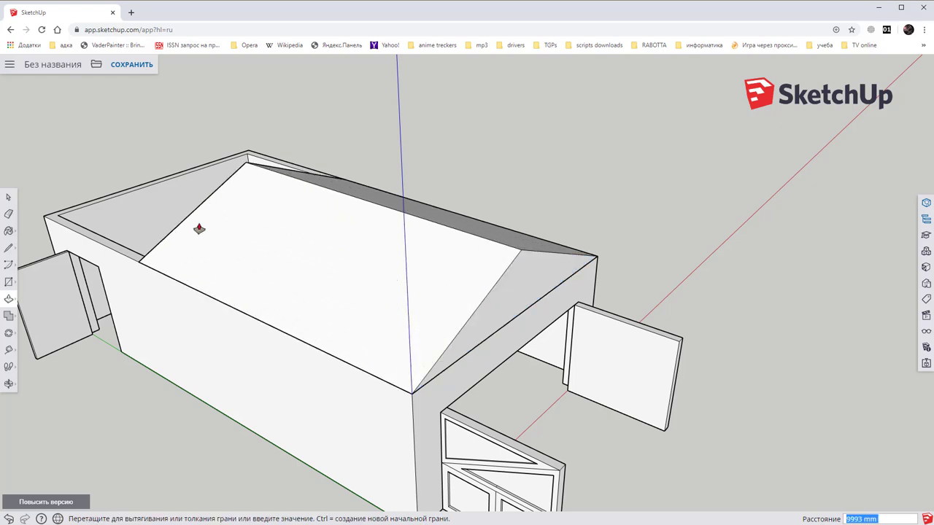
click(45, 217)
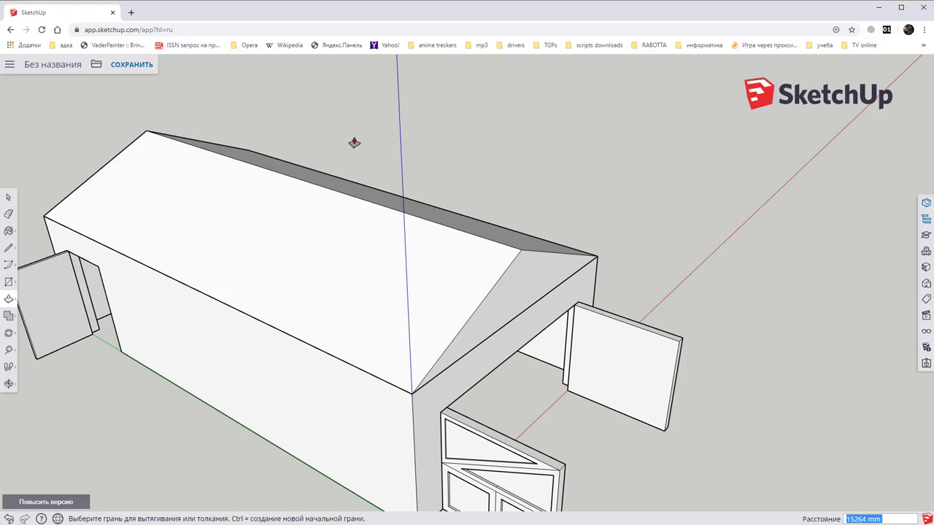
key(space)
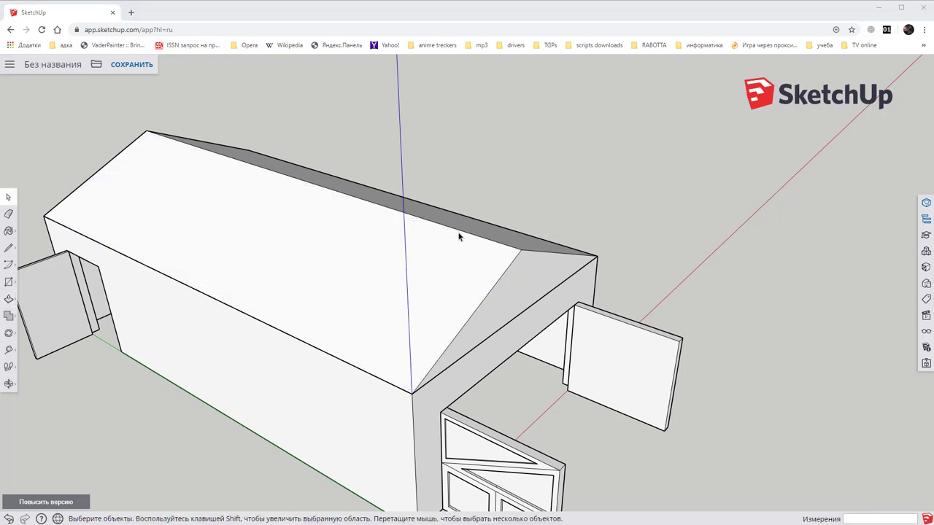
Step: Pull the near roof slope outward into a slab about 192 mm thick
key(p)
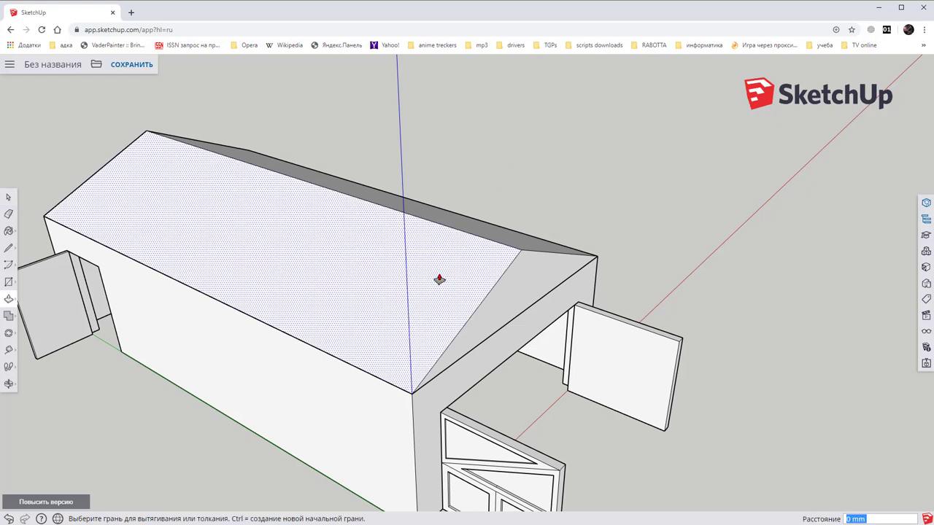
drag(439, 279, 436, 271)
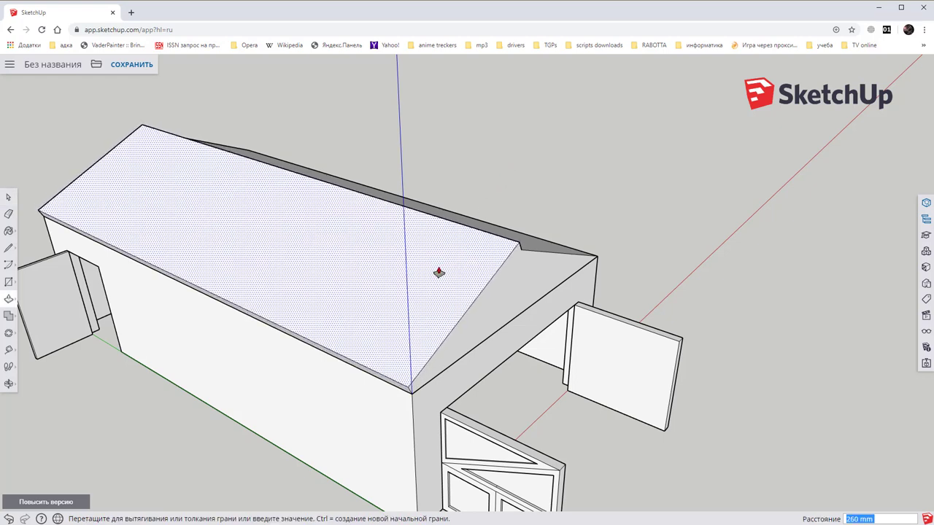
click(435, 270)
drag(435, 270, 439, 272)
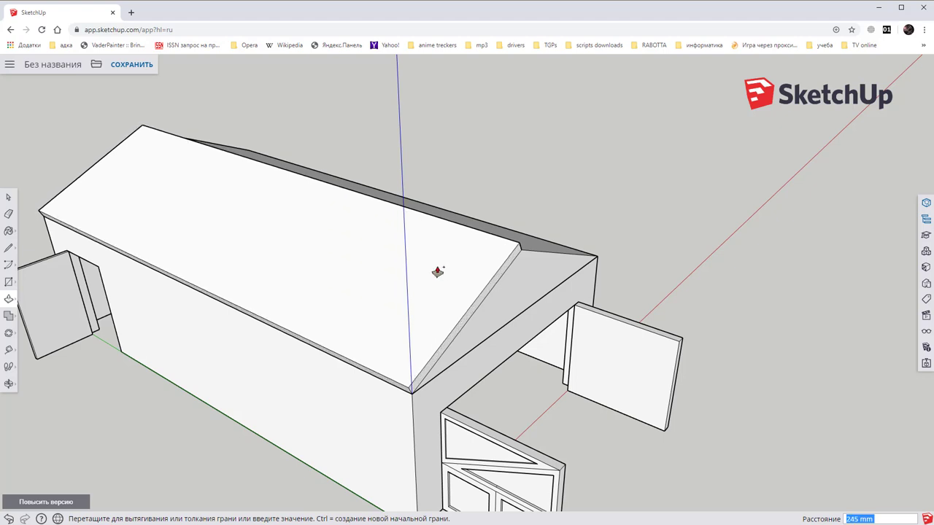
click(439, 273)
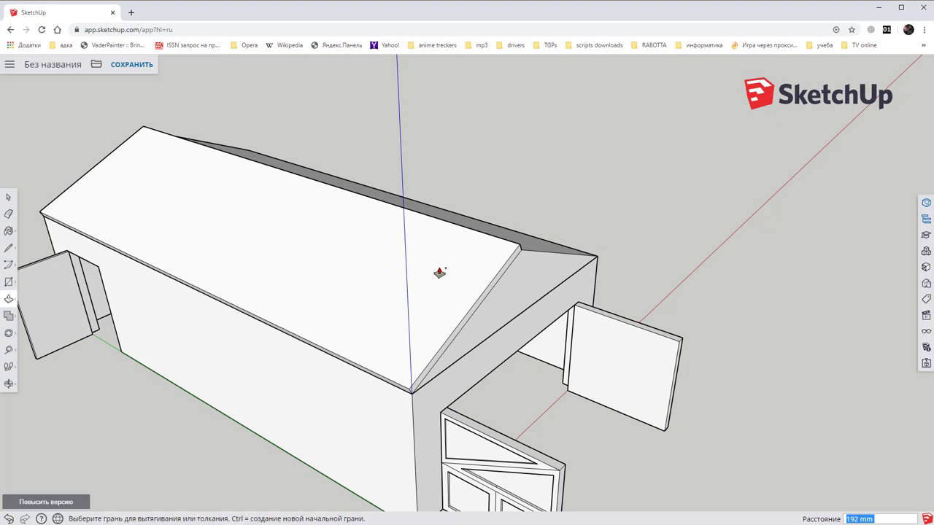
Step: Thicken the right roof slope with Push/Pull, settling on −129 mm
mouse_move(605, 210)
middle_down()
mouse_move(365, 182)
mouse_move(448, 234)
middle_up()
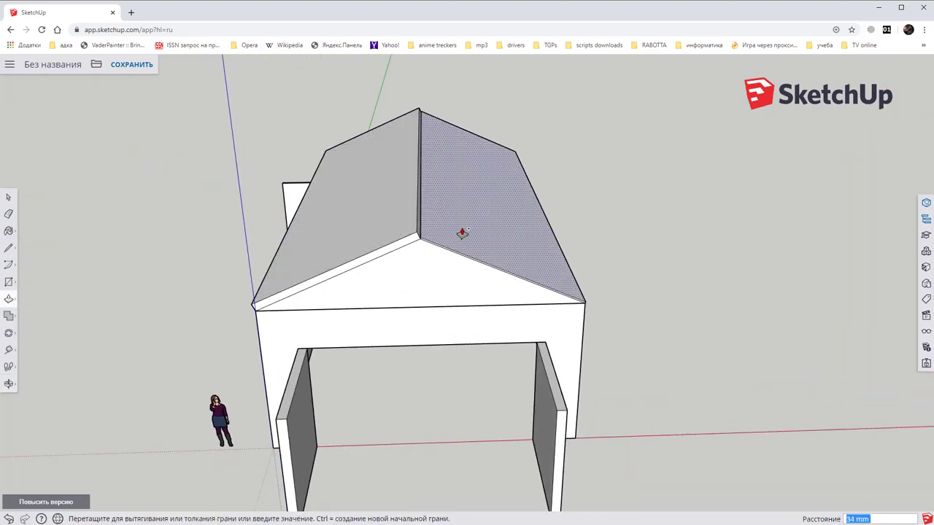
click(463, 229)
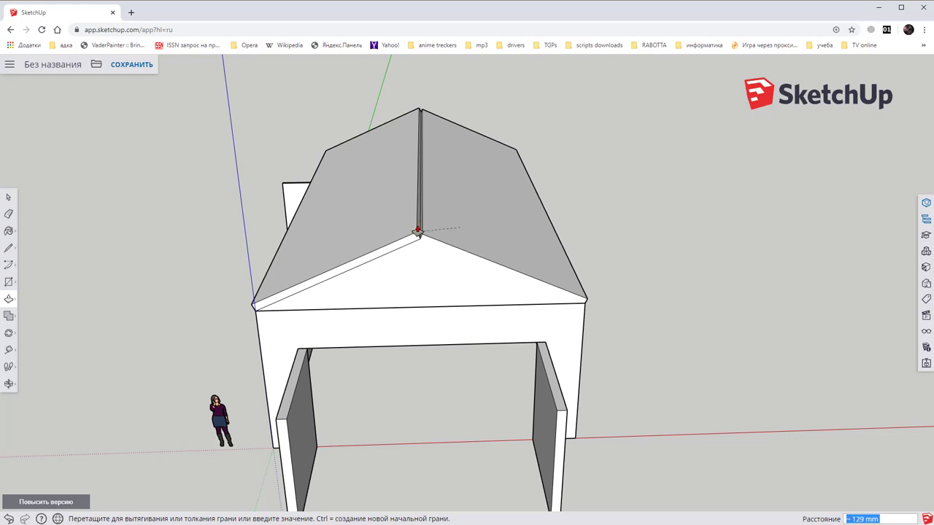
click(415, 234)
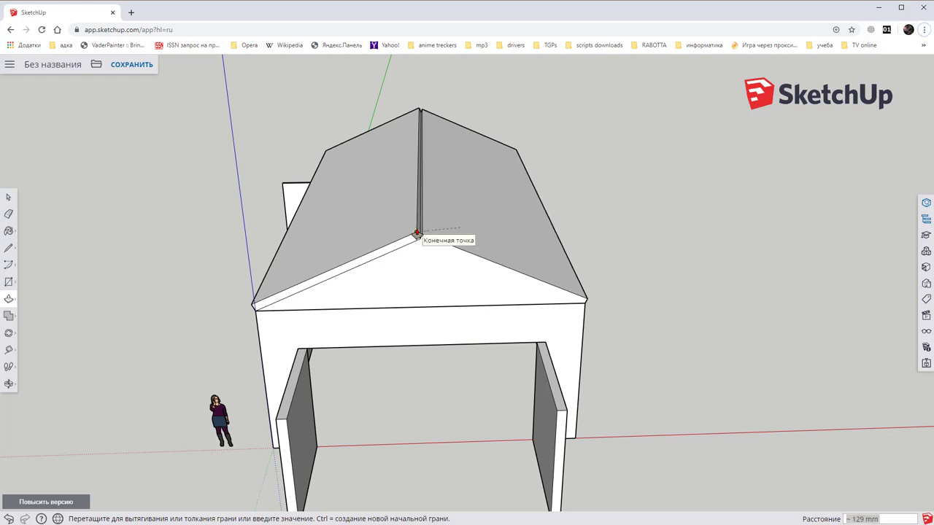
click(415, 234)
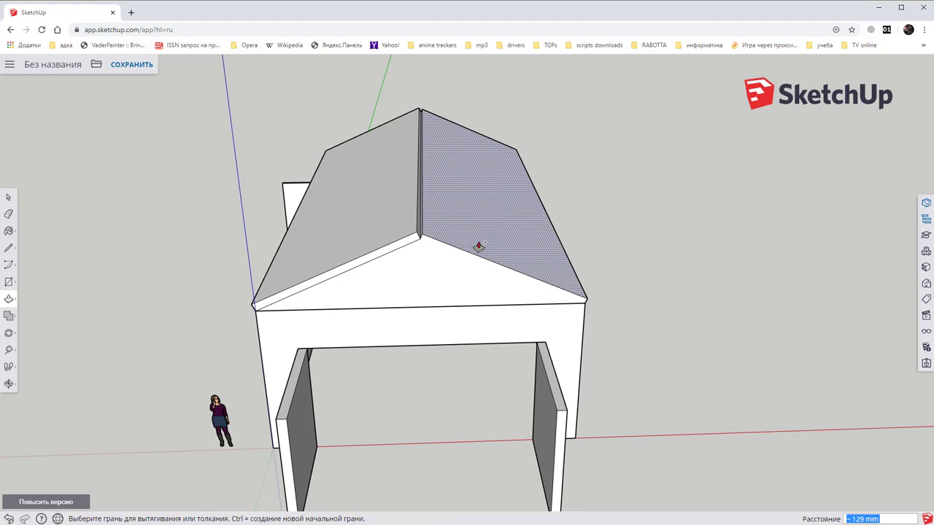
mouse_move(479, 244)
middle_down()
mouse_move(544, 194)
mouse_move(669, 126)
mouse_move(656, 73)
mouse_move(591, 139)
mouse_move(542, 146)
mouse_move(611, 150)
middle_up()
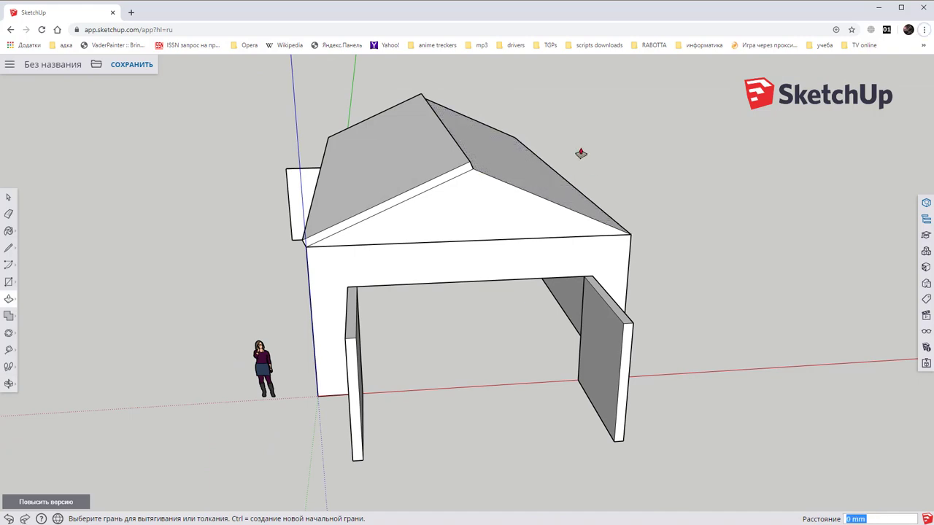
middle_drag(579, 151, 503, 185)
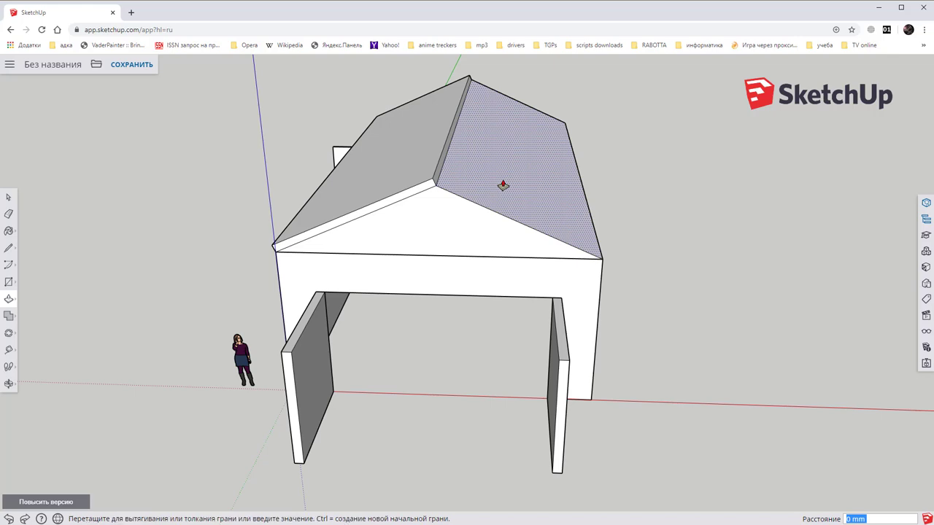
click(503, 184)
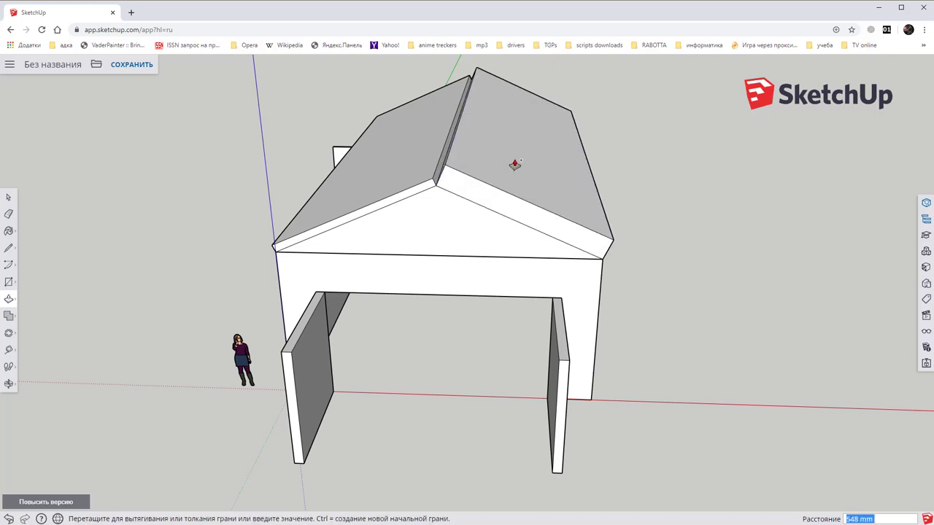
click(434, 177)
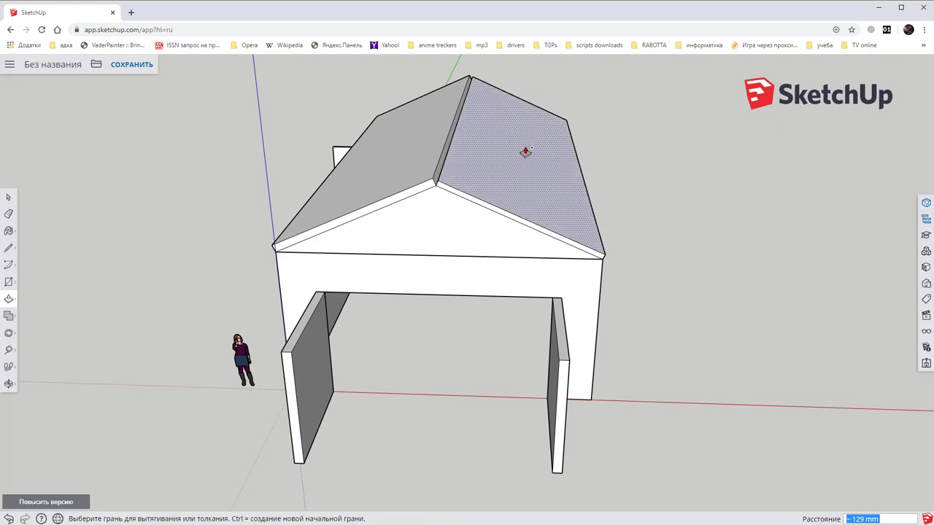
Step: Orbit and zoom around the gable to inspect the notch at the roof ridge
scroll(497, 161, up, 2)
mouse_move(446, 162)
middle_down()
mouse_move(569, 73)
mouse_move(542, 110)
middle_up()
scroll(530, 128, up, 3)
scroll(529, 128, down, 2)
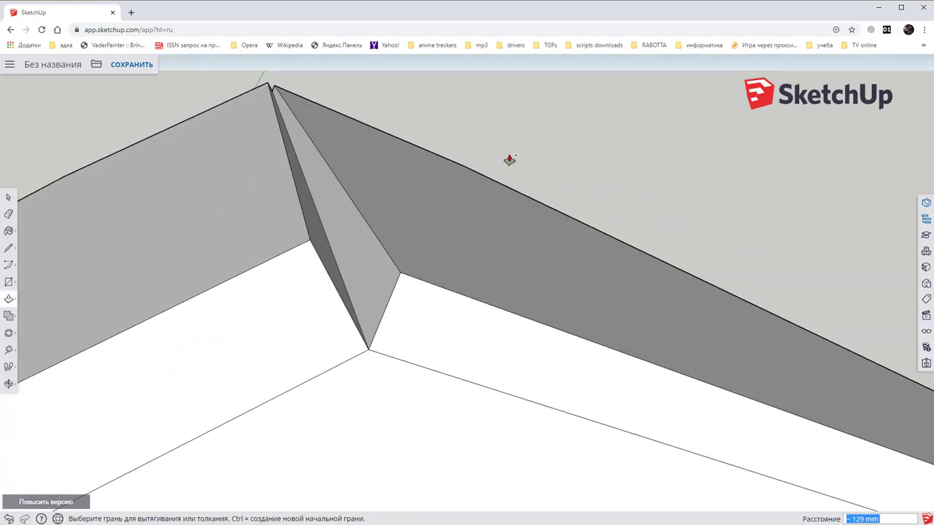
mouse_move(509, 158)
middle_down()
mouse_move(488, 75)
mouse_move(436, 202)
middle_up()
scroll(435, 202, down, 1)
mouse_move(511, 211)
middle_down()
mouse_move(450, 244)
mouse_move(343, 246)
mouse_move(505, 226)
mouse_move(492, 222)
mouse_move(481, 226)
mouse_move(491, 267)
mouse_move(498, 234)
mouse_move(486, 226)
mouse_move(518, 236)
mouse_move(533, 252)
mouse_move(445, 227)
middle_up()
Step: Draw two edges between the ridge endpoints to close the triangular gap between the roof slopes
key(p)
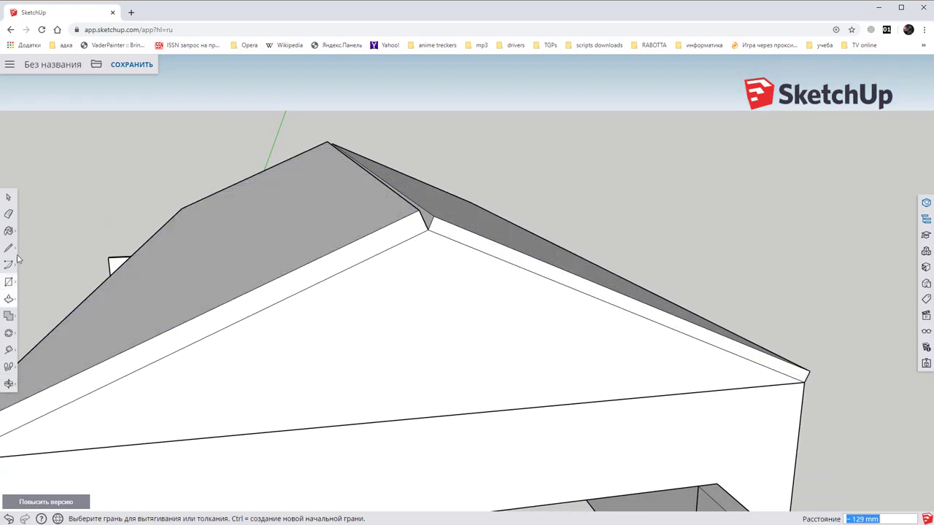
click(9, 248)
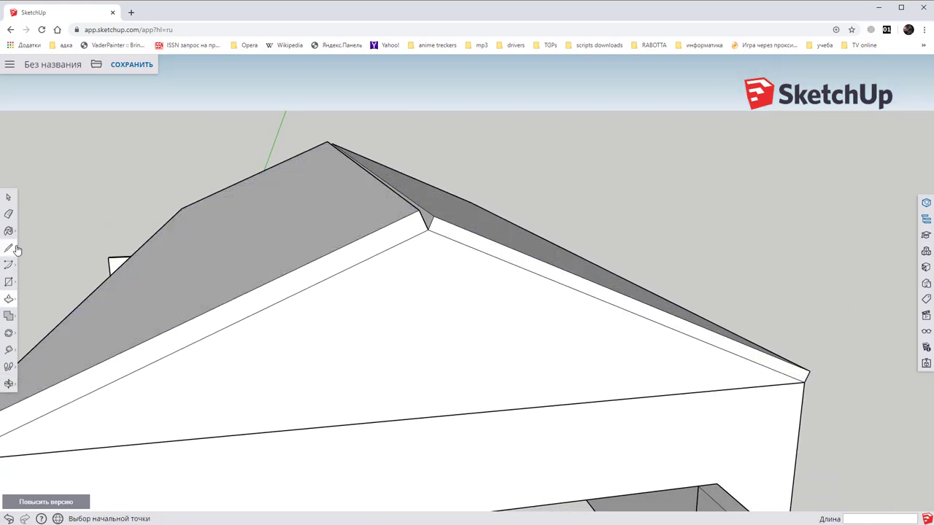
click(419, 210)
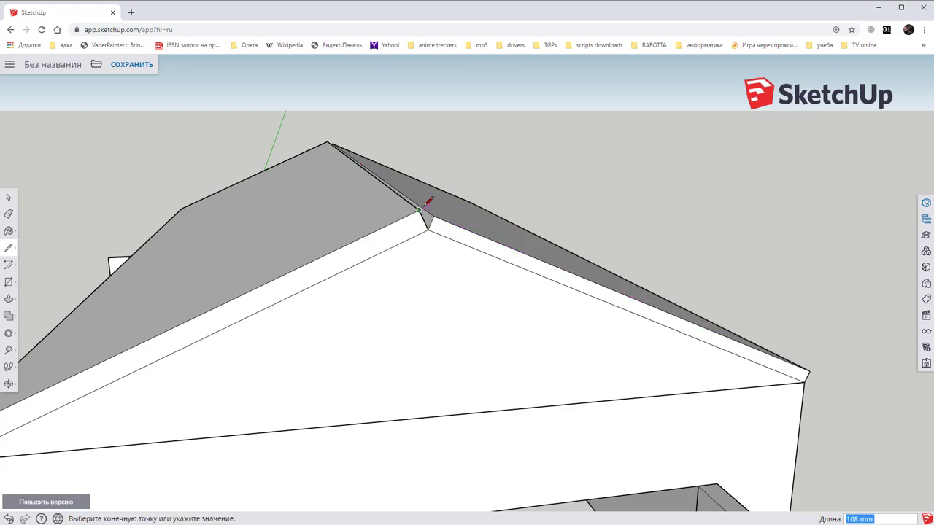
scroll(411, 213, up, 1)
scroll(412, 210, up, 1)
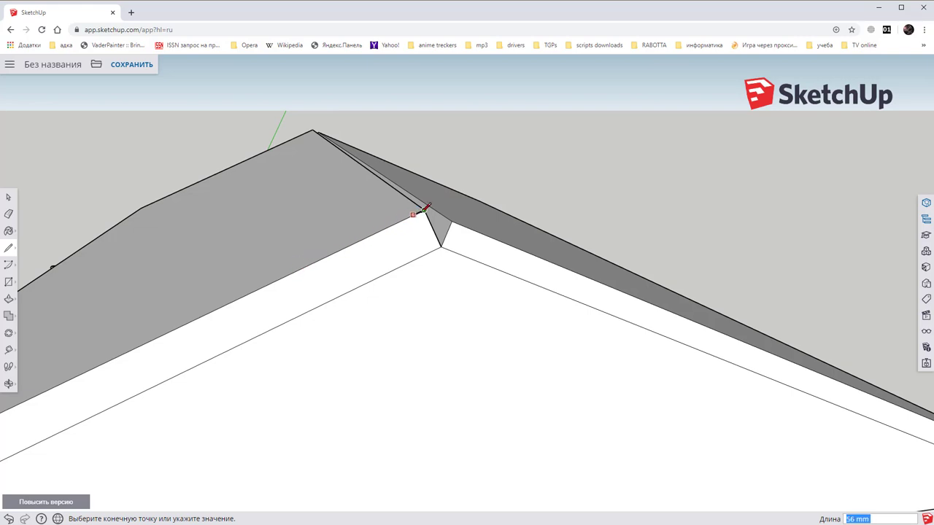
click(485, 182)
key(Escape)
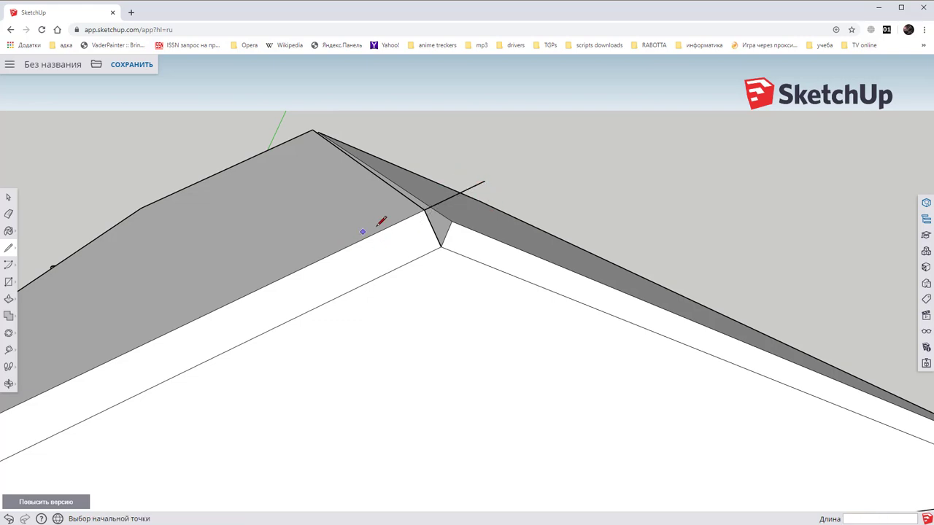
click(451, 221)
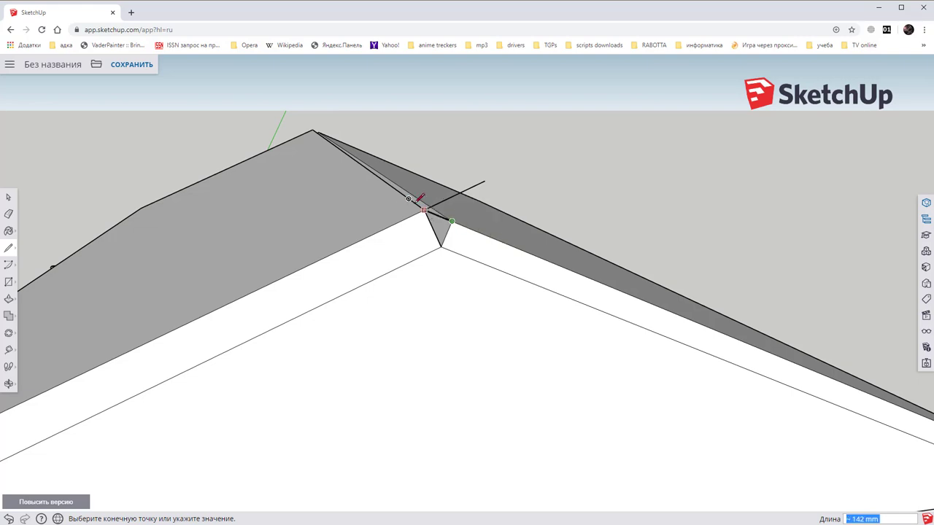
click(424, 210)
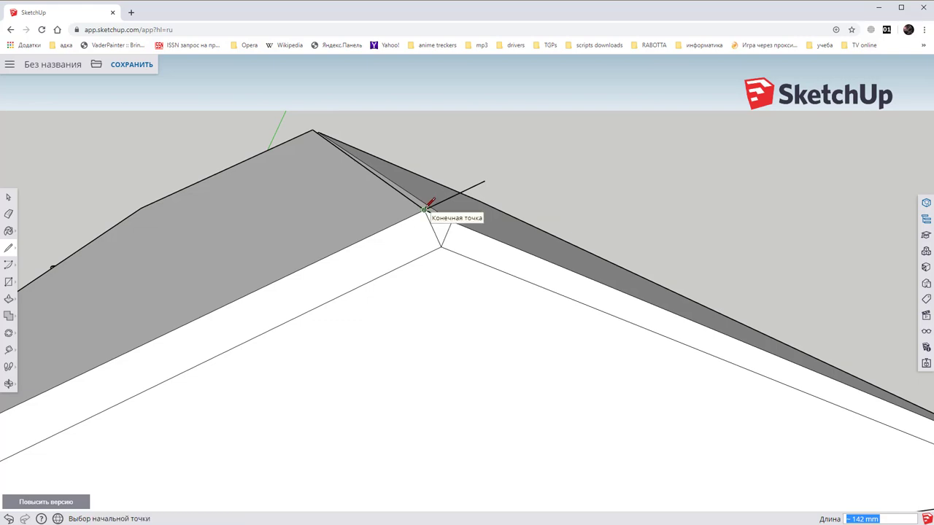
key(space)
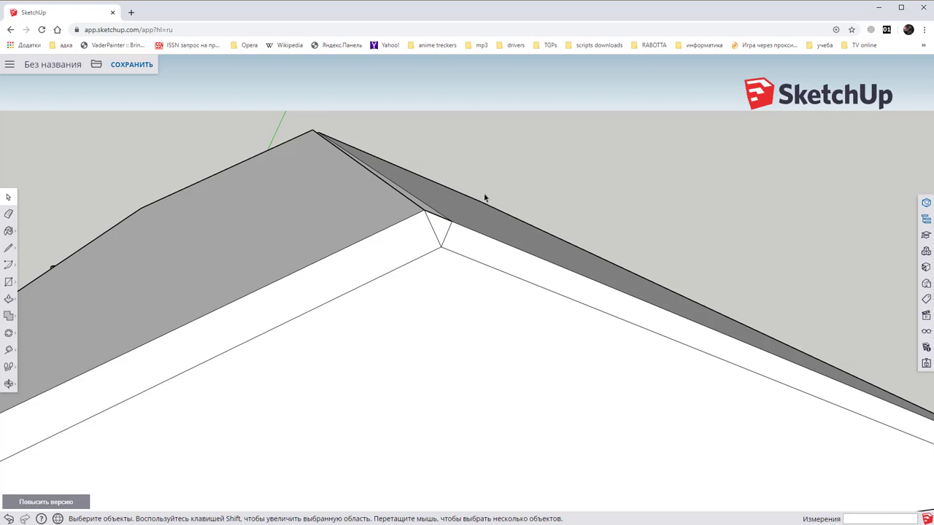
Step: Push/Pull the triangular ridge fill along the full 15264 mm roof length
mouse_move(480, 200)
middle_down()
mouse_move(449, 245)
mouse_move(635, 296)
middle_up()
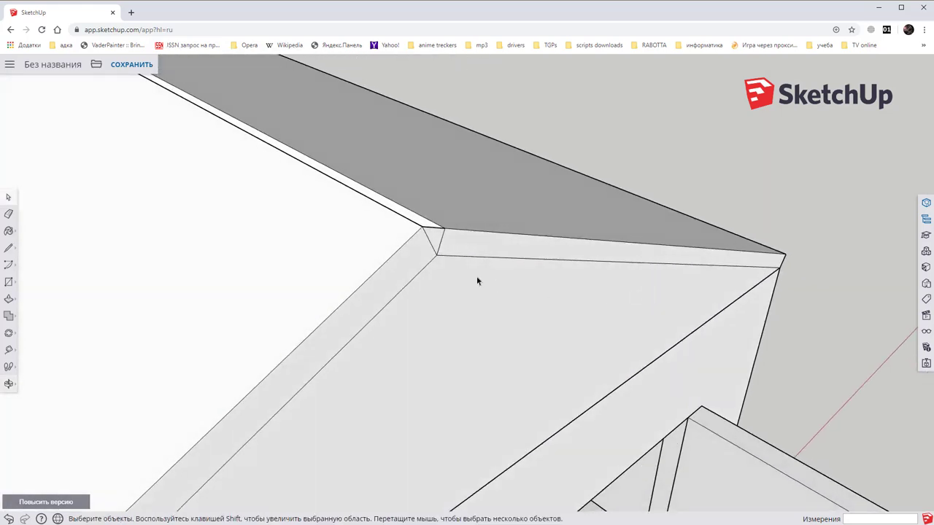
scroll(477, 277, down, 2)
scroll(351, 218, down, 2)
scroll(301, 198, down, 2)
mouse_move(270, 190)
middle_down()
mouse_move(258, 114)
mouse_move(253, 125)
mouse_move(327, 187)
mouse_move(42, 320)
middle_up()
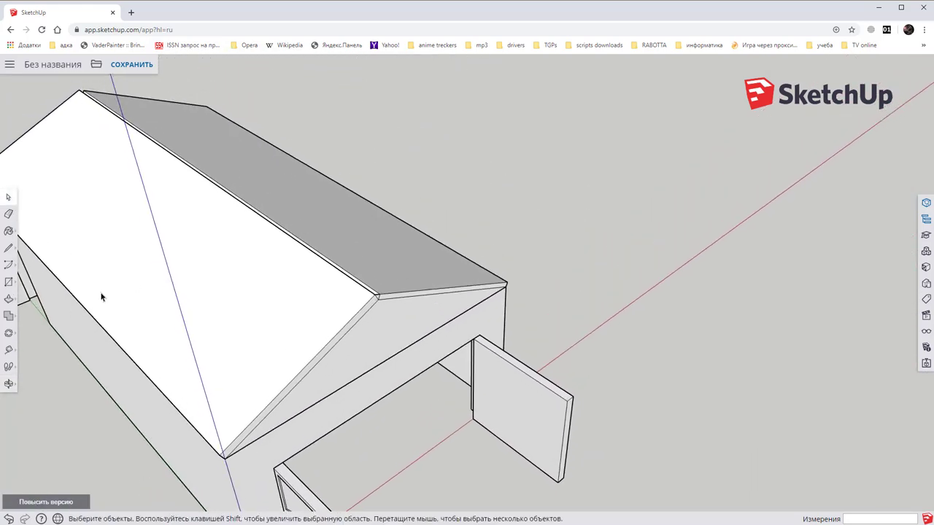
key(p)
scroll(376, 292, up, 2)
scroll(373, 292, up, 2)
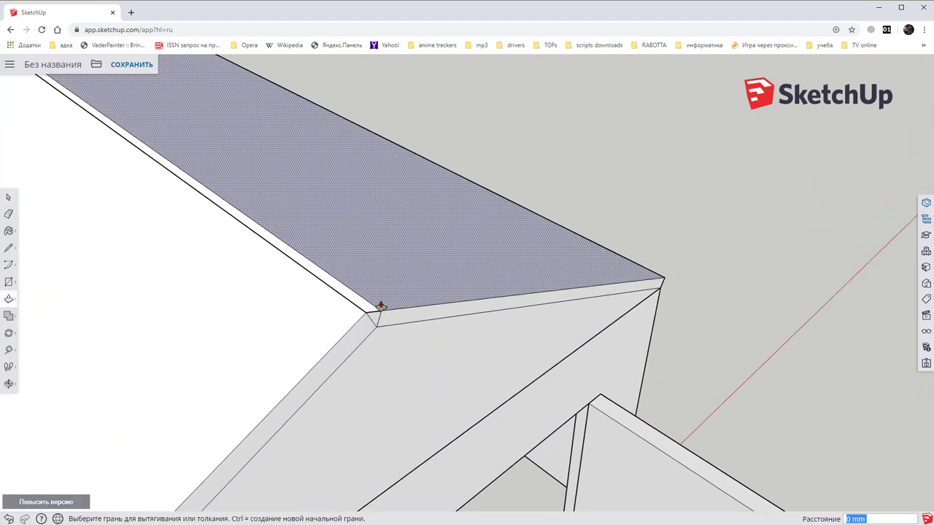
scroll(378, 312, up, 1)
mouse_move(268, 237)
middle_down()
mouse_move(490, 334)
mouse_move(349, 285)
middle_up()
scroll(321, 281, down, 2)
scroll(246, 259, down, 2)
scroll(63, 161, down, 2)
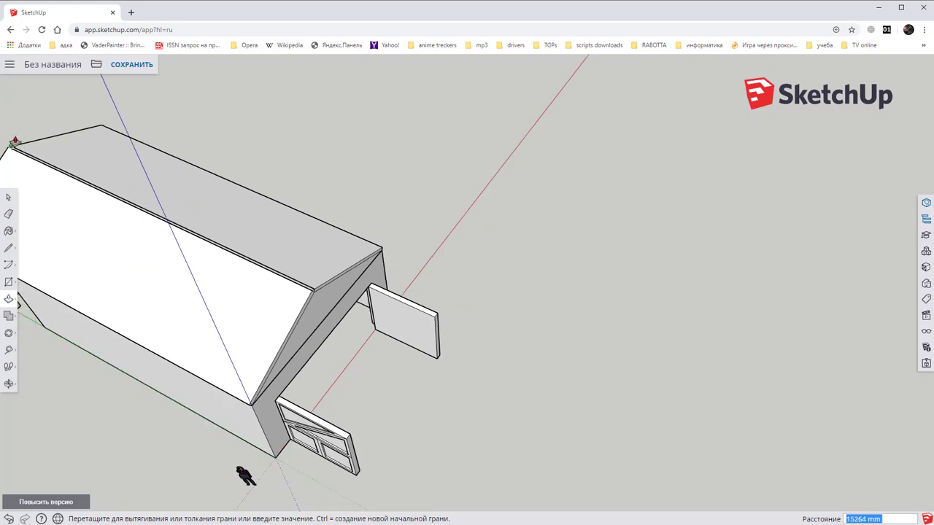
click(14, 147)
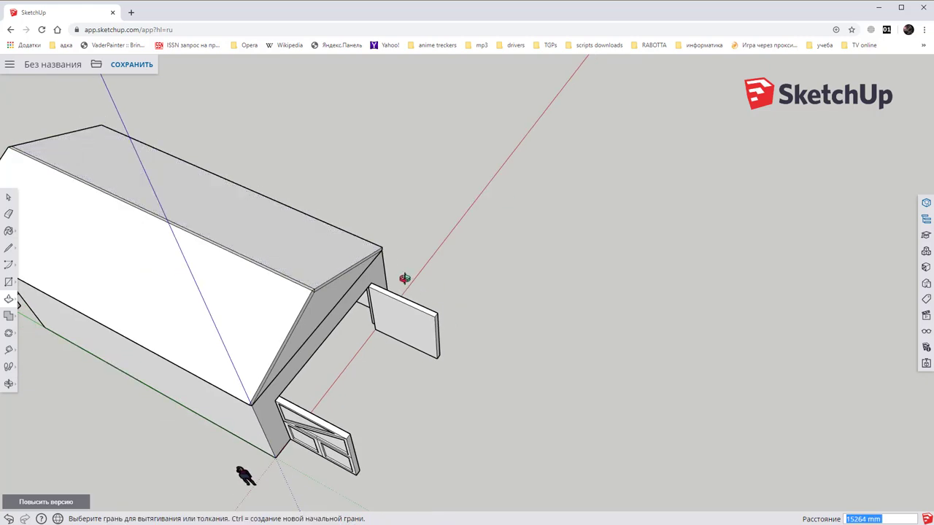
Step: Orbit around the house to inspect the extended ridge and the left roof slope
middle_drag(402, 270, 306, 182)
scroll(311, 200, up, 2)
scroll(311, 200, up, 3)
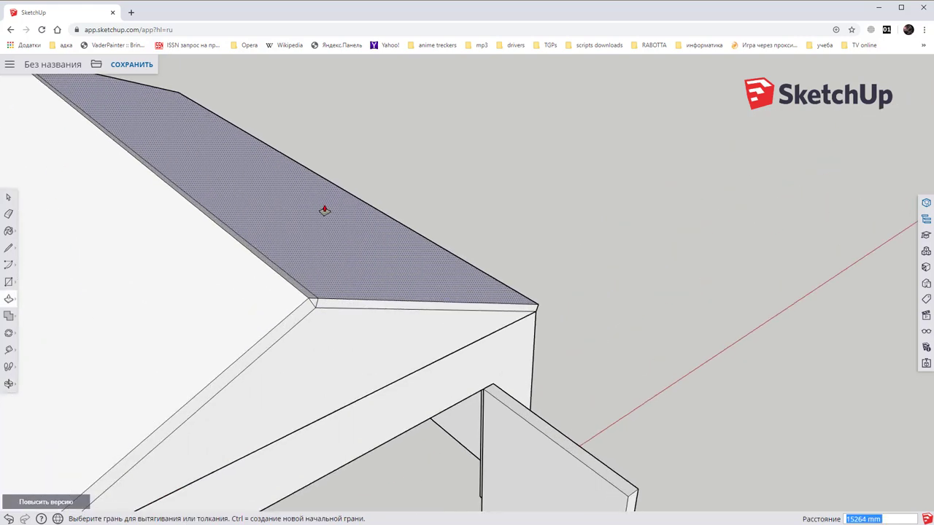
middle_drag(355, 250, 147, 264)
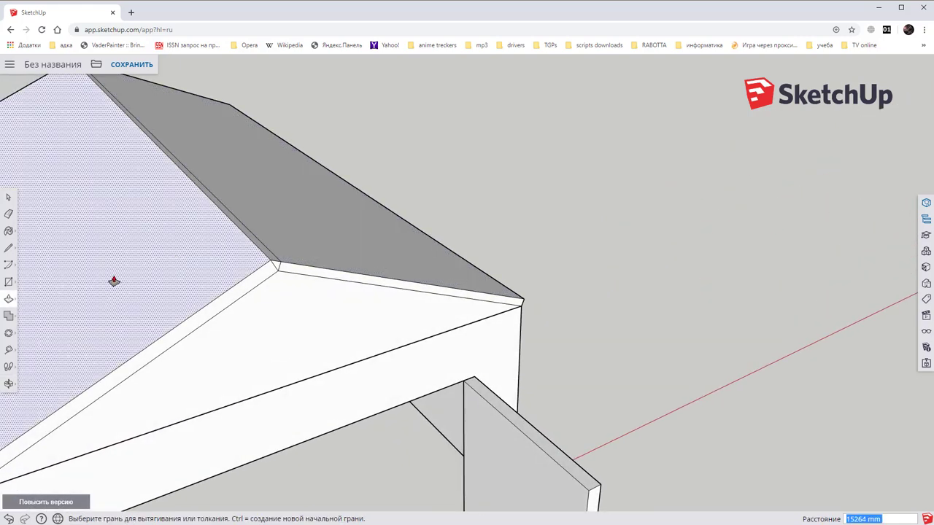
key(e)
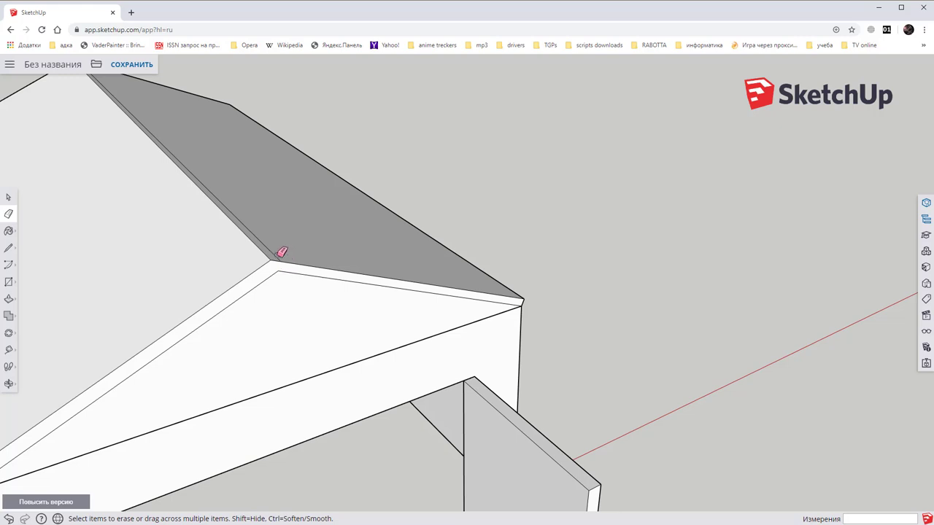
scroll(325, 221, down, 3)
scroll(240, 204, down, 2)
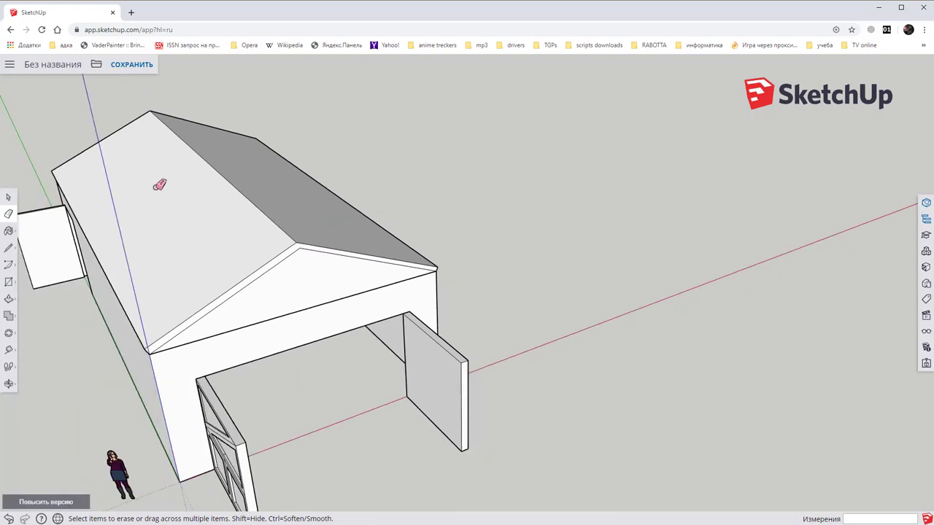
middle_drag(127, 165, 486, 230)
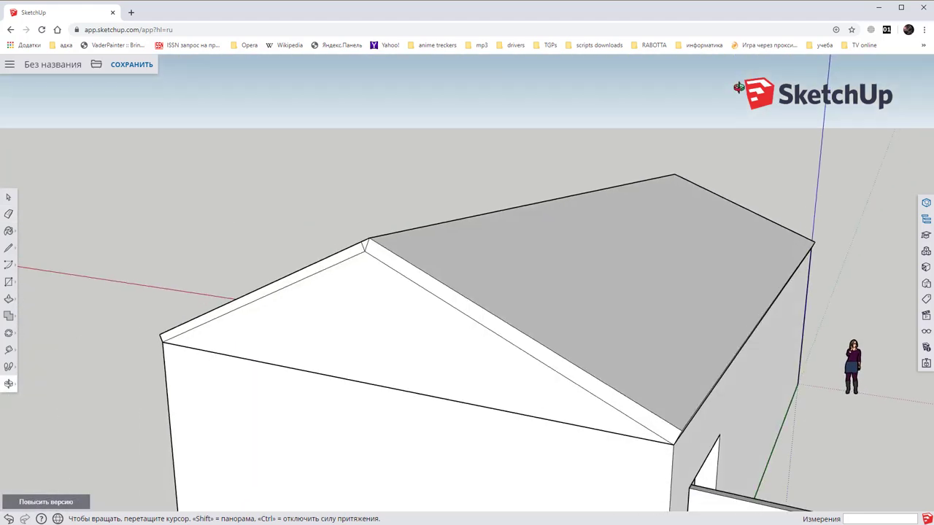
scroll(368, 242, up, 2)
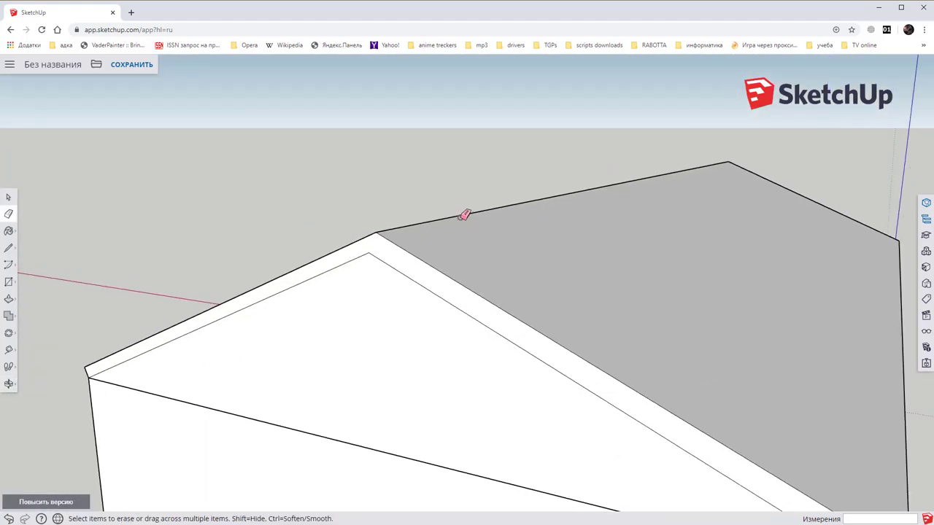
scroll(464, 212, down, 4)
mouse_move(683, 212)
middle_down()
mouse_move(704, 202)
mouse_move(494, 252)
mouse_move(91, 258)
mouse_move(729, 197)
mouse_move(595, 202)
mouse_move(677, 250)
mouse_move(574, 211)
middle_up()
key(e)
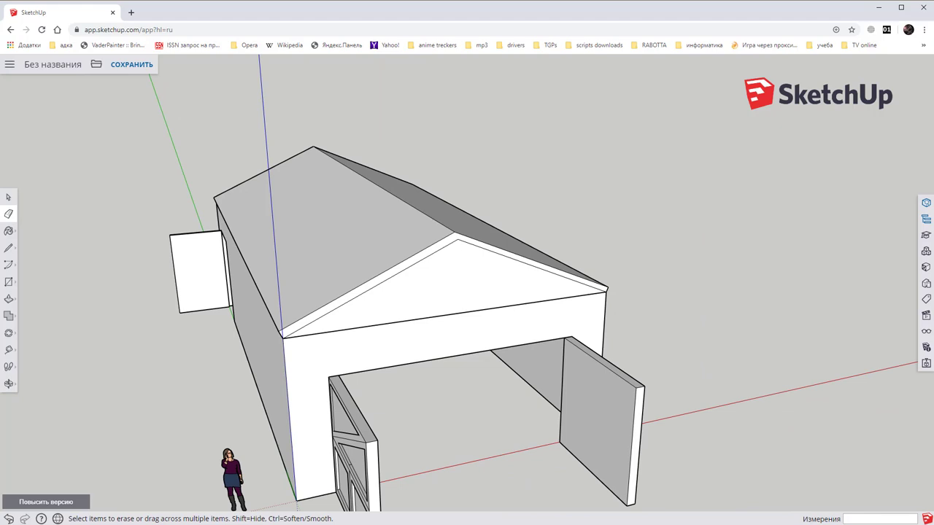
click(7, 248)
scroll(300, 368, up, 2)
scroll(283, 322, up, 1)
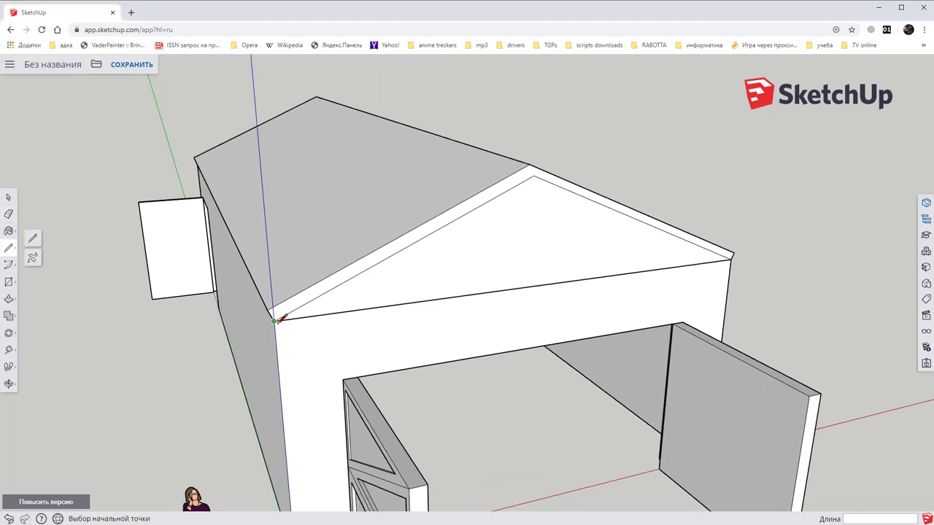
Step: Draw short lines of length 5 along the red axis from both lower gable corners
click(274, 321)
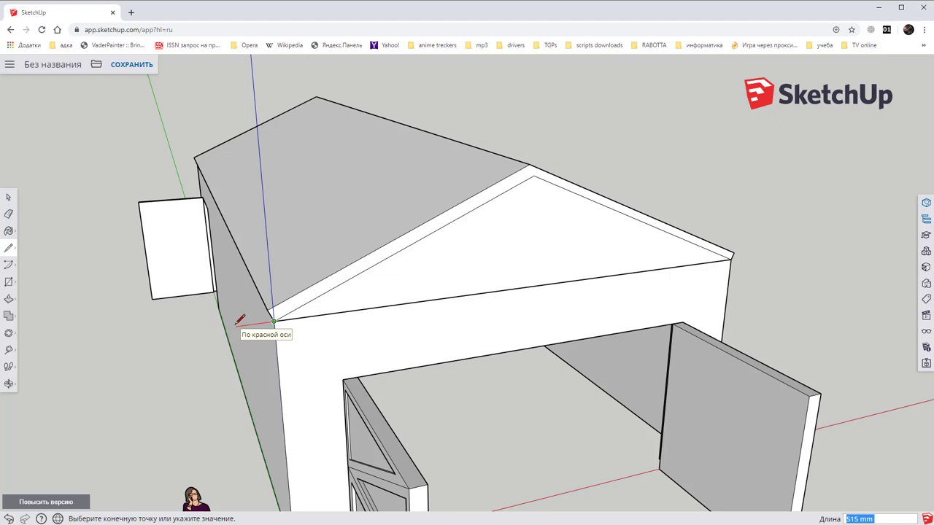
text(5)
key(Escape)
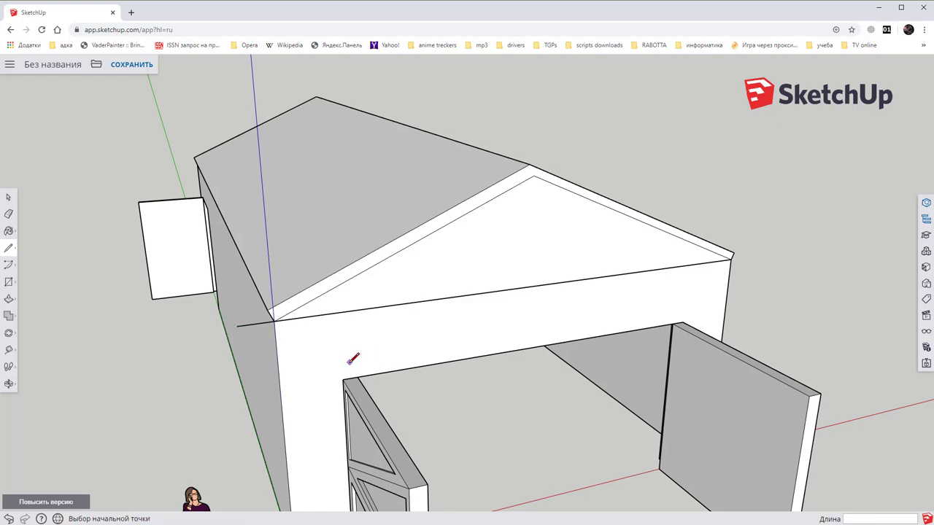
middle_drag(783, 250, 655, 270)
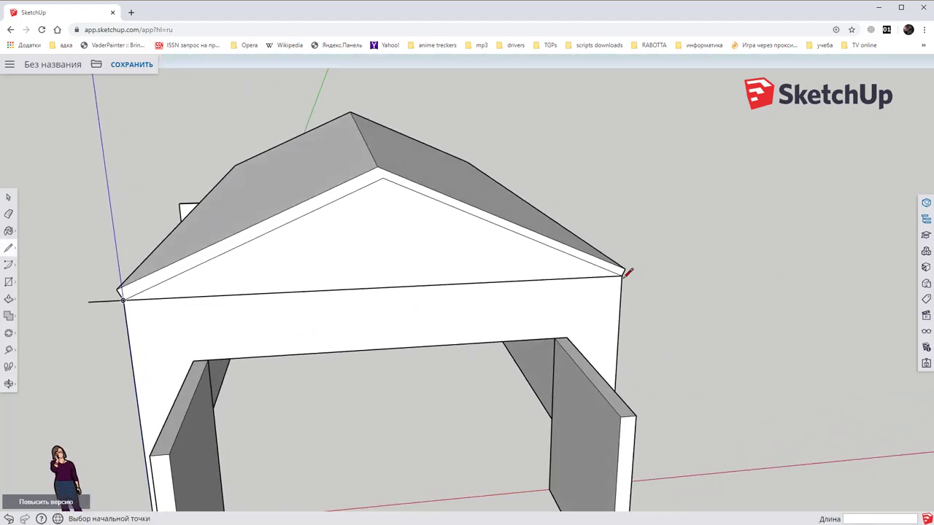
click(621, 275)
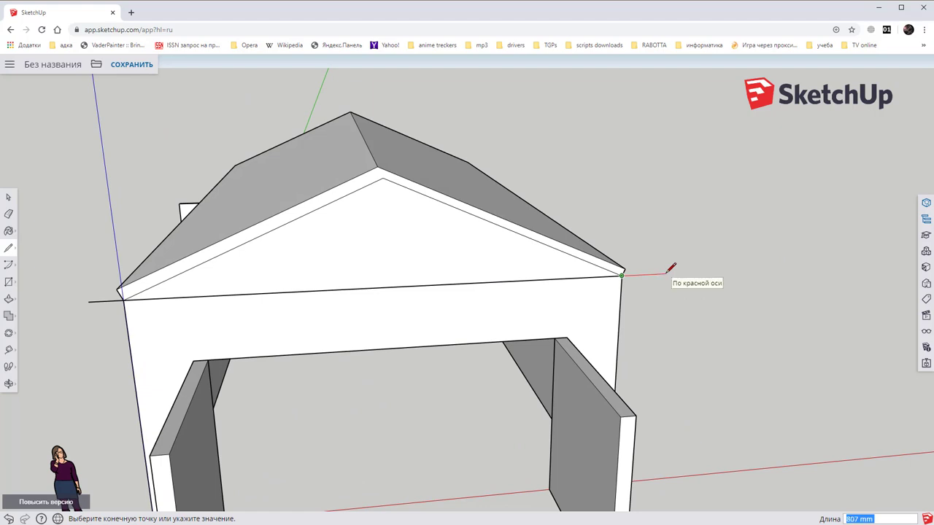
text(5)
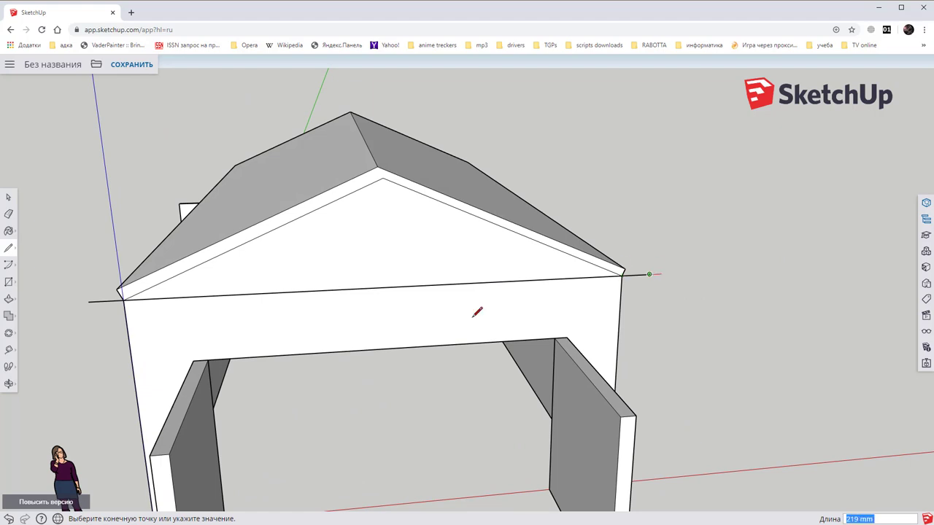
key(Escape)
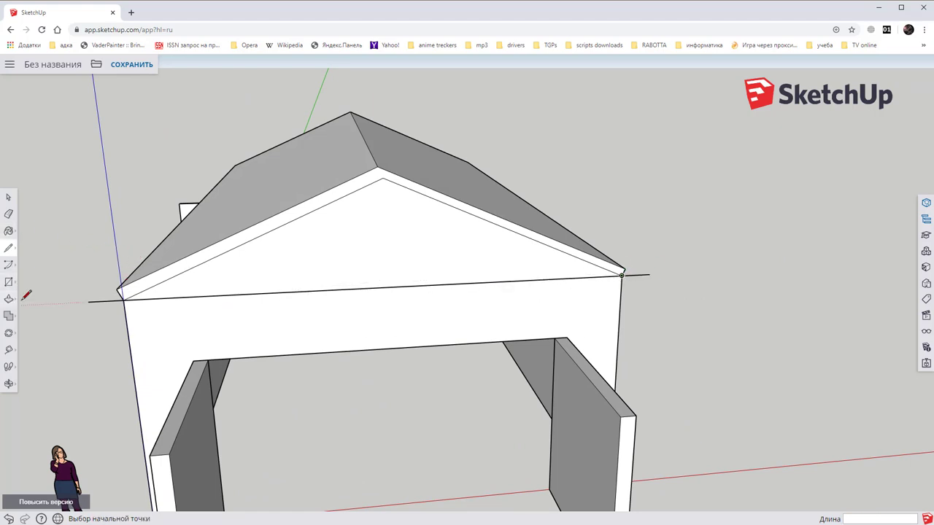
key(p)
mouse_move(88, 264)
middle_down()
mouse_move(214, 224)
mouse_move(101, 312)
middle_up()
Step: Push/Pull the lower edge faces of both roof slopes out to the guide line endpoints
click(95, 313)
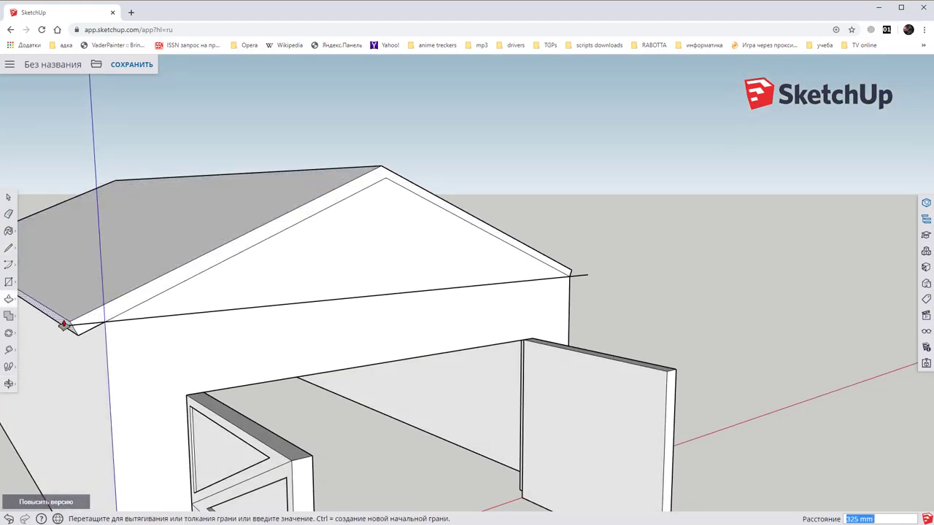
click(59, 330)
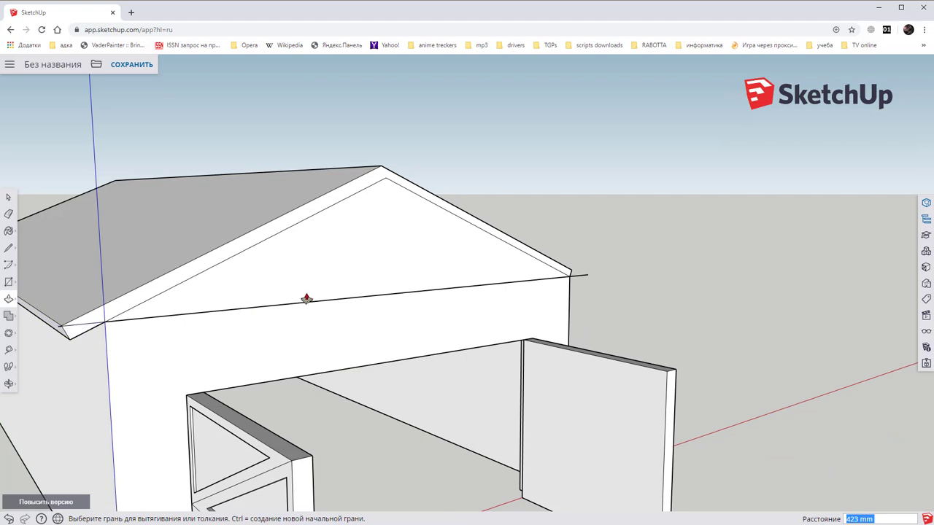
mouse_move(307, 299)
middle_down()
mouse_move(218, 275)
mouse_move(159, 288)
middle_up()
mouse_move(616, 264)
middle_down()
mouse_move(557, 240)
mouse_move(612, 283)
middle_up()
click(646, 286)
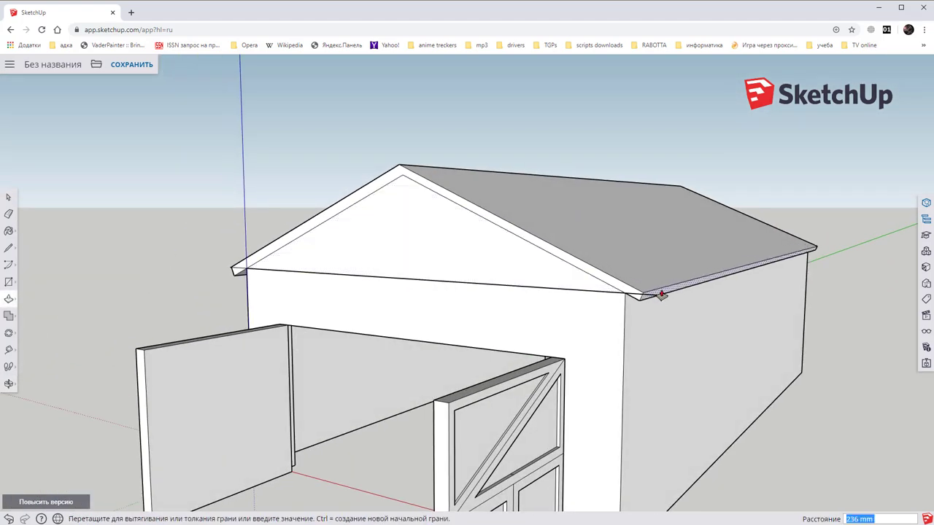
click(656, 298)
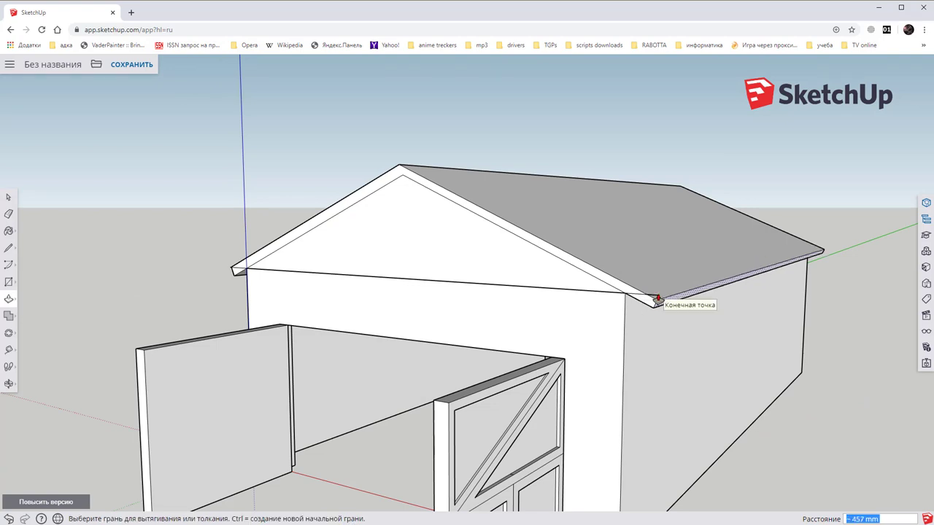
mouse_move(352, 253)
middle_down()
mouse_move(313, 216)
mouse_move(423, 223)
mouse_move(410, 248)
mouse_move(499, 246)
mouse_move(355, 267)
middle_up()
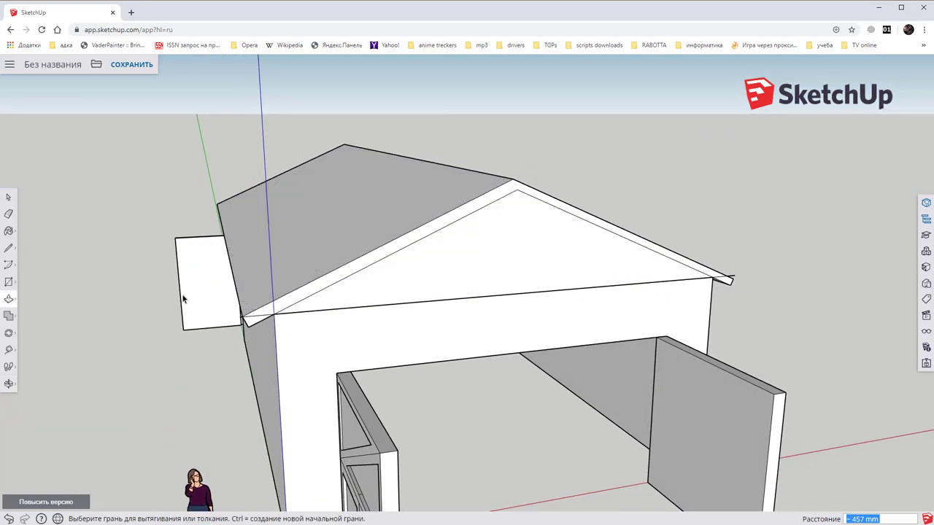
Step: Select and delete the stray leftover edge at the roof's eave corner
click(259, 319)
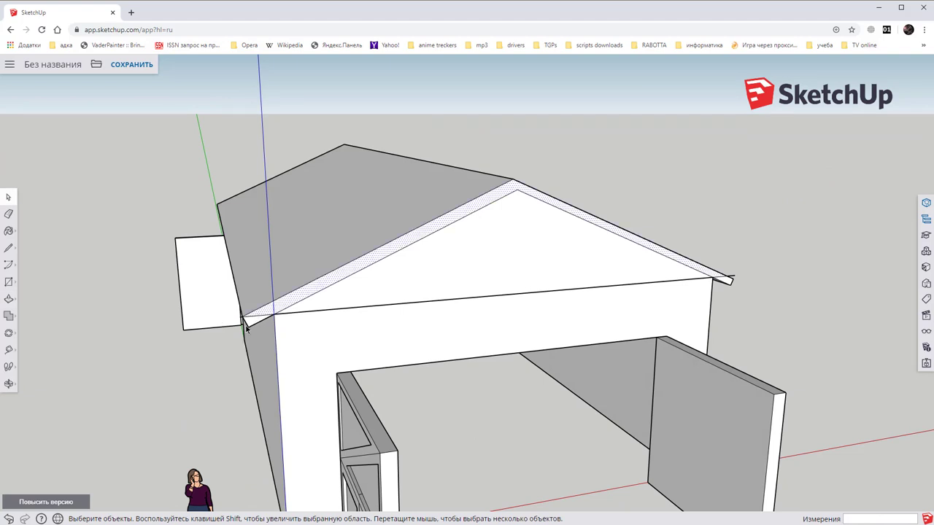
scroll(246, 328, up, 2)
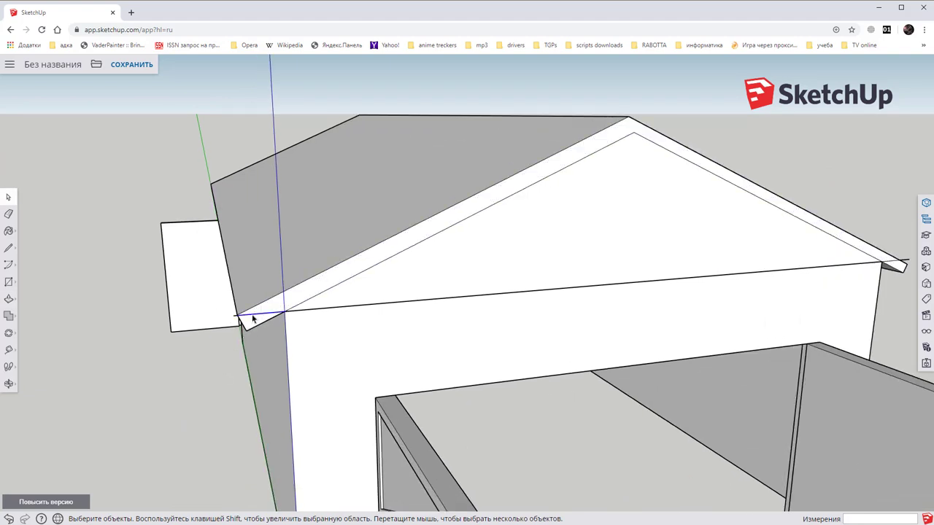
mouse_move(779, 253)
middle_down()
mouse_move(577, 273)
mouse_move(617, 327)
mouse_move(752, 329)
mouse_move(454, 263)
middle_up()
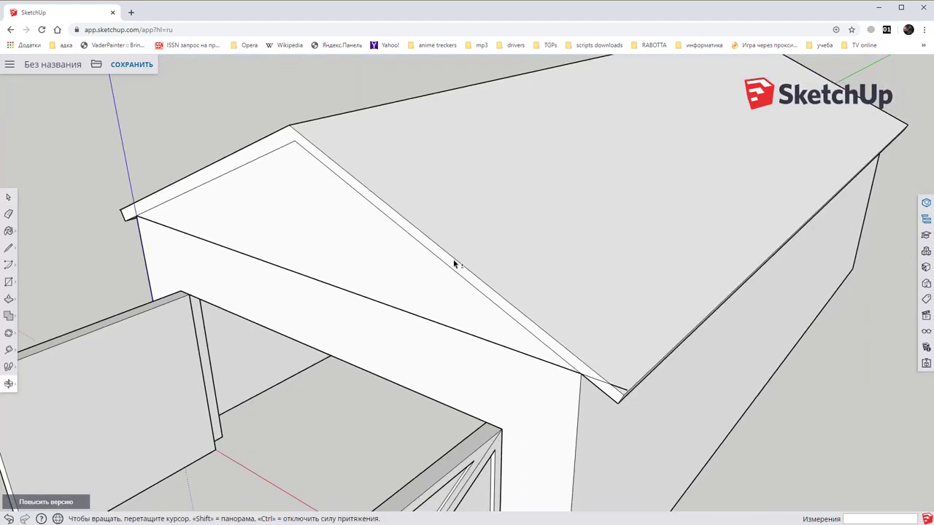
scroll(591, 394, up, 3)
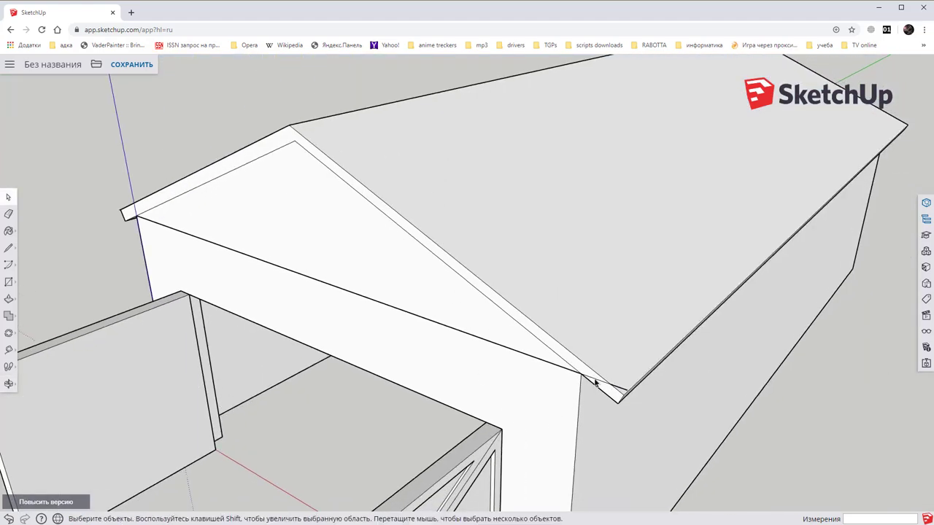
scroll(651, 375, up, 1)
scroll(651, 375, up, 1)
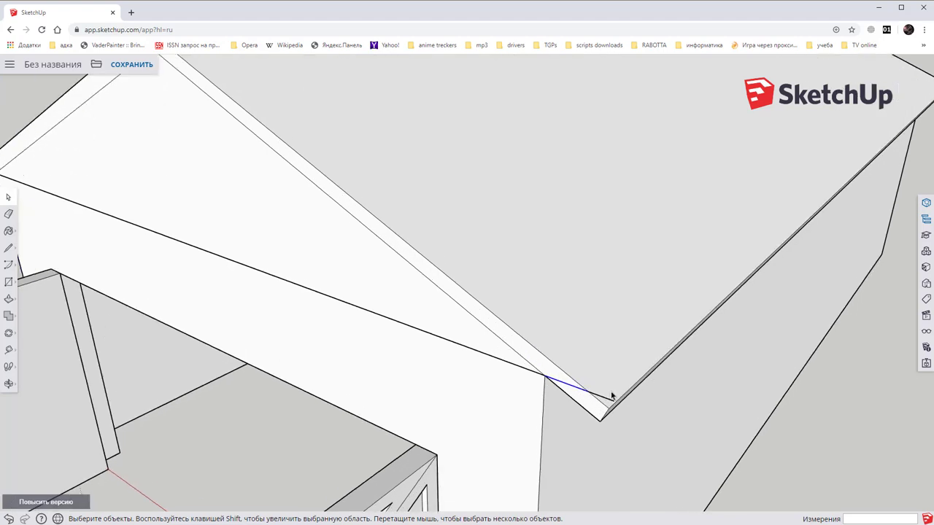
scroll(611, 394, up, 1)
key(Delete)
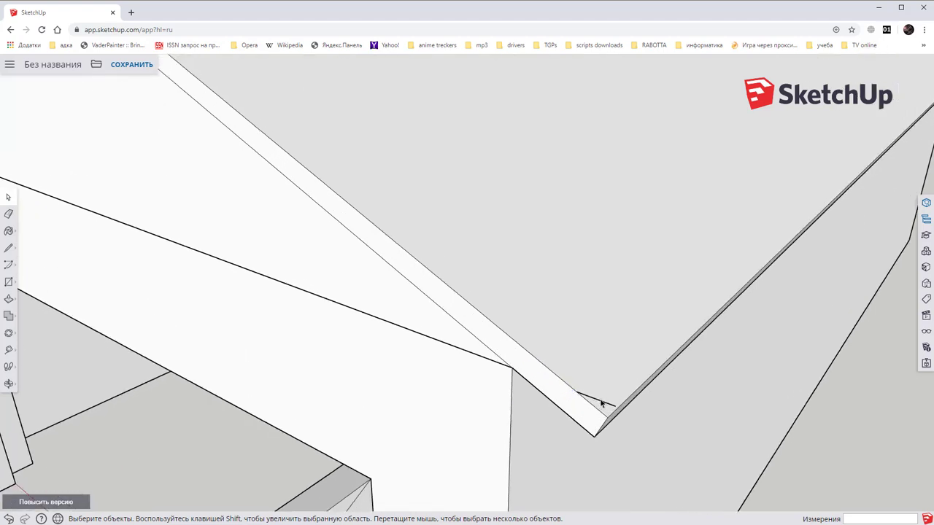
Step: Orbit around the house to check the overhanging eaves and front gable
scroll(551, 349, down, 3)
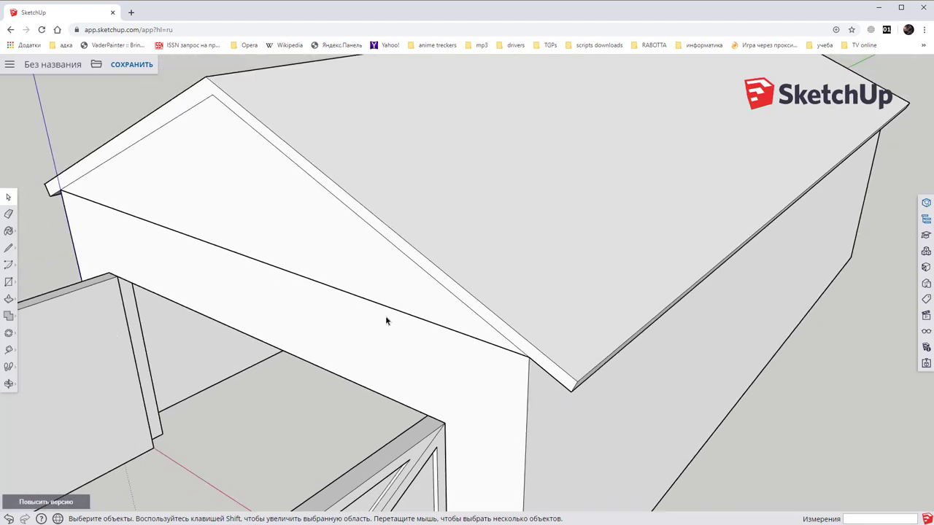
scroll(373, 299, down, 2)
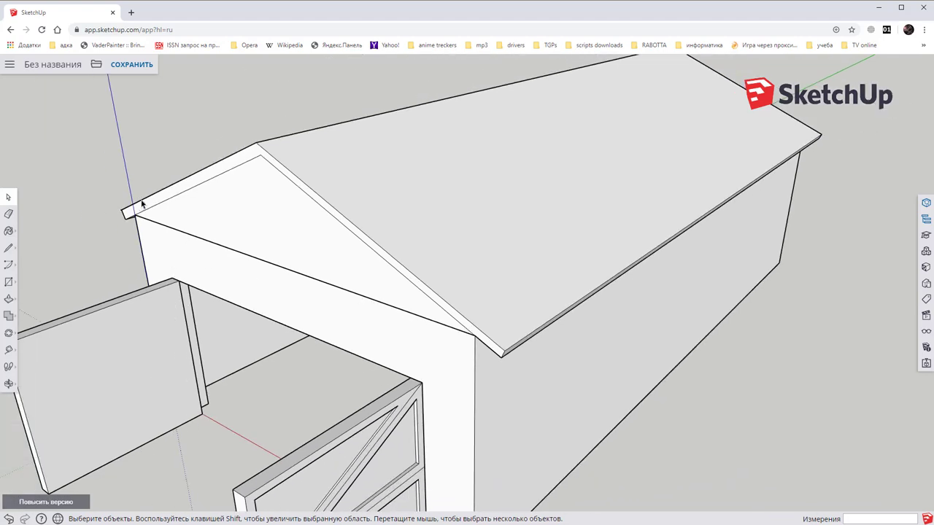
middle_drag(142, 205, 452, 171)
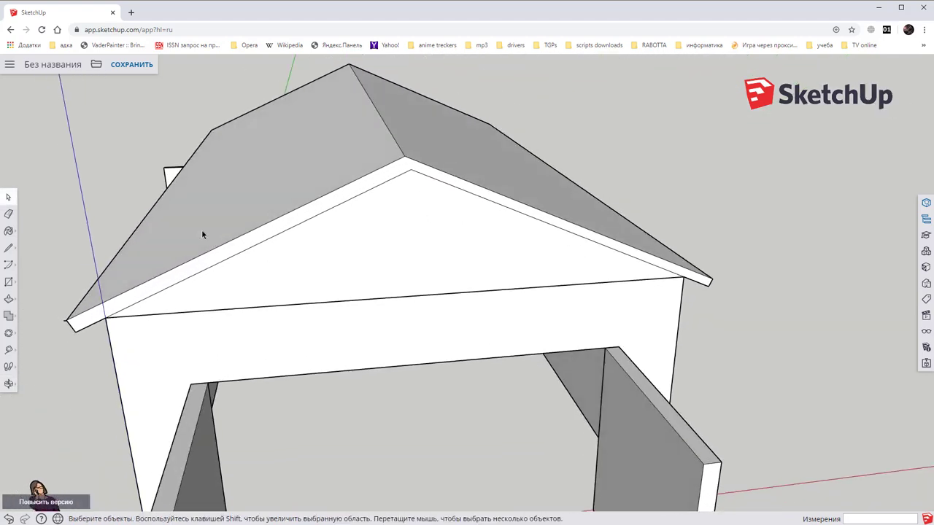
mouse_move(203, 235)
middle_down()
mouse_move(291, 198)
mouse_move(75, 285)
mouse_move(225, 250)
mouse_move(259, 326)
middle_up()
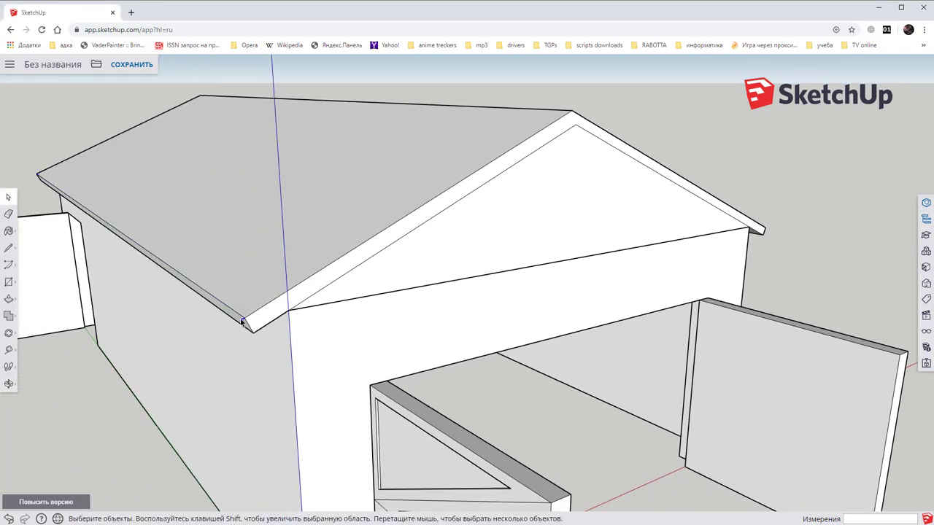
mouse_move(317, 259)
middle_down()
mouse_move(306, 216)
mouse_move(242, 211)
middle_up()
mouse_move(253, 244)
middle_down()
mouse_move(258, 209)
mouse_move(294, 207)
middle_up()
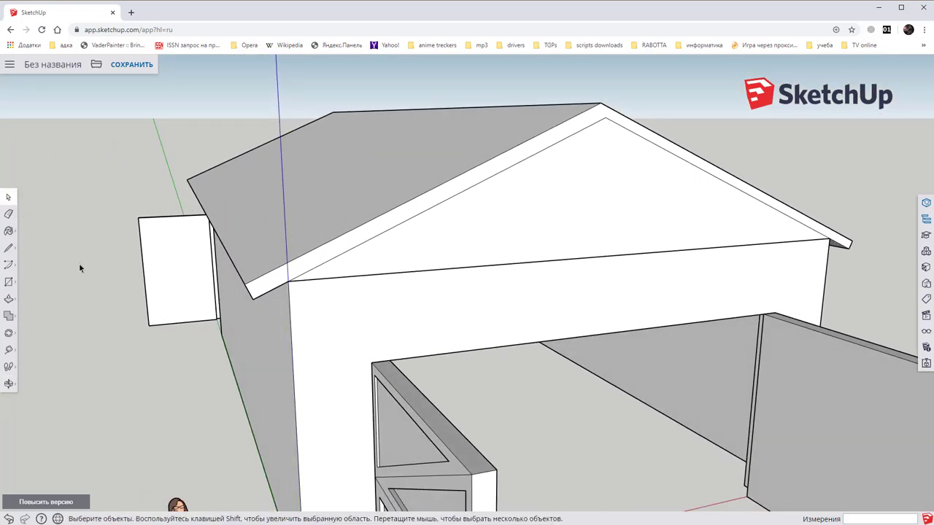
Step: Draw edges just under the roof edge at the left and right eave ends, ending at the roof corner
click(8, 248)
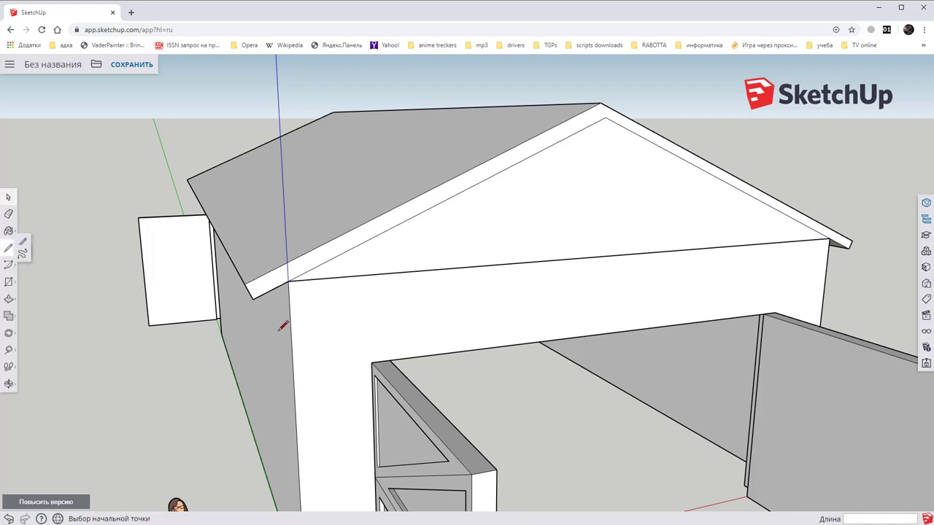
click(252, 299)
click(255, 281)
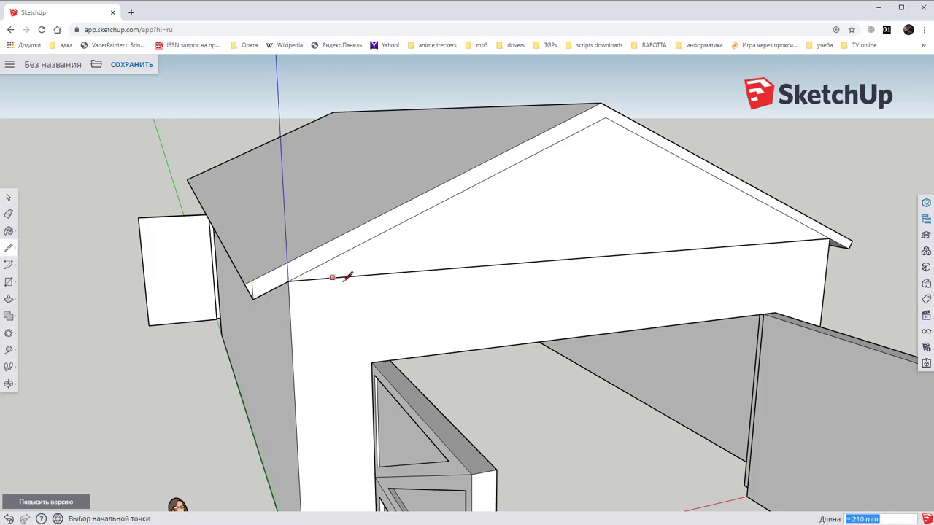
click(849, 248)
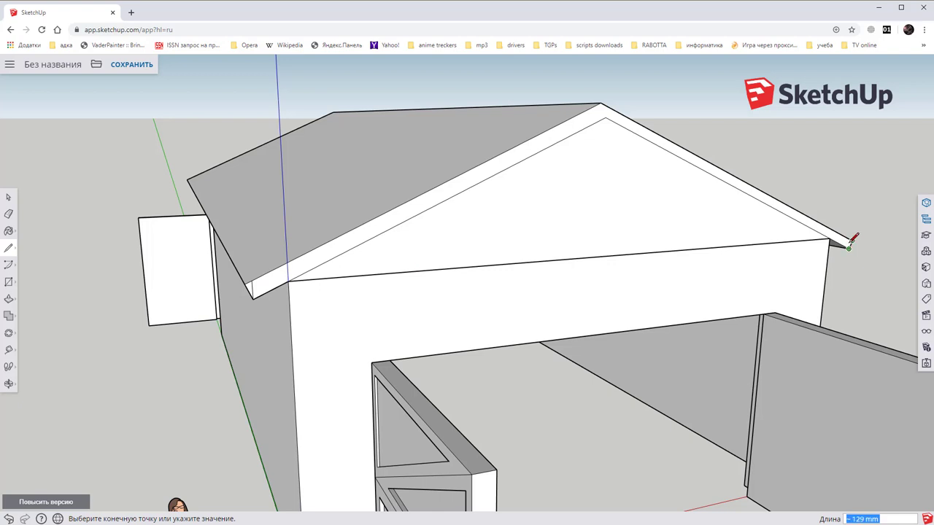
scroll(851, 234, up, 2)
scroll(852, 234, up, 2)
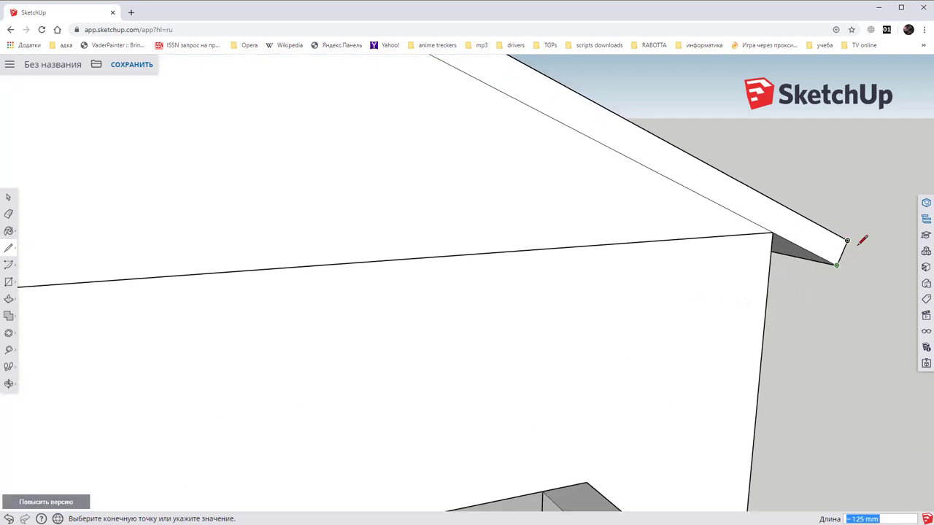
scroll(839, 230, up, 2)
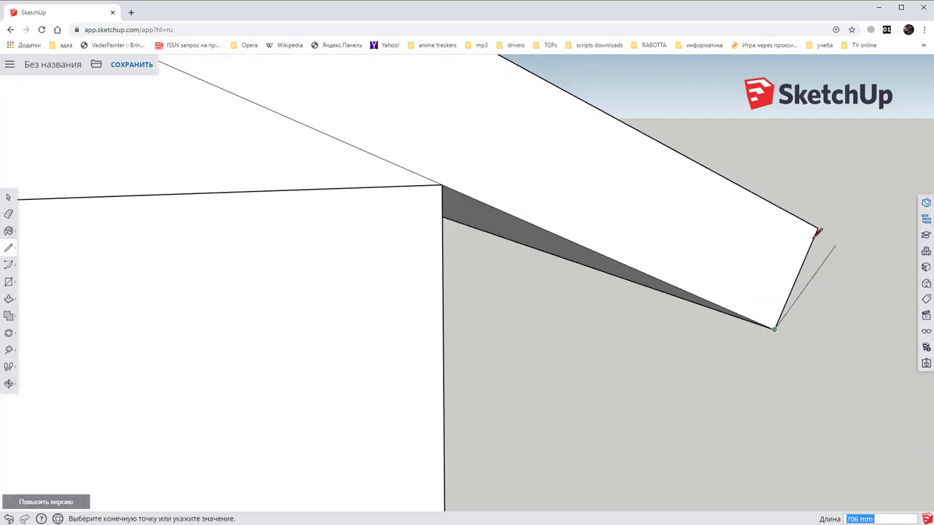
click(784, 212)
scroll(779, 229, down, 2)
scroll(773, 233, down, 2)
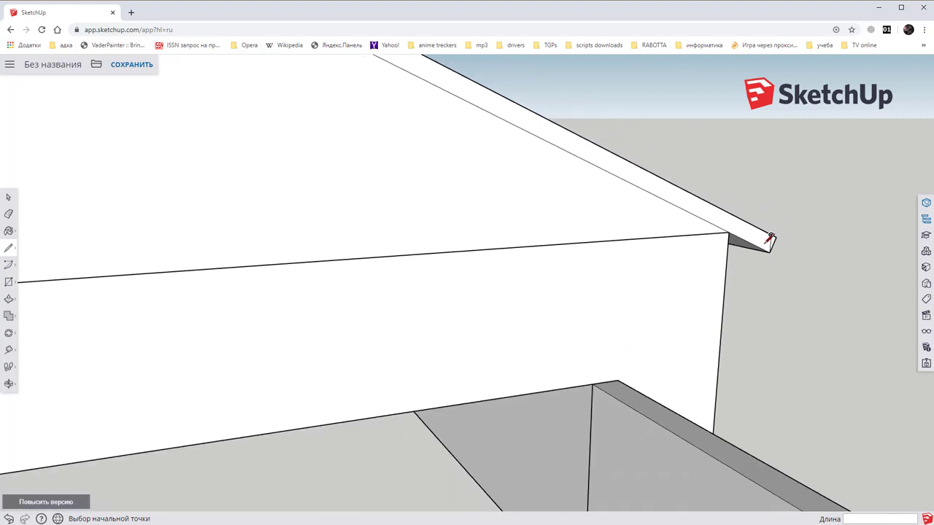
scroll(771, 232, down, 2)
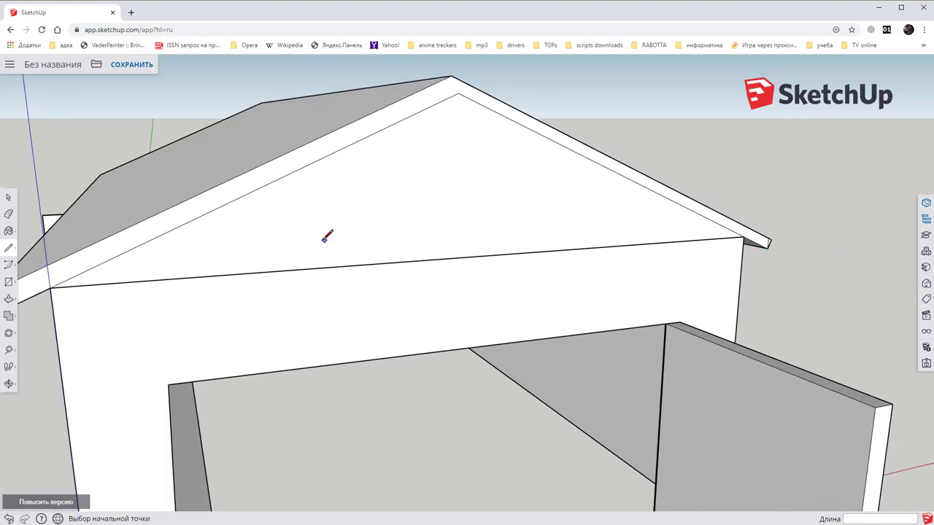
Step: Push/Pull the eave strip along the roof to the far corner
key(p)
middle_drag(171, 232, 285, 241)
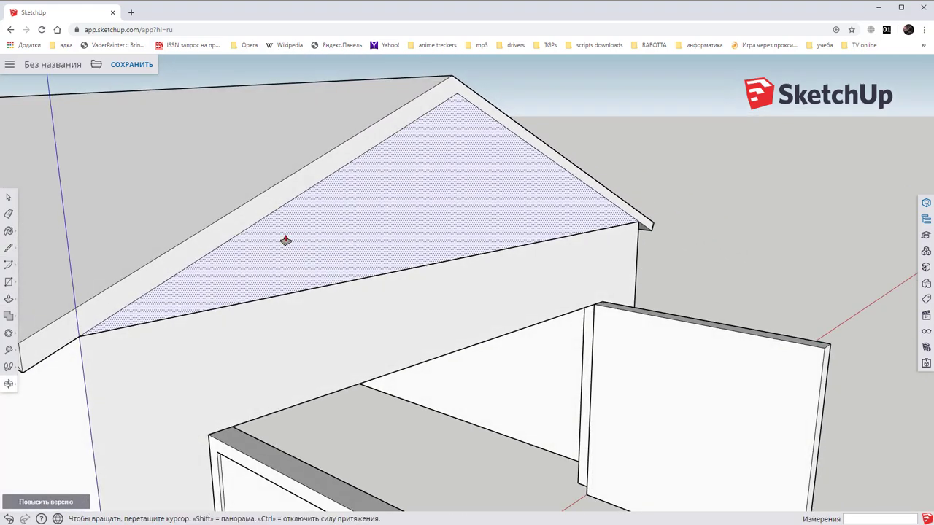
scroll(114, 252, down, 3)
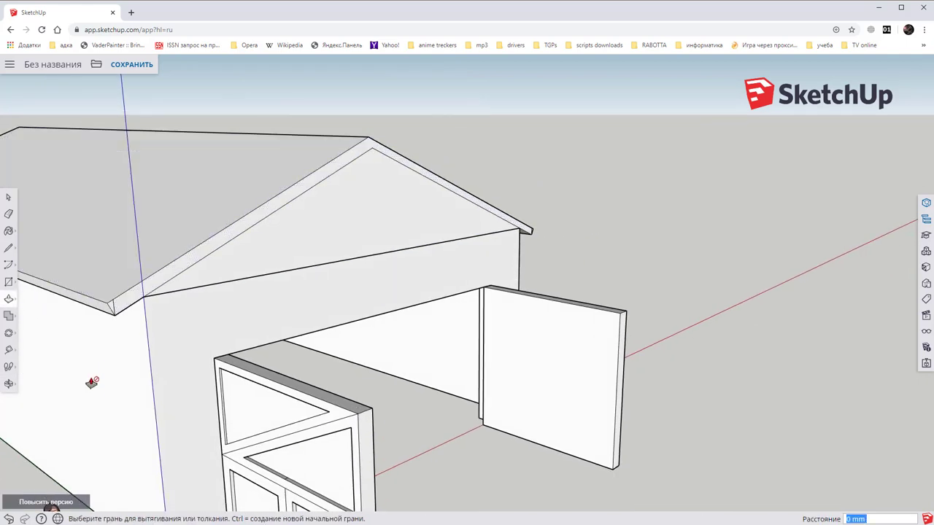
mouse_move(94, 367)
middle_down()
mouse_move(300, 354)
mouse_move(610, 411)
middle_up()
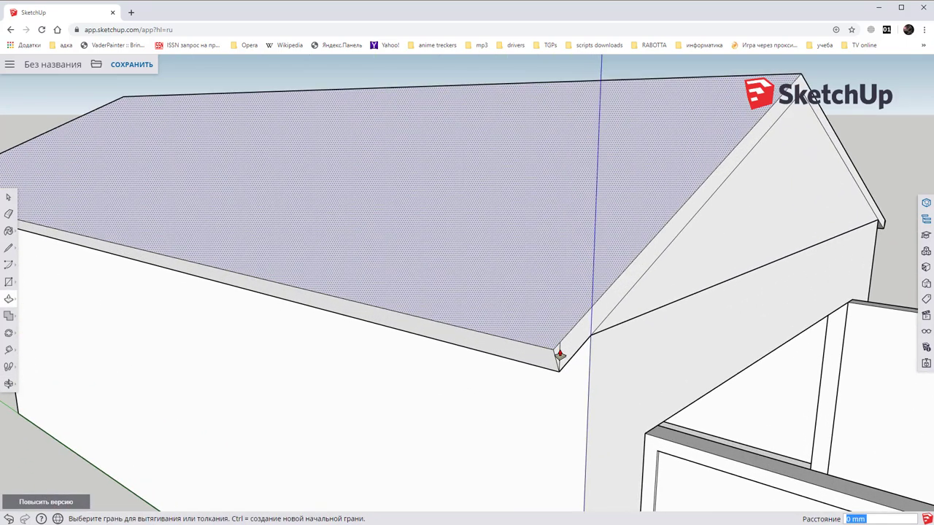
scroll(558, 355, up, 2)
click(558, 355)
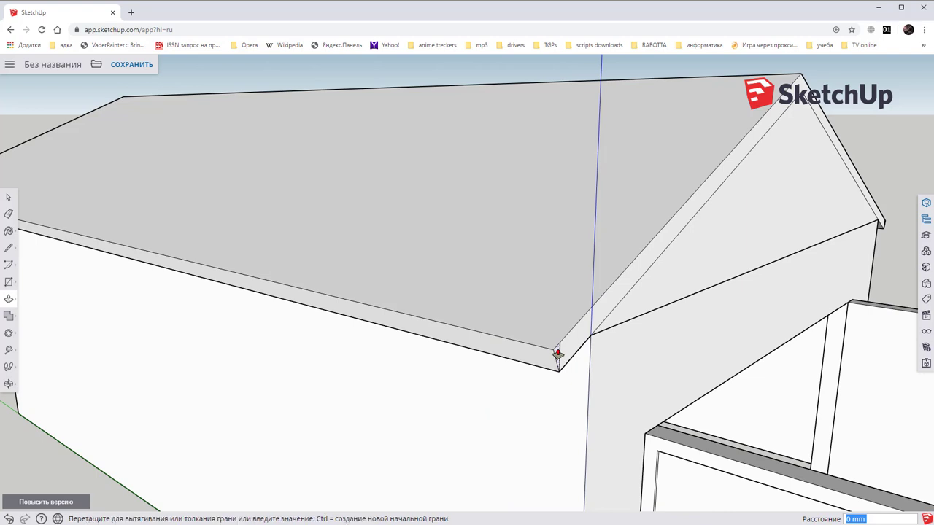
scroll(552, 356, down, 2)
scroll(547, 354, down, 2)
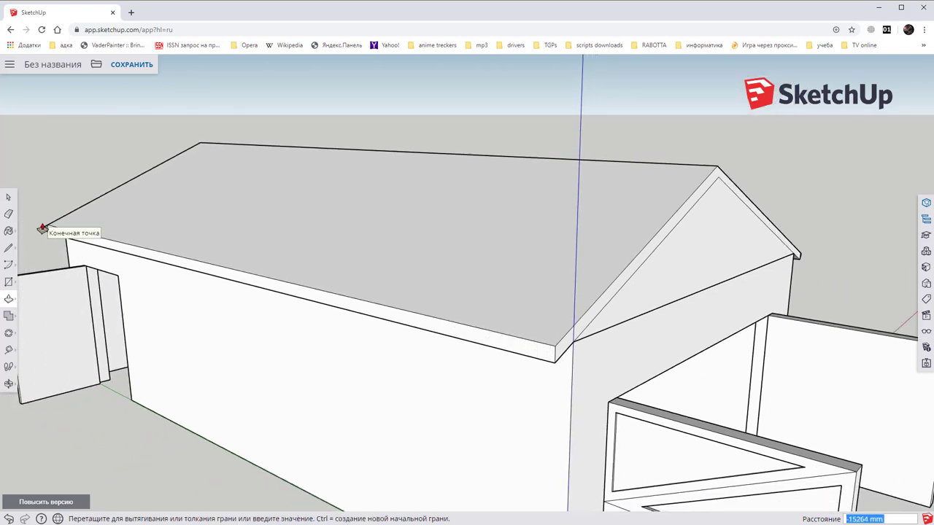
click(43, 226)
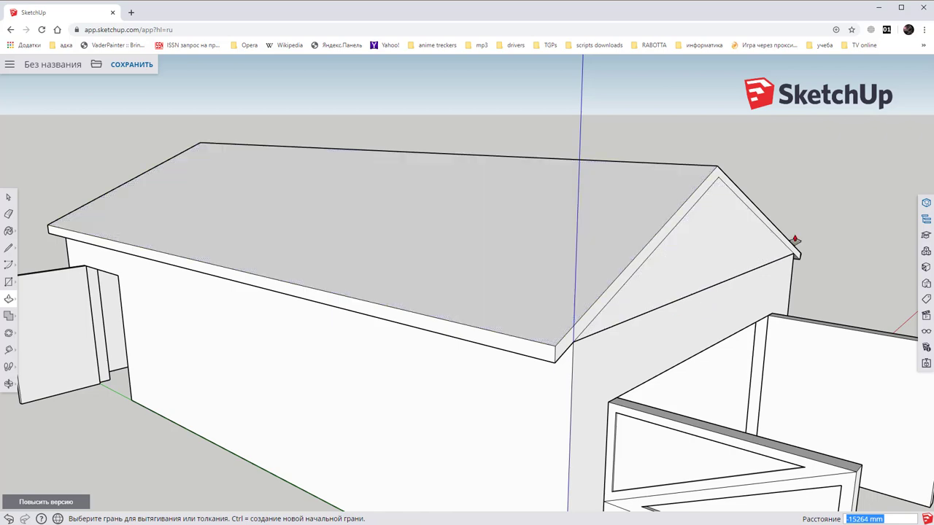
Step: Pick the small triangular eave end face, then orbit to a corner view of the door gable
middle_drag(793, 241, 398, 235)
scroll(663, 354, up, 2)
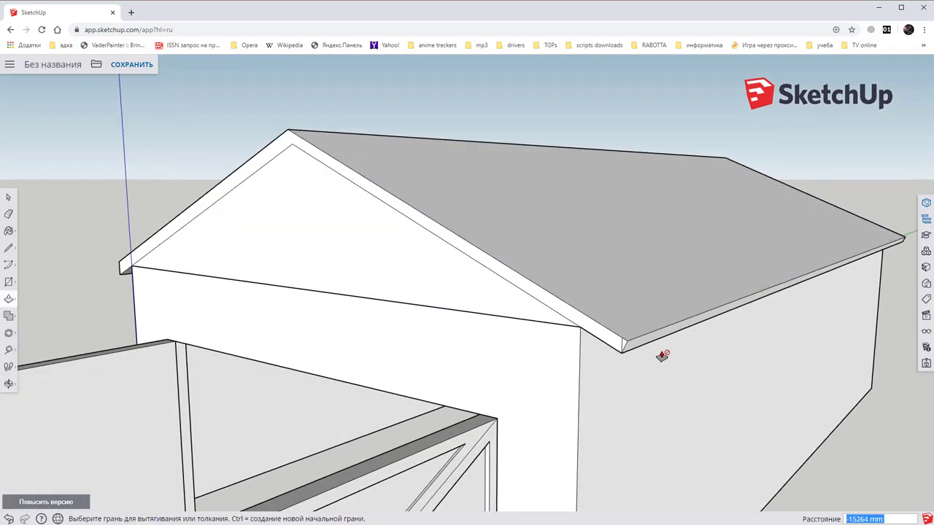
scroll(662, 355, up, 3)
scroll(547, 323, up, 1)
click(537, 319)
scroll(569, 319, down, 3)
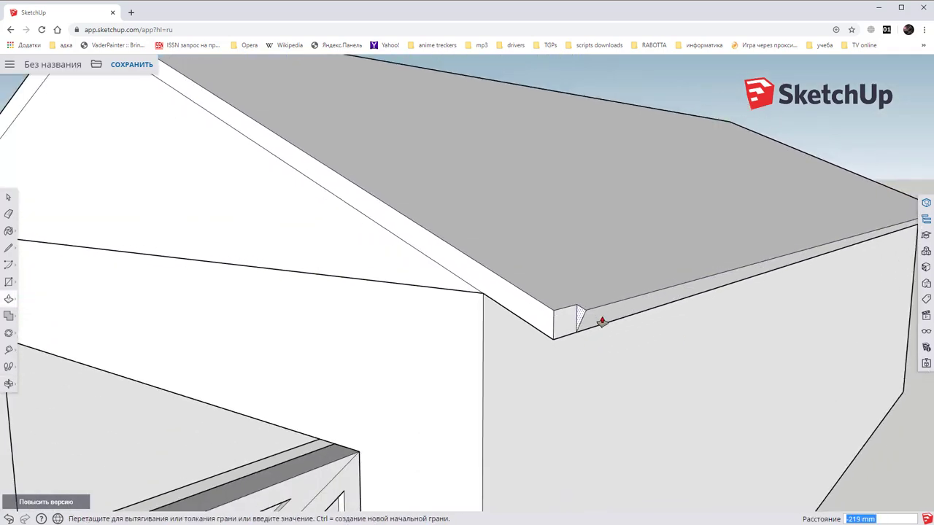
scroll(678, 292, down, 3)
mouse_move(876, 218)
middle_down()
mouse_move(701, 286)
mouse_move(767, 284)
mouse_move(409, 290)
mouse_move(744, 316)
middle_up()
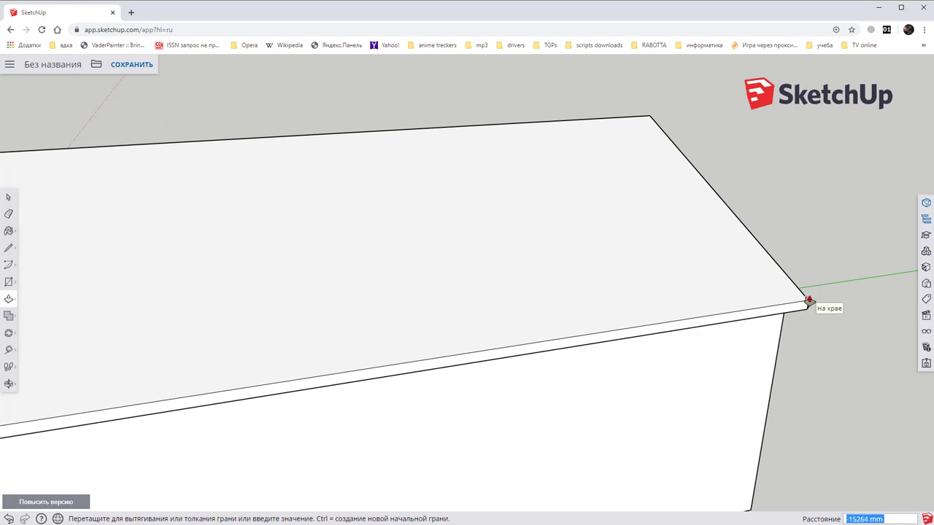
scroll(825, 332, down, 2)
scroll(826, 332, down, 2)
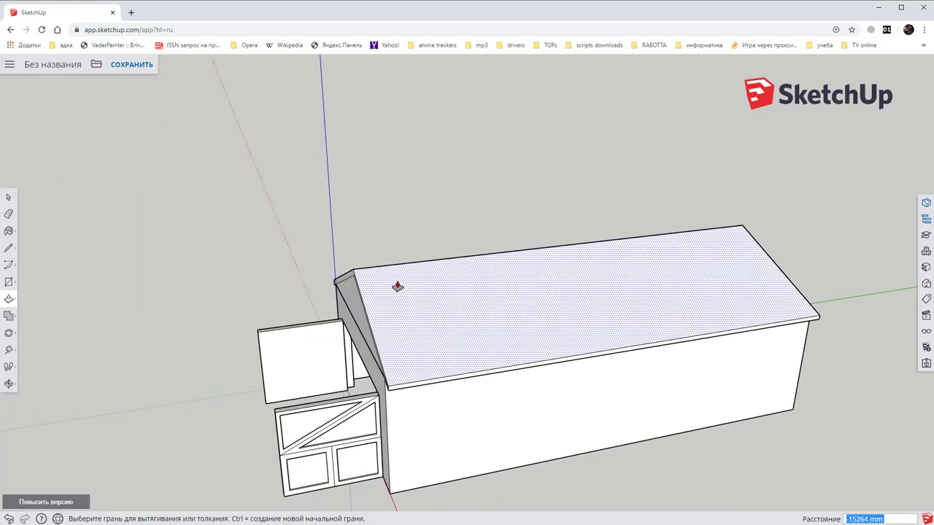
mouse_move(398, 284)
middle_down()
mouse_move(559, 265)
mouse_move(492, 241)
middle_up()
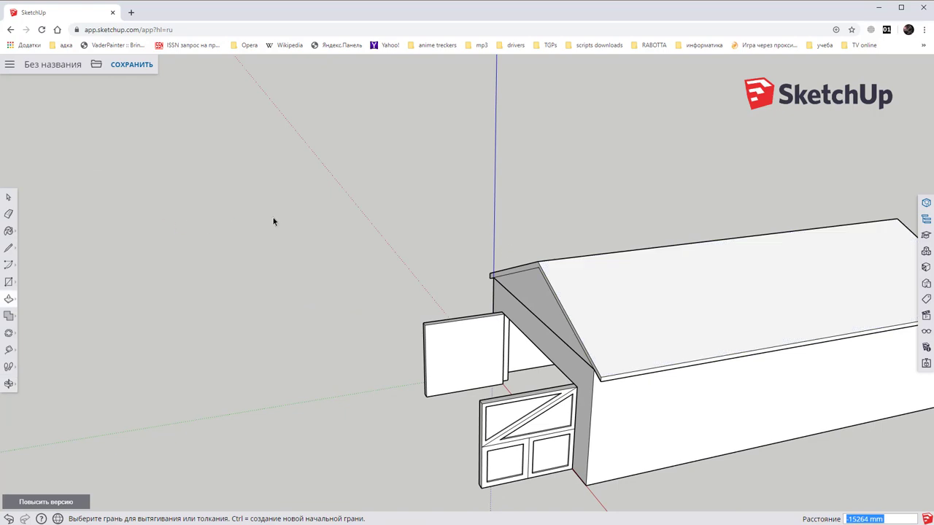
mouse_move(357, 212)
middle_down()
mouse_move(910, 227)
mouse_move(575, 206)
mouse_move(602, 210)
middle_up()
scroll(601, 211, up, 3)
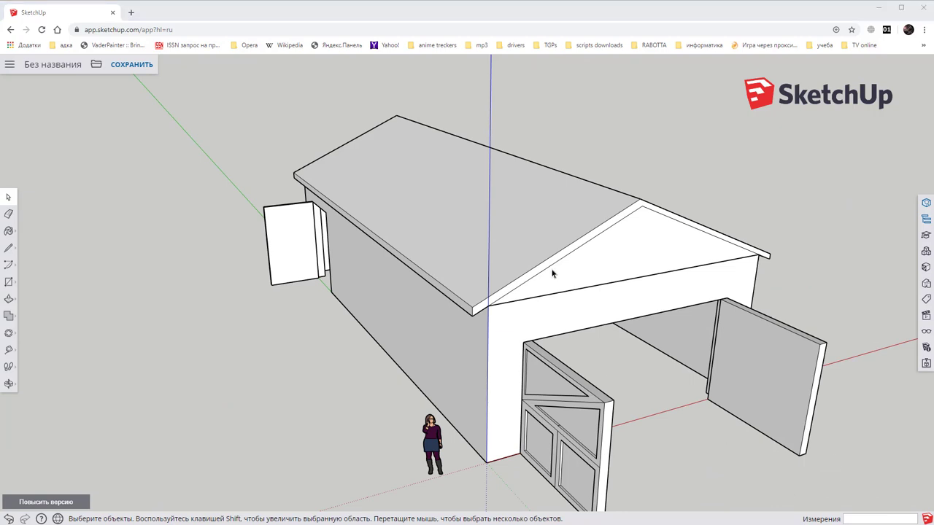
mouse_move(545, 276)
shift+middle_down()
mouse_move(625, 307)
mouse_move(668, 306)
shift+middle_up()
mouse_move(667, 306)
middle_down()
mouse_move(729, 316)
mouse_move(729, 285)
middle_up()
Step: Pull the gable roof edges outward, 798 mm on the right and 462 mm on the left
key(p)
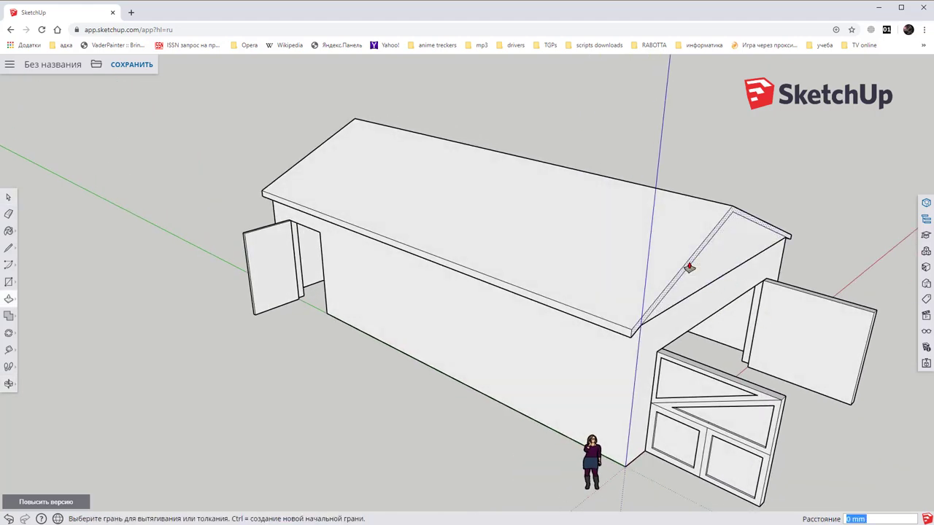
click(690, 267)
click(719, 268)
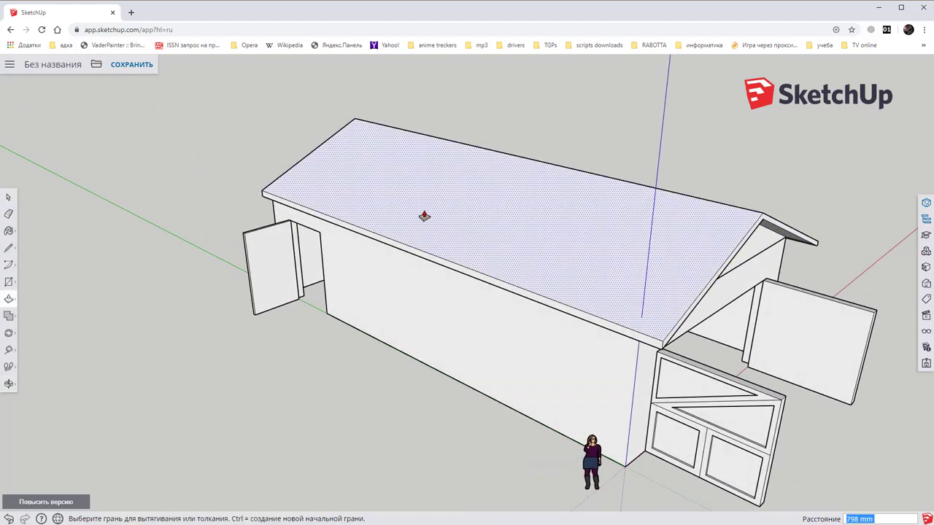
mouse_move(369, 198)
shift+middle_down()
mouse_move(827, 187)
mouse_move(202, 326)
shift+middle_up()
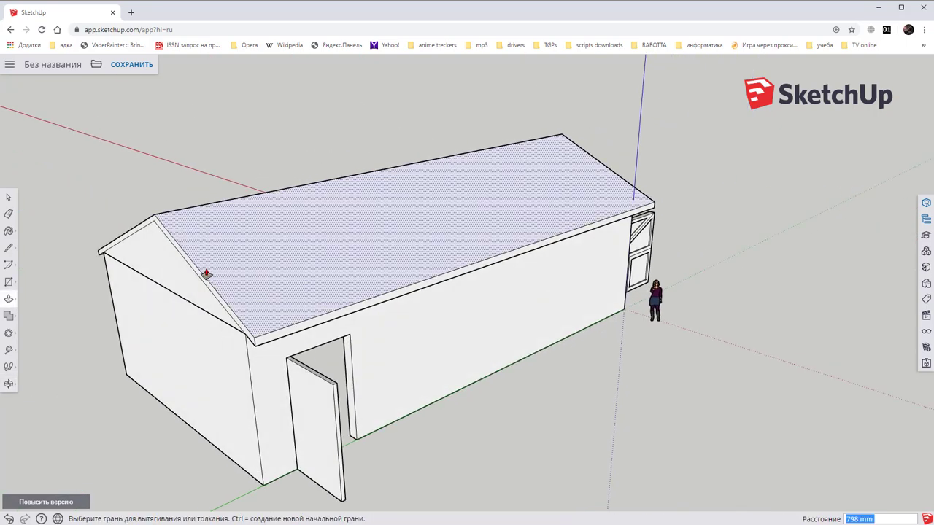
click(198, 274)
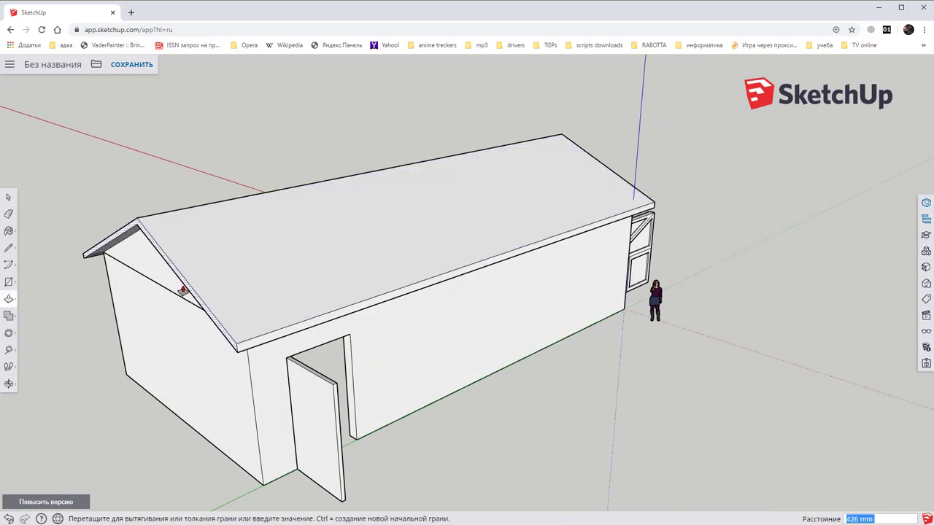
click(188, 286)
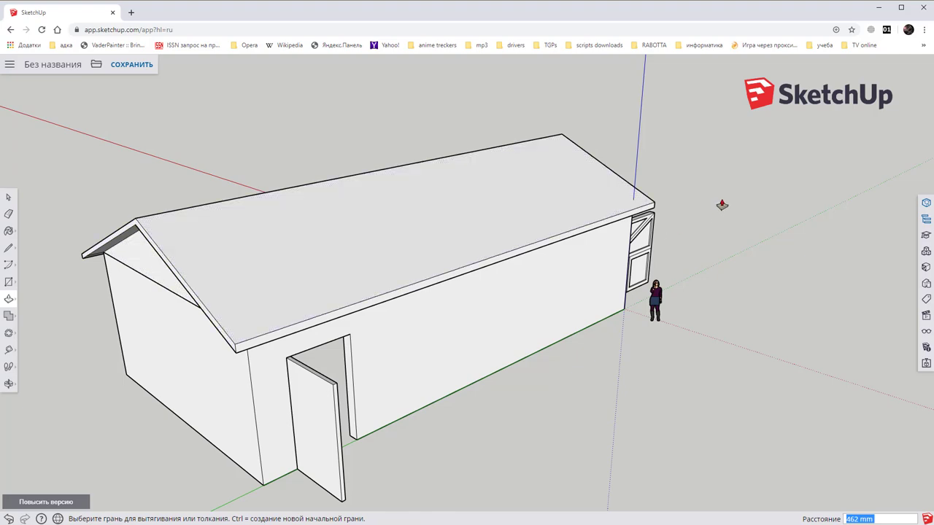
key(space)
mouse_move(730, 196)
middle_down()
mouse_move(309, 229)
mouse_move(114, 203)
mouse_move(77, 209)
middle_up()
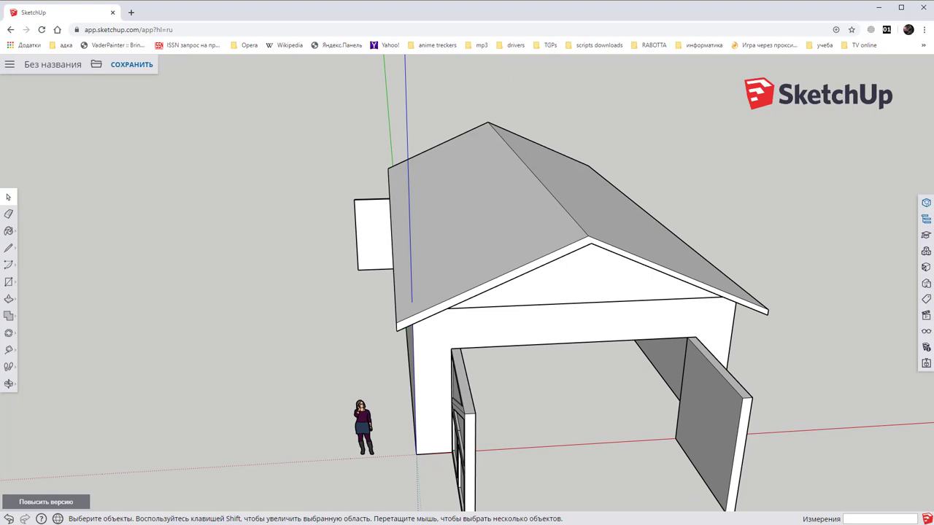
mouse_move(436, 338)
middle_down()
mouse_move(500, 226)
mouse_move(519, 261)
mouse_move(531, 38)
middle_up()
scroll(583, 94, up, 2)
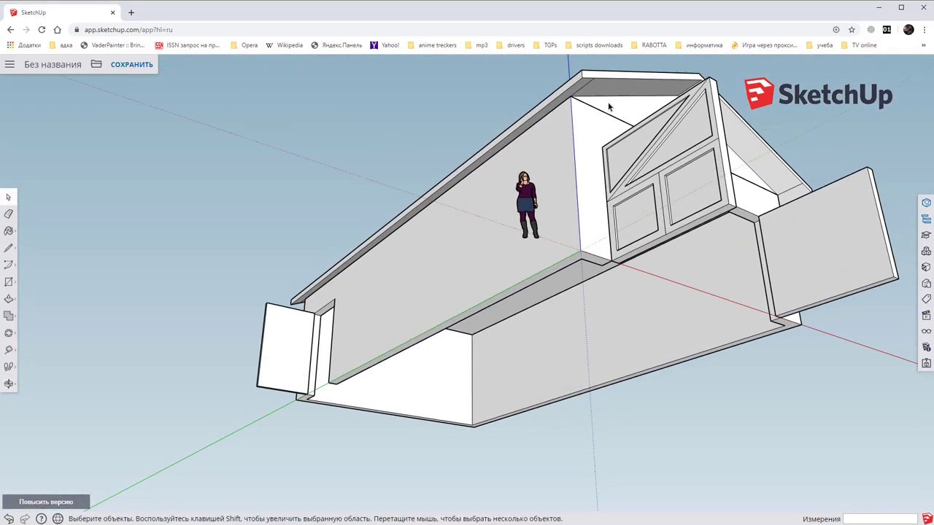
scroll(584, 95, up, 3)
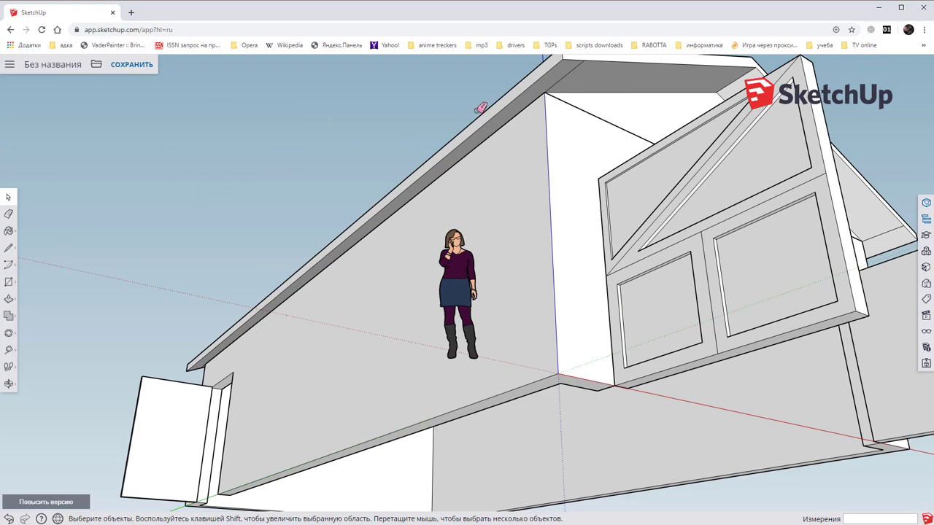
key(e)
scroll(587, 77, up, 2)
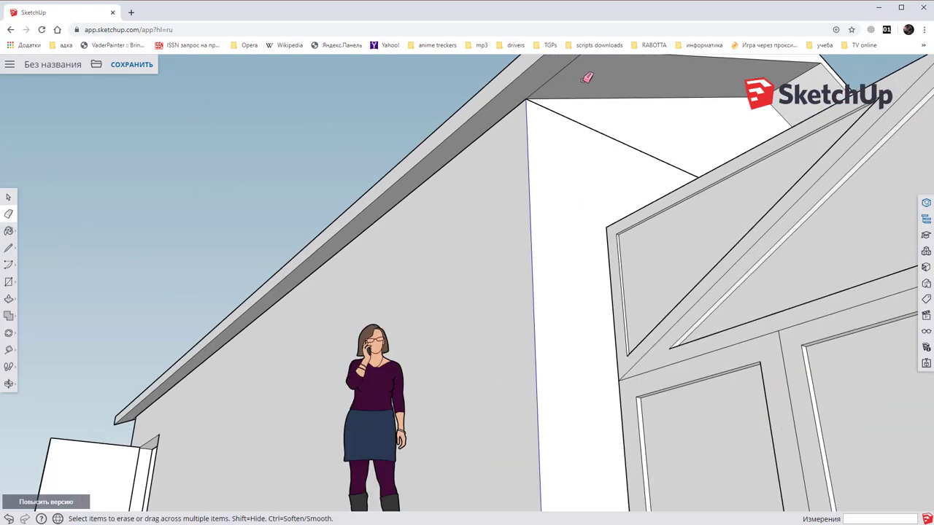
scroll(587, 77, down, 2)
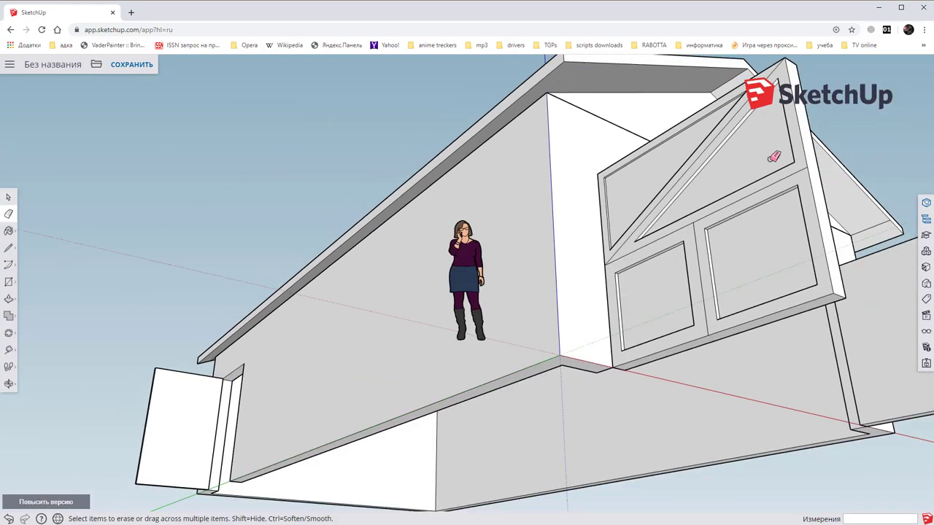
mouse_move(846, 154)
middle_down()
mouse_move(470, 191)
mouse_move(504, 245)
middle_up()
mouse_move(650, 212)
middle_down()
mouse_move(610, 252)
mouse_move(480, 223)
mouse_move(461, 256)
middle_up()
mouse_move(632, 298)
middle_down()
mouse_move(414, 271)
mouse_move(309, 173)
mouse_move(115, 129)
middle_up()
middle_drag(740, 302, 678, 212)
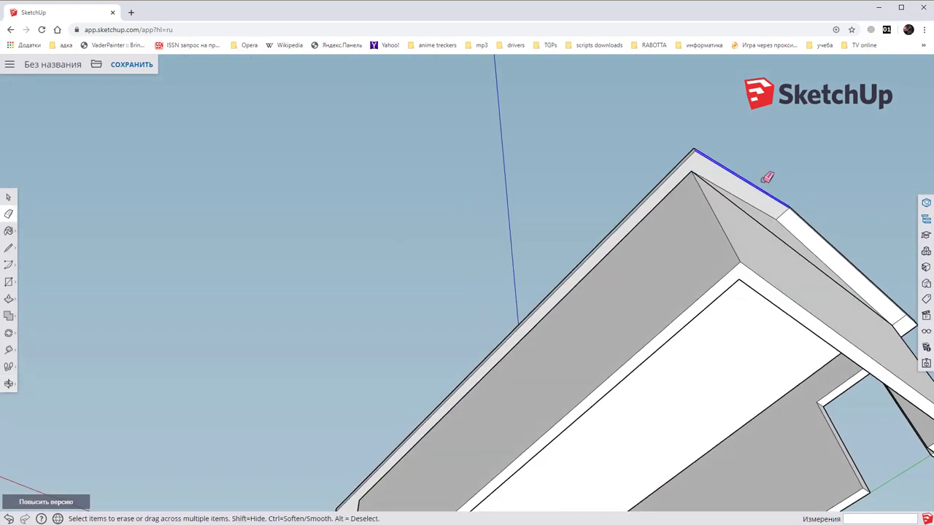
middle_drag(807, 158, 452, 232)
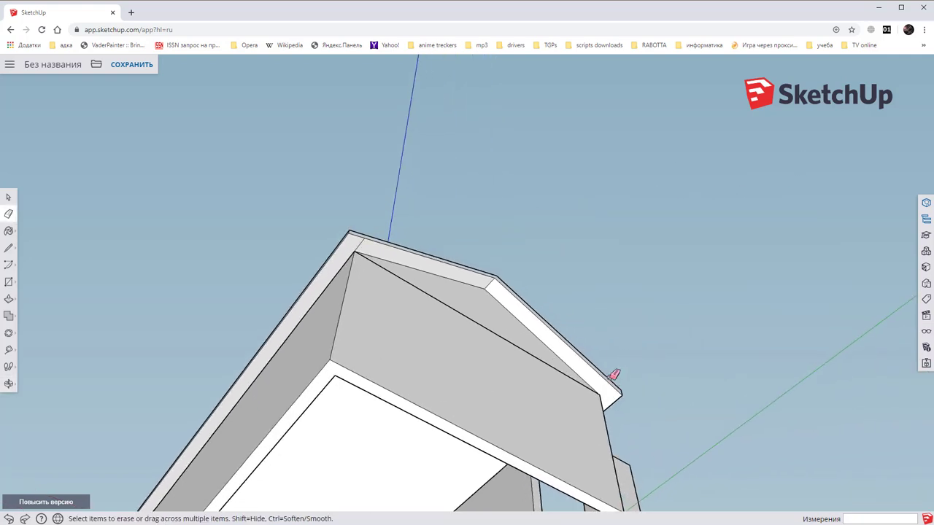
mouse_move(414, 225)
middle_down()
mouse_move(475, 308)
mouse_move(739, 474)
mouse_move(229, 279)
mouse_move(498, 306)
mouse_move(404, 275)
mouse_move(577, 229)
middle_up()
shift+middle_drag(707, 432, 620, 301)
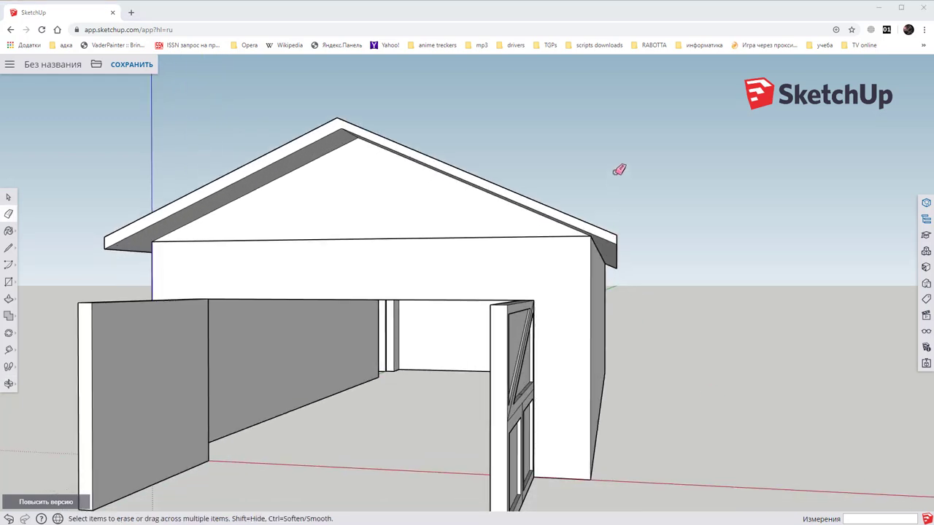
Step: Select the entire connected roof and make it a group
key(space)
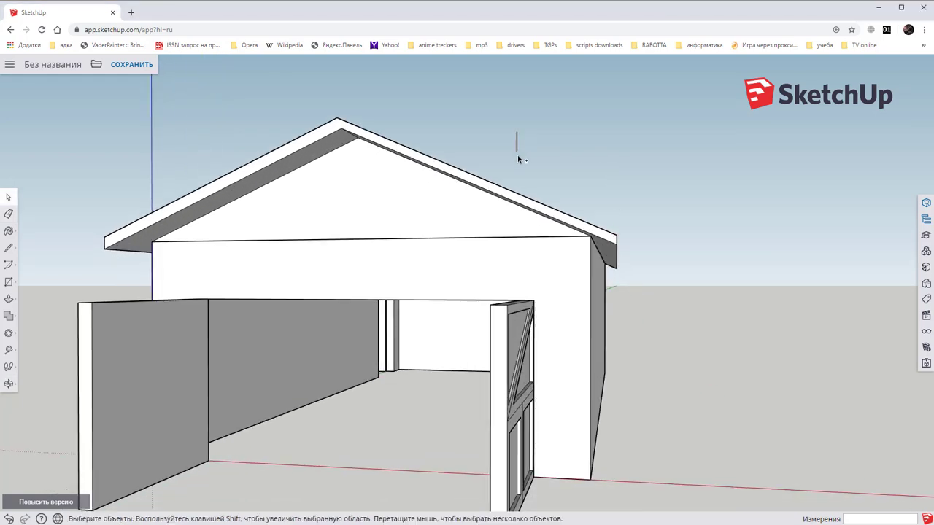
mouse_move(517, 155)
middle_down()
mouse_move(537, 157)
mouse_move(469, 240)
mouse_move(476, 173)
middle_up()
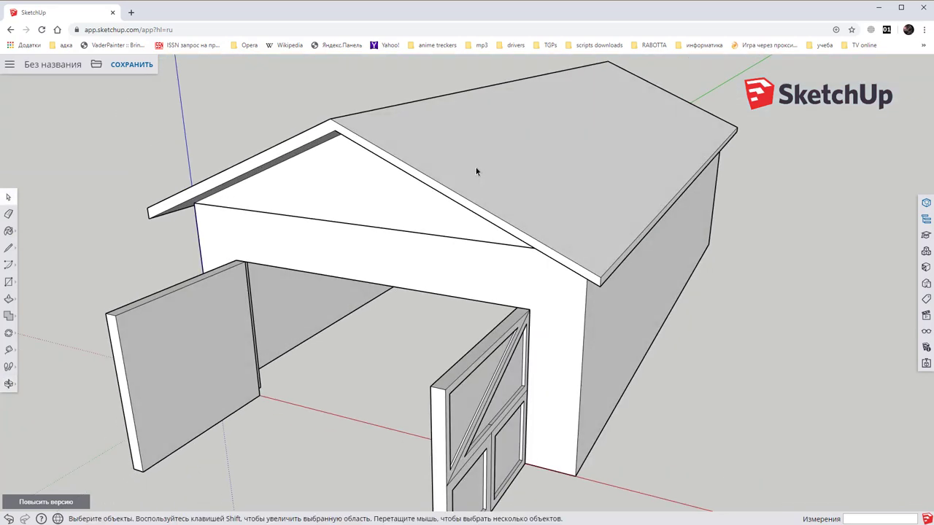
double_click(476, 171)
triple_click(475, 172)
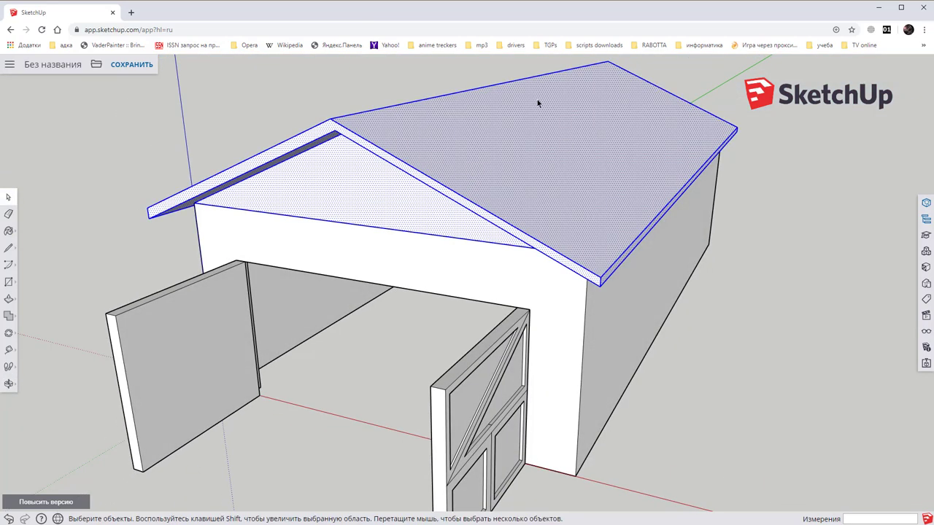
right_click(475, 136)
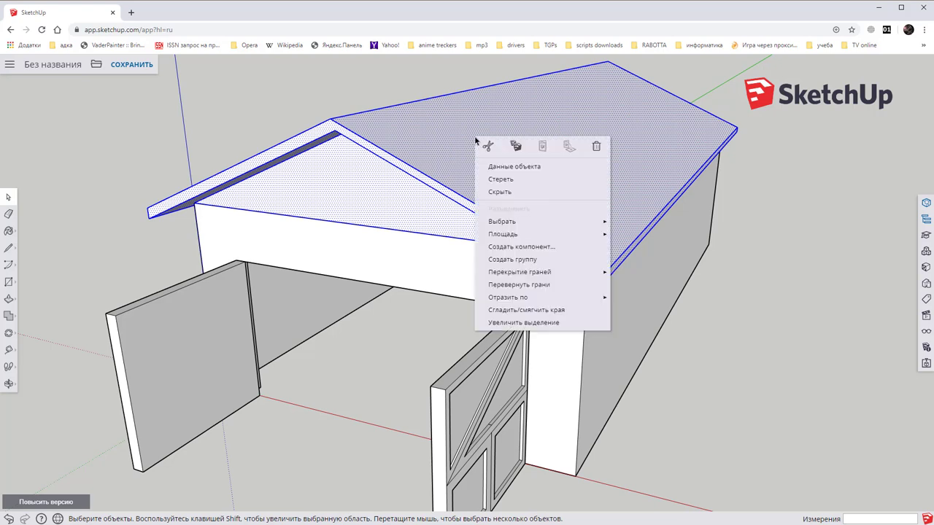
click(520, 260)
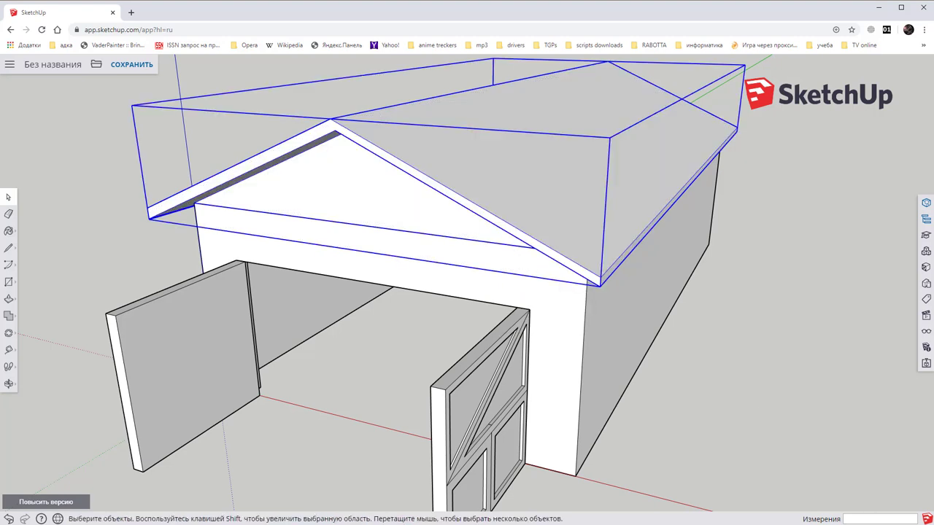
key(b)
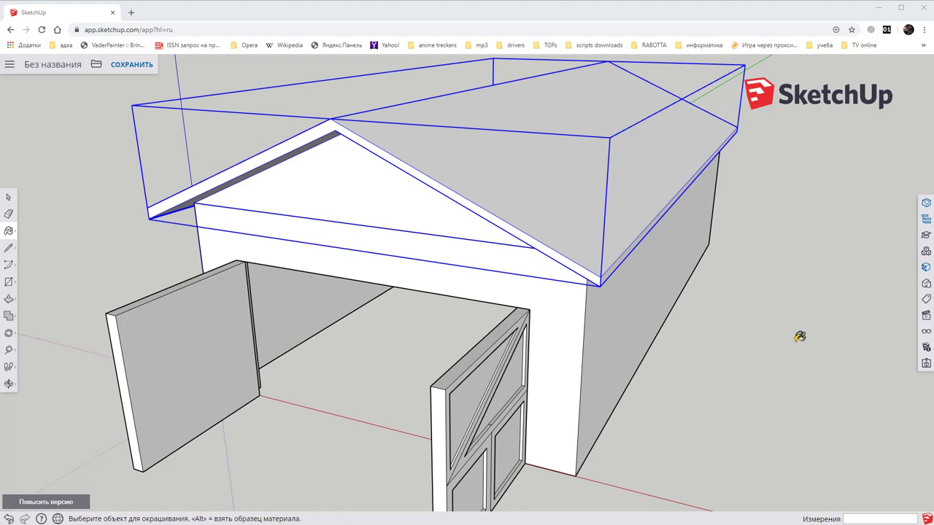
Step: Paint the roof group with the red clay-tile material from the Кровля category
click(8, 232)
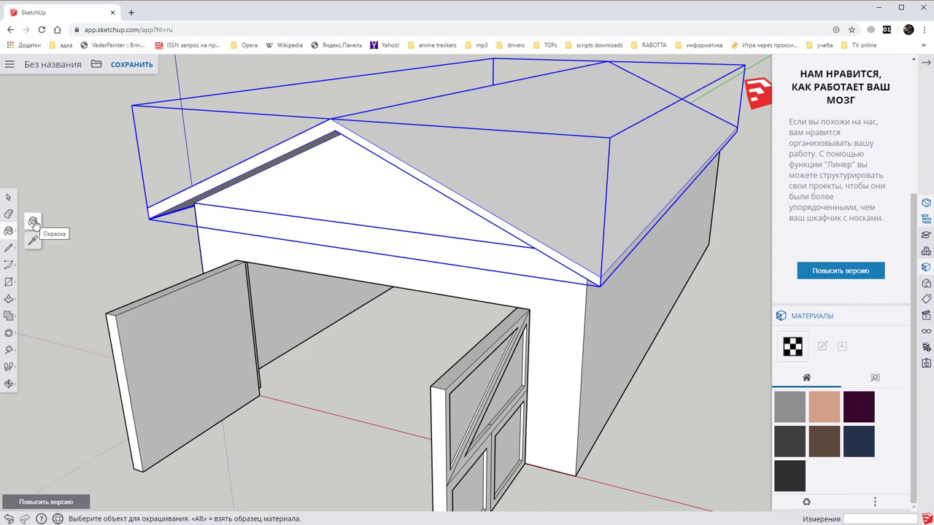
click(33, 221)
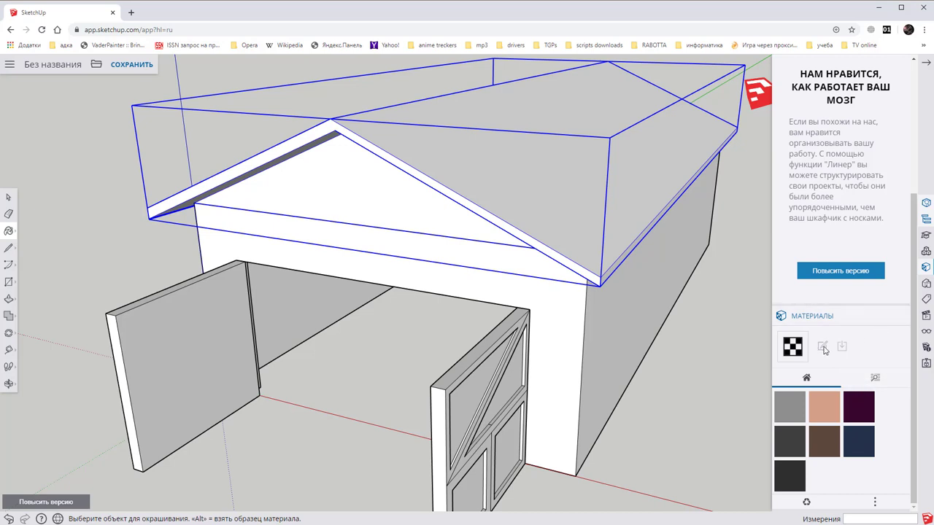
click(875, 380)
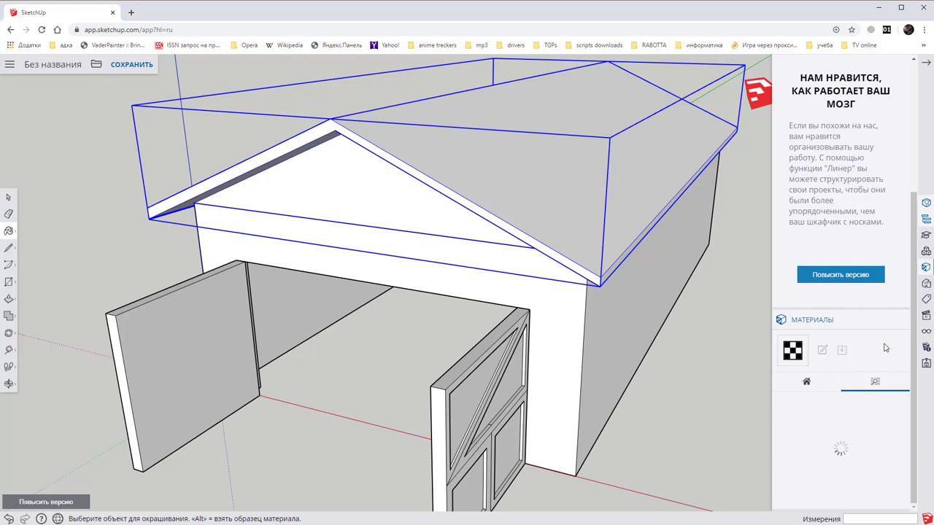
scroll(884, 347, down, 4)
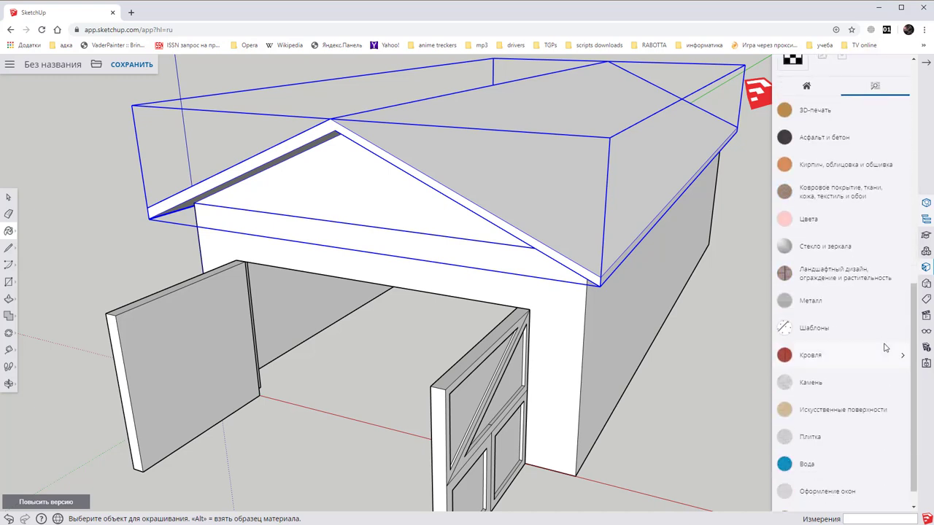
scroll(884, 348, down, 1)
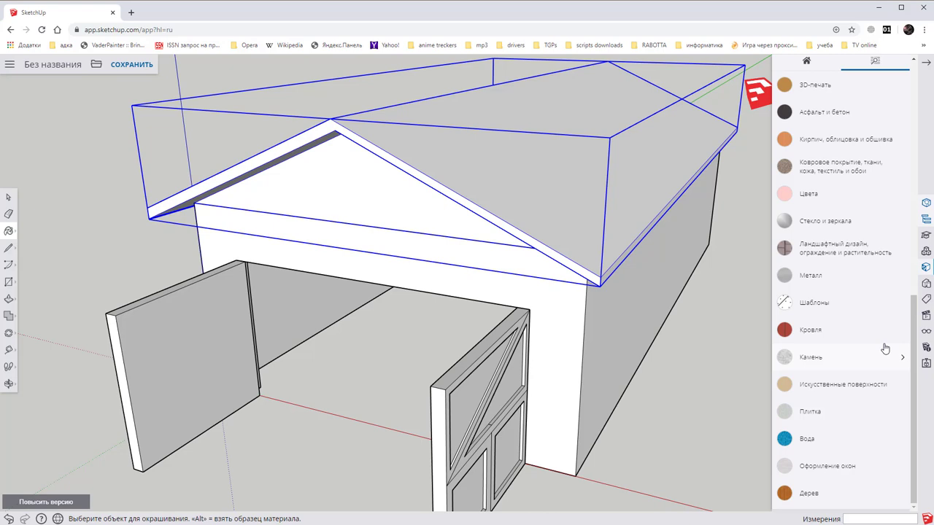
click(826, 333)
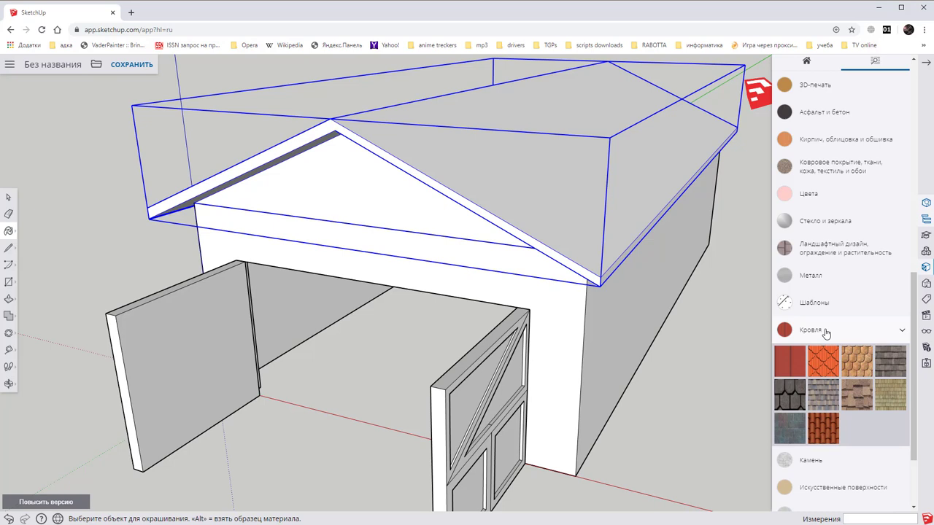
click(826, 430)
click(576, 166)
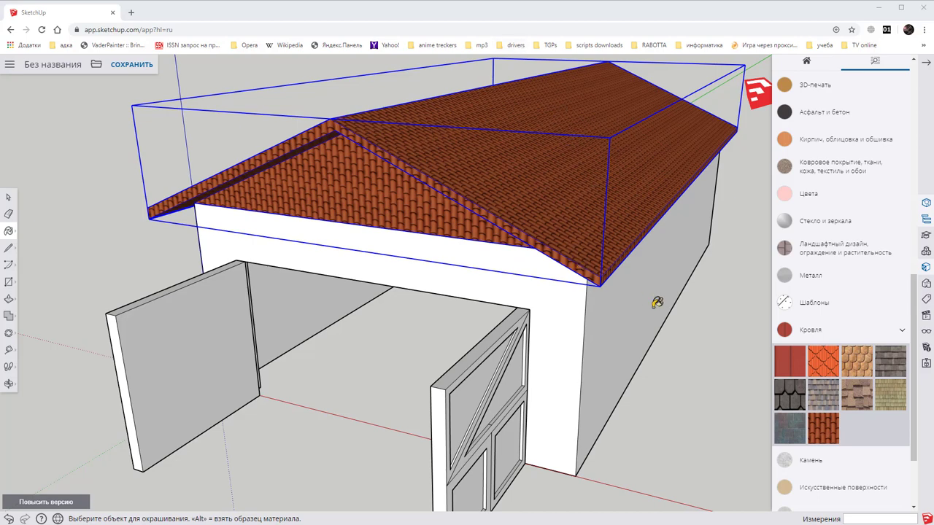
Step: Undo the group-wide tile and paint the right roof slope with a red Кровля tile
middle_drag(658, 302, 670, 321)
key(ctrl+z)
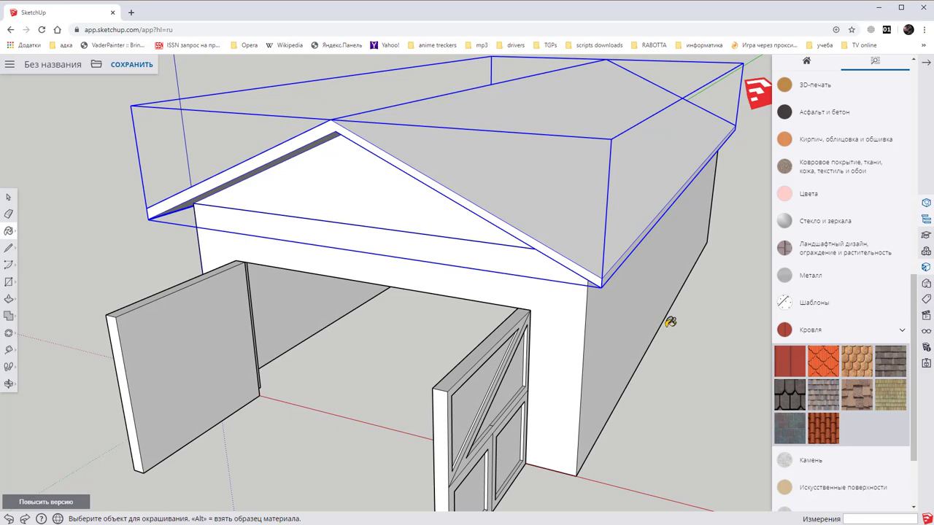
click(8, 197)
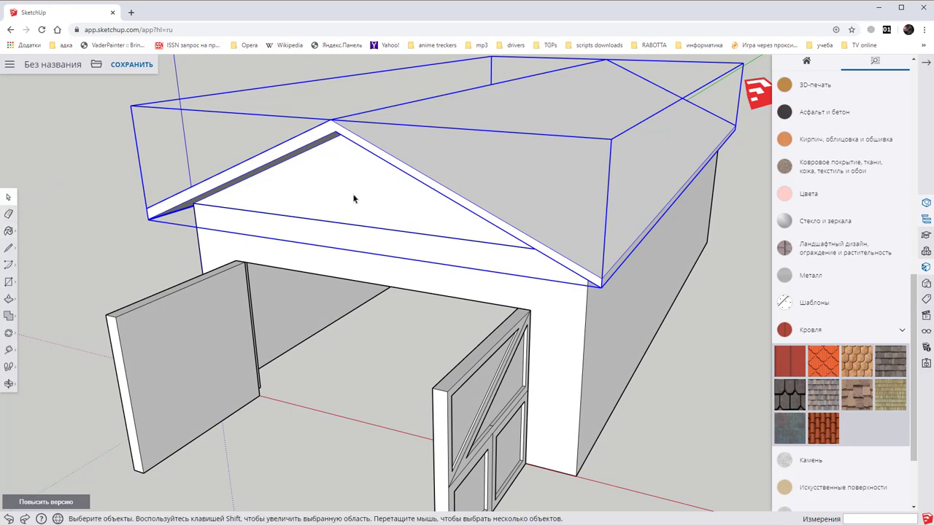
double_click(354, 199)
double_click(356, 184)
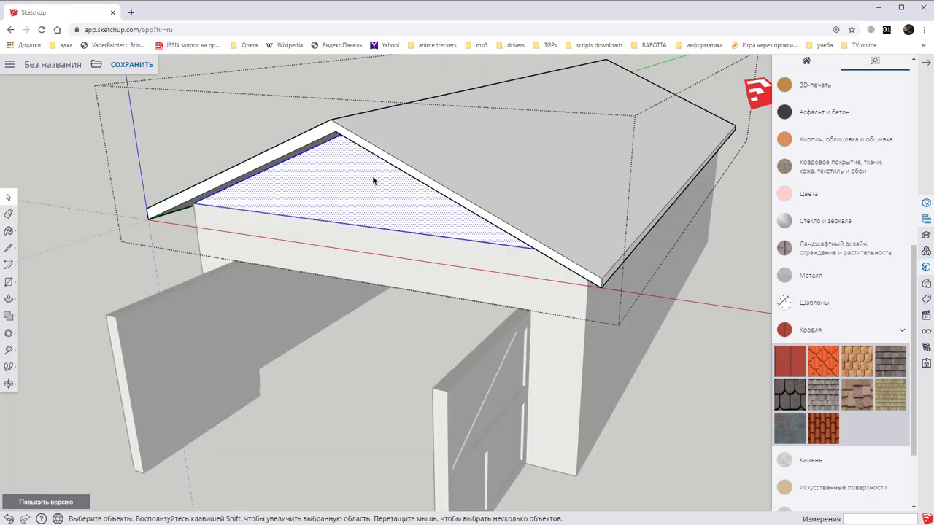
click(483, 155)
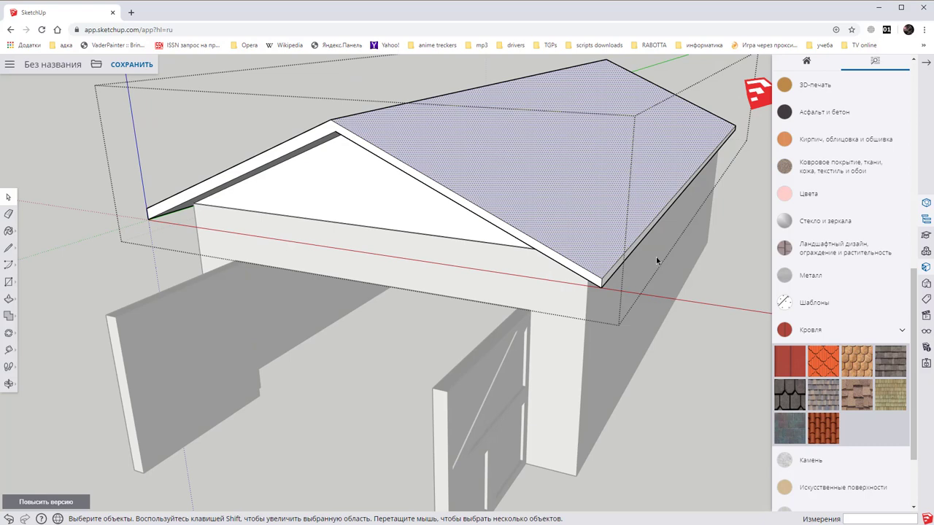
click(829, 429)
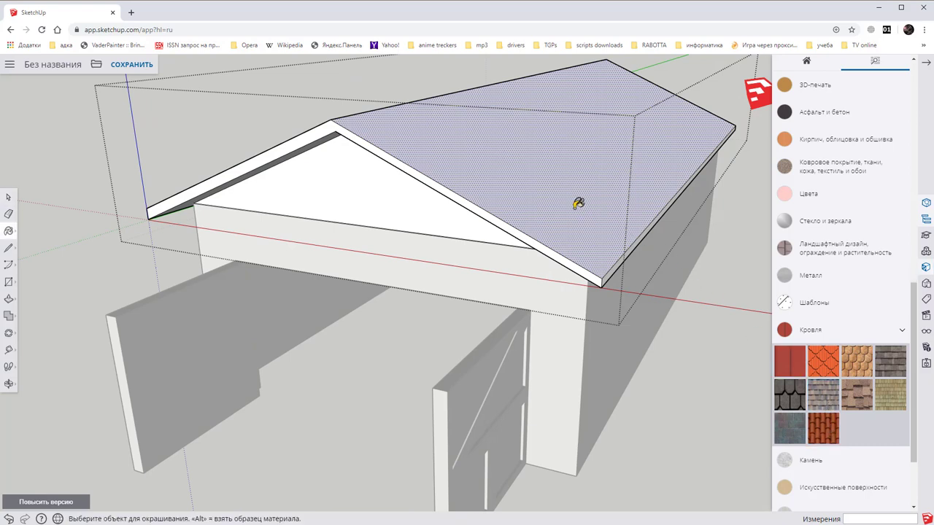
click(507, 194)
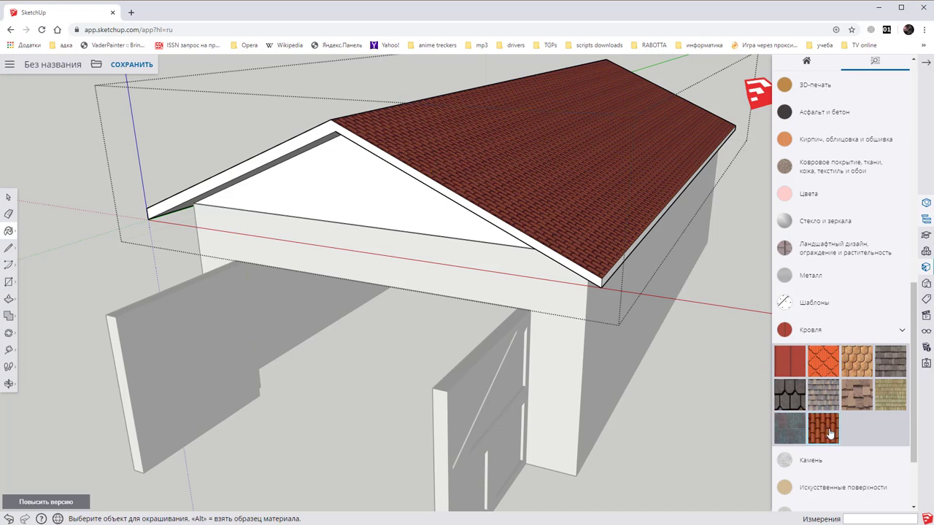
Step: Paint the remaining roof slopes with the orange-beige tile and orbit to check the roof
mouse_move(504, 151)
middle_down()
mouse_move(574, 202)
mouse_move(665, 225)
mouse_move(744, 229)
middle_up()
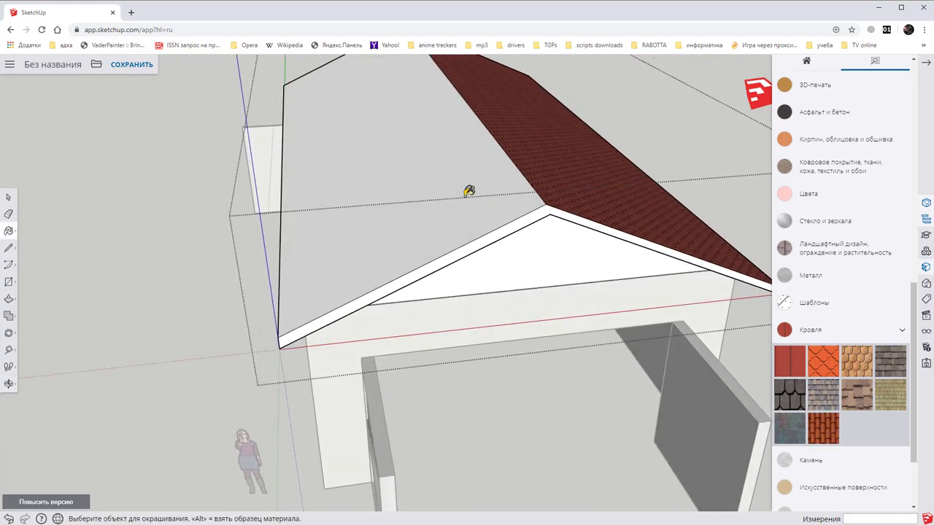
click(850, 372)
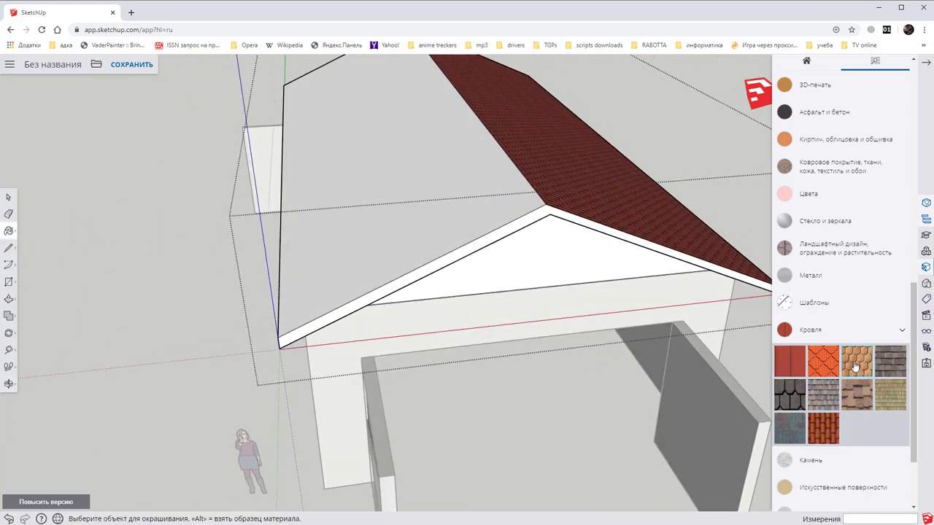
click(448, 210)
click(633, 178)
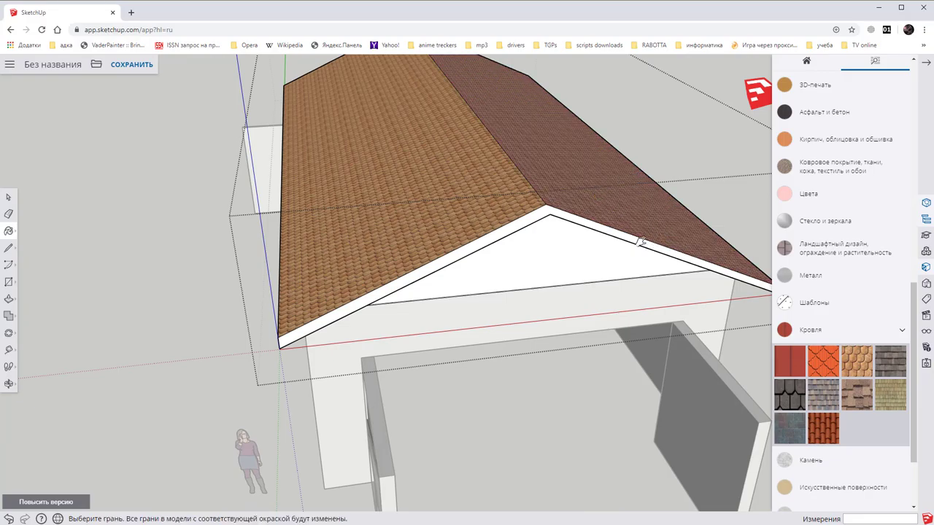
mouse_move(658, 243)
middle_down()
mouse_move(569, 206)
mouse_move(350, 230)
mouse_move(194, 204)
middle_up()
mouse_move(472, 270)
middle_down()
mouse_move(547, 270)
mouse_move(722, 230)
mouse_move(258, 223)
mouse_move(319, 229)
mouse_move(688, 109)
mouse_move(380, 175)
mouse_move(540, 158)
mouse_move(592, 183)
mouse_move(607, 108)
mouse_move(659, 246)
mouse_move(720, 194)
middle_up()
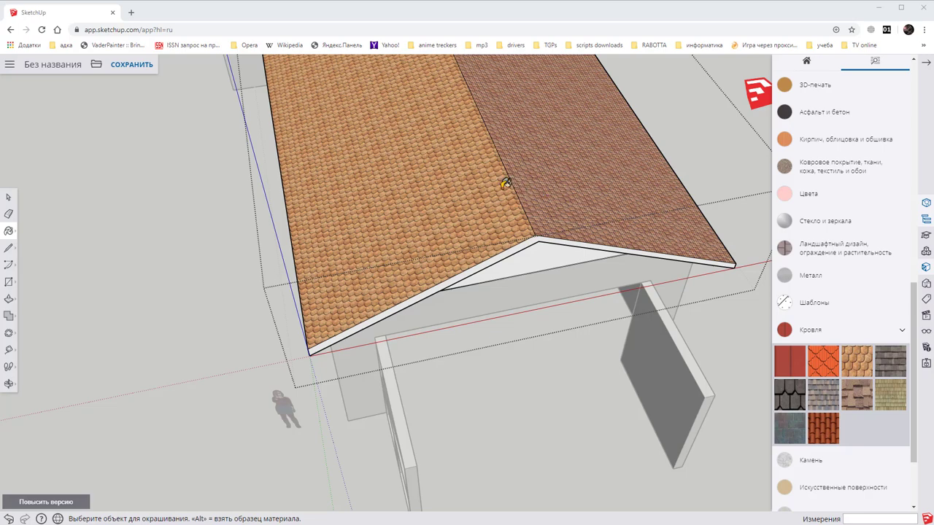
click(8, 197)
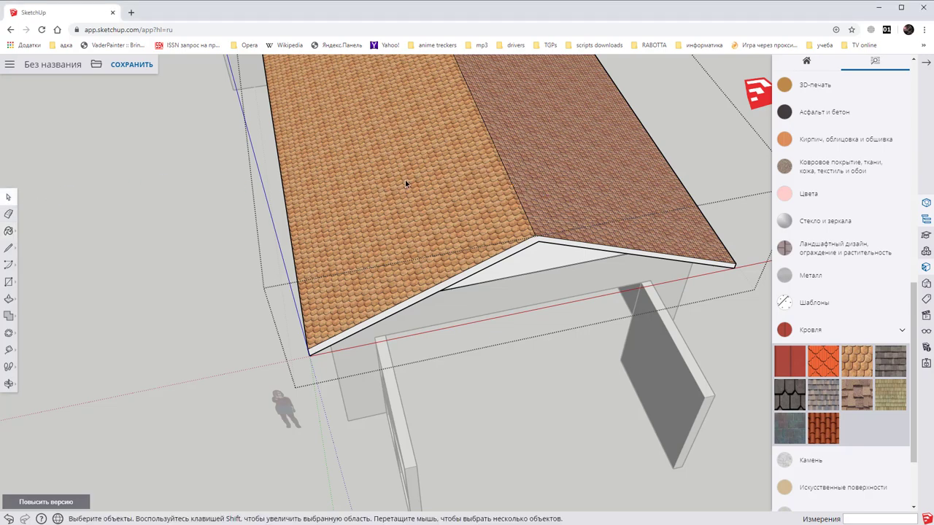
mouse_move(415, 170)
middle_down()
mouse_move(425, 181)
mouse_move(402, 133)
middle_up()
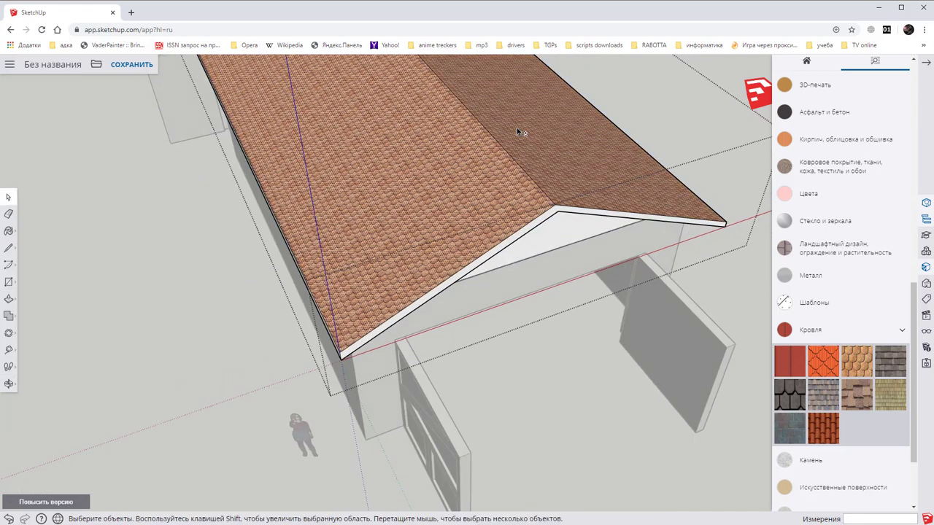
Step: Shrink, enlarge and rotate the roof's tile texture by dragging its position pins, then confirm
right_click(390, 152)
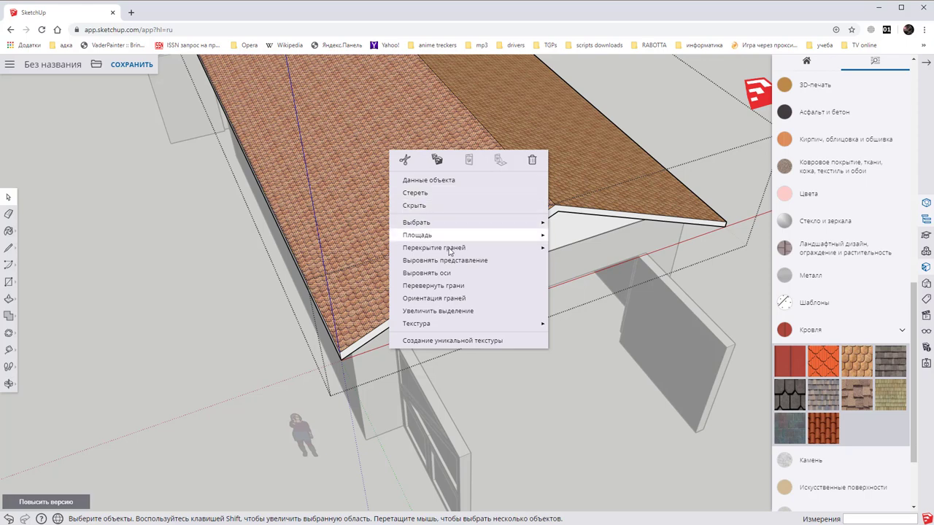
mouse_move(467, 323)
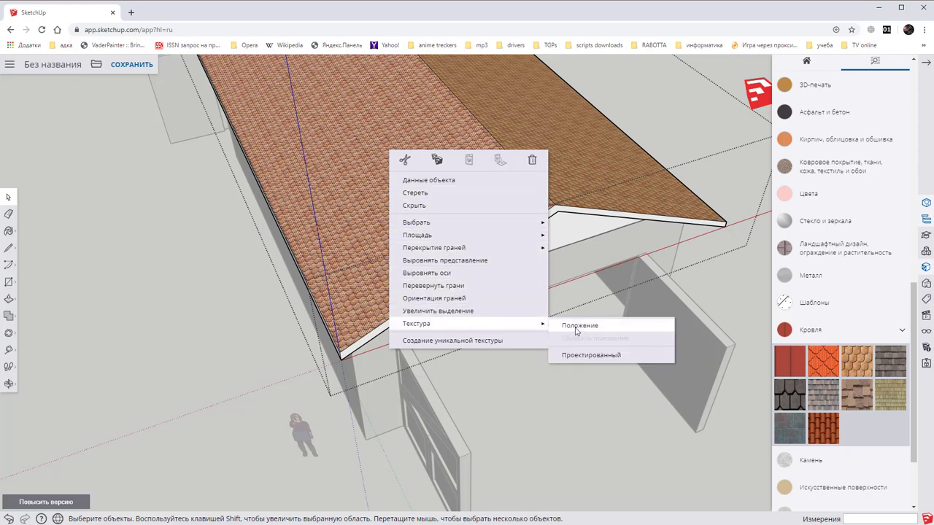
click(579, 327)
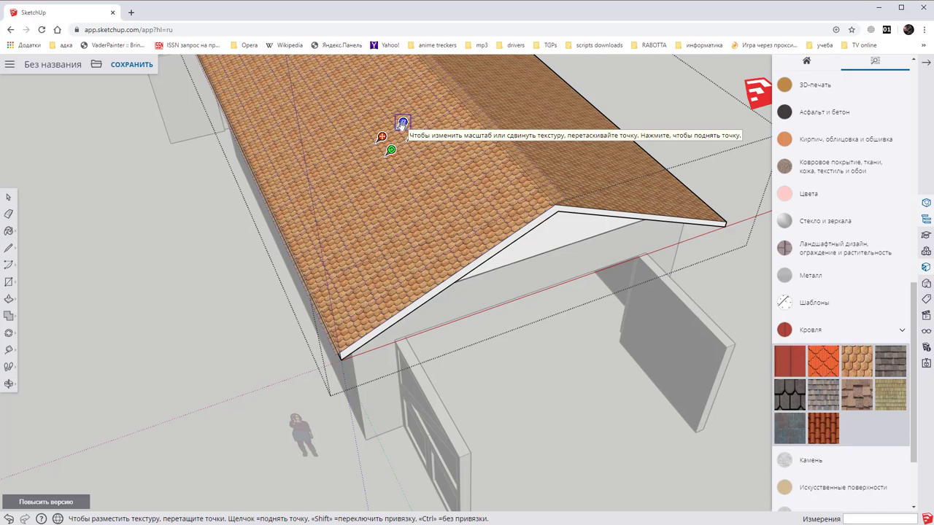
drag(403, 122, 395, 139)
mouse_move(400, 126)
mouse_down()
mouse_move(427, 115)
mouse_move(471, 125)
mouse_move(458, 96)
mouse_up()
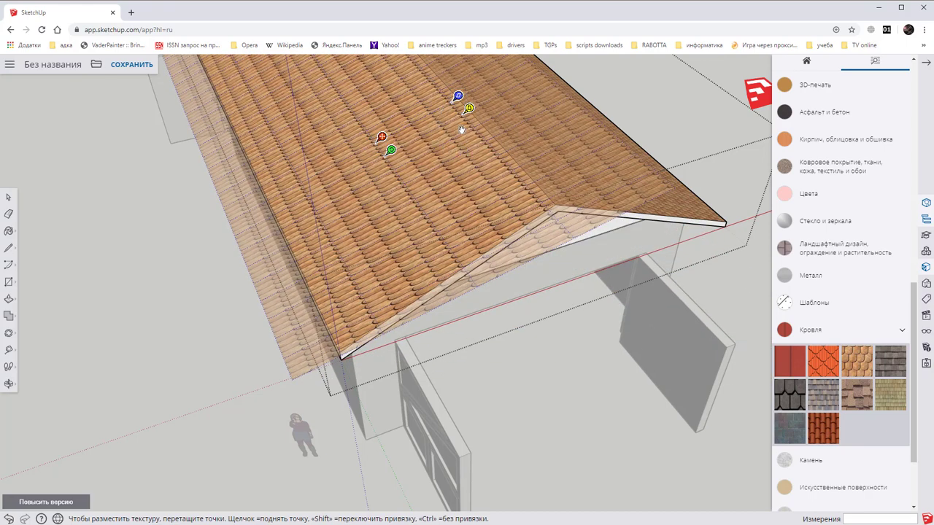
key(Return)
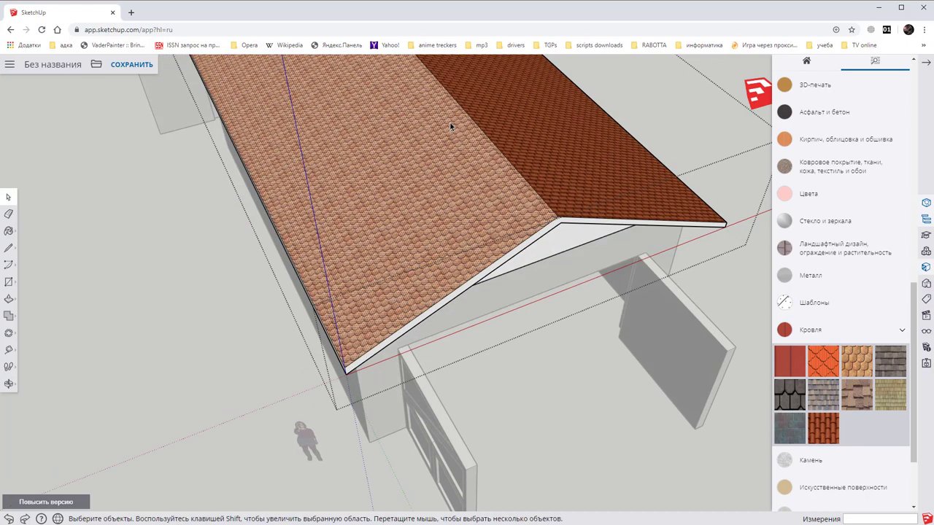
Step: Shift and stretch the red slope's tile texture, then cancel the warped adjustment
right_click(361, 145)
mouse_move(409, 314)
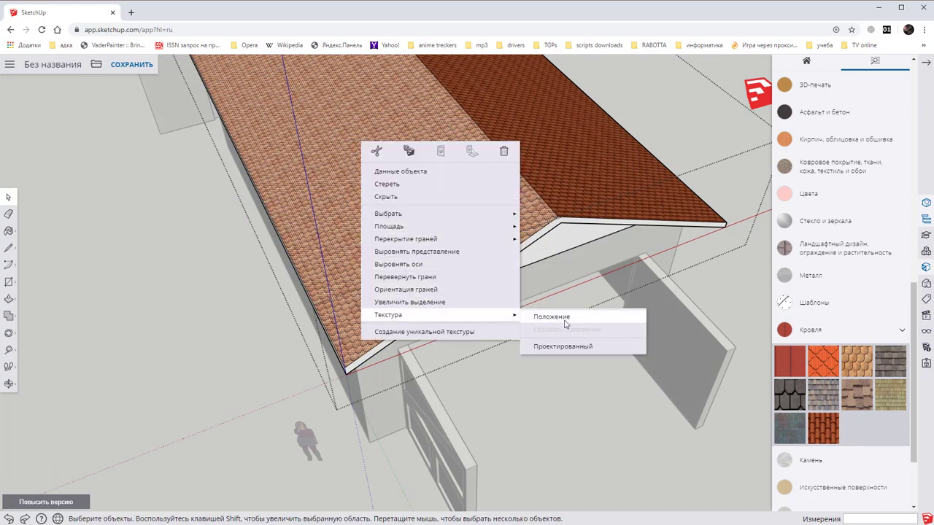
click(558, 318)
mouse_move(458, 179)
middle_down()
mouse_move(471, 251)
mouse_move(467, 187)
middle_up()
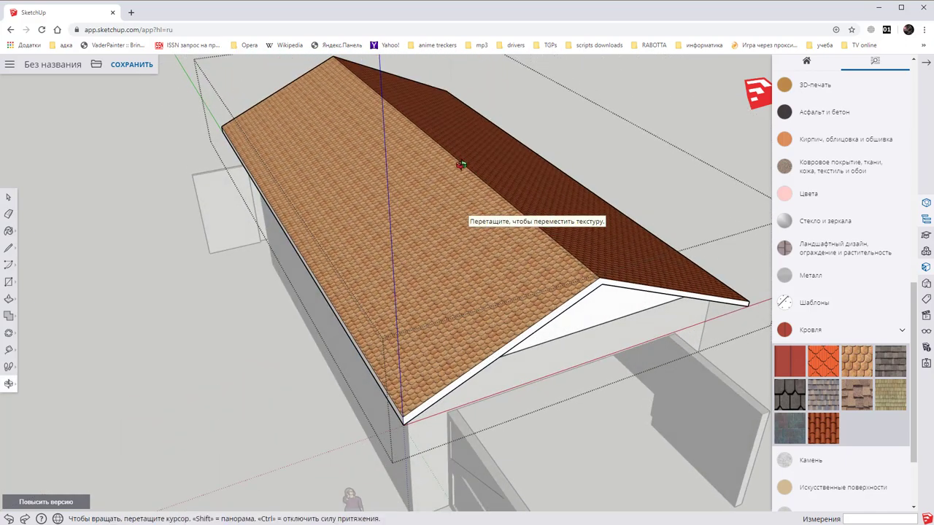
middle_drag(417, 222, 504, 196)
right_click(505, 195)
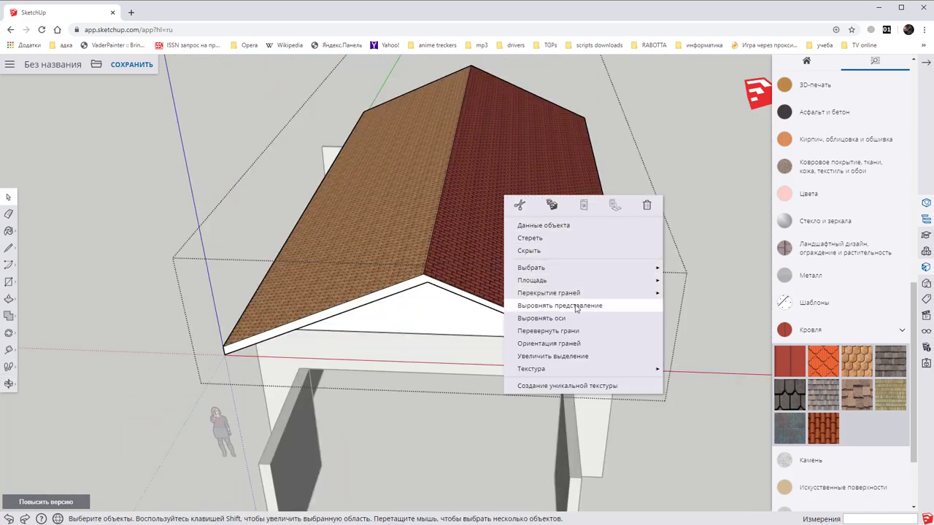
mouse_move(531, 368)
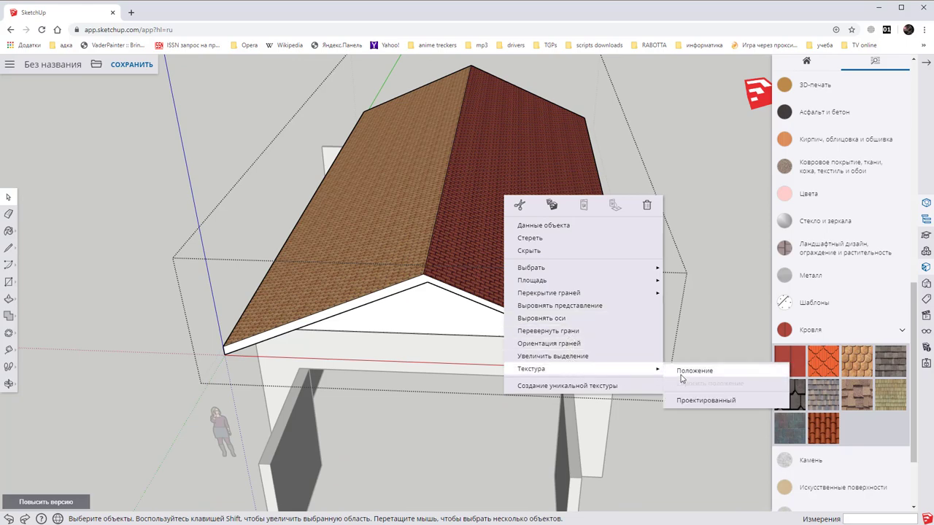
click(694, 370)
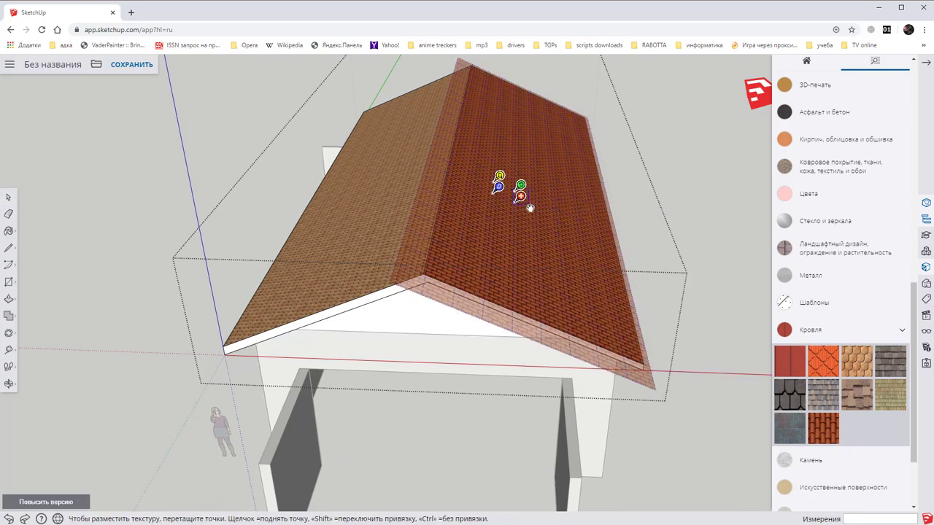
drag(521, 198, 533, 213)
scroll(533, 213, up, 1)
scroll(532, 213, up, 1)
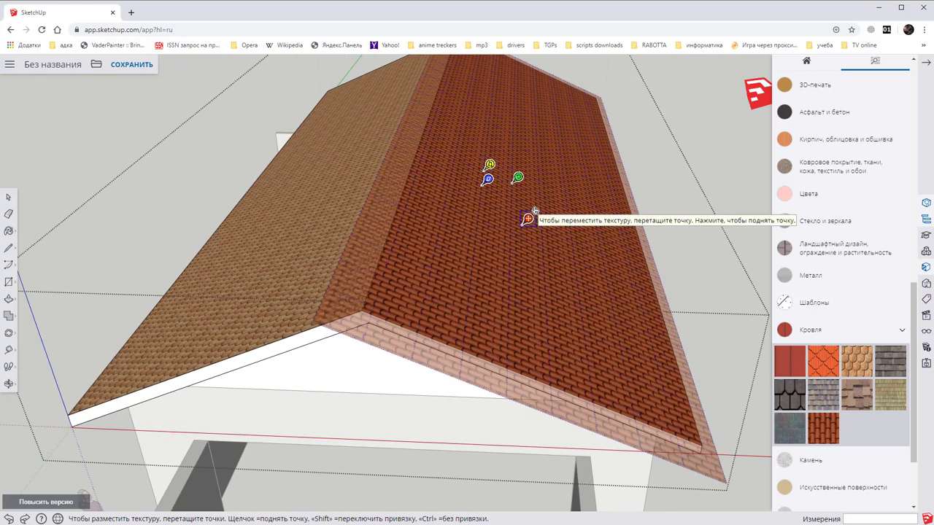
scroll(534, 211, up, 1)
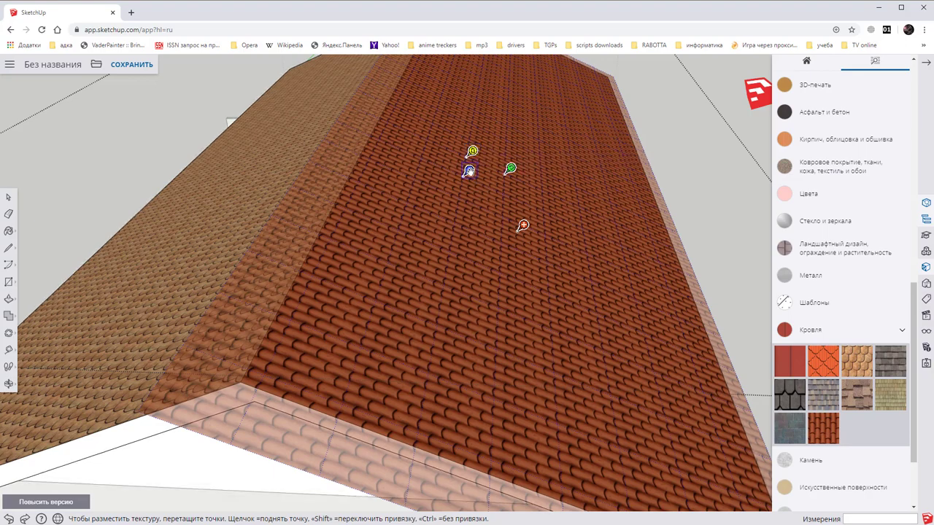
mouse_move(468, 171)
mouse_down()
mouse_move(457, 198)
mouse_move(495, 232)
mouse_move(521, 234)
mouse_move(491, 208)
mouse_move(381, 205)
mouse_move(348, 259)
mouse_move(430, 304)
mouse_move(539, 330)
mouse_up()
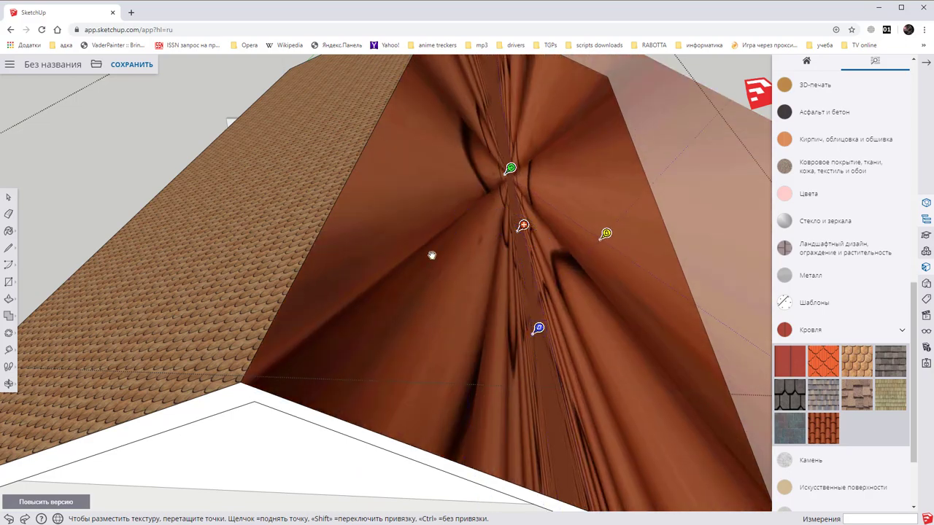
key(Escape)
Step: Reposition the red slope's tiles again, fine-tuning them into smaller, tighter rows
scroll(523, 206, down, 5)
scroll(438, 208, up, 3)
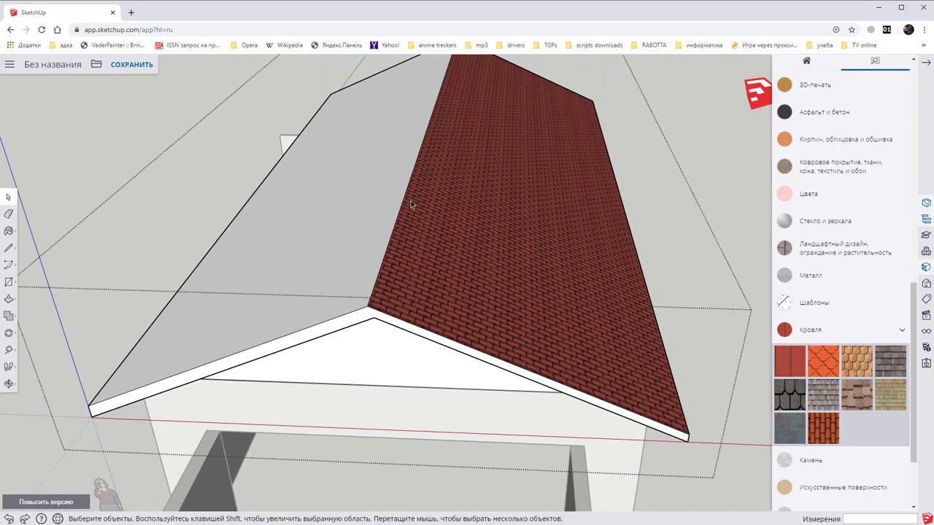
scroll(513, 199, up, 3)
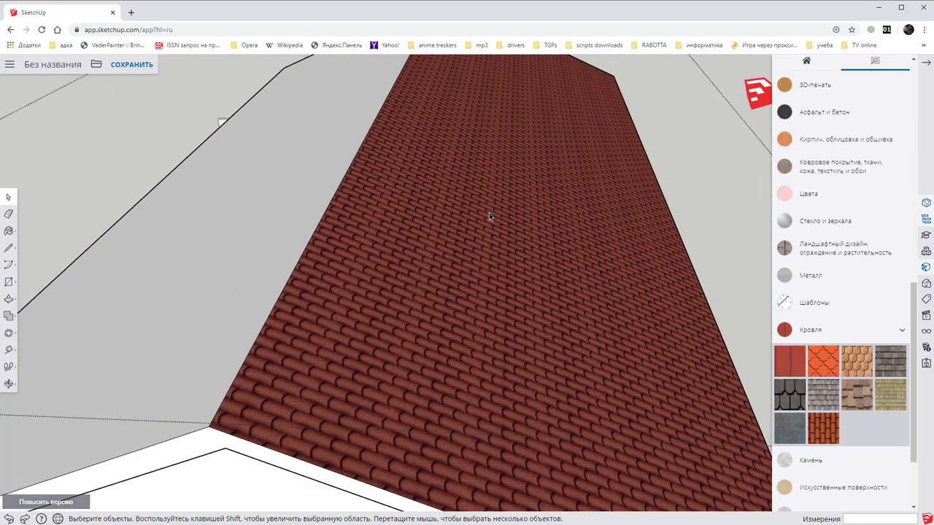
right_click(489, 212)
click(681, 387)
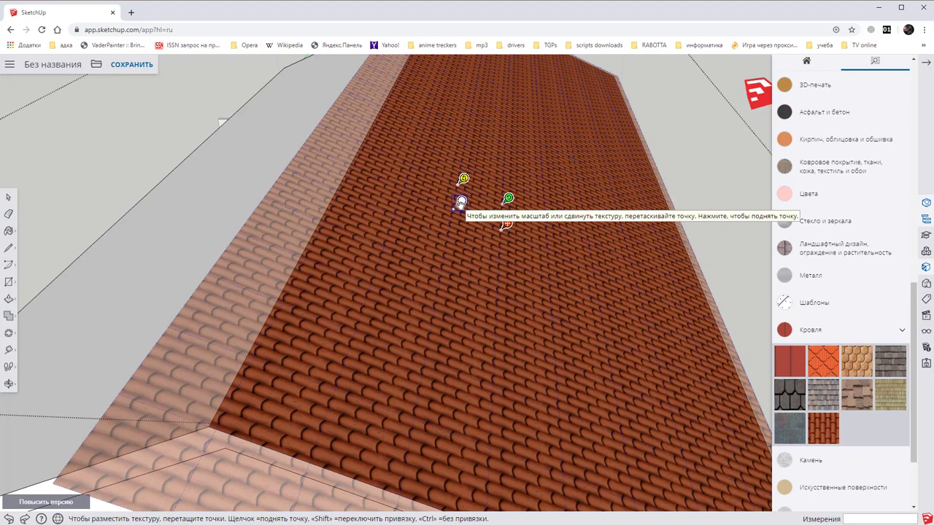
drag(461, 203, 443, 216)
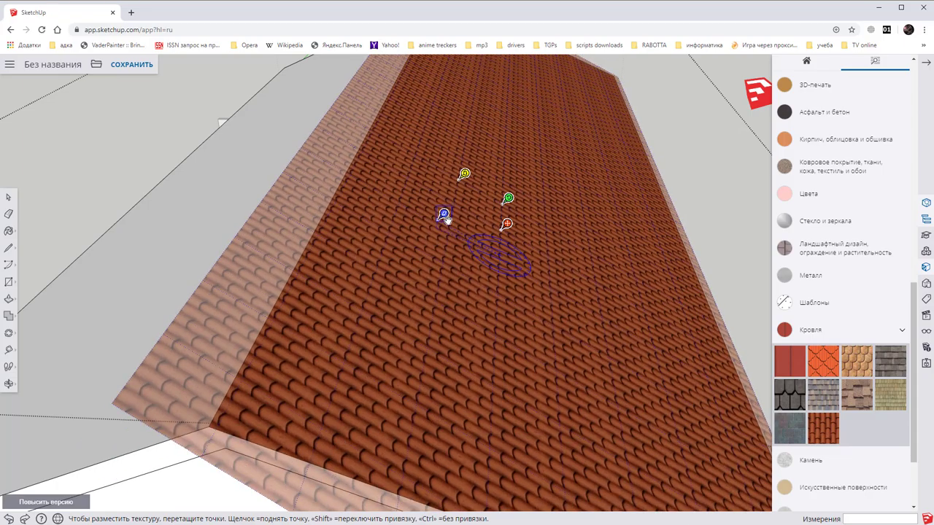
drag(506, 259, 508, 267)
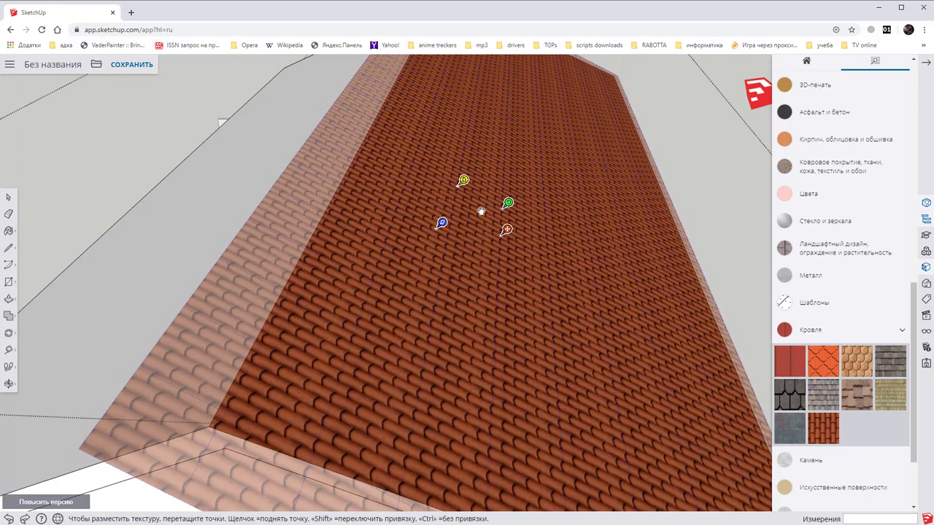
drag(446, 224, 457, 236)
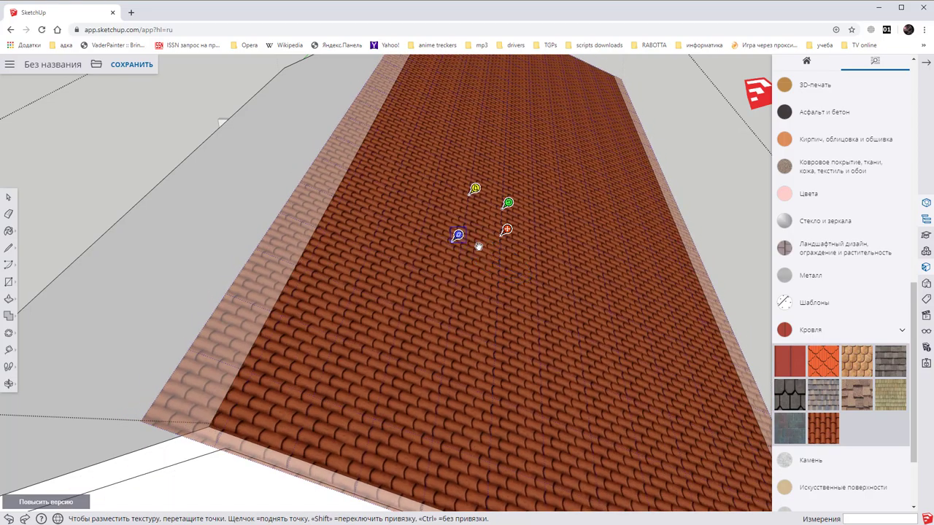
drag(456, 237, 439, 231)
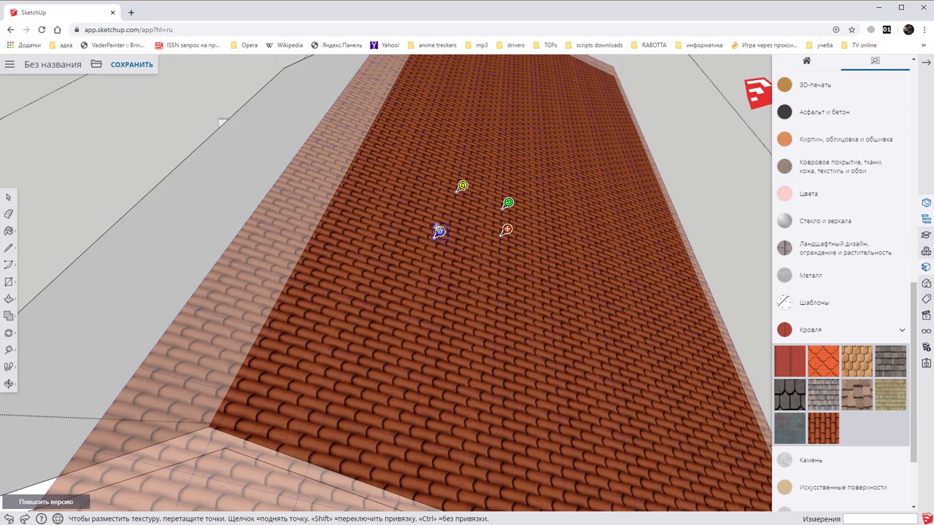
right_click(393, 177)
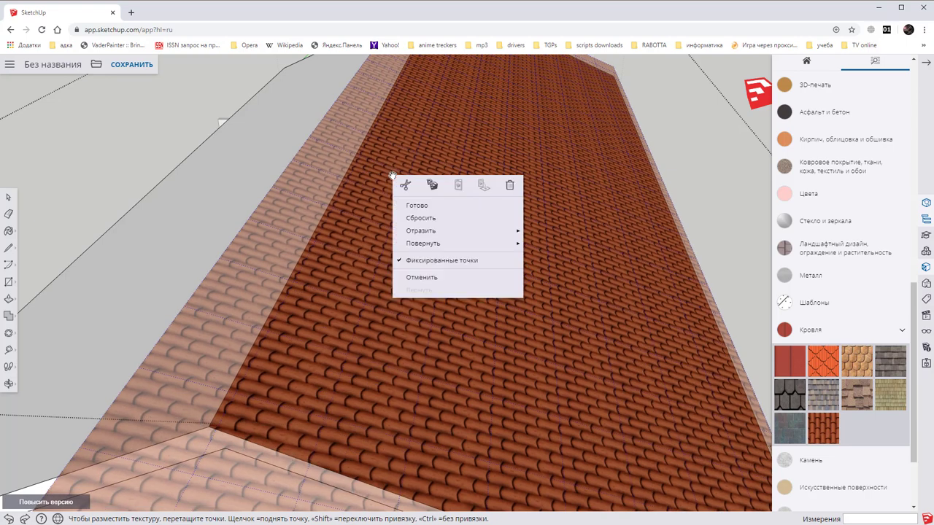
Step: Paint the left and right roof slopes with the brown scalloped shingle material
click(452, 210)
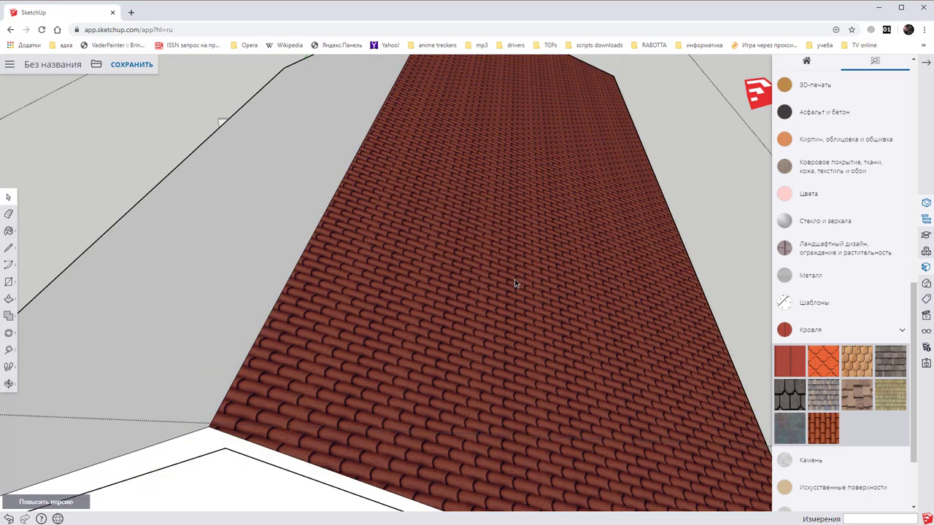
click(858, 367)
click(262, 235)
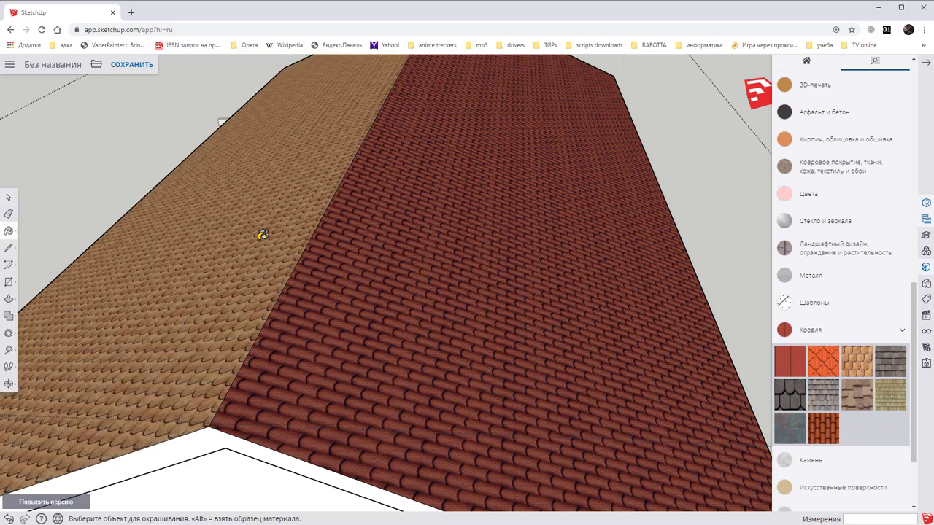
click(445, 285)
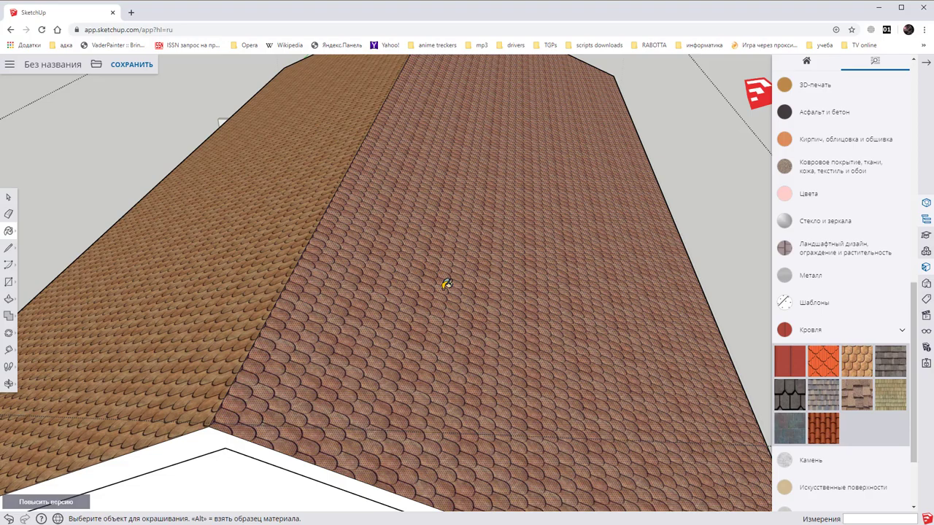
mouse_move(367, 277)
middle_down()
mouse_move(604, 294)
mouse_move(630, 273)
mouse_move(704, 249)
mouse_move(617, 256)
mouse_move(590, 241)
mouse_move(590, 256)
mouse_move(635, 284)
middle_up()
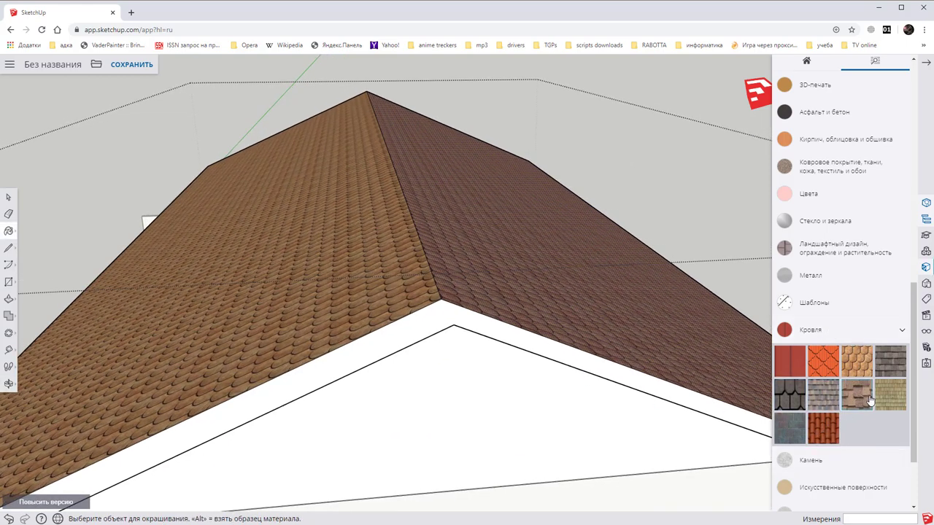
Step: Paint the fascia bands under both roof edges with the plain red Roofing material
click(789, 362)
click(592, 365)
scroll(593, 364, down, 3)
scroll(577, 358, down, 2)
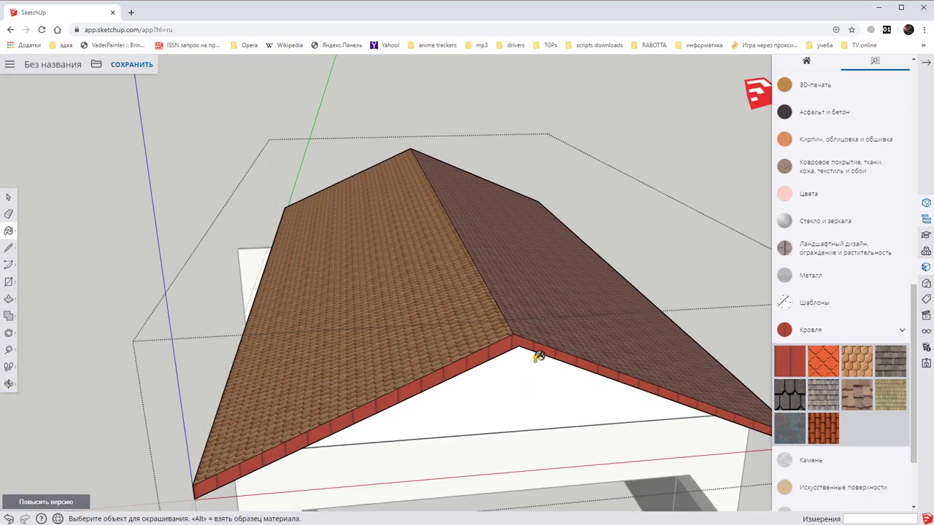
mouse_move(183, 242)
middle_down()
mouse_move(333, 249)
mouse_move(371, 191)
mouse_move(536, 181)
middle_up()
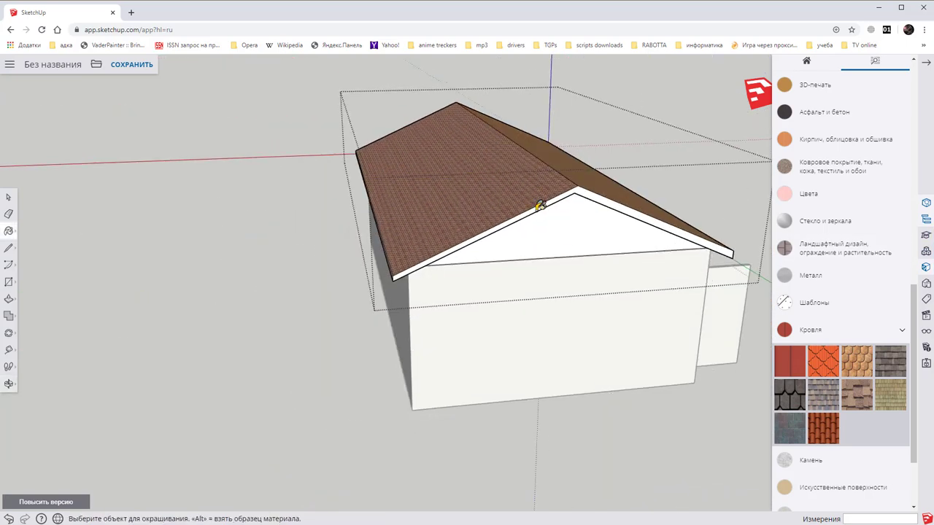
scroll(584, 198, up, 2)
scroll(605, 191, up, 3)
click(618, 178)
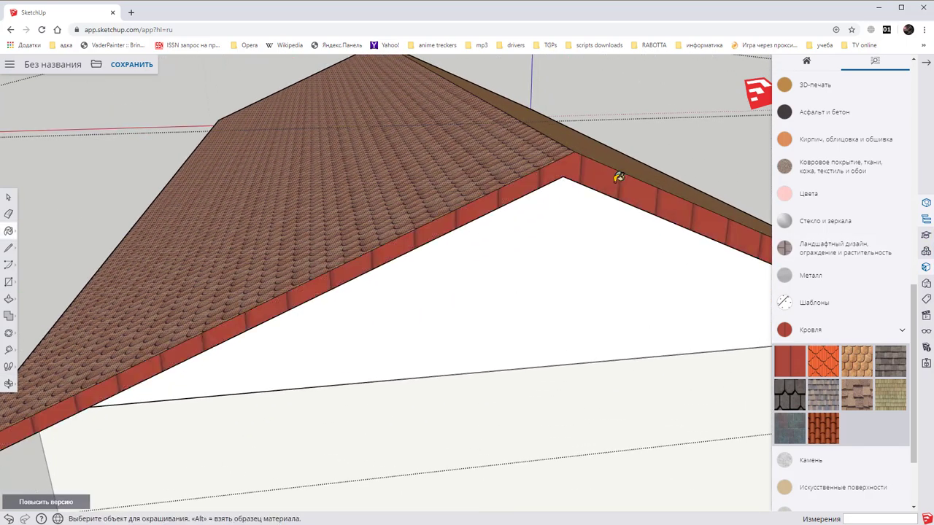
scroll(620, 209, down, 5)
mouse_move(620, 209)
middle_down()
mouse_move(652, 175)
mouse_move(297, 168)
mouse_move(245, 277)
mouse_move(56, 212)
middle_up()
mouse_move(455, 269)
middle_down()
mouse_move(449, 227)
mouse_move(416, 202)
middle_up()
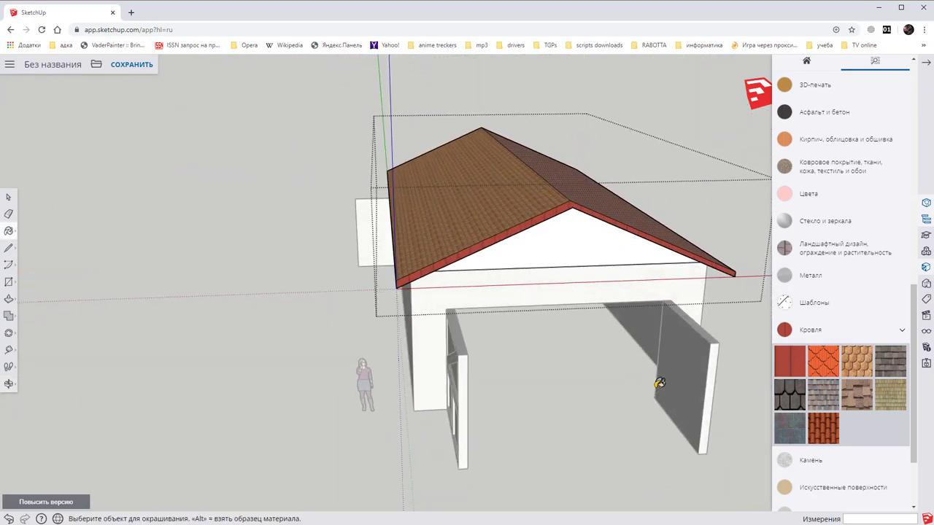
Step: Clad the front and rear gable triangles with the reddish wood-plank material from Landscape, Fencing and Vegetation
click(842, 249)
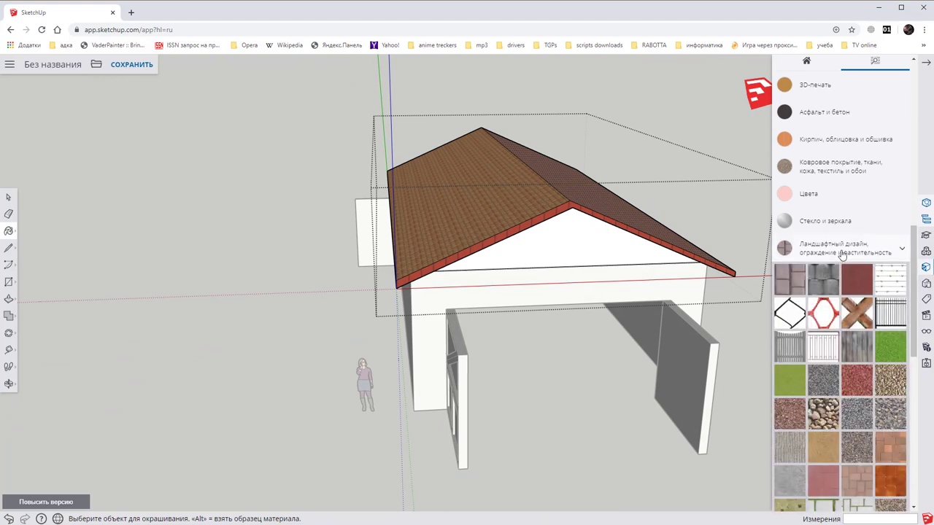
scroll(882, 444, down, 3)
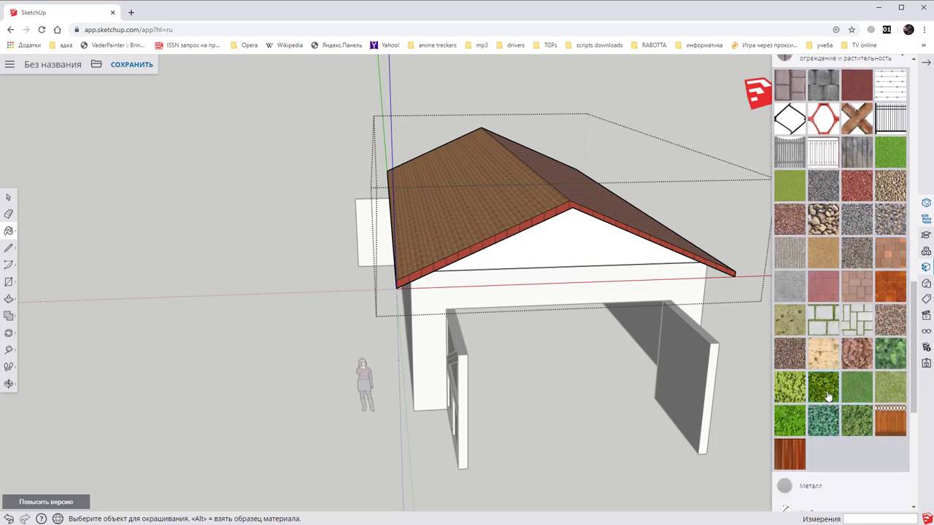
click(857, 319)
scroll(795, 401, down, 1)
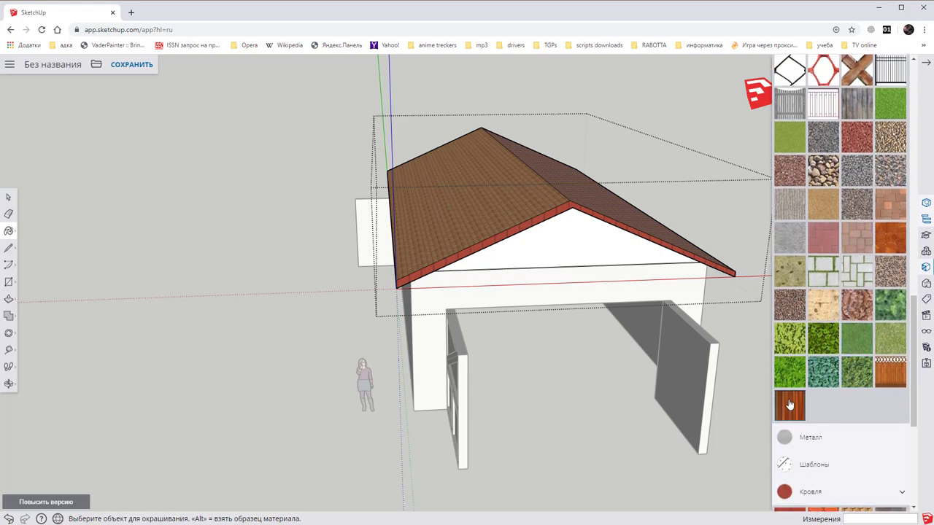
click(595, 248)
mouse_move(337, 190)
middle_down()
mouse_move(367, 213)
mouse_move(159, 241)
mouse_move(557, 248)
middle_up()
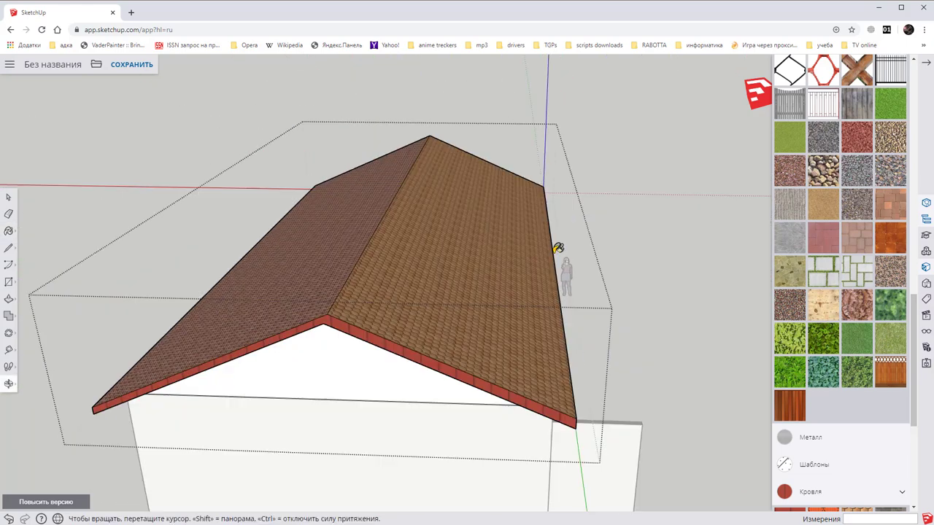
click(354, 370)
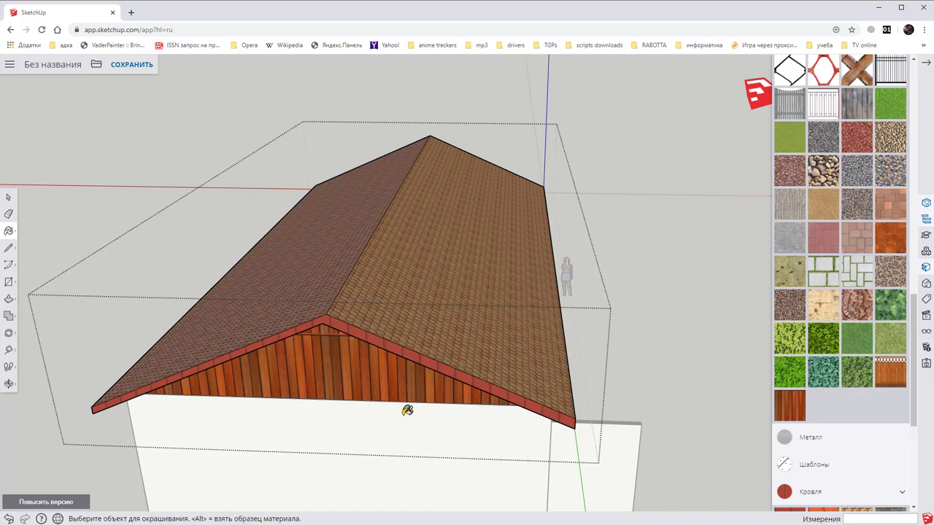
middle_drag(626, 351, 729, 148)
mouse_move(523, 196)
middle_down()
mouse_move(593, 208)
mouse_move(244, 200)
middle_up()
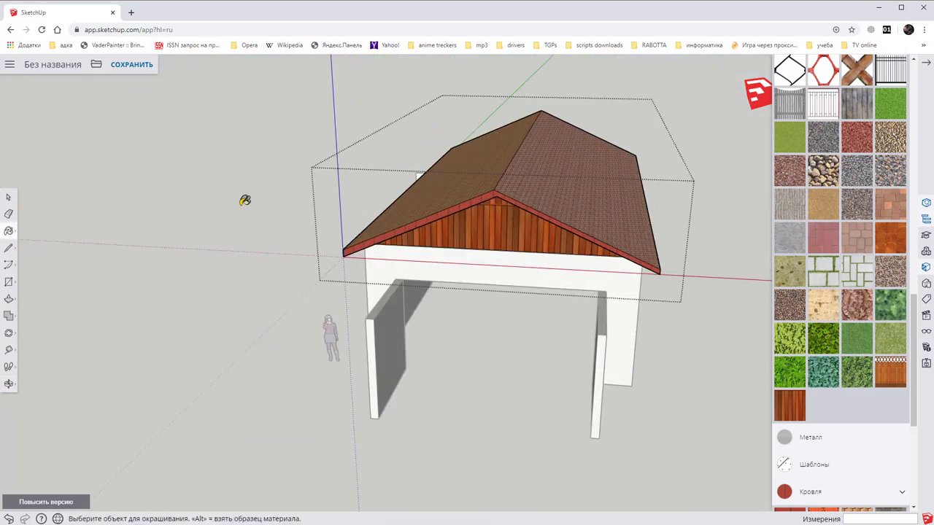
Step: Leave the roof group, enter the wall group, and paint the garage walls with brick
click(9, 197)
click(490, 394)
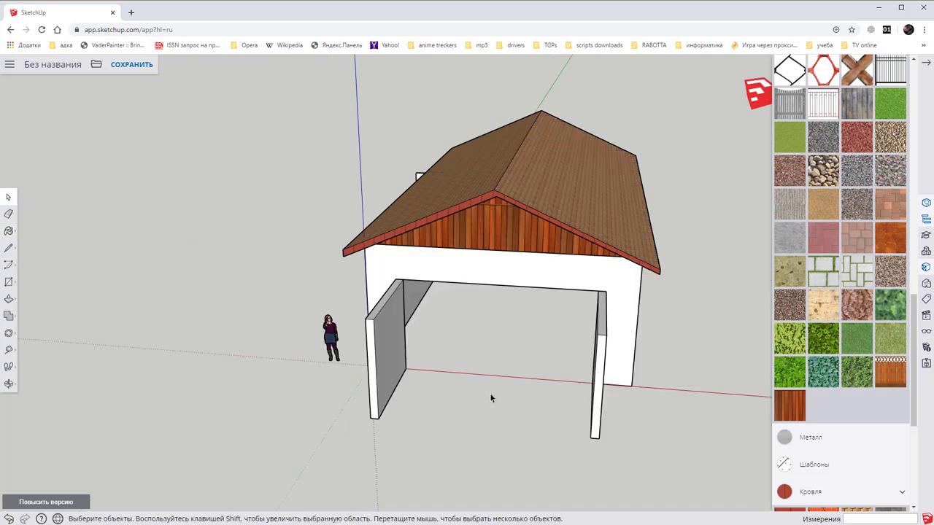
double_click(493, 276)
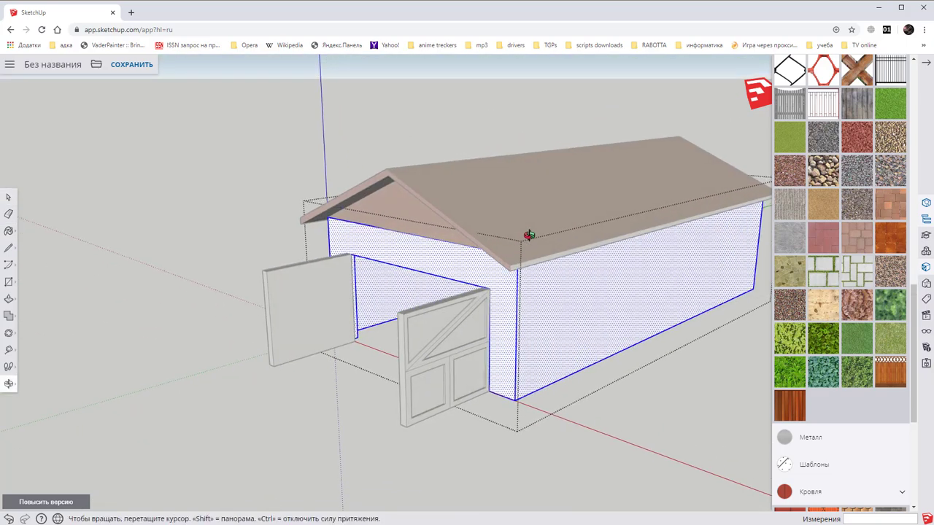
middle_drag(683, 284, 567, 245)
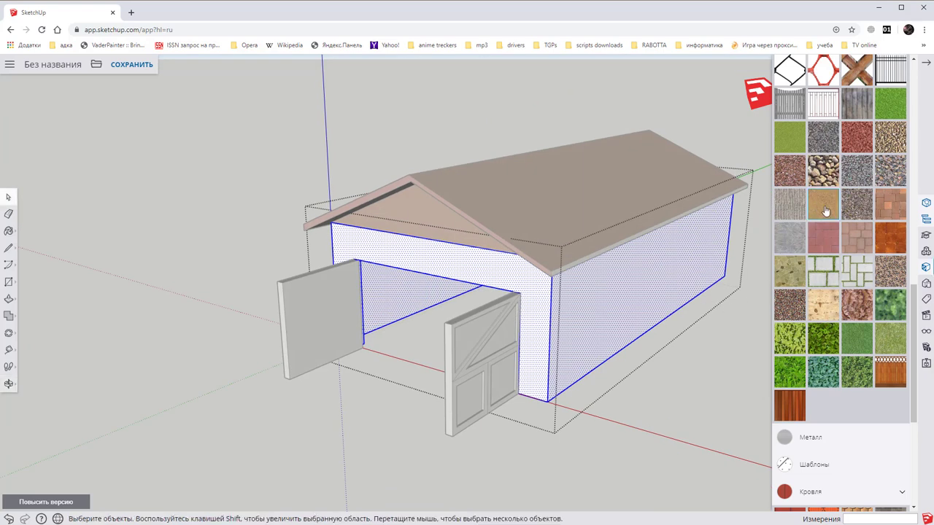
click(857, 241)
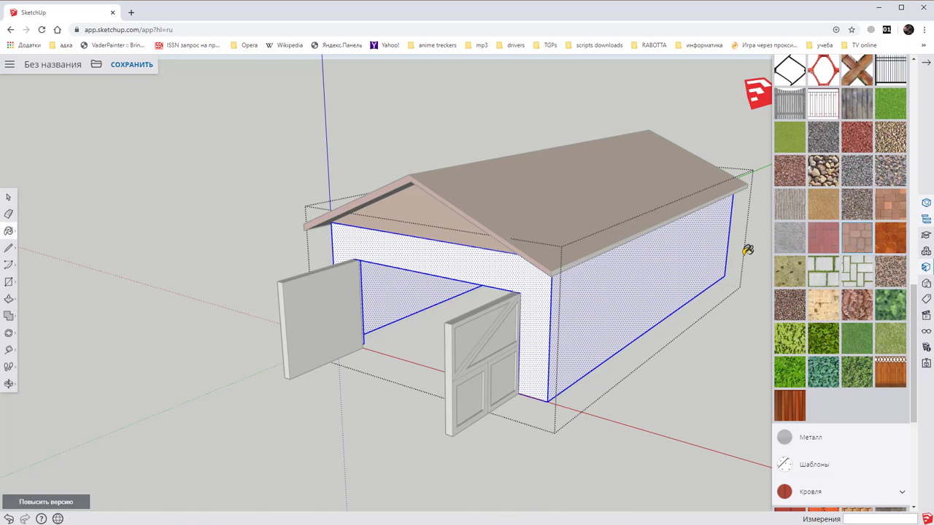
click(666, 275)
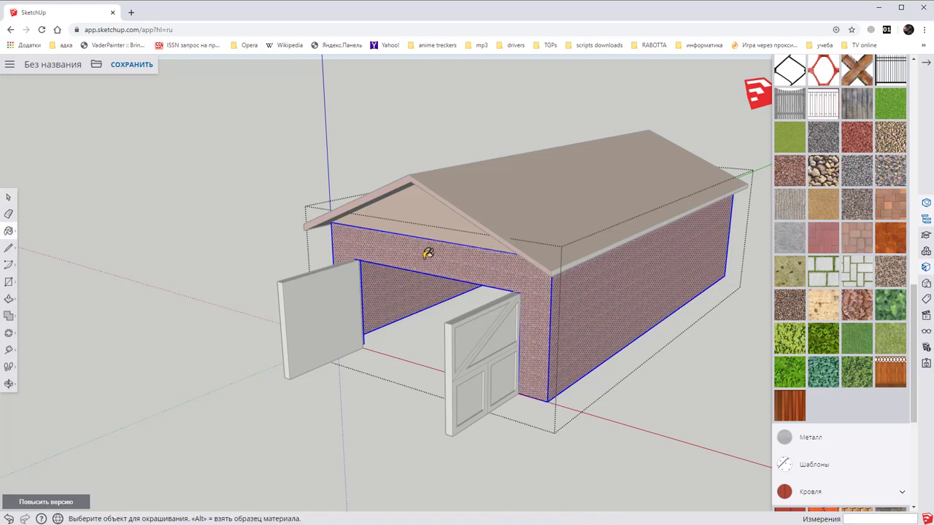
Step: Inspect the brick walls around the garage, then exit the wall group and clear the selection
middle_drag(403, 255, 617, 251)
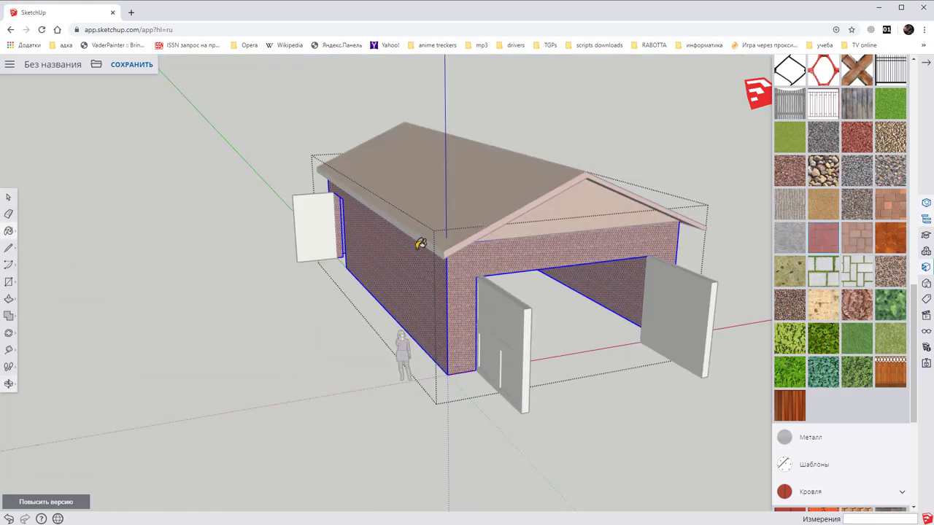
scroll(436, 282, up, 3)
scroll(444, 278, up, 2)
scroll(455, 275, up, 2)
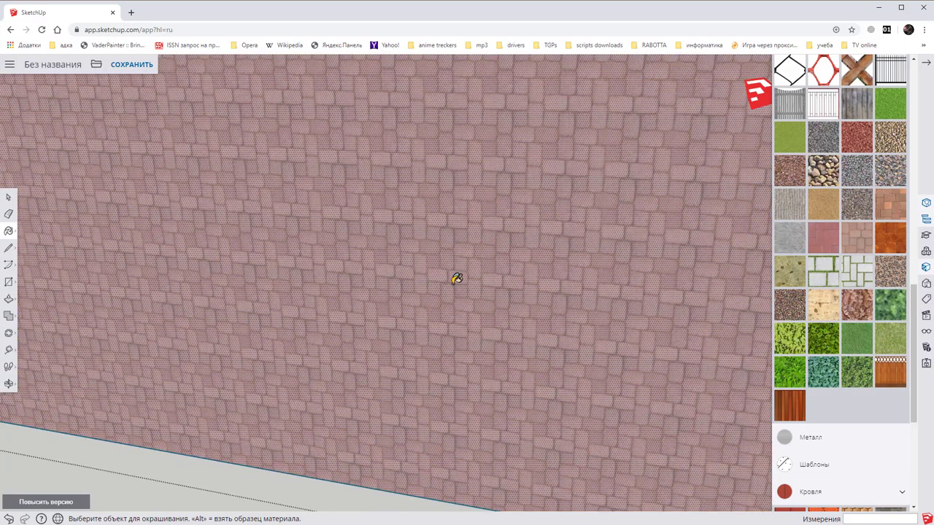
scroll(456, 277, down, 2)
scroll(456, 278, down, 5)
mouse_move(444, 277)
middle_down()
mouse_move(318, 270)
mouse_move(590, 234)
mouse_move(331, 256)
mouse_move(563, 229)
mouse_move(427, 230)
middle_up()
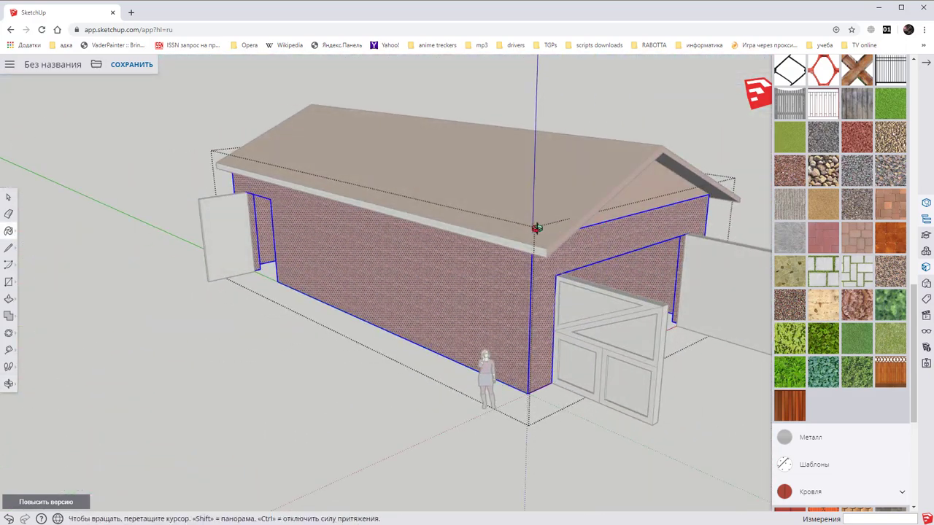
middle_drag(537, 225, 433, 225)
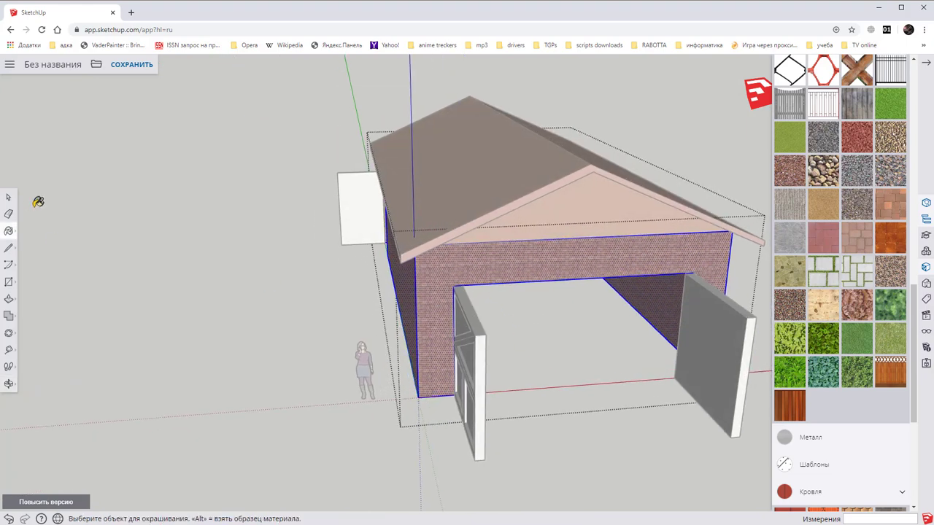
click(9, 197)
click(260, 326)
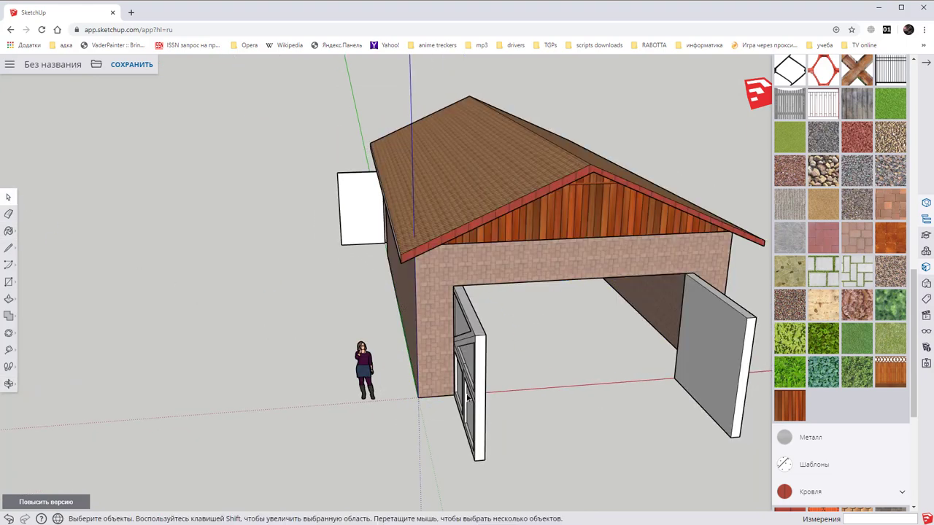
Step: Paint both open gate panels with the grey aluminium Metal material
click(824, 436)
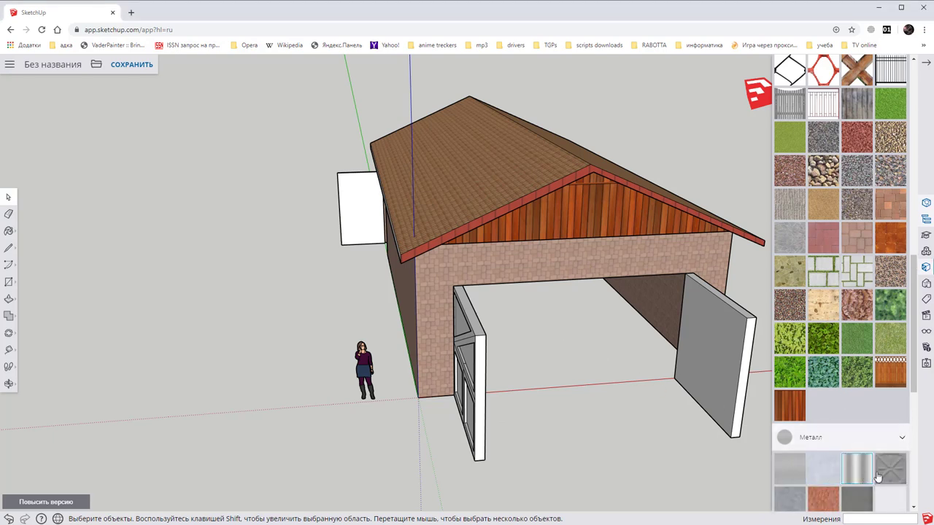
click(796, 474)
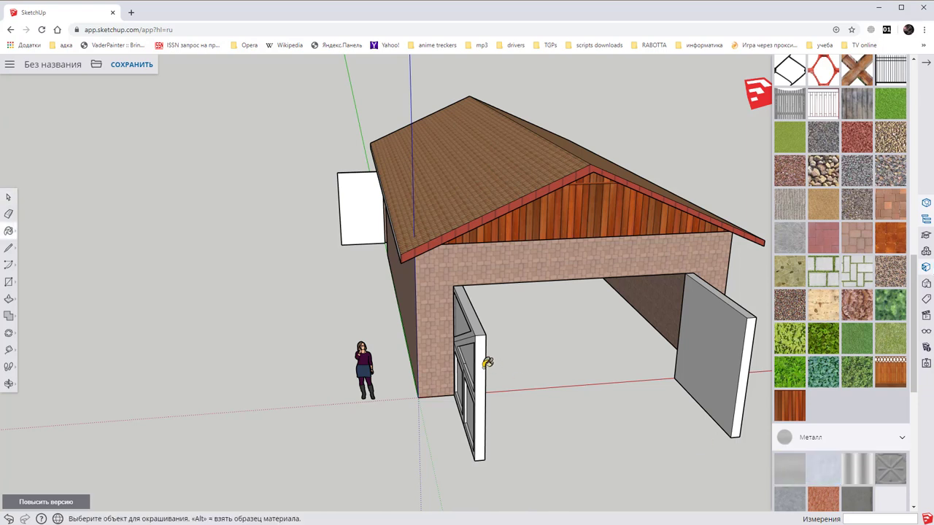
click(719, 340)
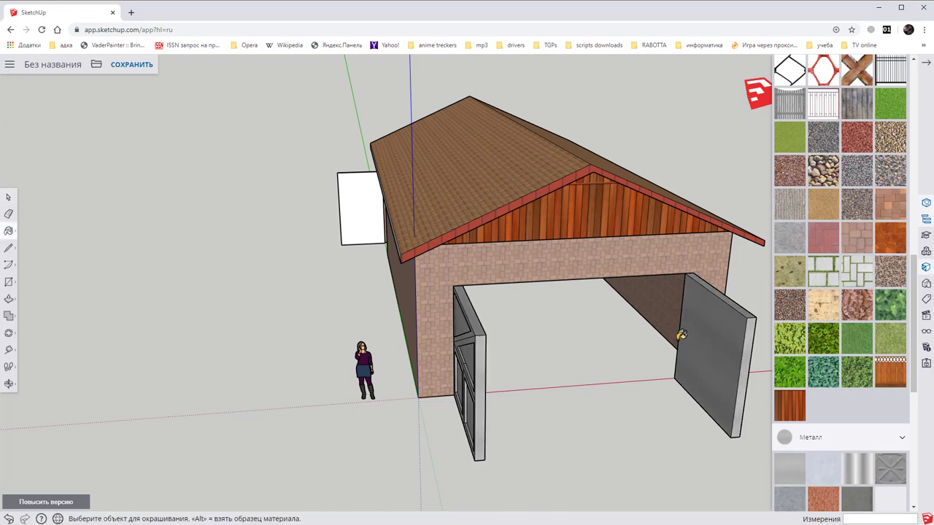
middle_drag(702, 310, 631, 312)
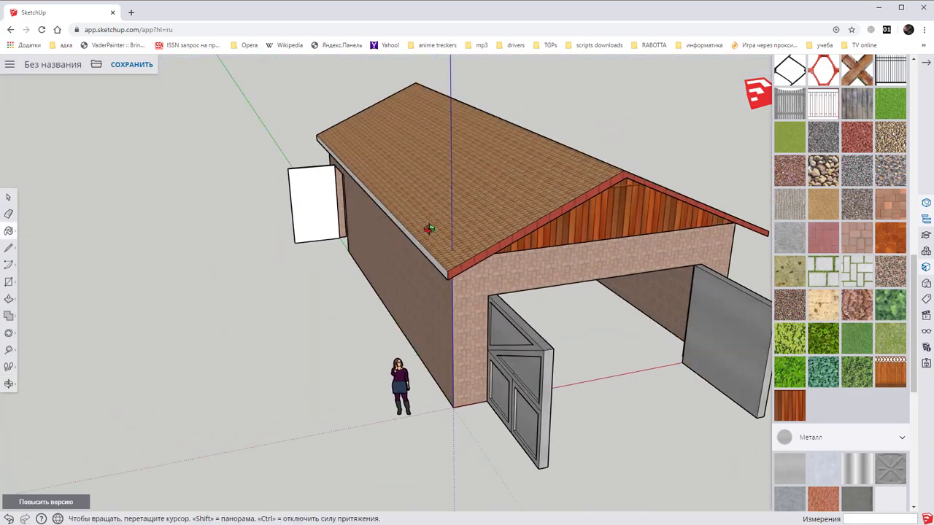
middle_drag(630, 312, 475, 235)
Step: Paint the side door with the bright yellow swatch from the Colors category
scroll(846, 255, up, 5)
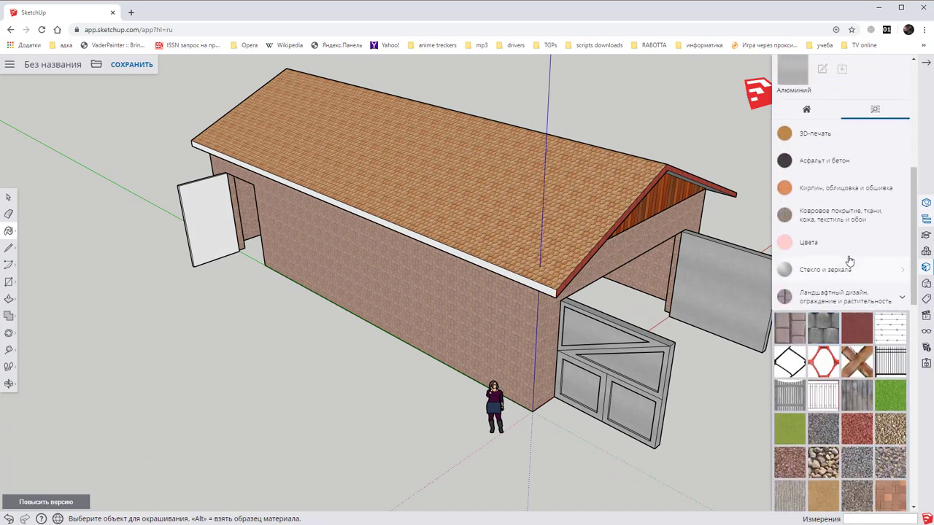
scroll(849, 260, up, 5)
scroll(849, 260, down, 1)
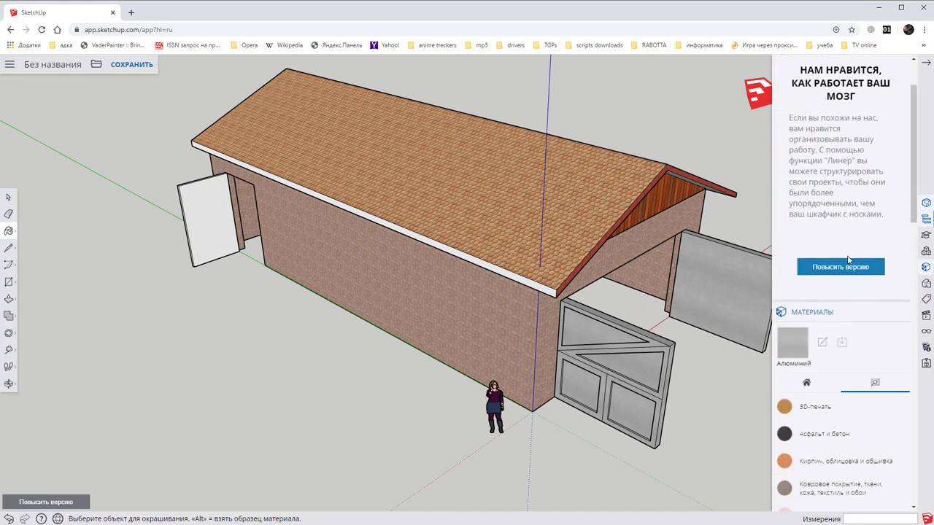
scroll(849, 259, down, 2)
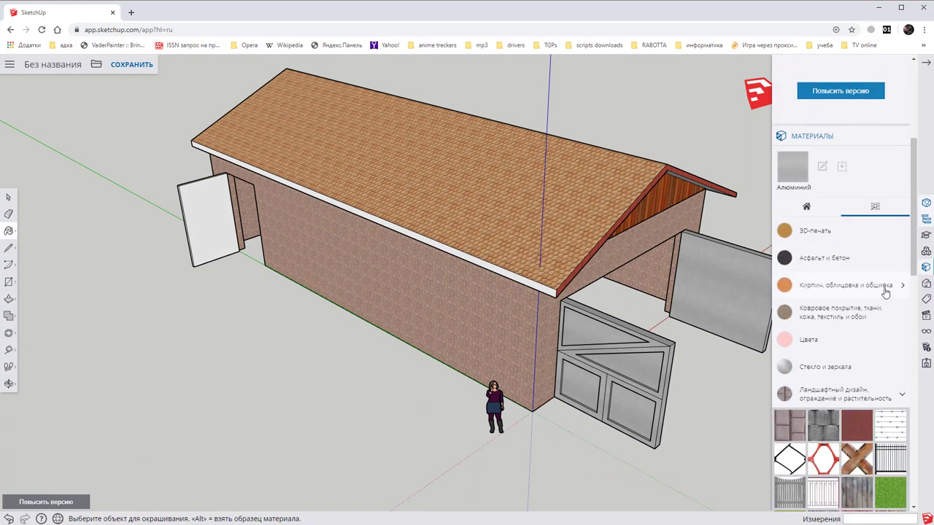
scroll(885, 292, up, 2)
scroll(885, 292, down, 2)
click(813, 343)
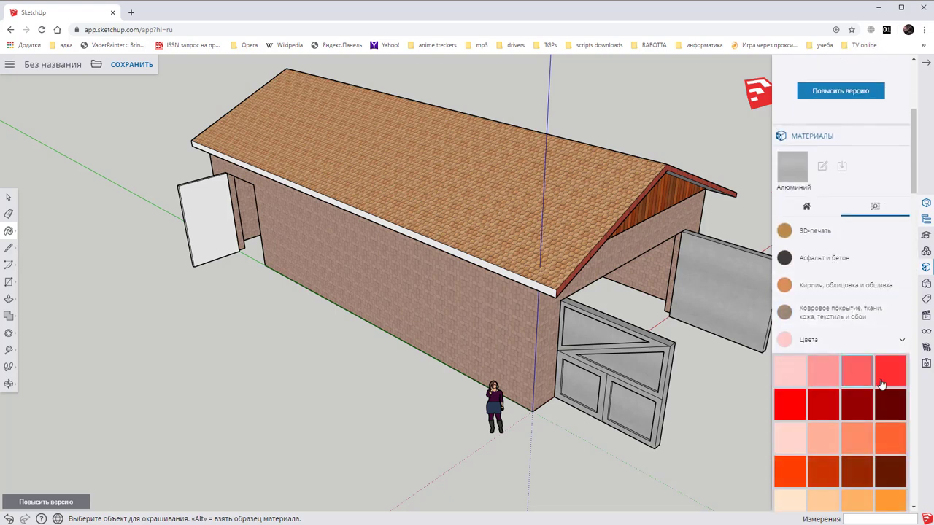
scroll(881, 385, down, 3)
scroll(881, 384, down, 1)
scroll(881, 384, down, 1)
click(790, 332)
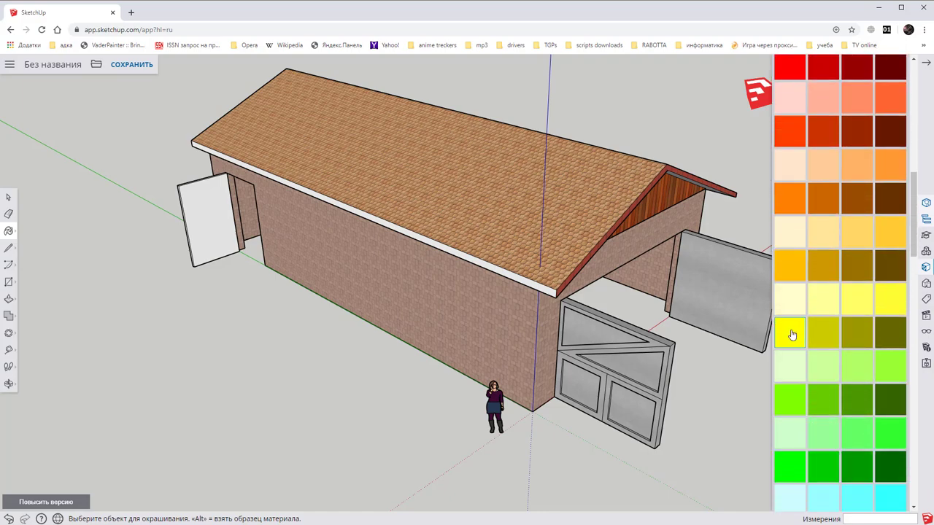
click(224, 246)
Step: Collapse the Landscape and Roofing material categories after viewing the yellow door
mouse_move(202, 311)
middle_down()
mouse_move(506, 328)
mouse_move(666, 260)
mouse_move(596, 257)
middle_up()
middle_drag(346, 279, 448, 284)
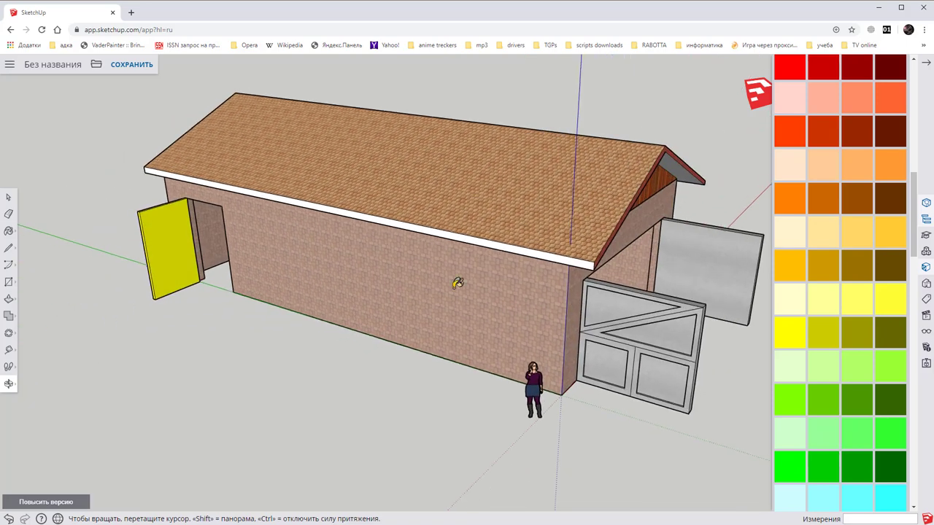
scroll(846, 292, up, 10)
scroll(850, 307, down, 3)
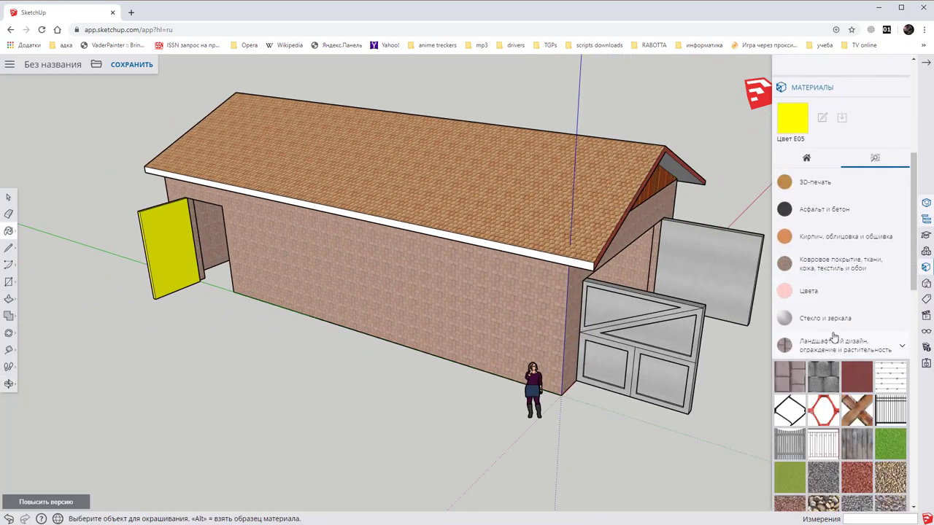
click(865, 349)
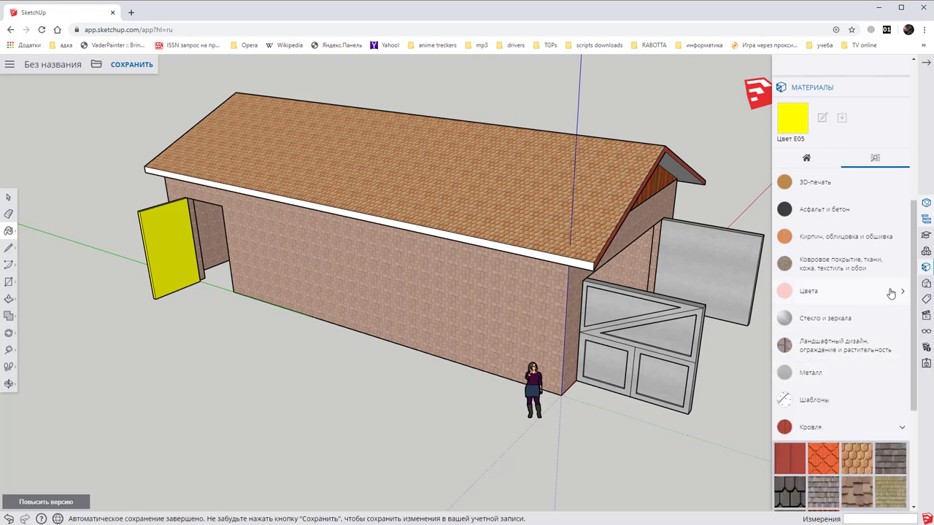
click(831, 425)
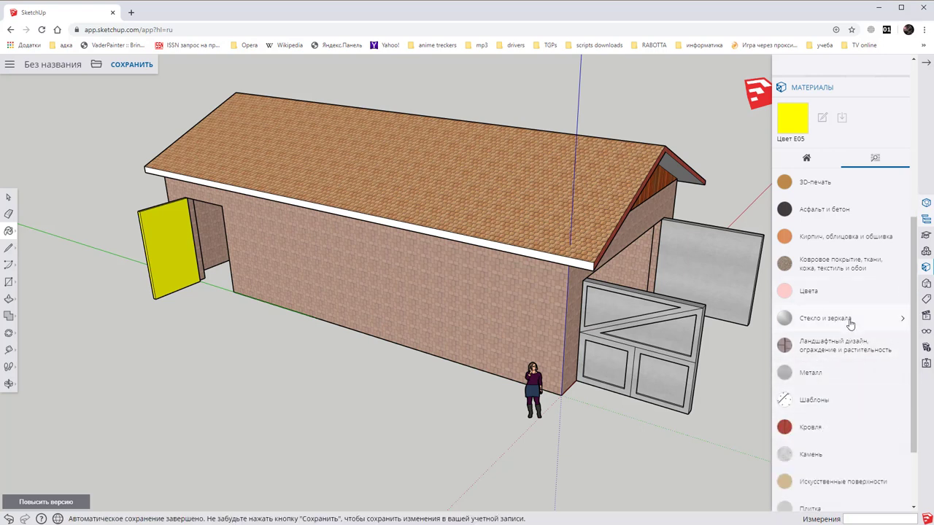
Step: Paint the long-side eave board with red Color A06 and show the Entity Info tray
scroll(846, 314, up, 3)
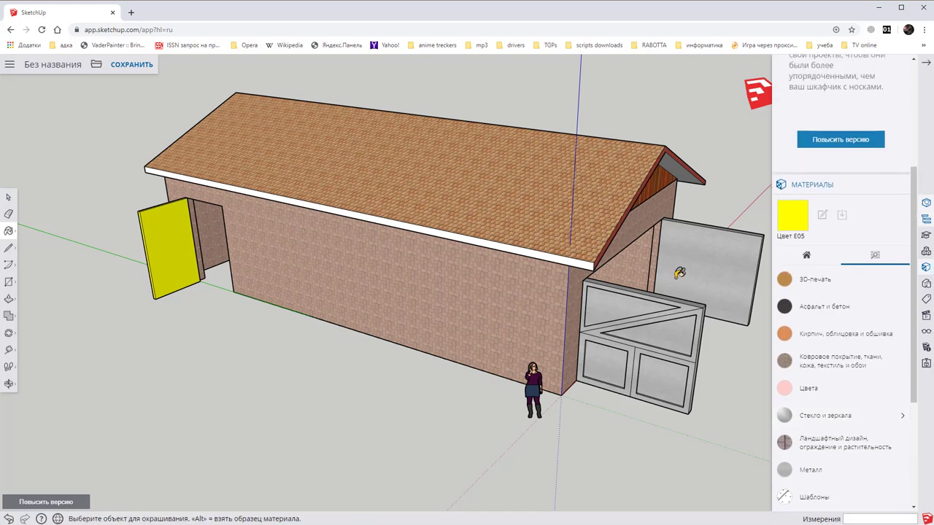
mouse_move(678, 268)
middle_down()
mouse_move(119, 179)
mouse_move(475, 180)
mouse_move(591, 162)
mouse_move(652, 309)
middle_up()
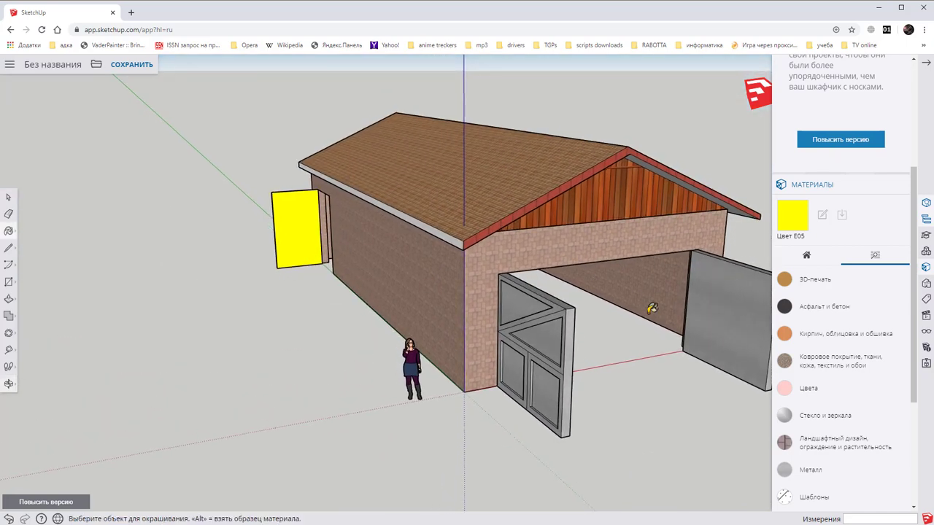
click(814, 388)
click(823, 453)
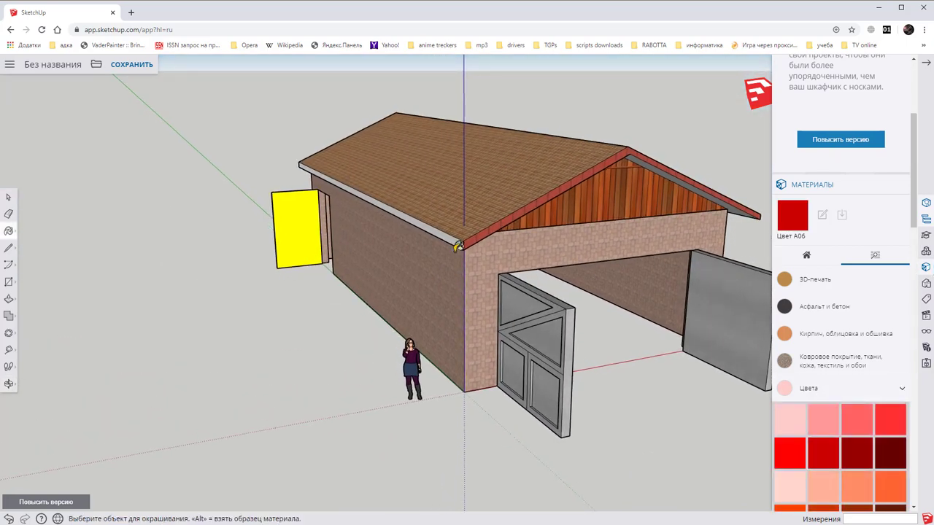
click(458, 245)
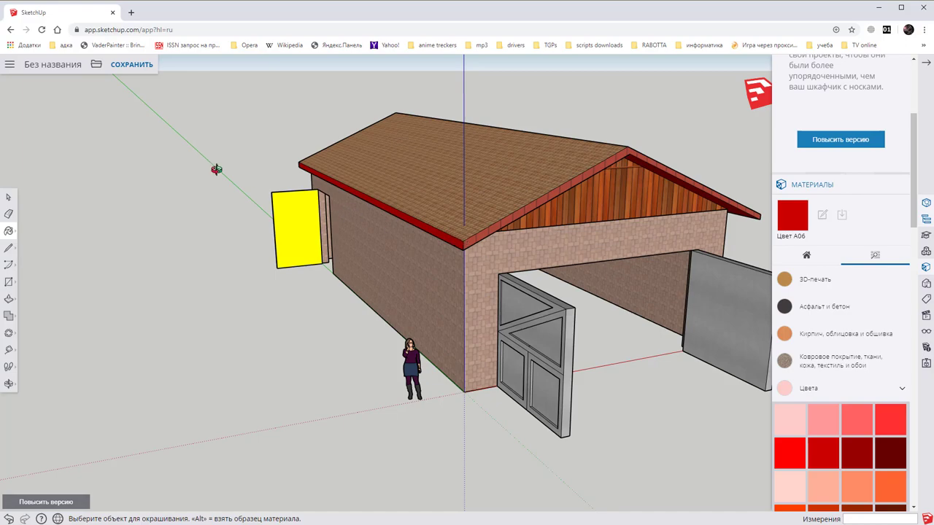
mouse_move(216, 169)
middle_down()
mouse_move(719, 194)
mouse_move(431, 194)
mouse_move(633, 206)
mouse_move(183, 146)
mouse_move(365, 168)
mouse_move(533, 238)
middle_up()
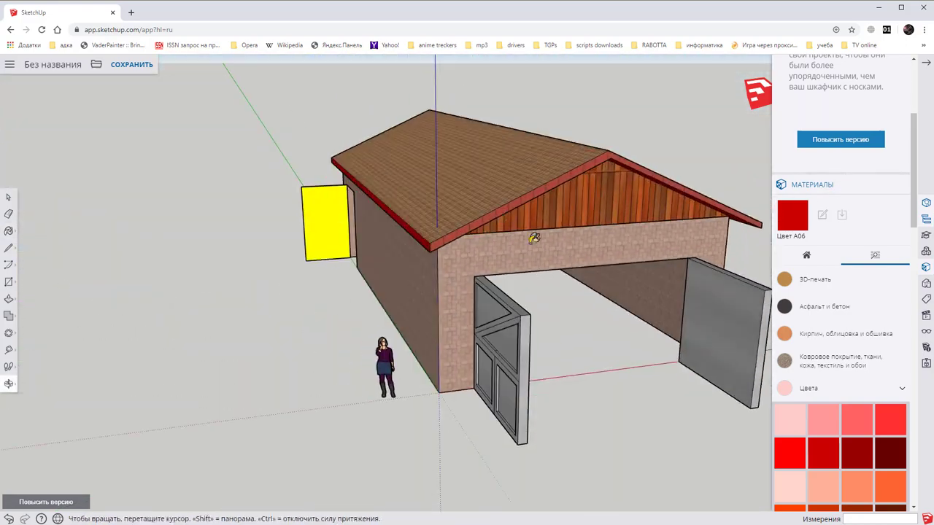
mouse_move(677, 162)
middle_down()
mouse_move(656, 188)
mouse_move(534, 167)
mouse_move(428, 240)
mouse_move(532, 260)
mouse_move(563, 233)
mouse_move(656, 306)
middle_up()
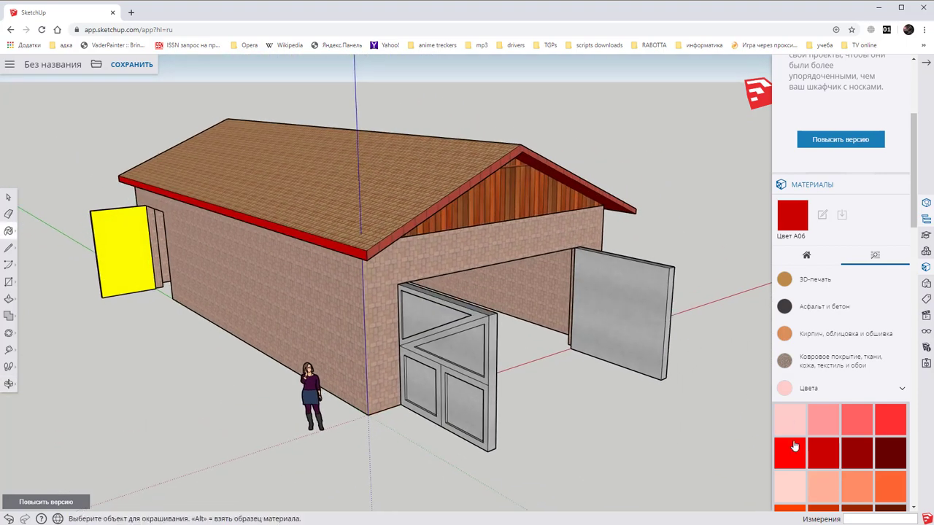
click(926, 267)
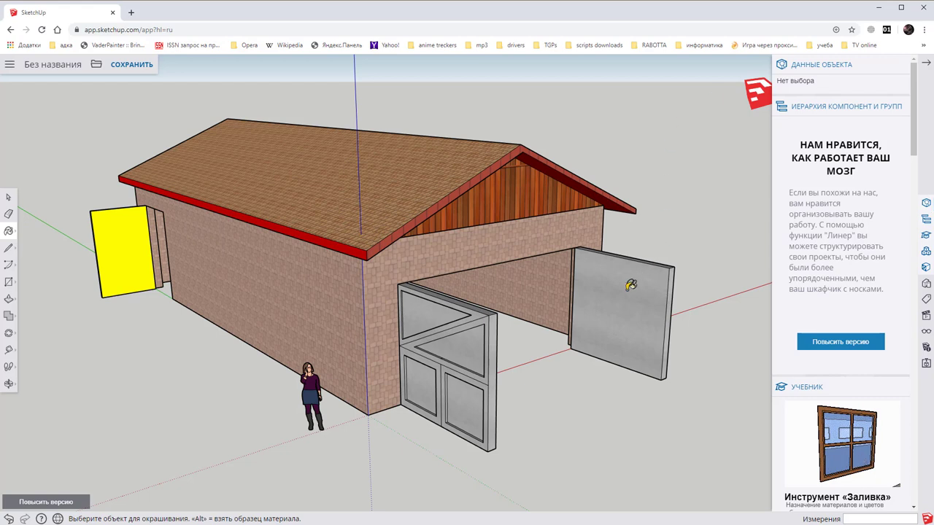
Step: Select the roof group and right gate panel, inspecting the gate's edge and face inside its group
click(9, 197)
click(431, 176)
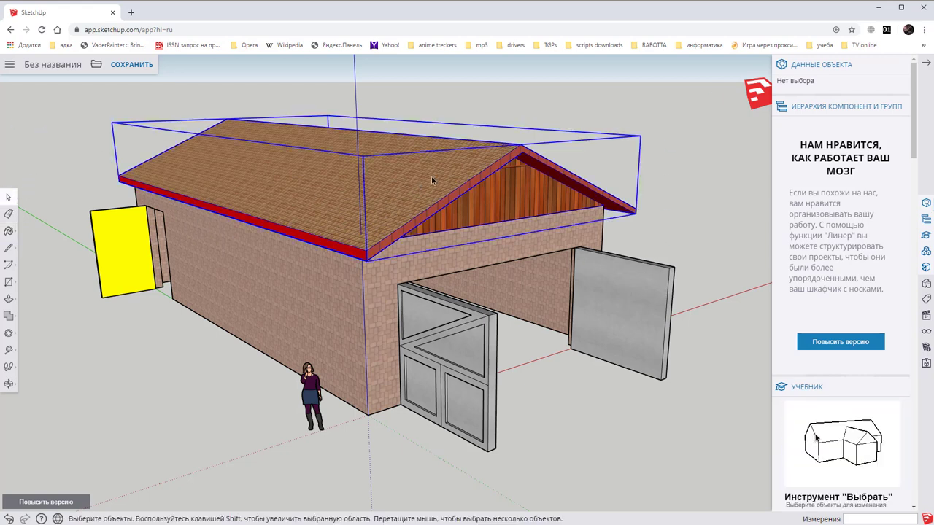
click(643, 302)
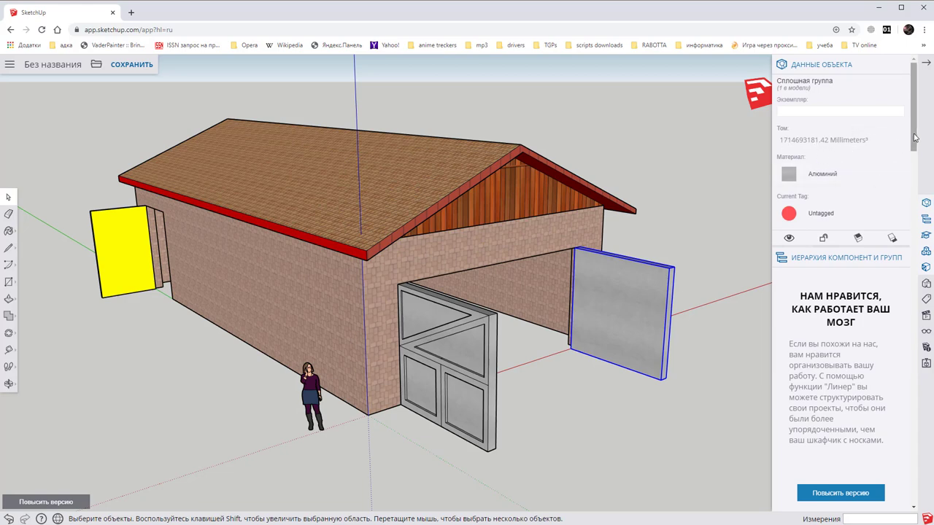
scroll(913, 110, down, 3)
scroll(913, 110, up, 3)
double_click(631, 281)
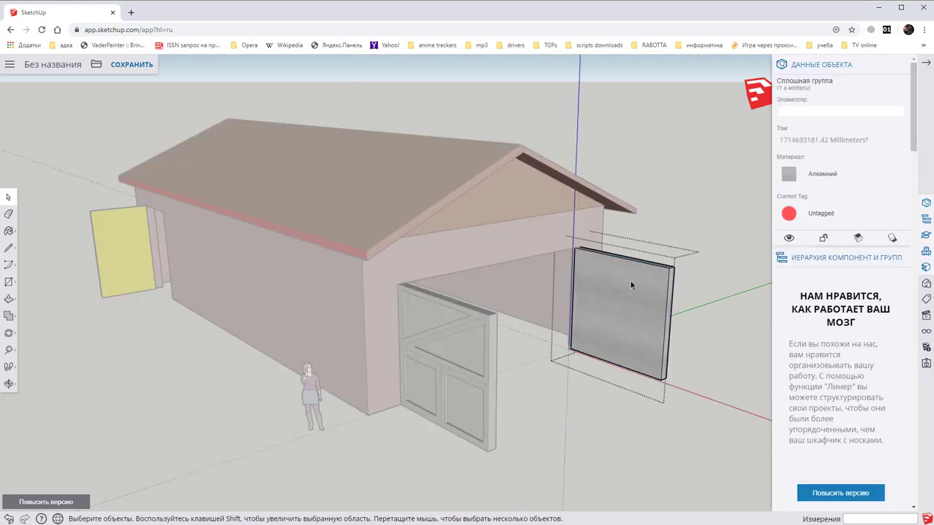
click(636, 262)
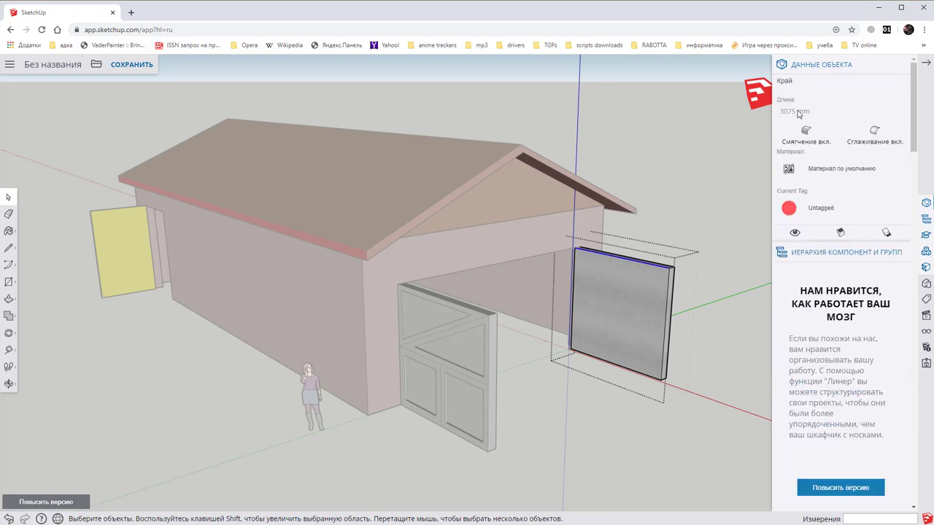
click(625, 287)
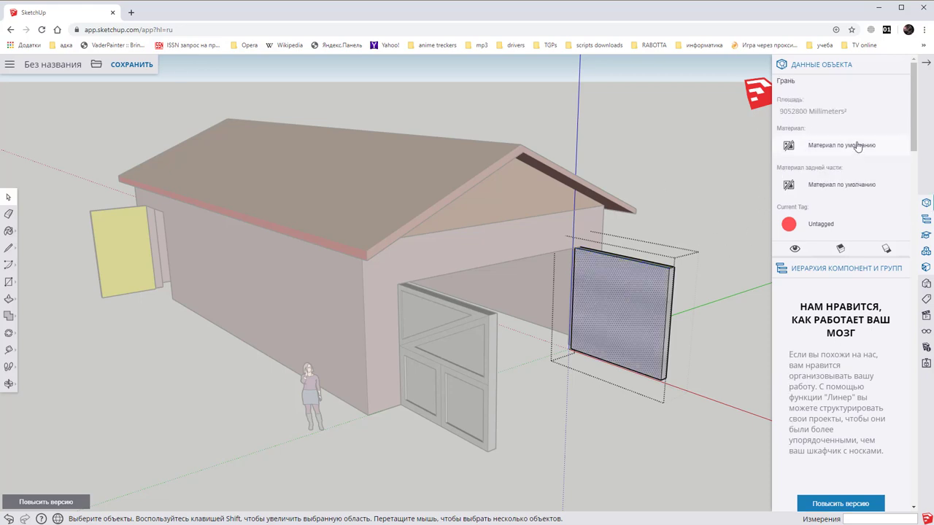
scroll(898, 159, down, 1)
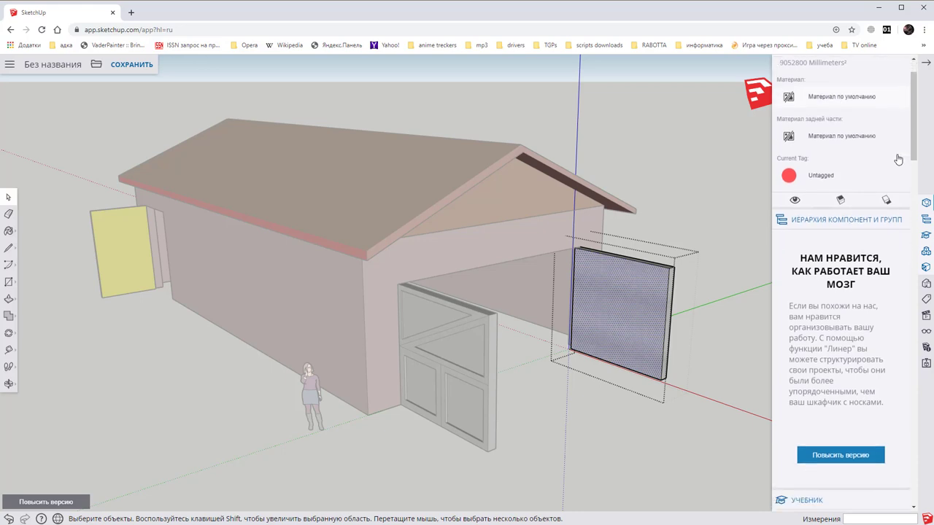
scroll(854, 168, up, 1)
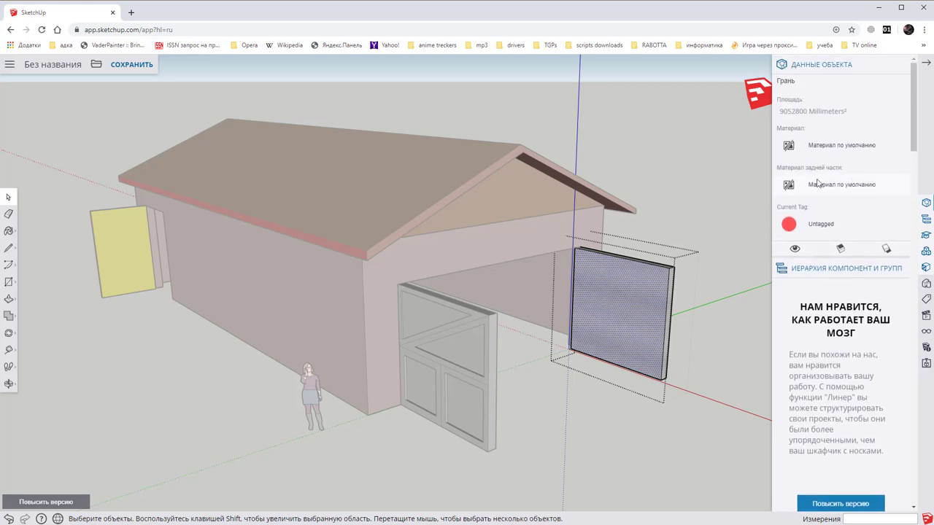
click(697, 210)
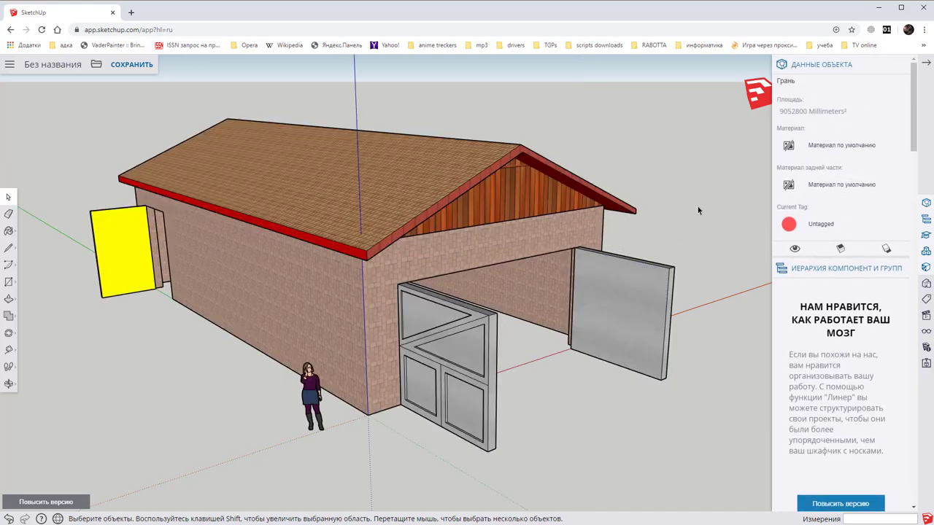
Step: Browse the tray's sections and open the Instructor guide for the Select tool
click(925, 221)
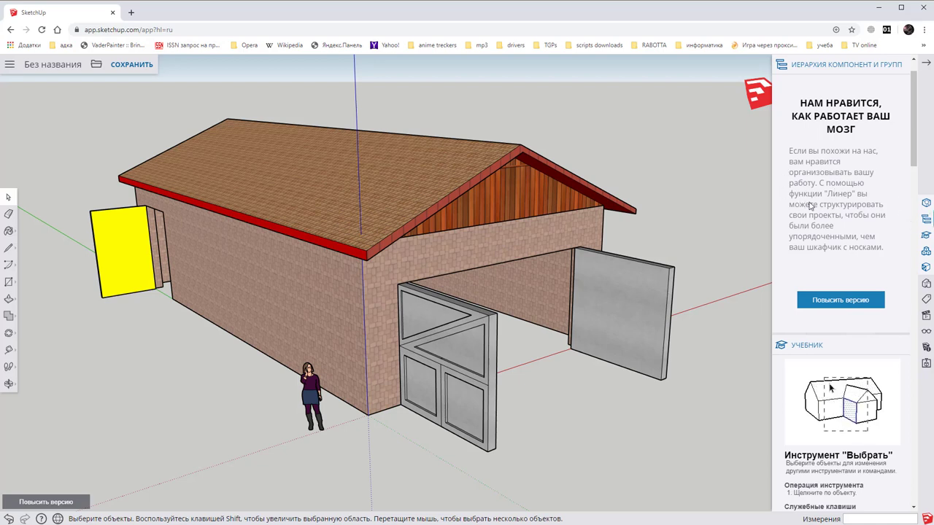
scroll(814, 204, down, 3)
scroll(814, 206, down, 3)
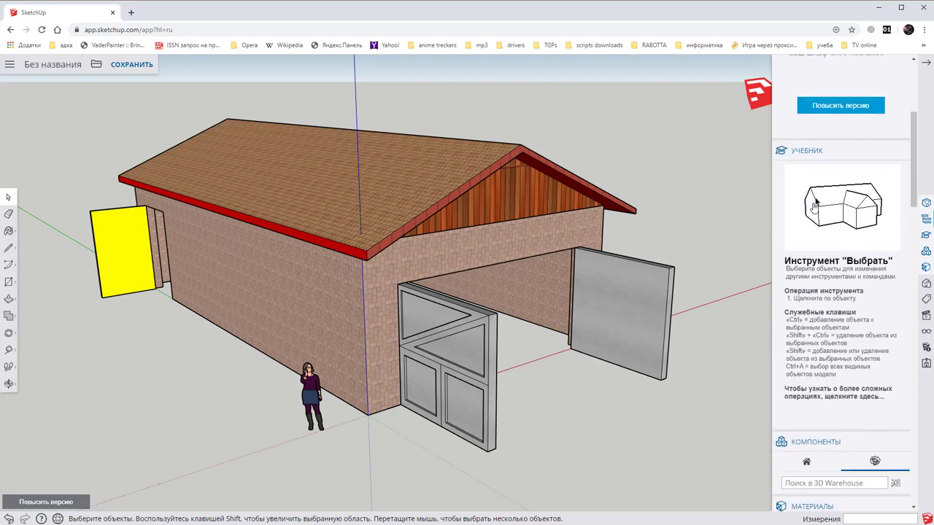
scroll(824, 212, down, 1)
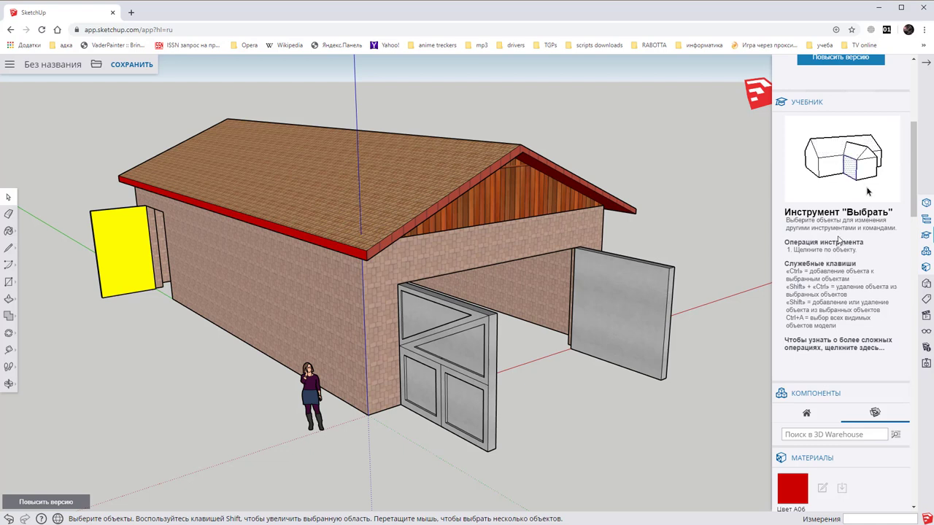
scroll(839, 241, down, 3)
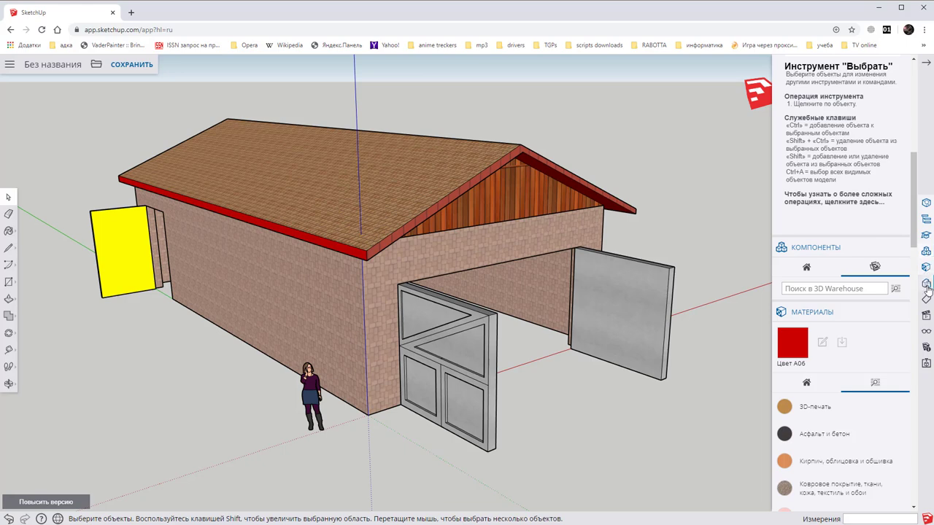
click(925, 289)
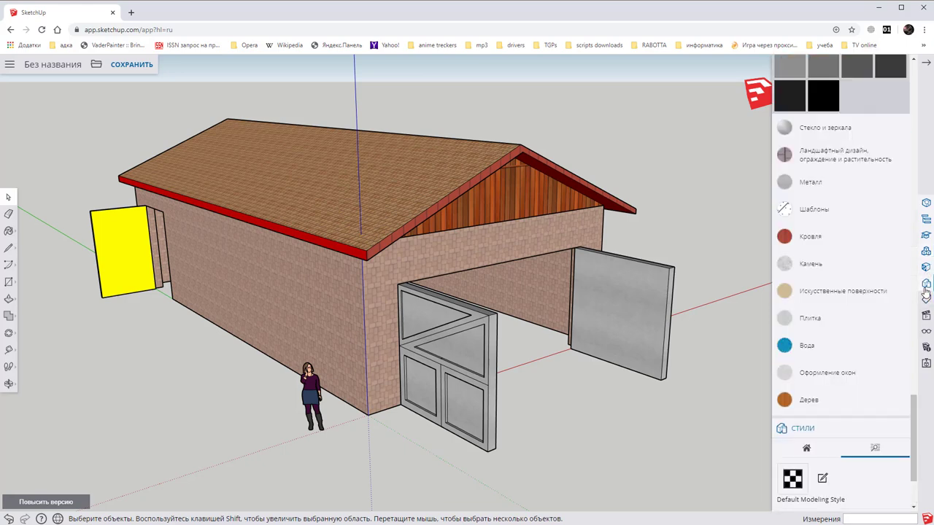
click(926, 268)
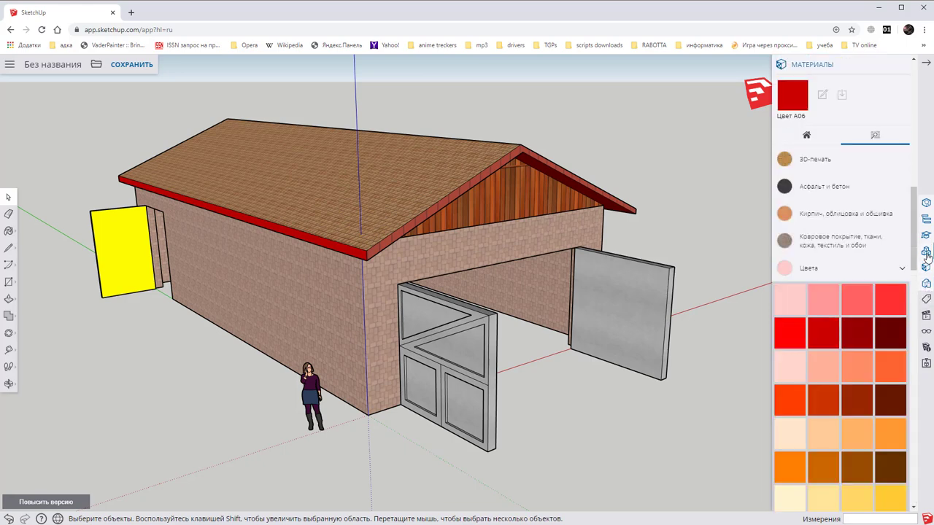
click(925, 253)
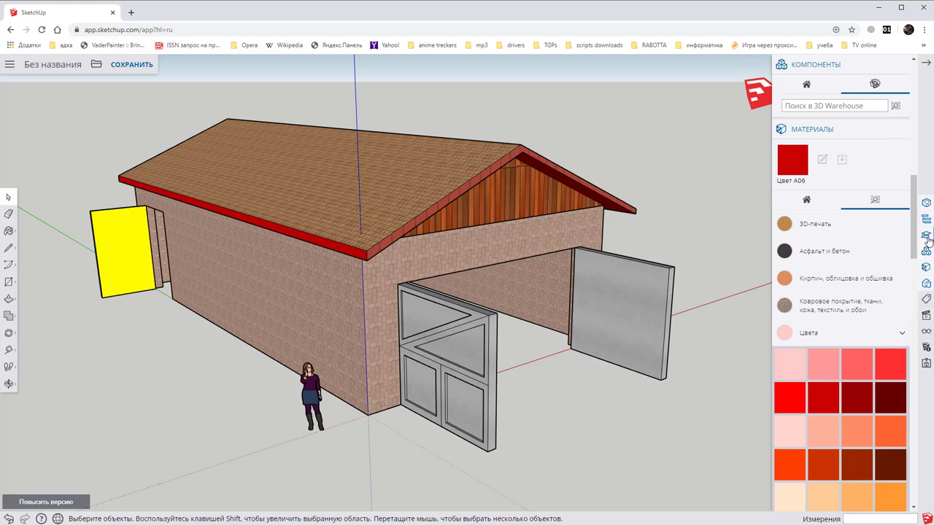
click(927, 236)
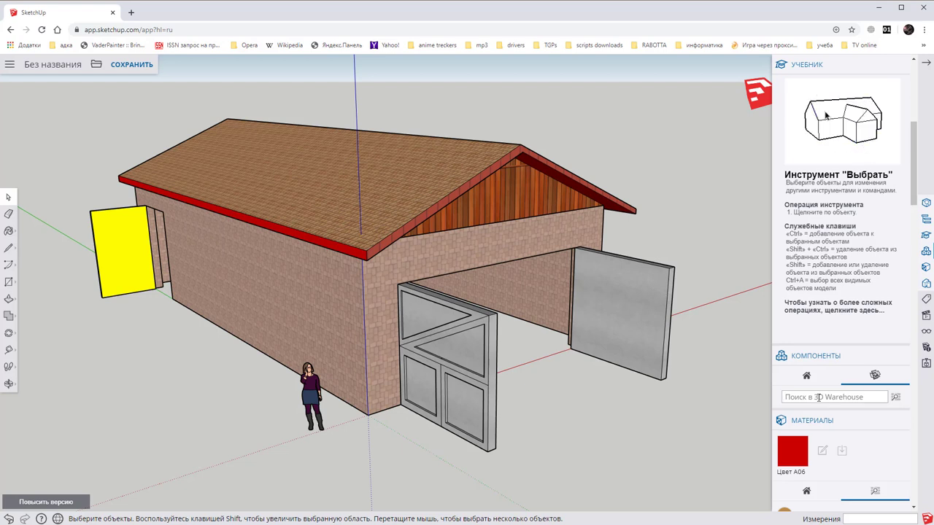
Step: Search 3D Warehouse for 'car' and park the black Mercedes-Benz SUV inside the garage
text(car)
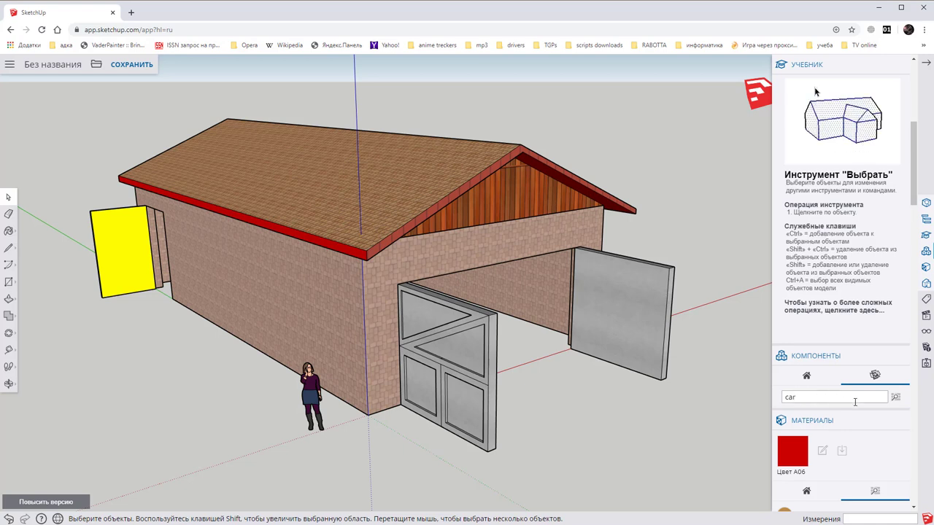
click(896, 398)
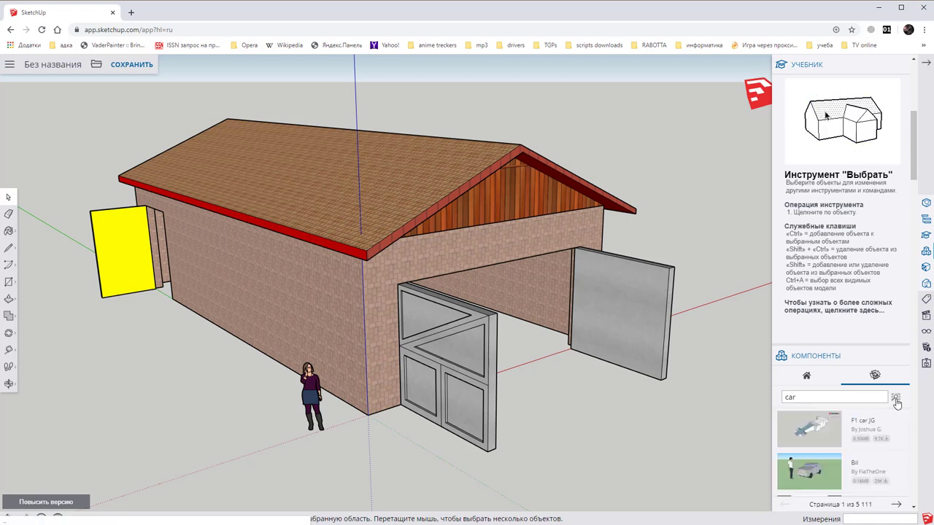
scroll(884, 420, down, 2)
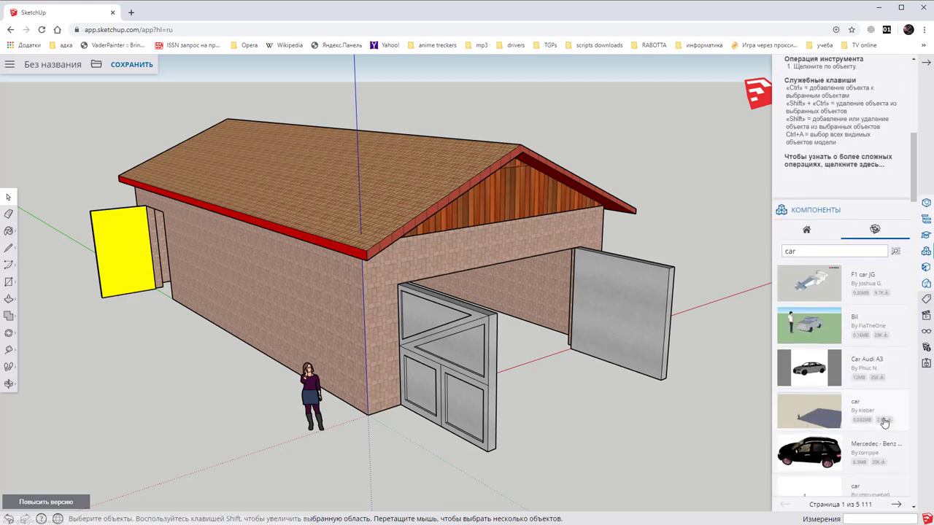
scroll(884, 422, down, 2)
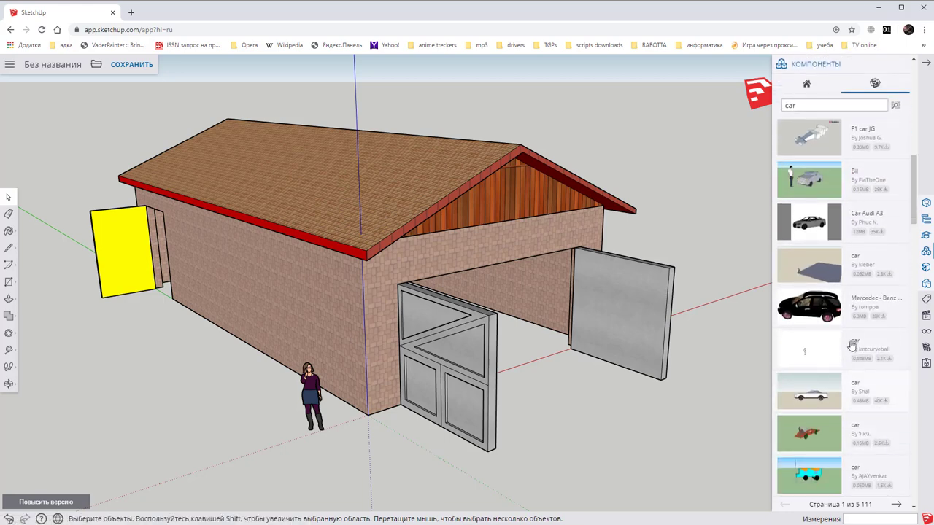
click(815, 303)
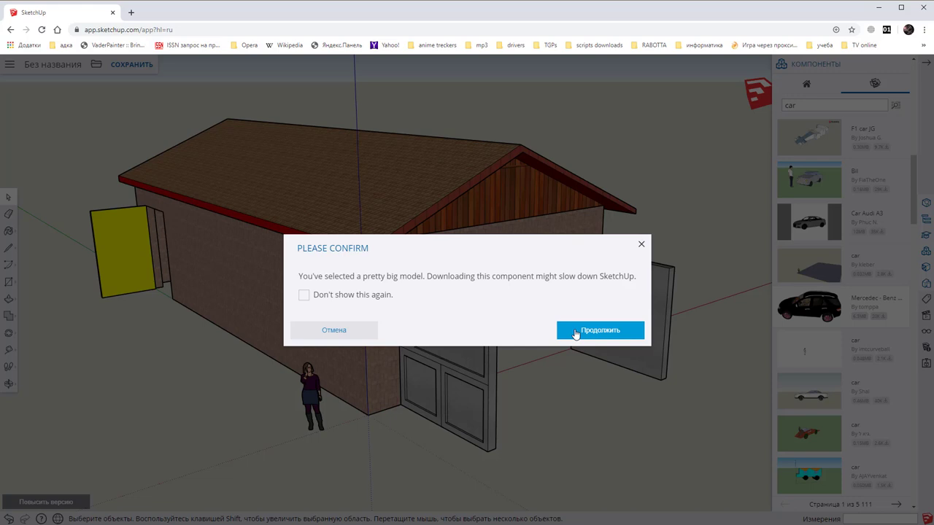
click(575, 333)
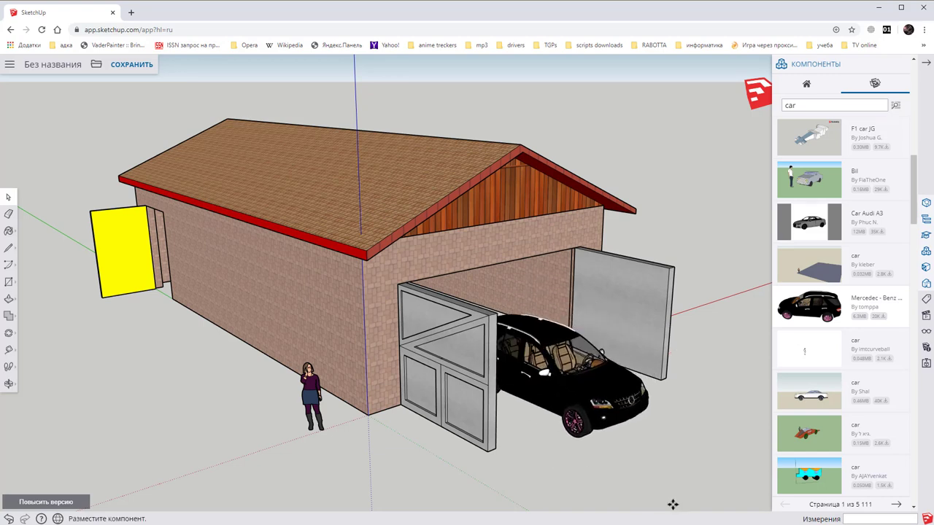
click(577, 450)
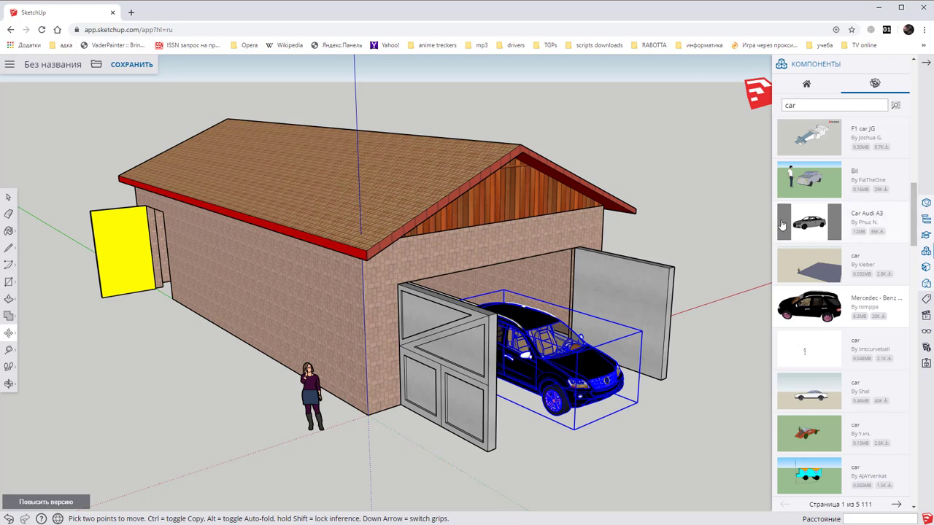
click(9, 196)
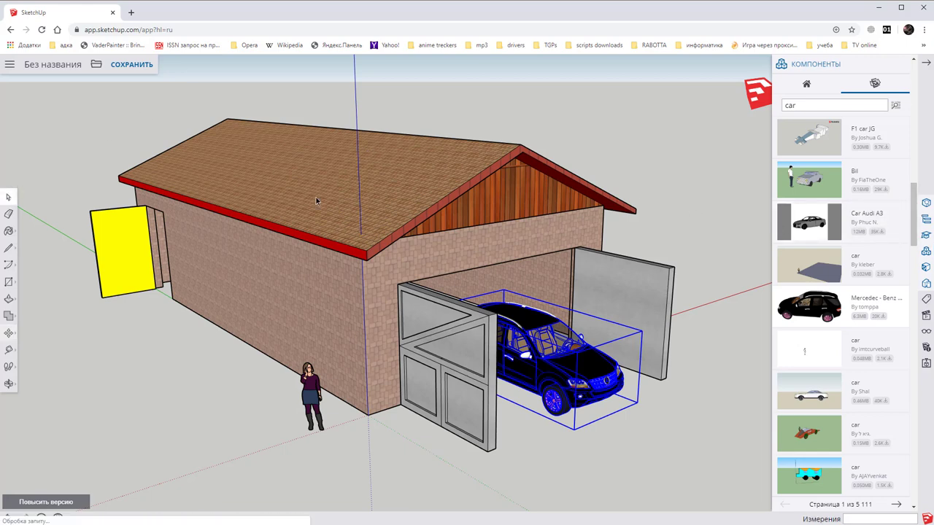
drag(653, 184, 664, 178)
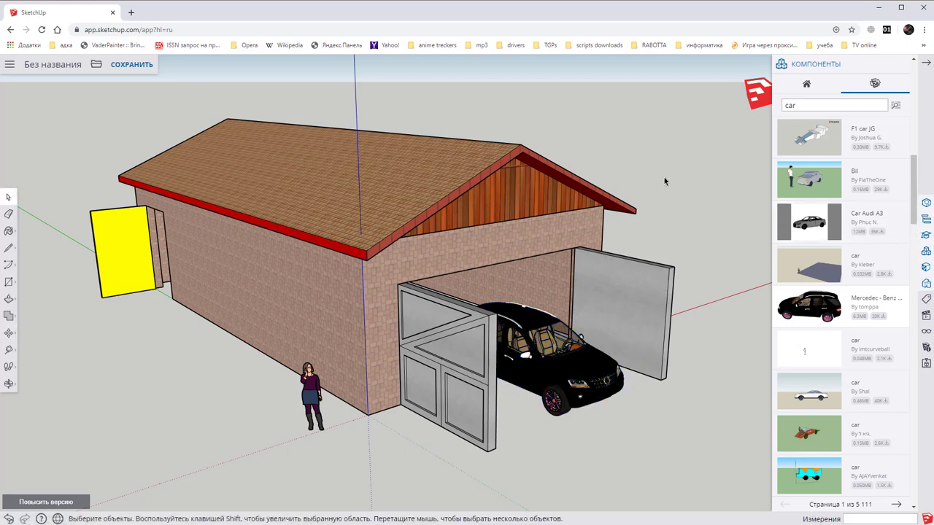
mouse_move(664, 177)
middle_down()
mouse_move(531, 179)
mouse_move(610, 167)
mouse_move(554, 177)
middle_up()
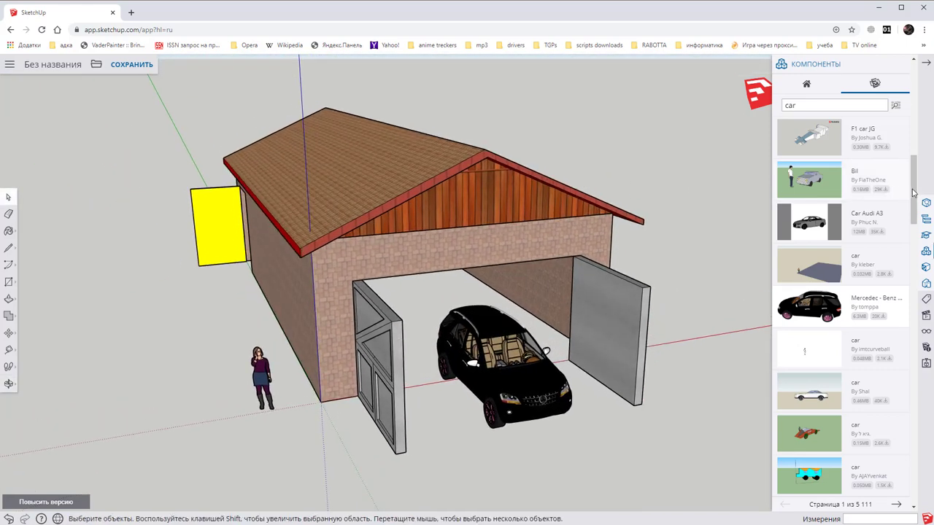
Step: Search 3D Warehouse components for 'house' and go to the second page of results
scroll(912, 192, up, 1)
text(house)
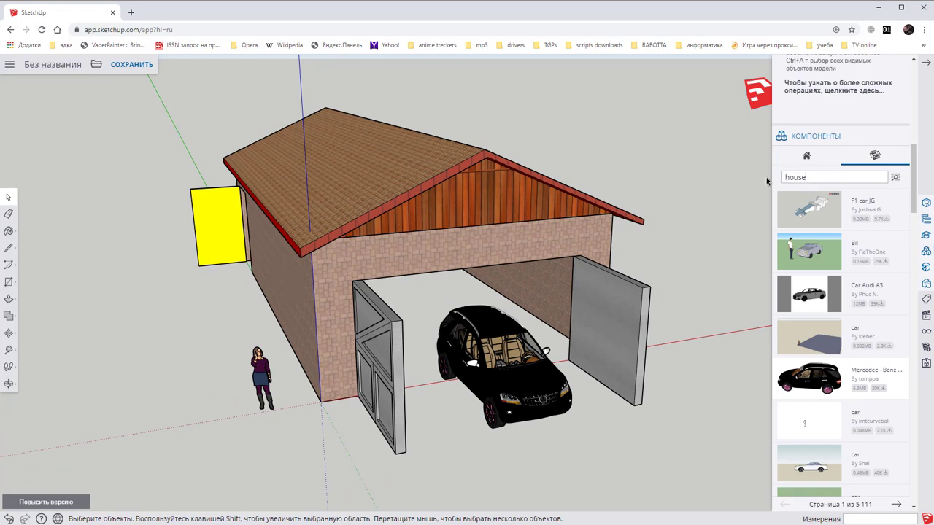
key(Return)
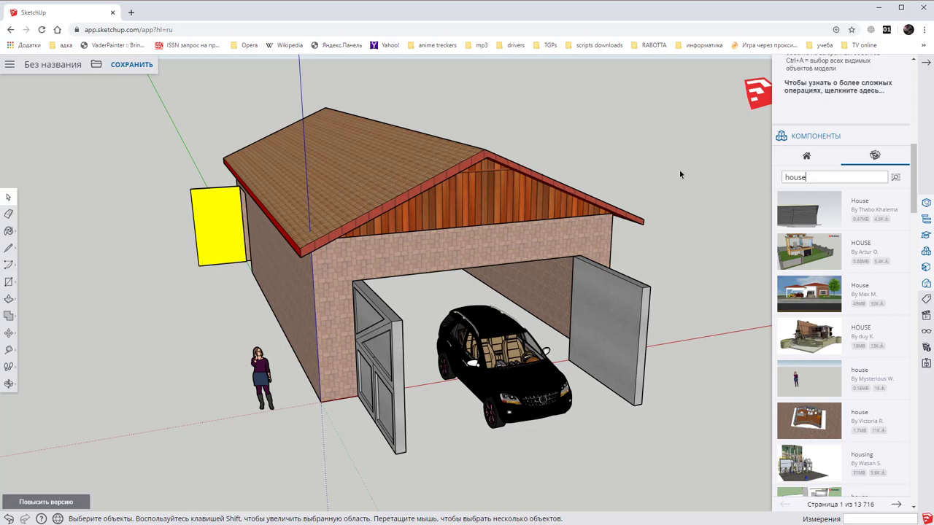
mouse_move(680, 170)
middle_down()
mouse_move(548, 178)
mouse_move(504, 167)
middle_up()
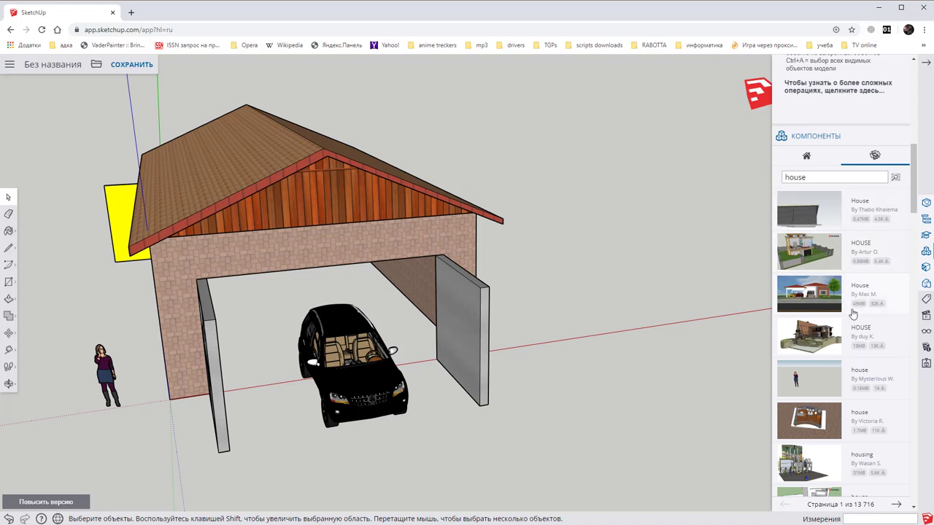
scroll(853, 315, down, 3)
scroll(854, 314, down, 3)
scroll(854, 314, down, 3)
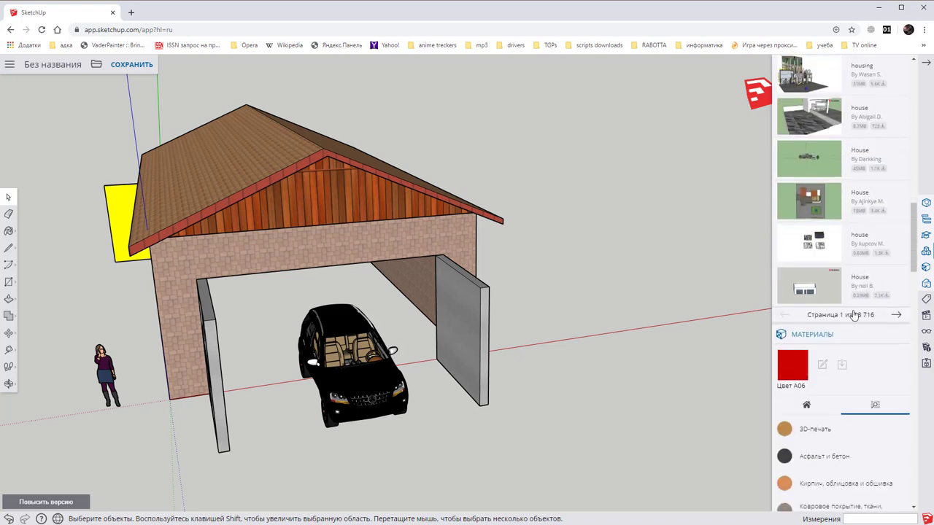
click(895, 314)
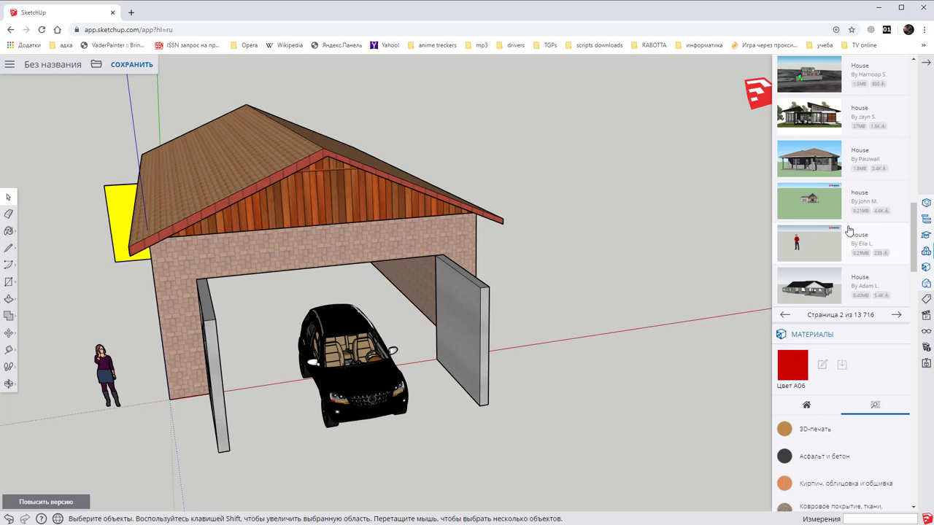
Step: Insert the grey single-storey hip-roofed house and place it to the right of the garage
click(815, 164)
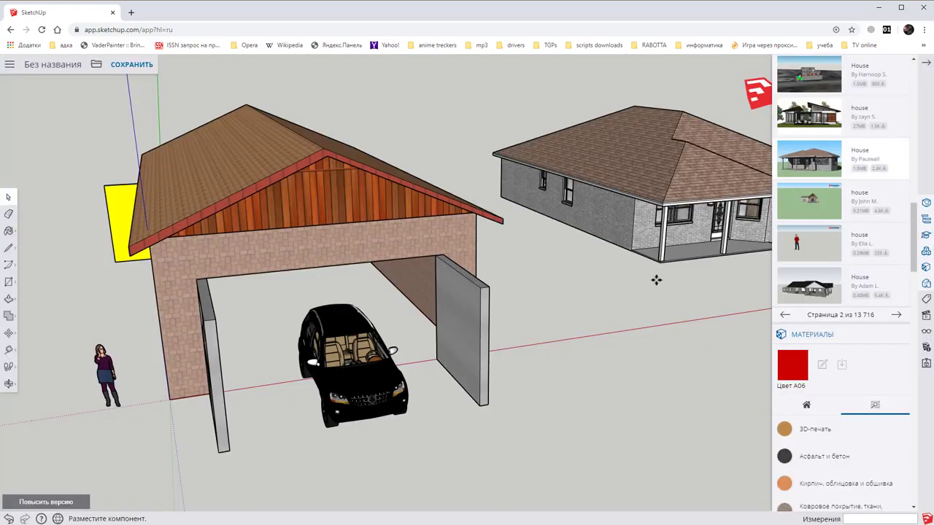
click(638, 323)
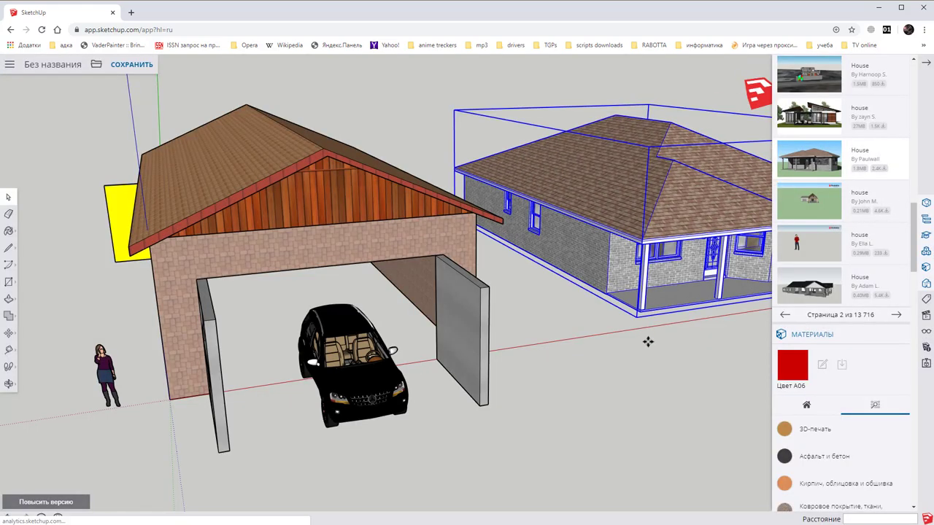
click(8, 196)
scroll(623, 295, down, 2)
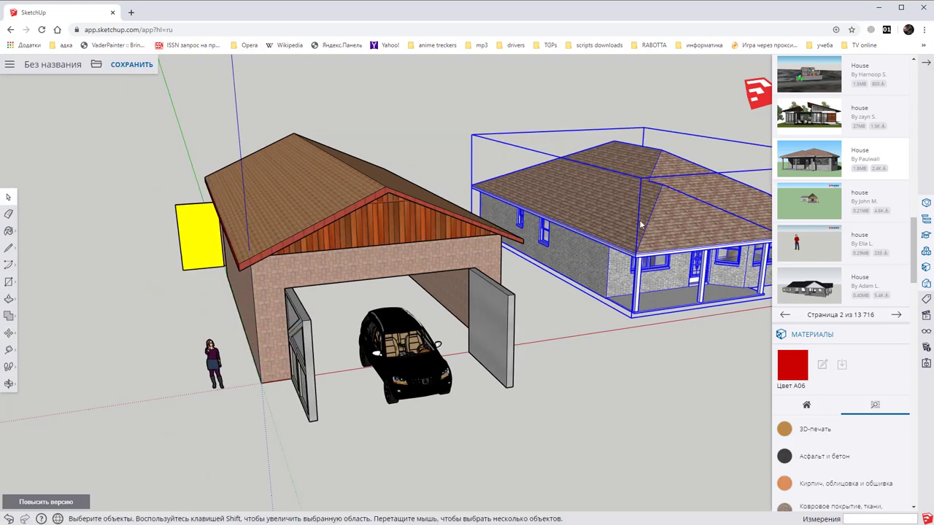
mouse_move(641, 225)
middle_down()
mouse_move(660, 188)
mouse_move(569, 198)
mouse_move(475, 297)
middle_up()
click(416, 337)
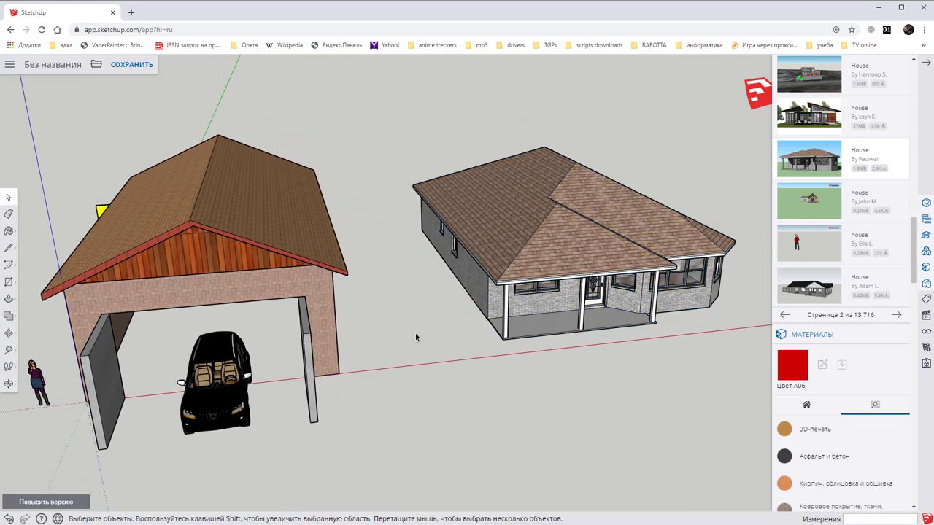
Step: Show the model's tags (Untagged, Wheels, Roof) in the side panel and confirm the Wheels tag name
mouse_move(467, 294)
middle_down()
mouse_move(523, 287)
mouse_move(516, 318)
middle_up()
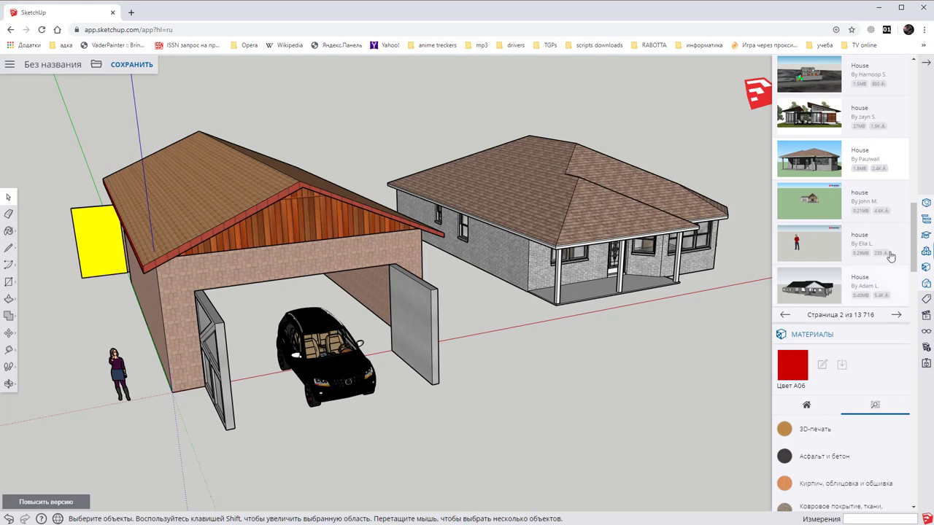
mouse_move(913, 238)
mouse_down()
mouse_move(912, 184)
mouse_move(913, 202)
mouse_up()
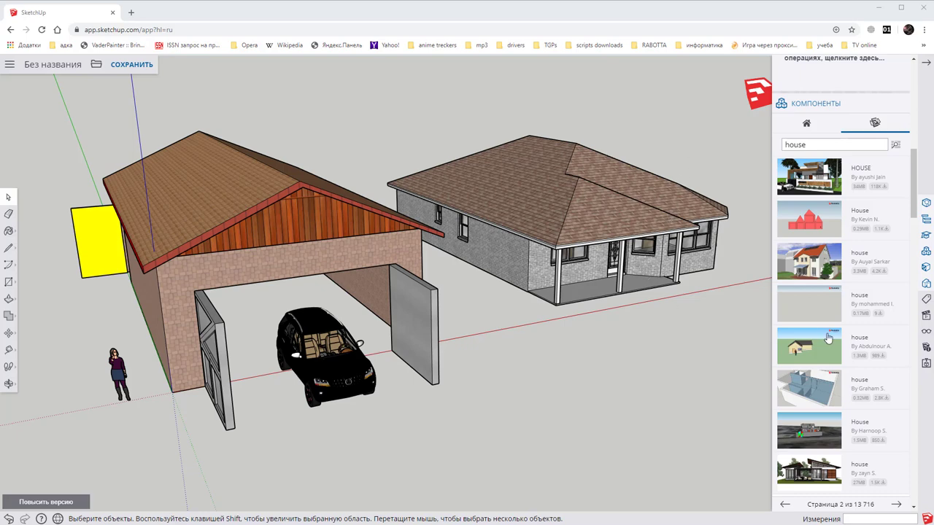
click(926, 315)
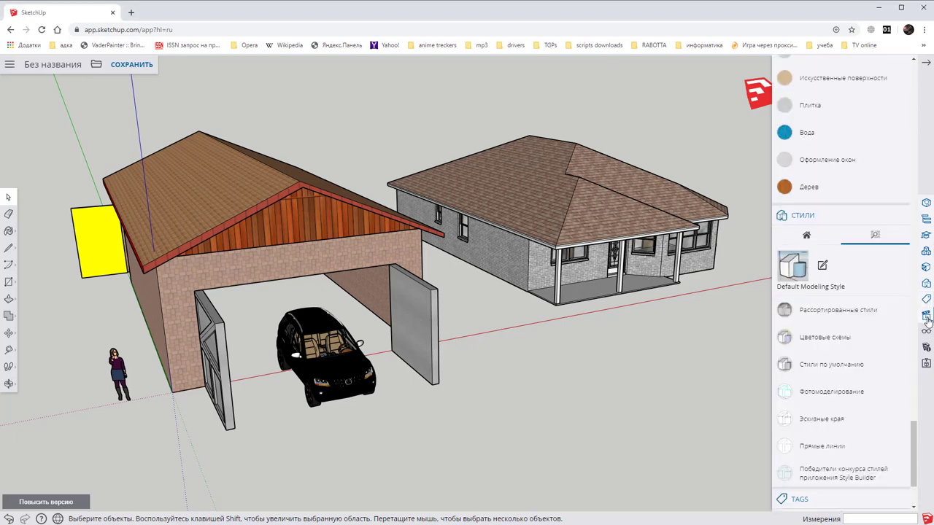
click(926, 299)
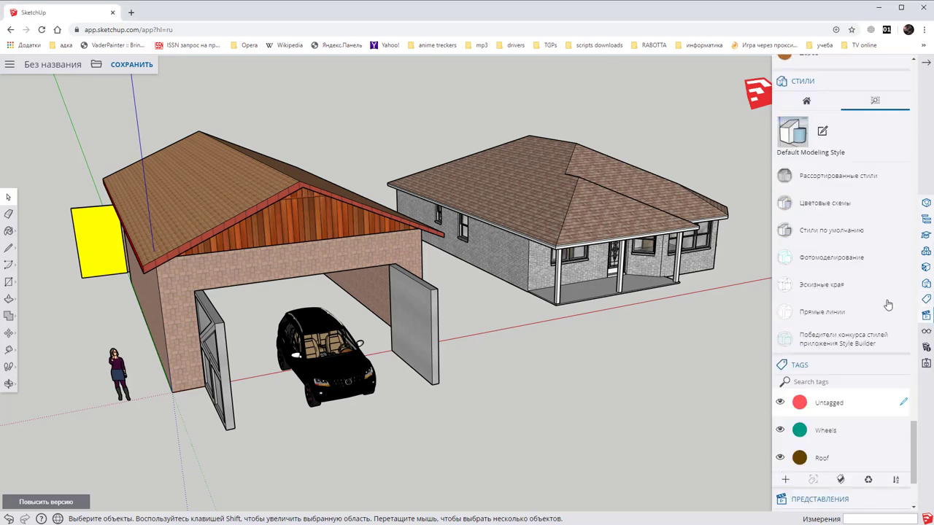
scroll(839, 294, down, 3)
double_click(859, 294)
key(Return)
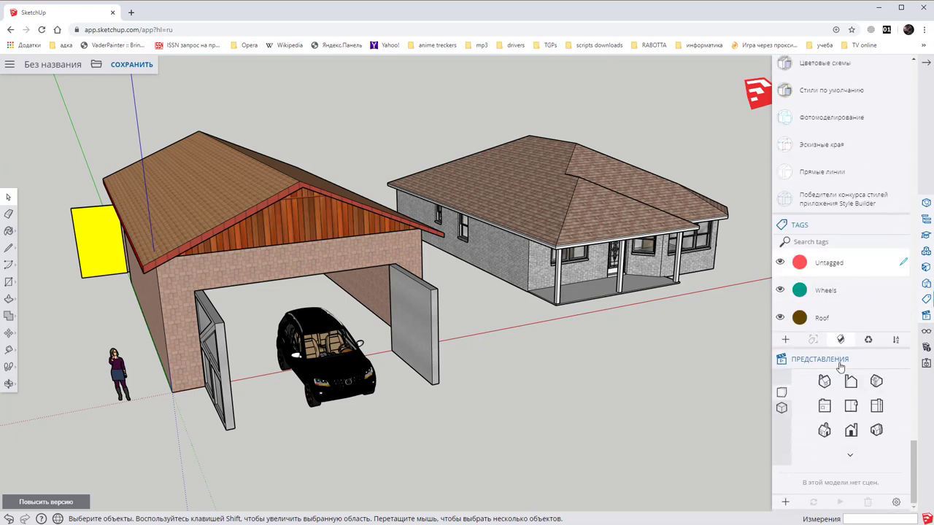